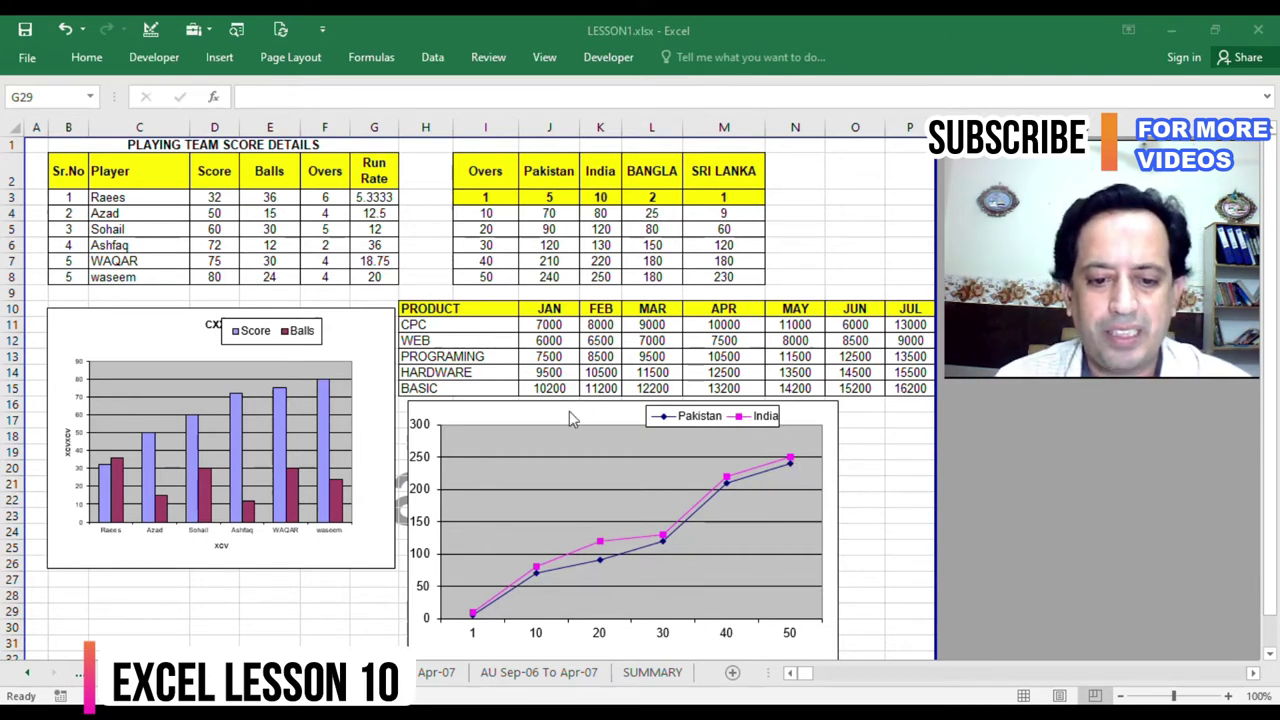
# - Inspect both charts and select the player score data B3:G8, then the Player and Score values
pyautogui.click(535, 420)
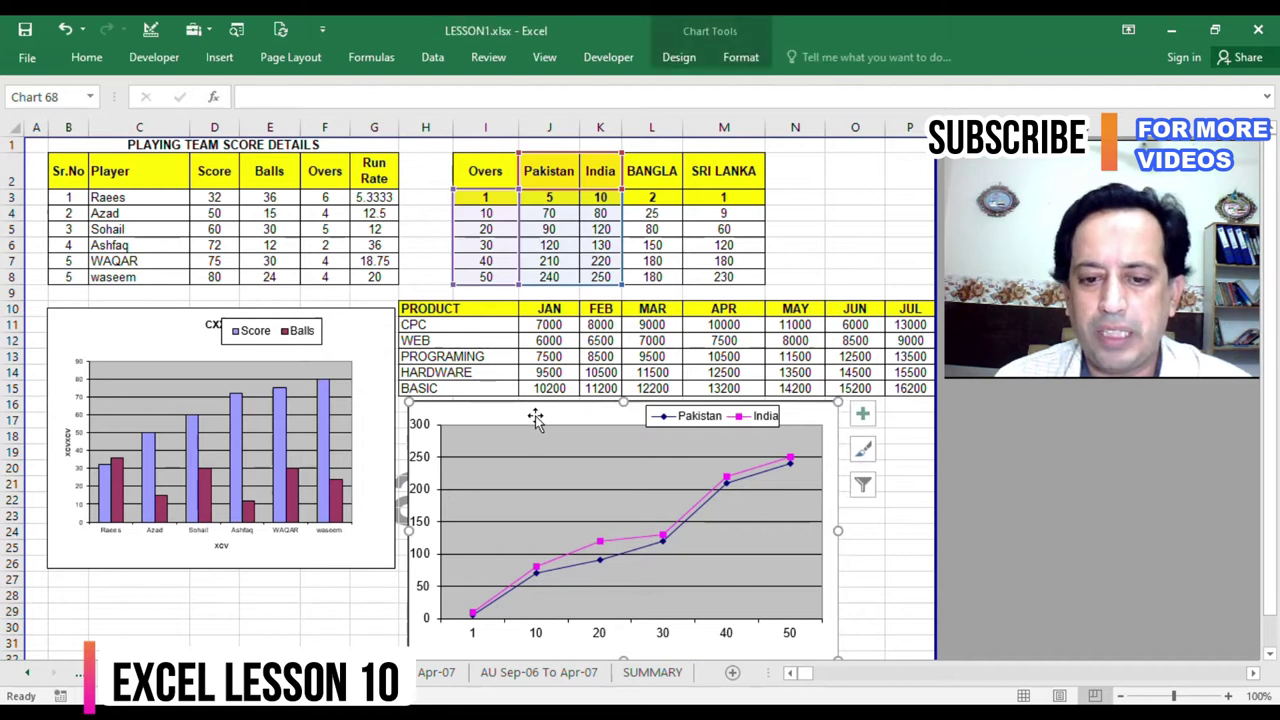
pyautogui.click(290, 342)
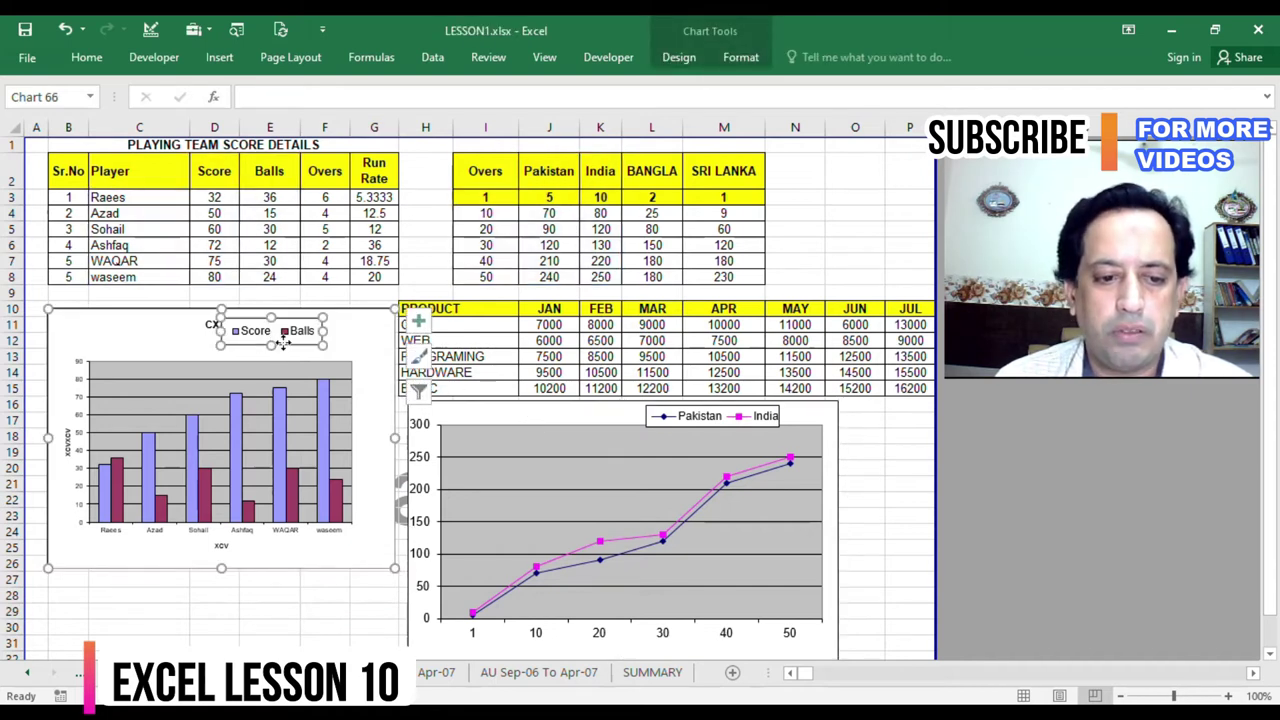
pyautogui.moveTo(290, 342); pyautogui.dragTo(316, 346)
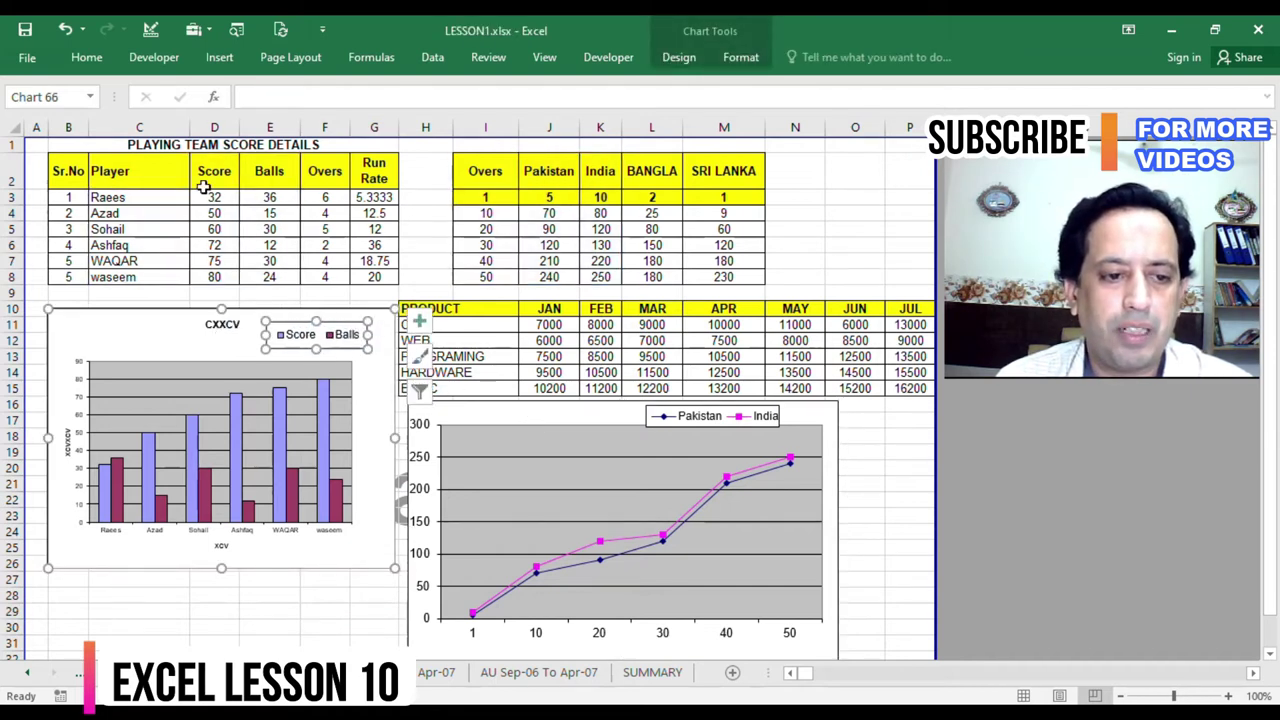
pyautogui.click(203, 187)
pyautogui.click(73, 197)
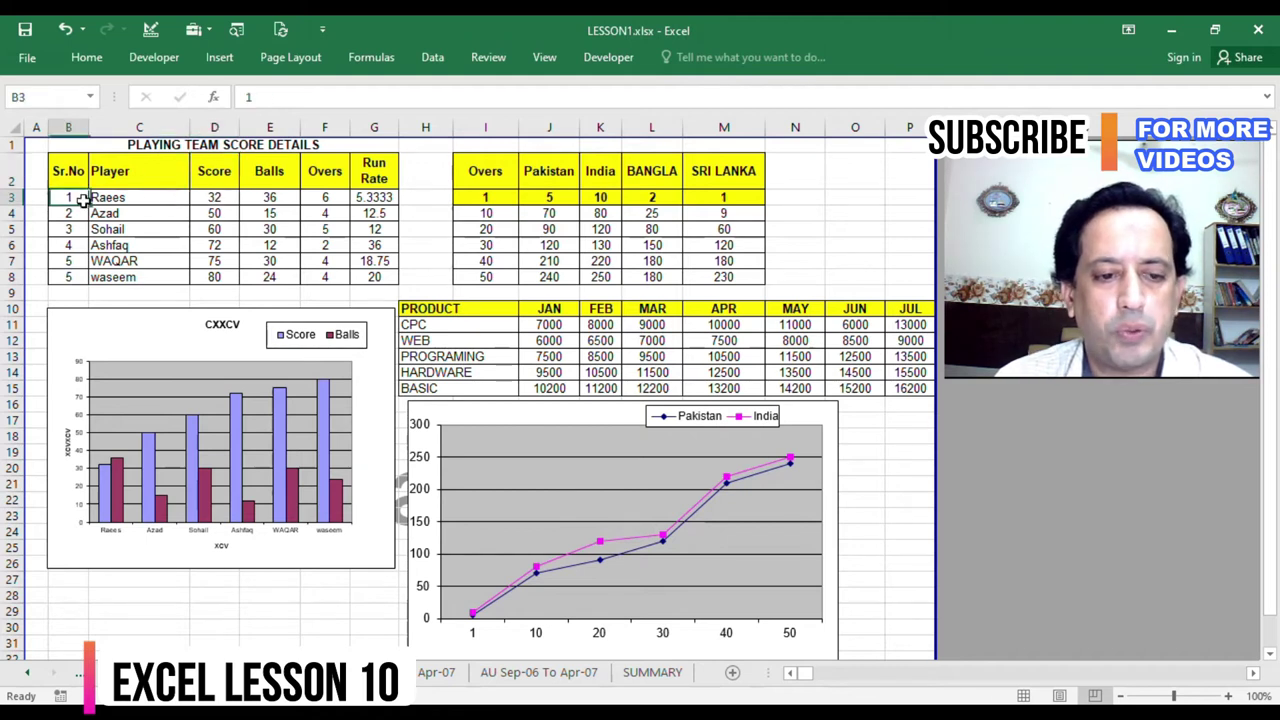
pyautogui.moveTo(73, 197); pyautogui.dragTo(370, 284)
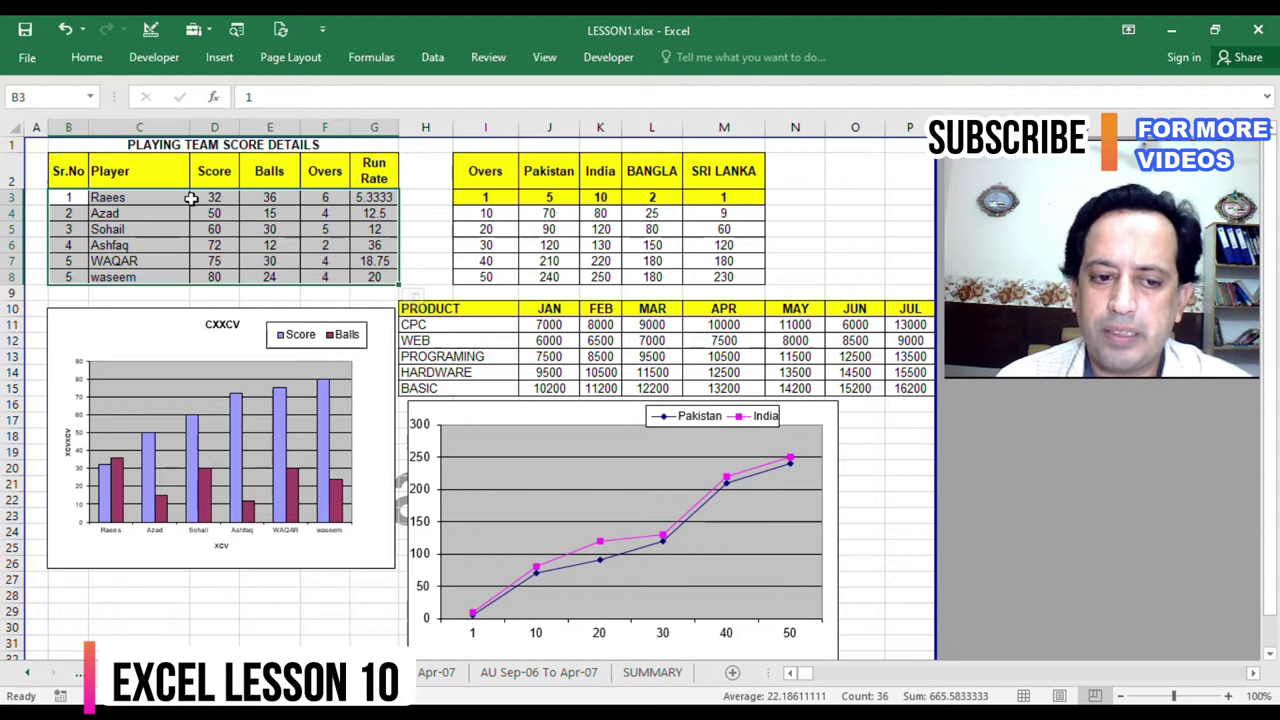
pyautogui.moveTo(105, 196); pyautogui.dragTo(213, 281)
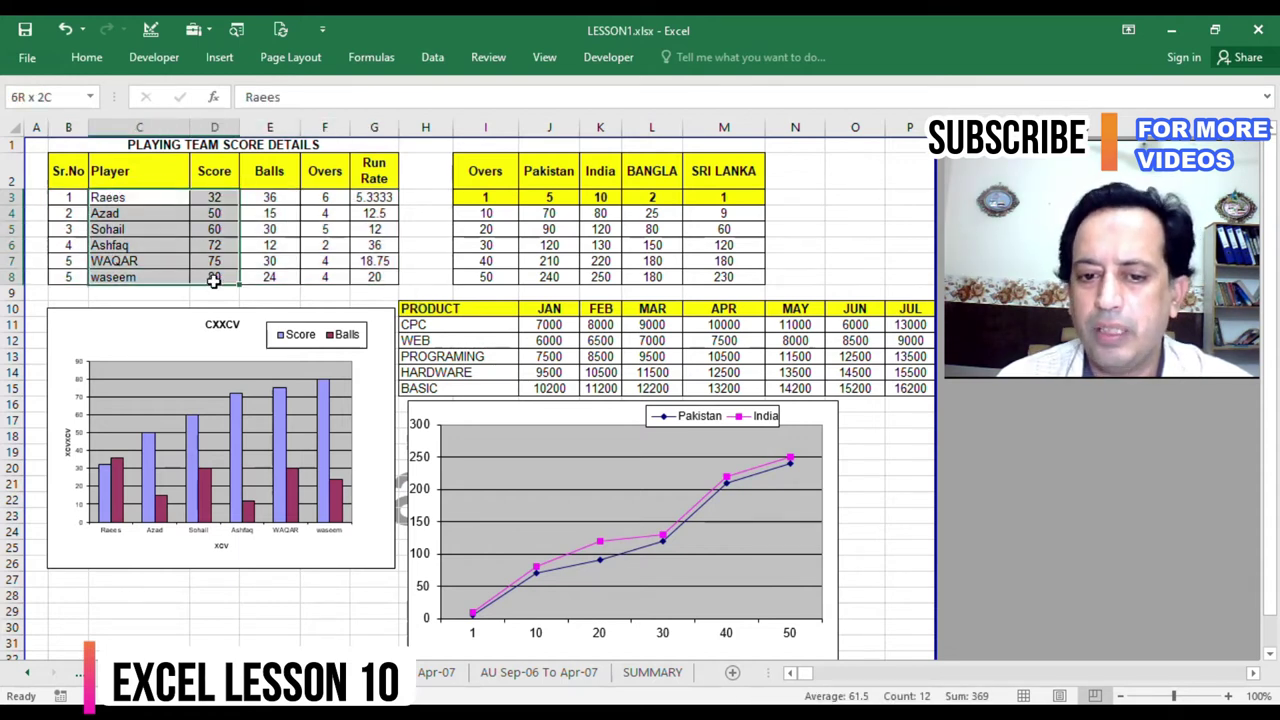
# - Delete the Pakistan/India line chart and then the player bar chart
pyautogui.click(530, 425)
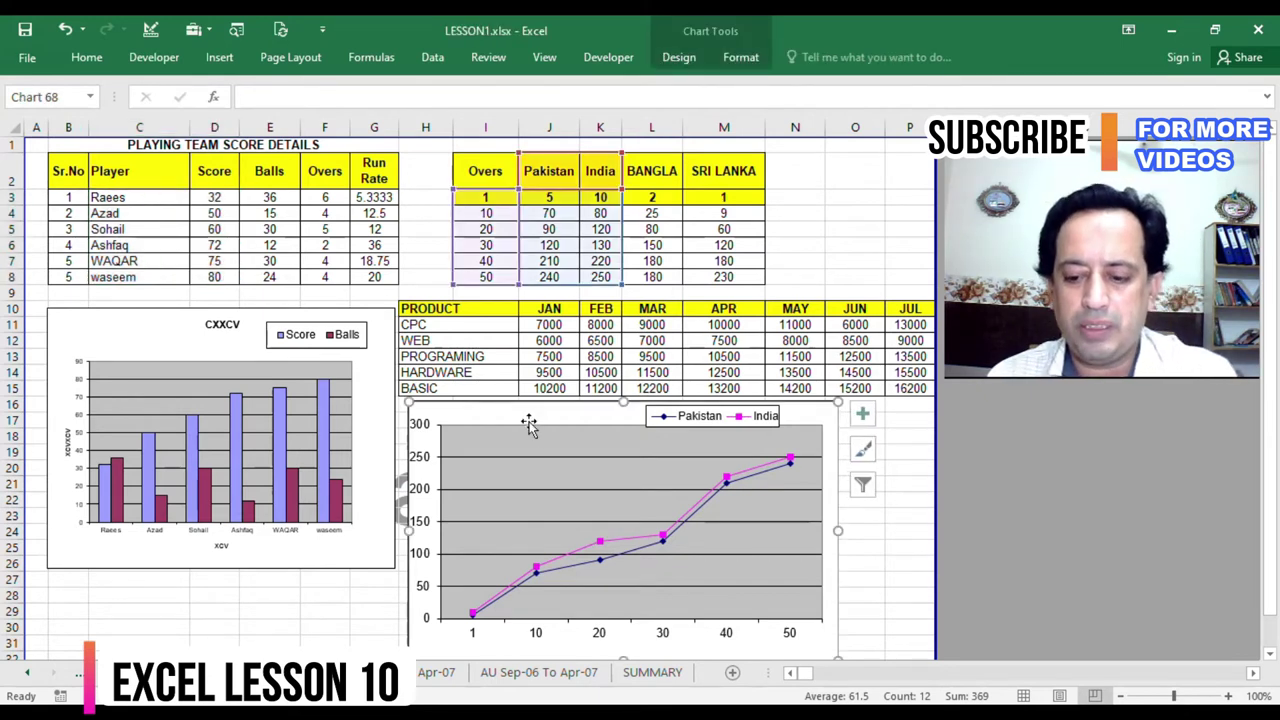
pyautogui.press('Delete')
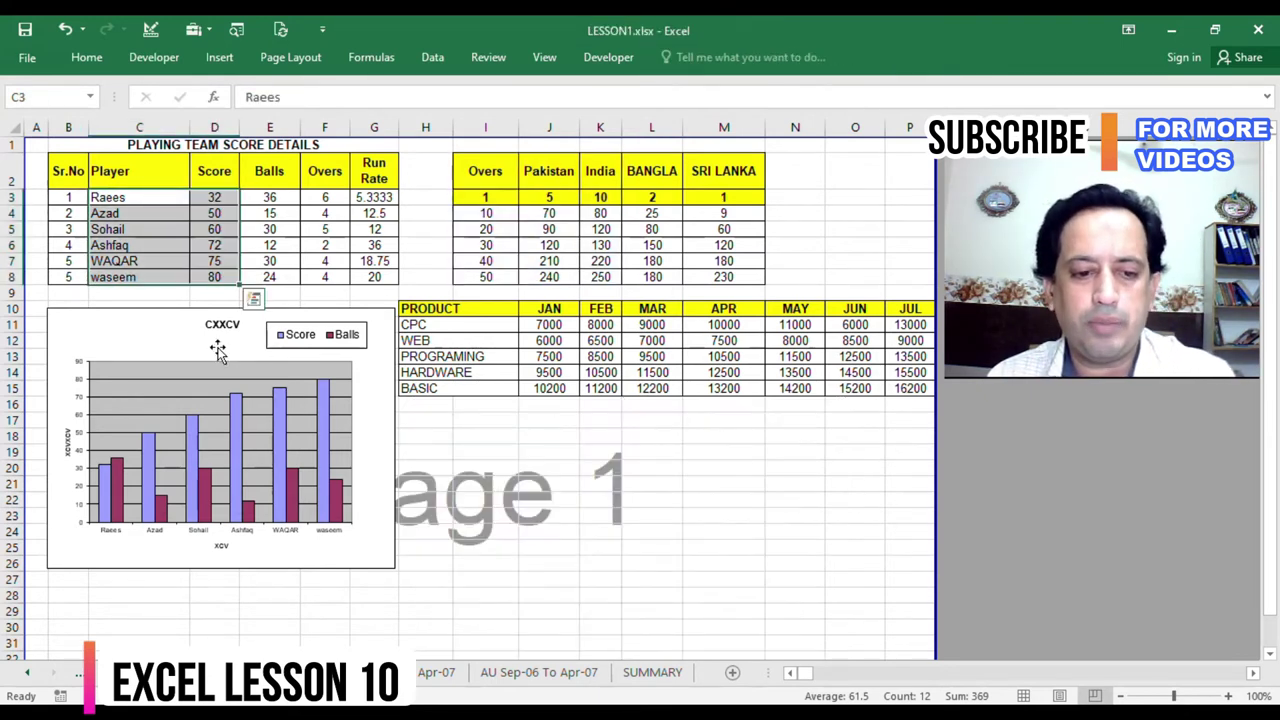
pyautogui.click(218, 350)
pyautogui.press('Delete')
pyautogui.click(216, 346)
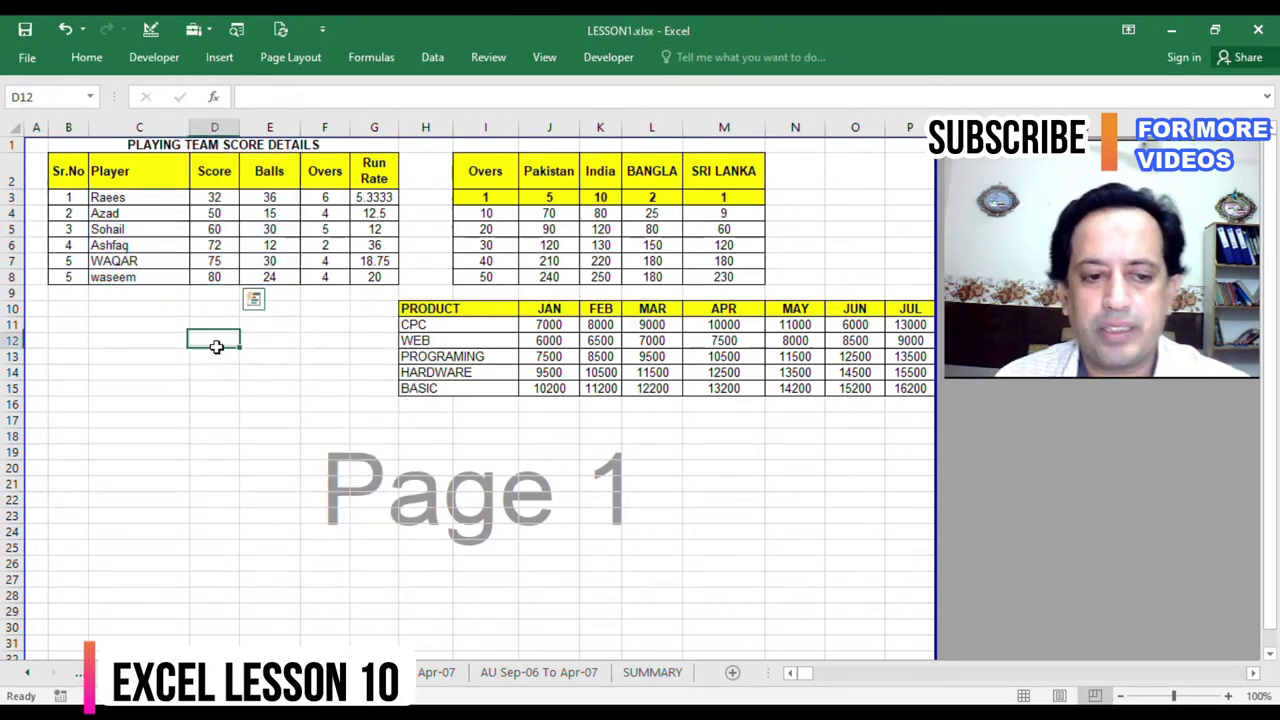
# - Pin the ribbon with Ctrl+F1 and select the player, overs and product tables in turn
pyautogui.hotkey('ctrl', 'F1')
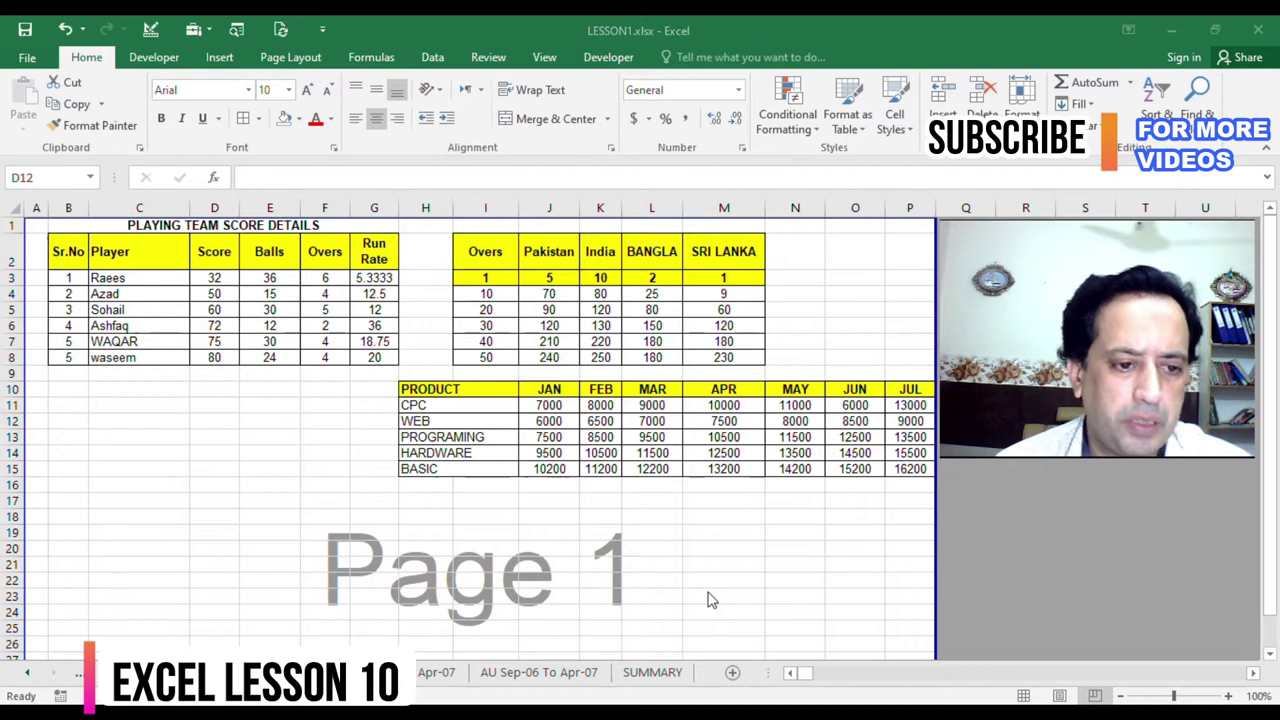
pyautogui.moveTo(57, 252); pyautogui.dragTo(374, 357)
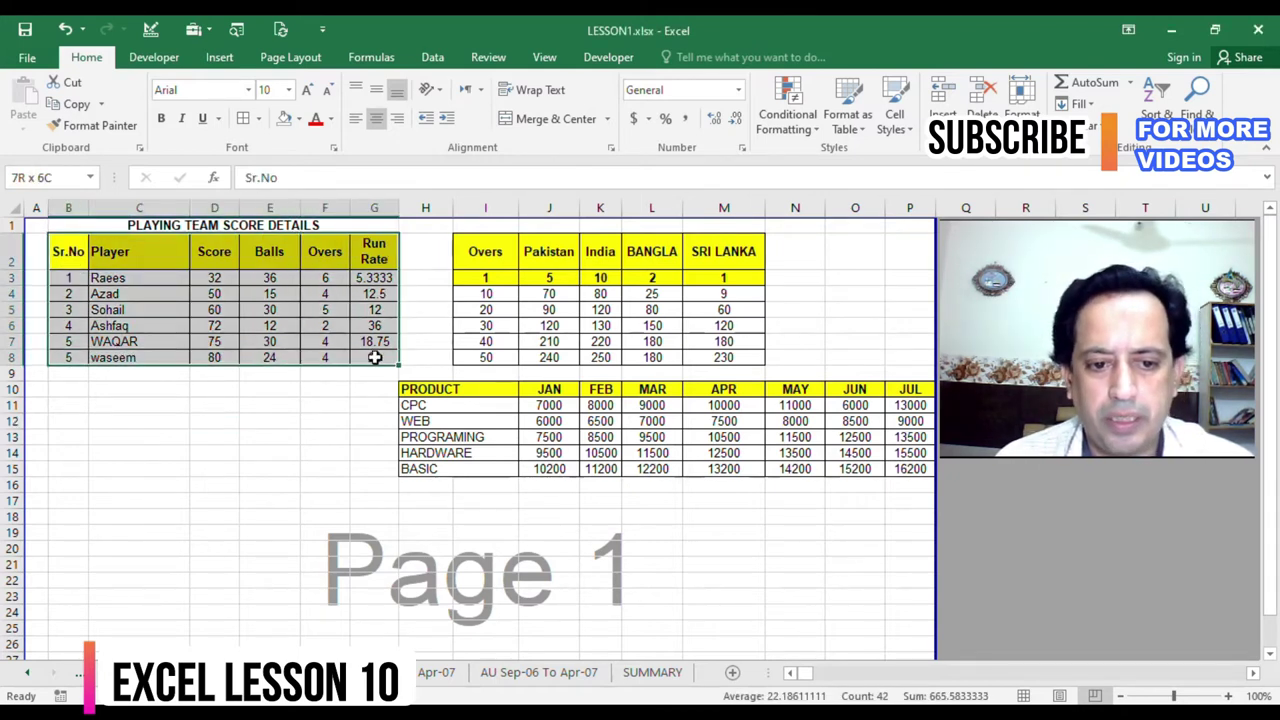
pyautogui.moveTo(486, 251); pyautogui.dragTo(722, 360)
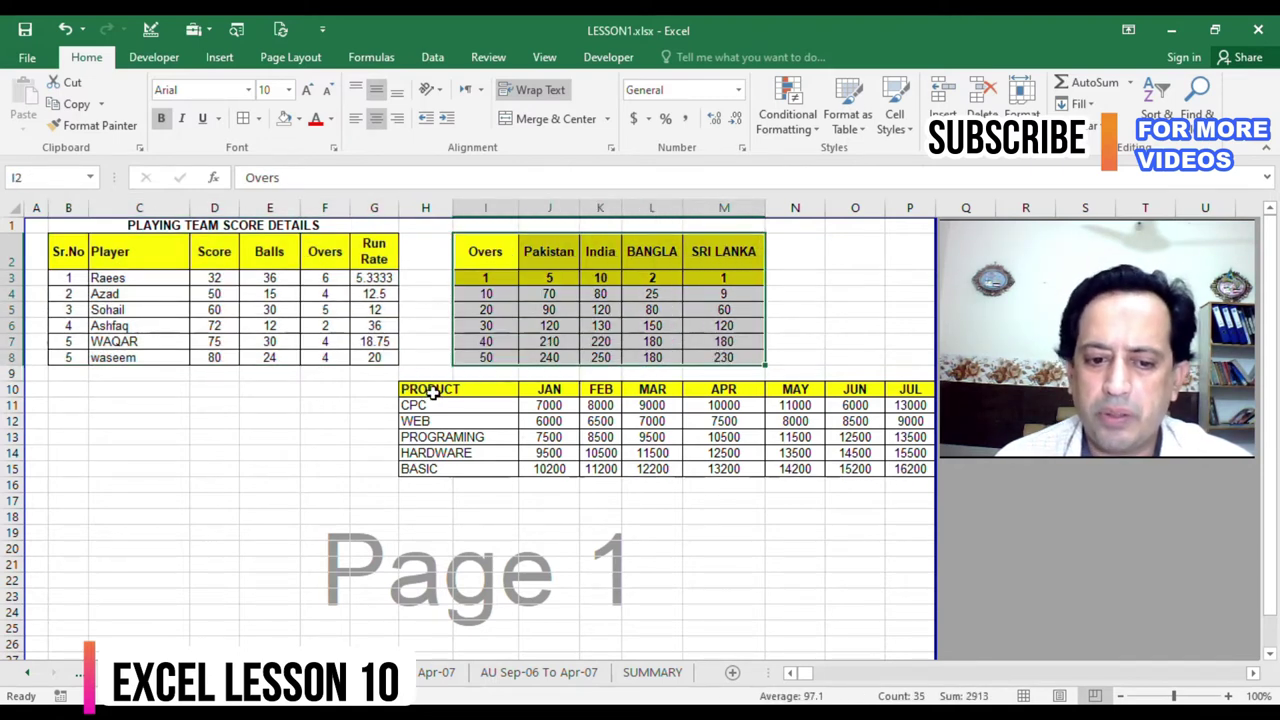
pyautogui.moveTo(432, 392); pyautogui.dragTo(845, 477)
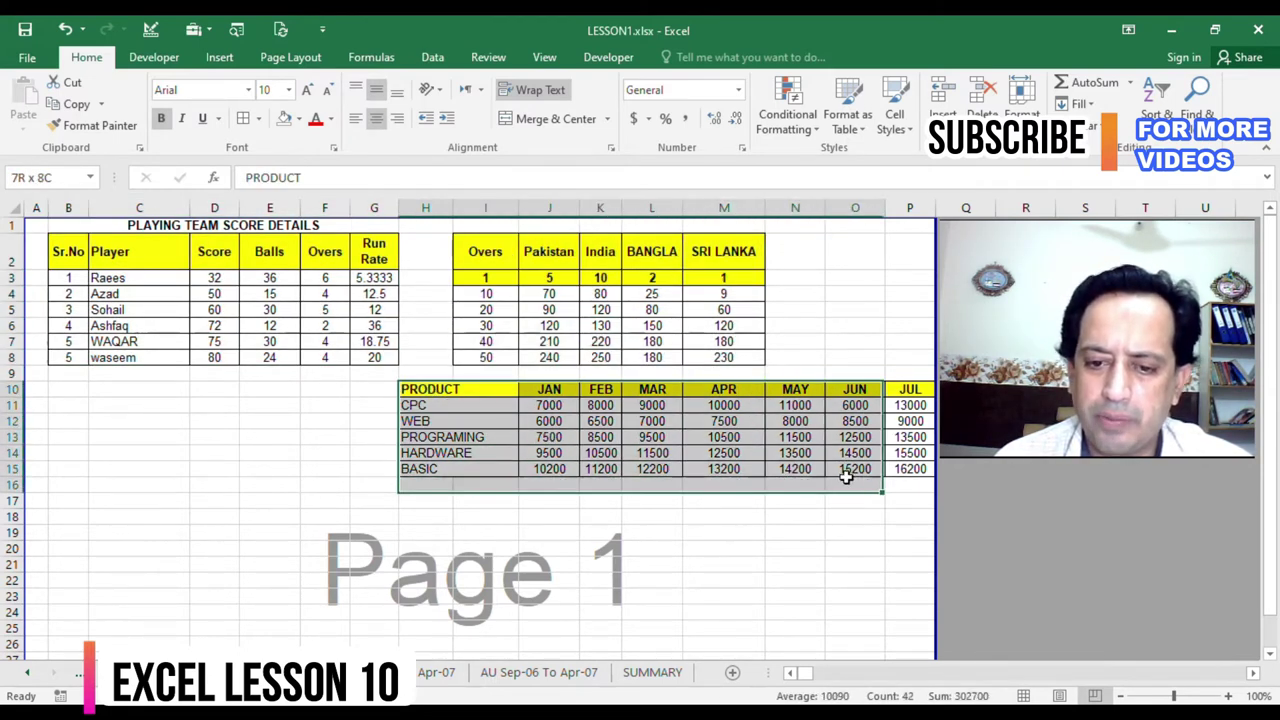
pyautogui.moveTo(845, 477); pyautogui.dragTo(925, 470)
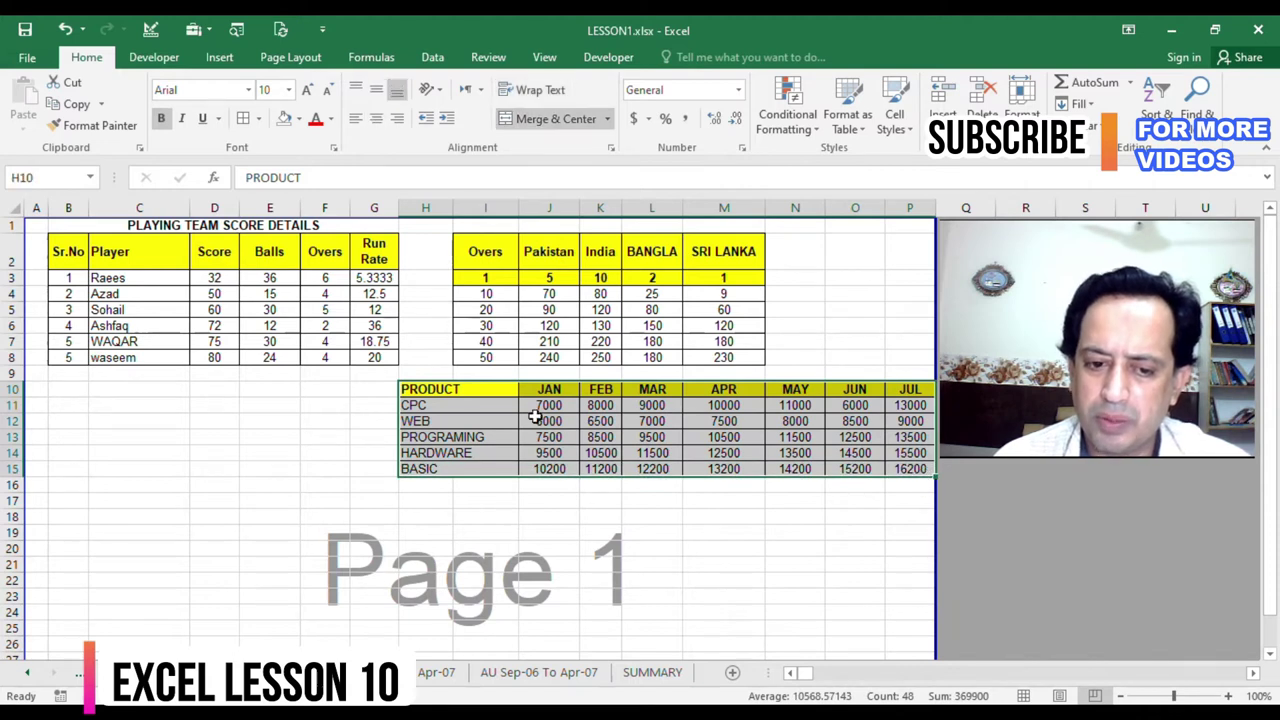
# - Replace the CPC product name with NOKIA
pyautogui.click(458, 405)
pyautogui.moveTo(458, 405); pyautogui.dragTo(931, 404)
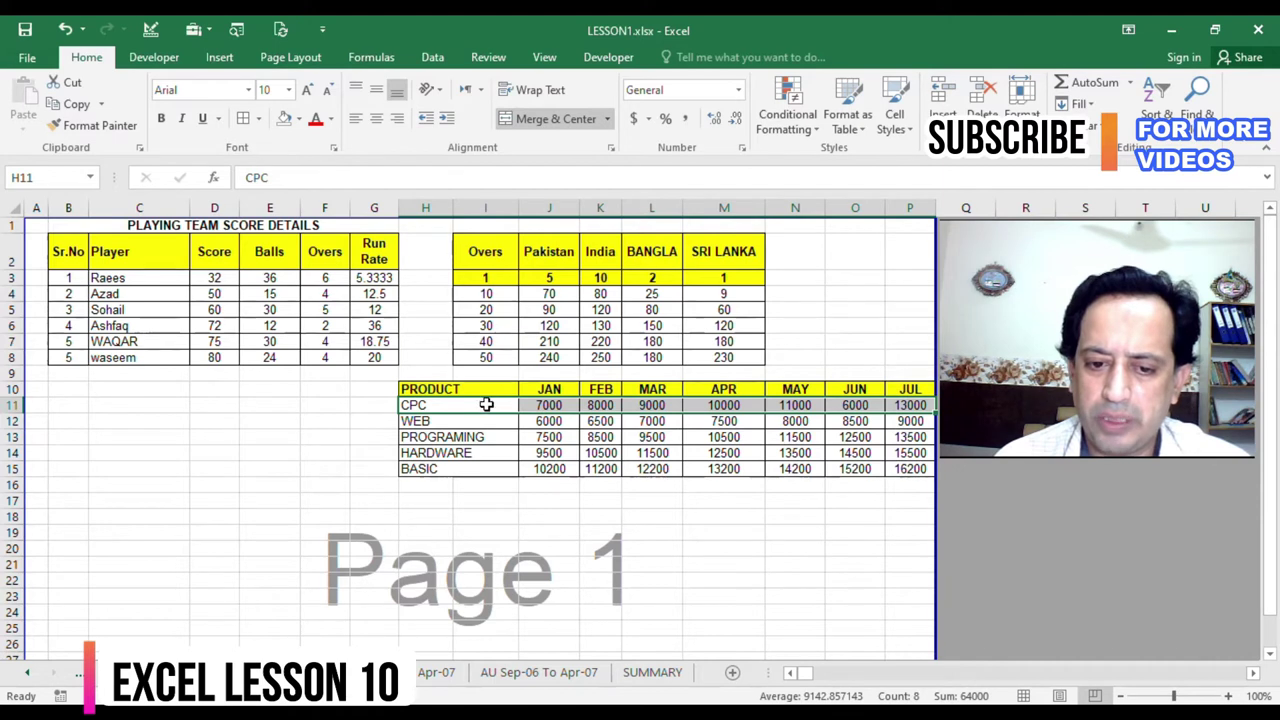
pyautogui.click(445, 421)
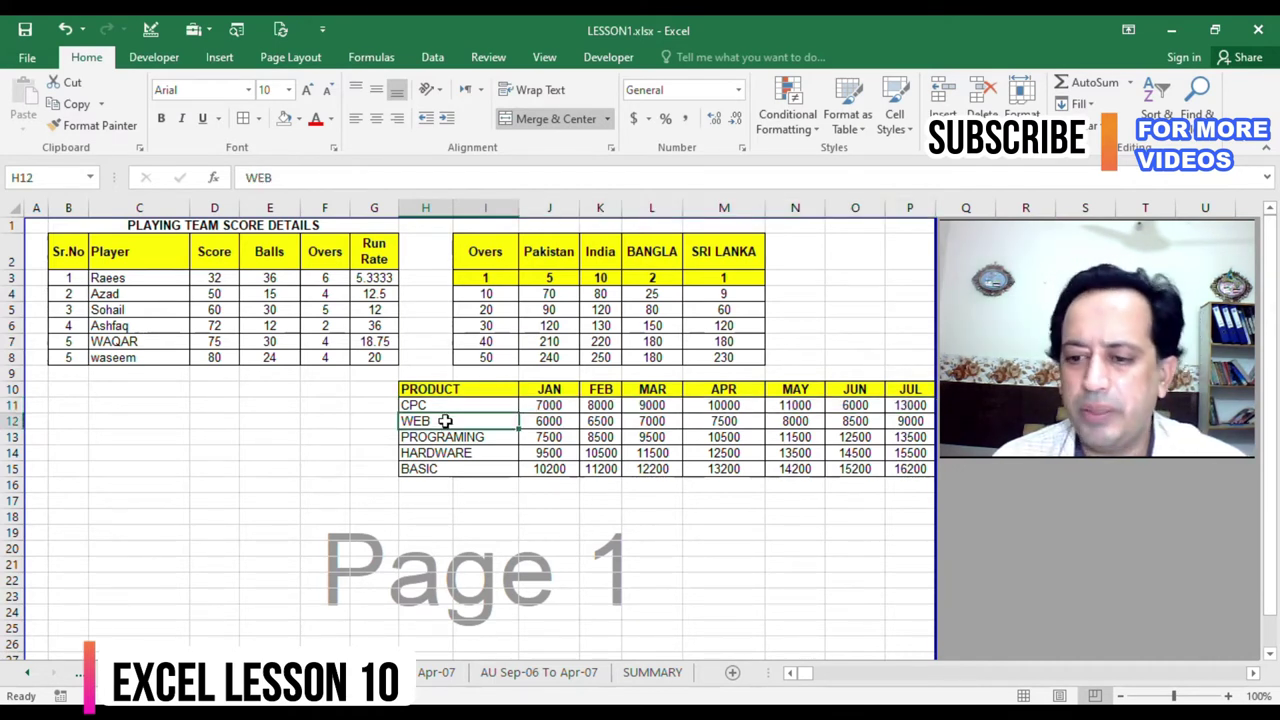
pyautogui.click(445, 405)
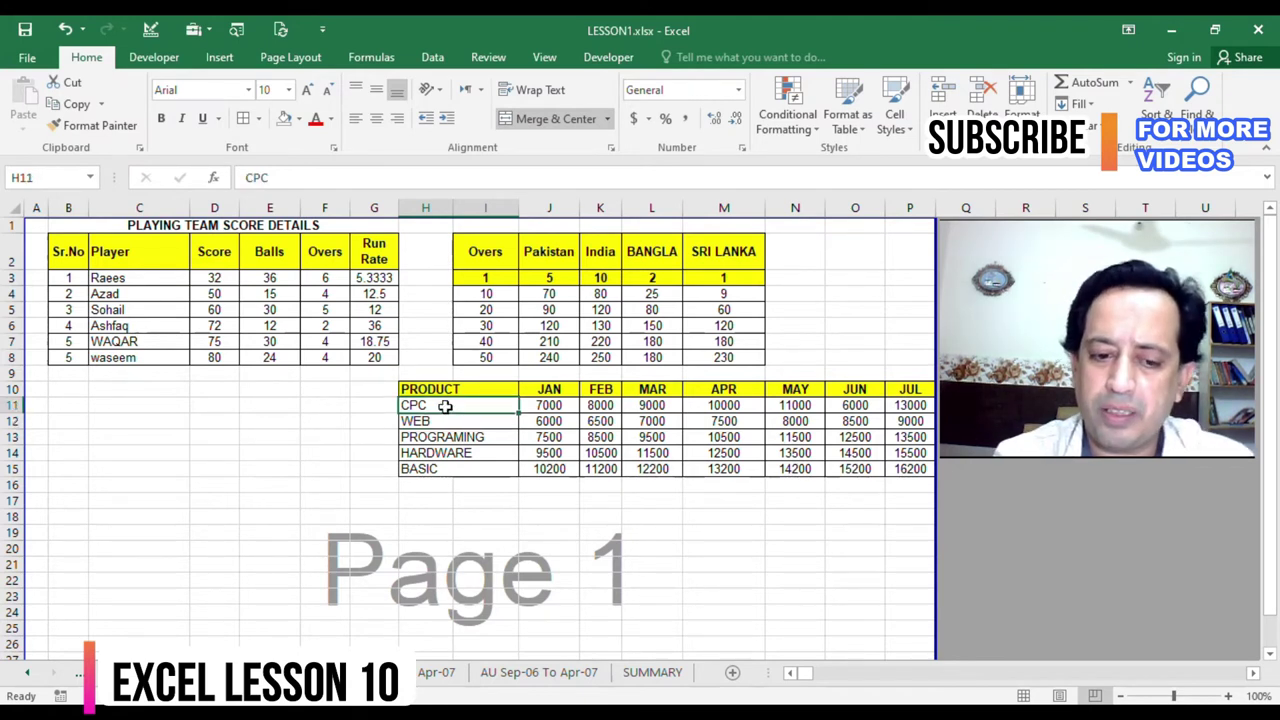
pyautogui.write('NOKIA')
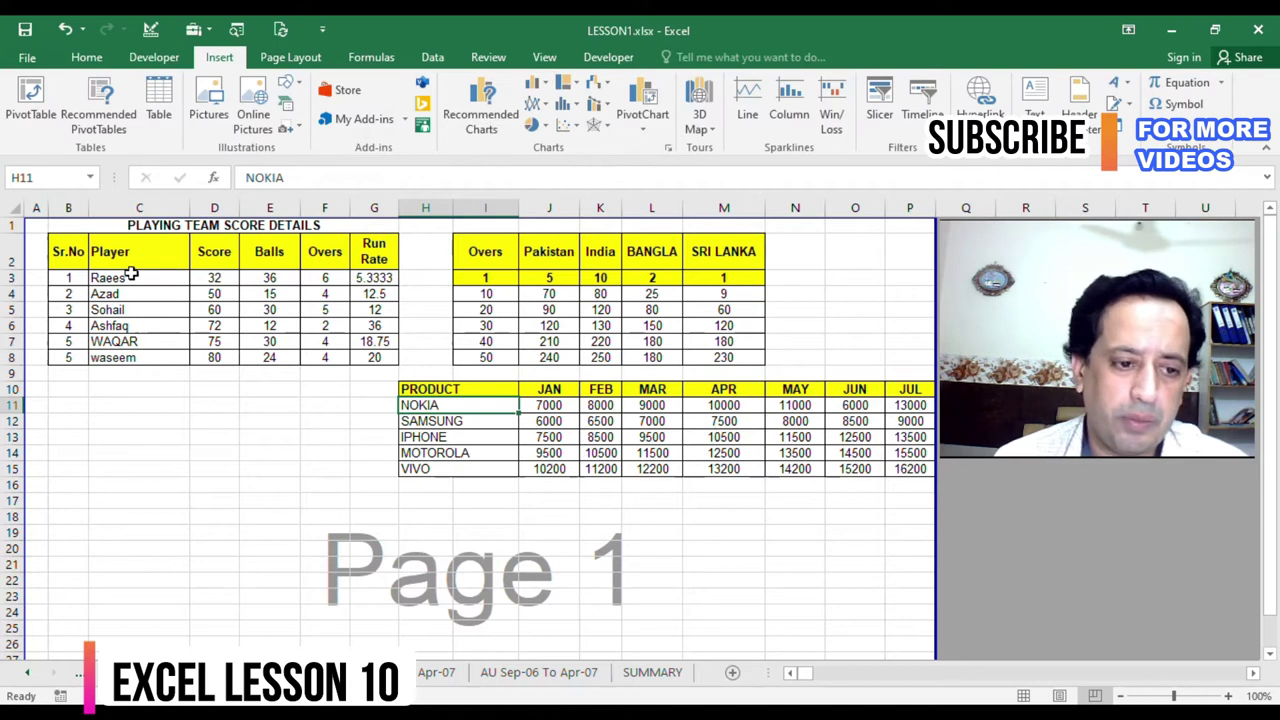
pyautogui.click(126, 275)
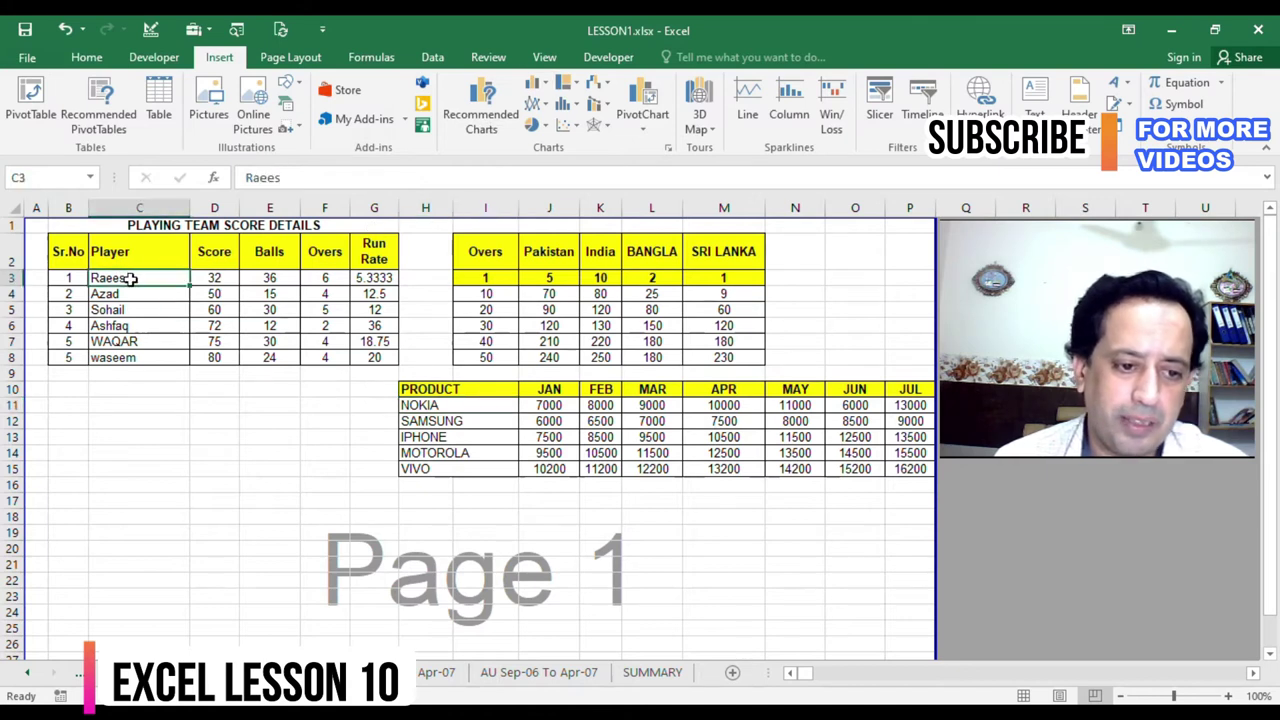
# - Select the Player and Score data C2:D8 and preview it as a column chart in the full chart list
pyautogui.moveTo(120, 256); pyautogui.dragTo(212, 358)
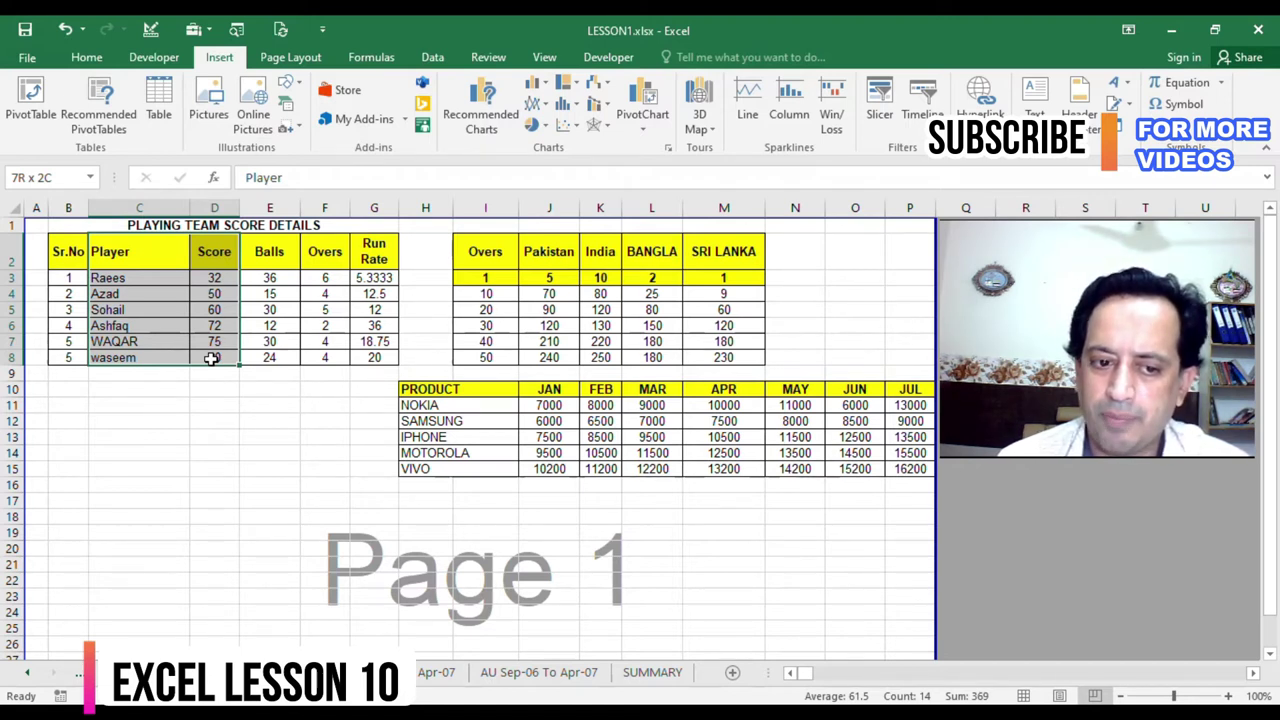
pyautogui.moveTo(212, 360); pyautogui.dragTo(212, 360)
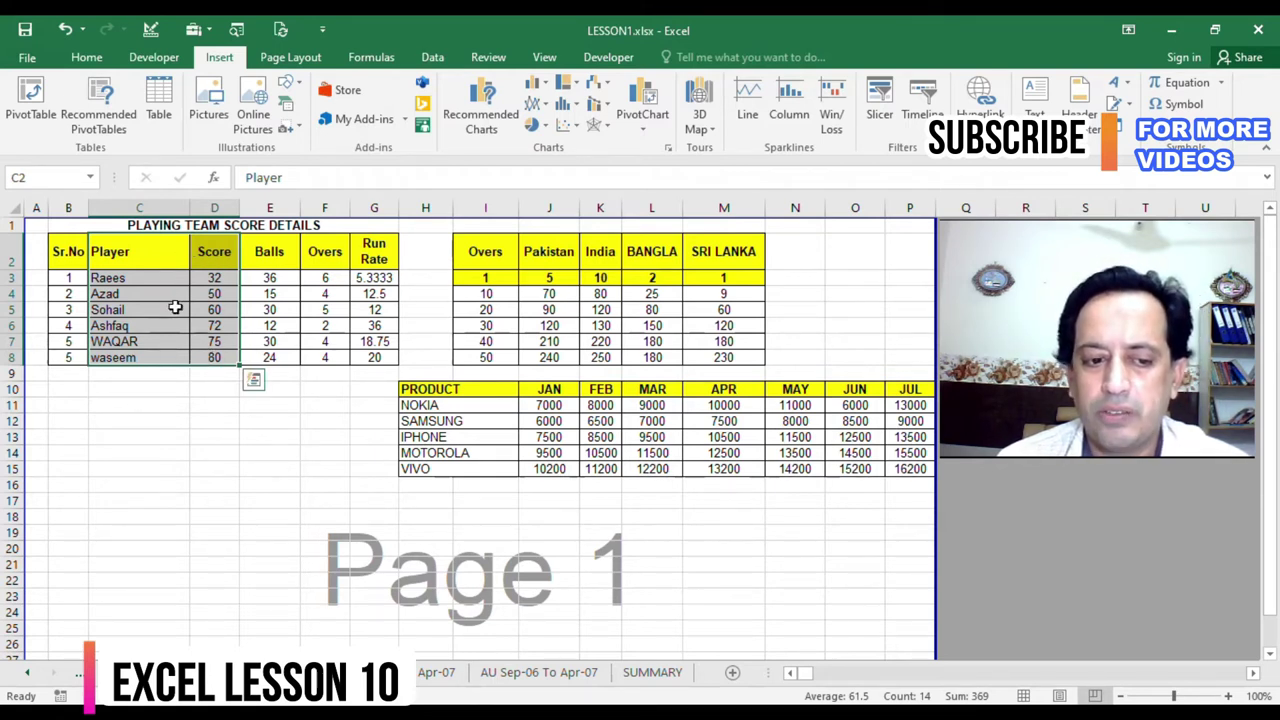
pyautogui.click(537, 86)
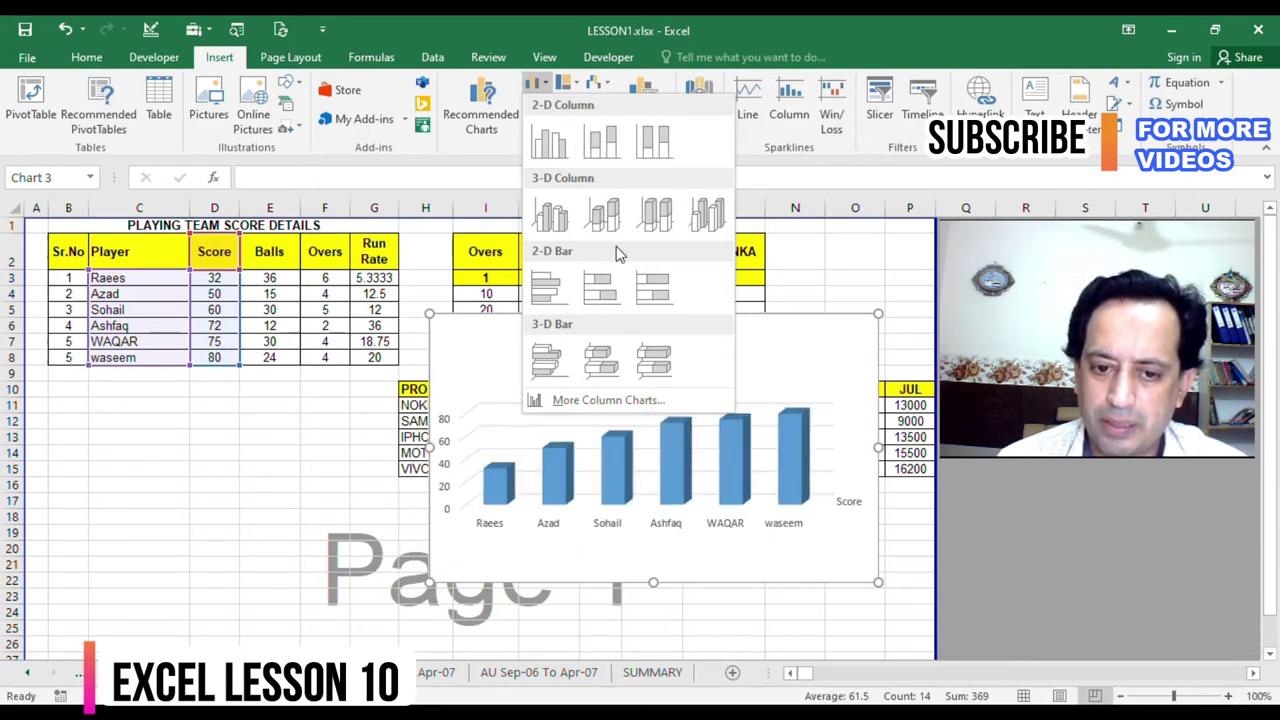
pyautogui.click(561, 401)
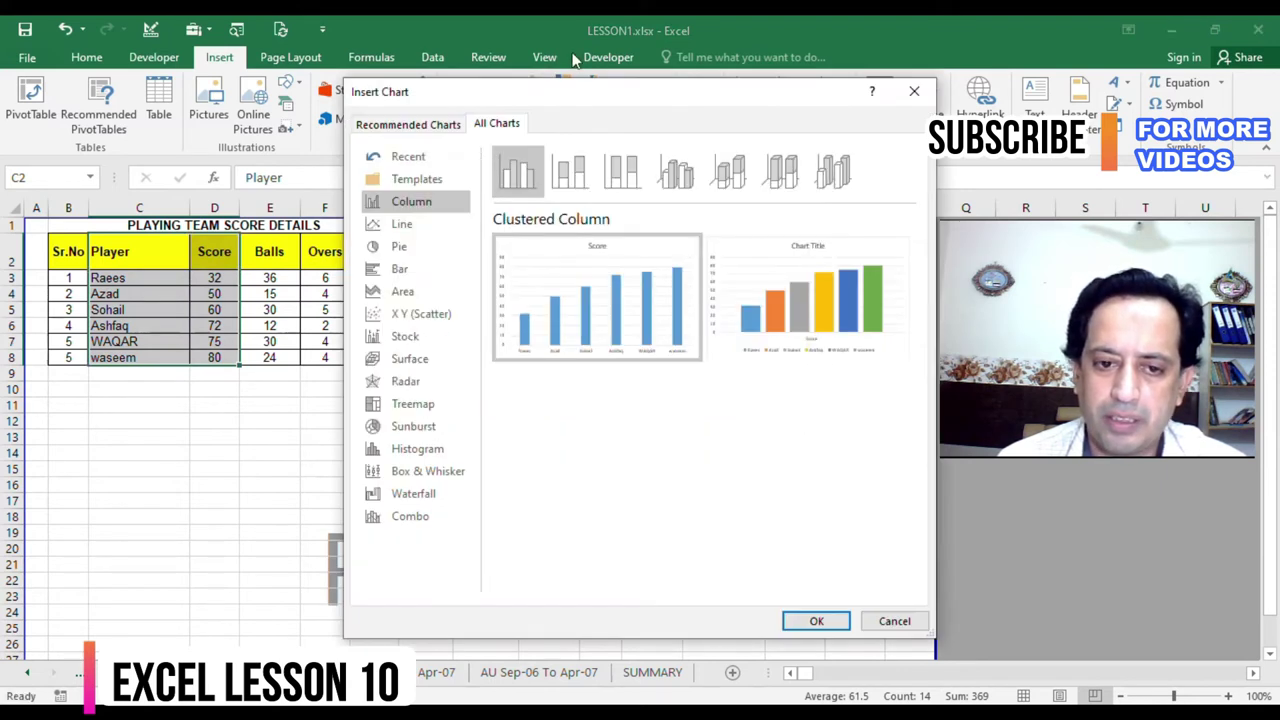
# - Preview the stacked, 100% stacked and 3-D column styles for the score data
pyautogui.moveTo(570, 97)
pyautogui.mouseDown()
pyautogui.moveTo(548, 64)
pyautogui.moveTo(531, 67)
pyautogui.mouseUp()
pyautogui.click(530, 137)
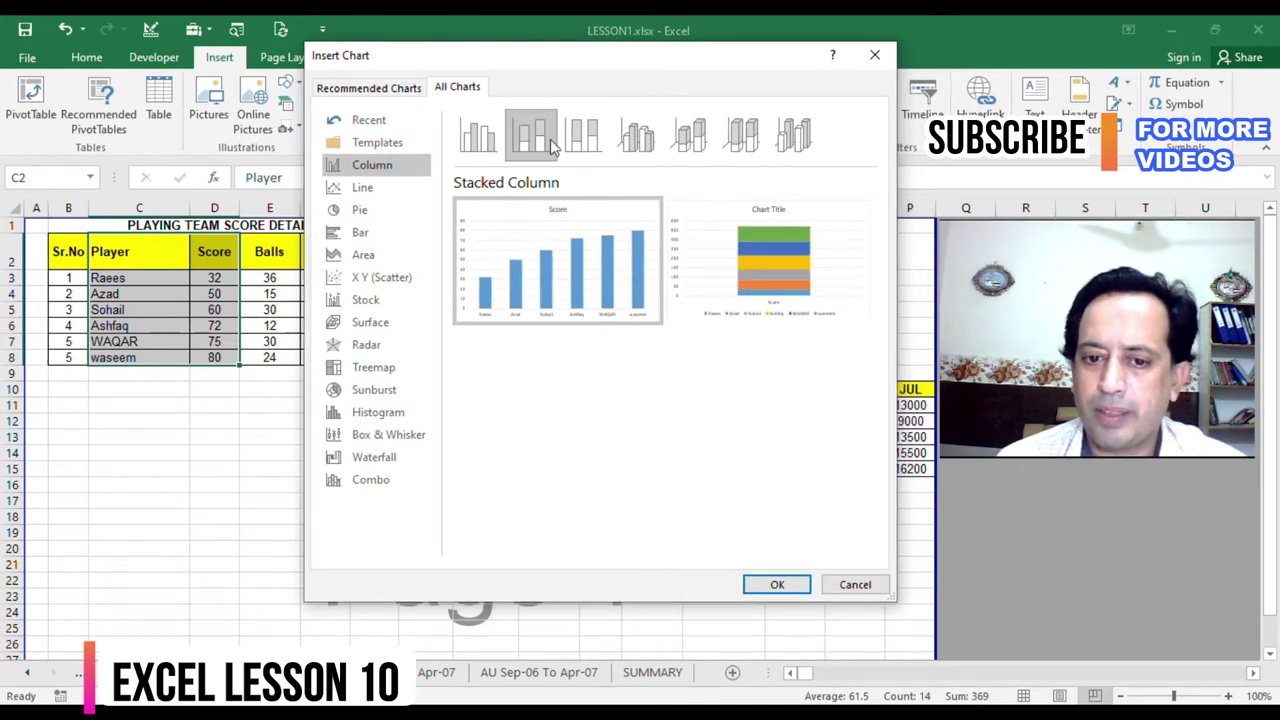
pyautogui.click(583, 137)
pyautogui.click(636, 137)
pyautogui.click(741, 137)
pyautogui.click(786, 150)
pyautogui.click(738, 152)
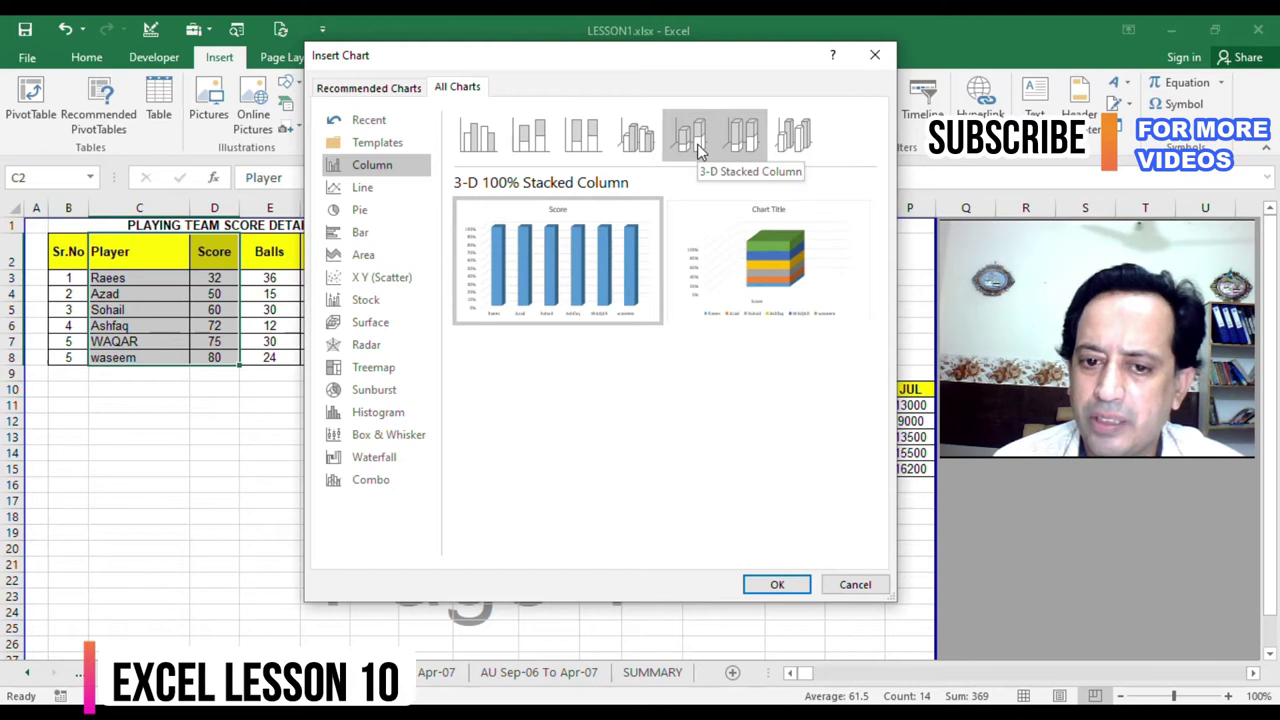
pyautogui.click(697, 148)
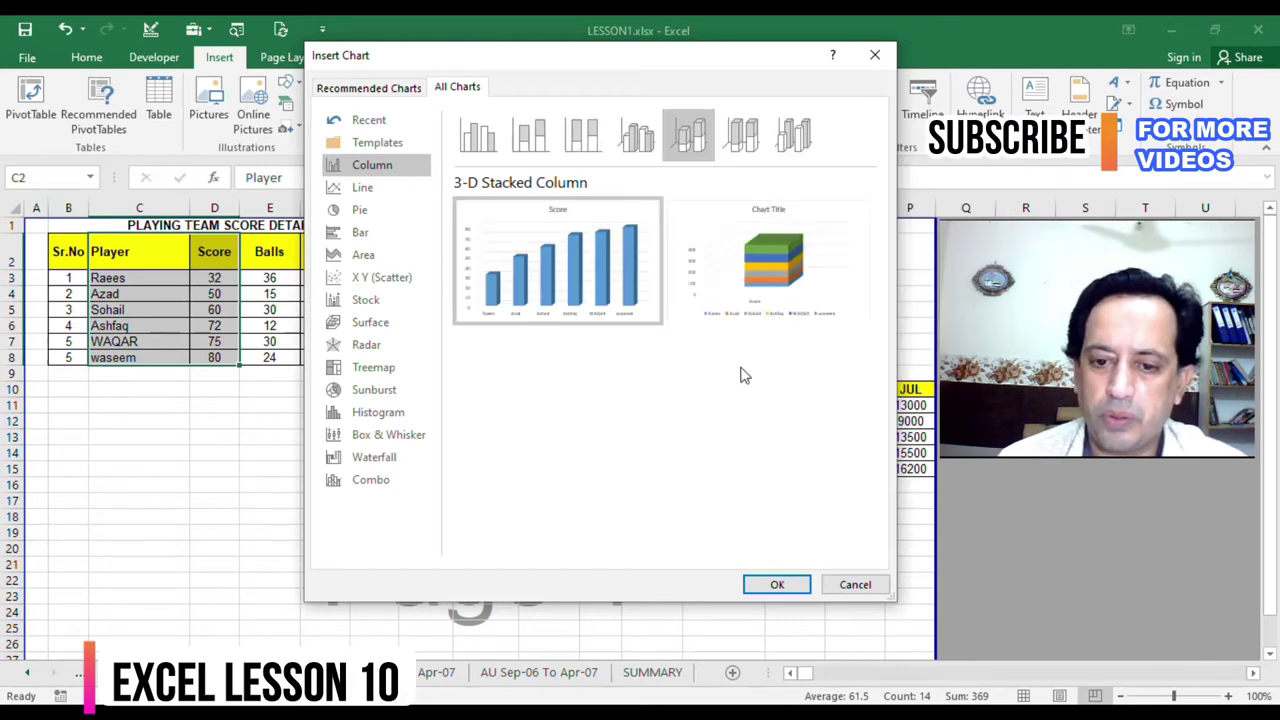
pyautogui.moveTo(505, 303)
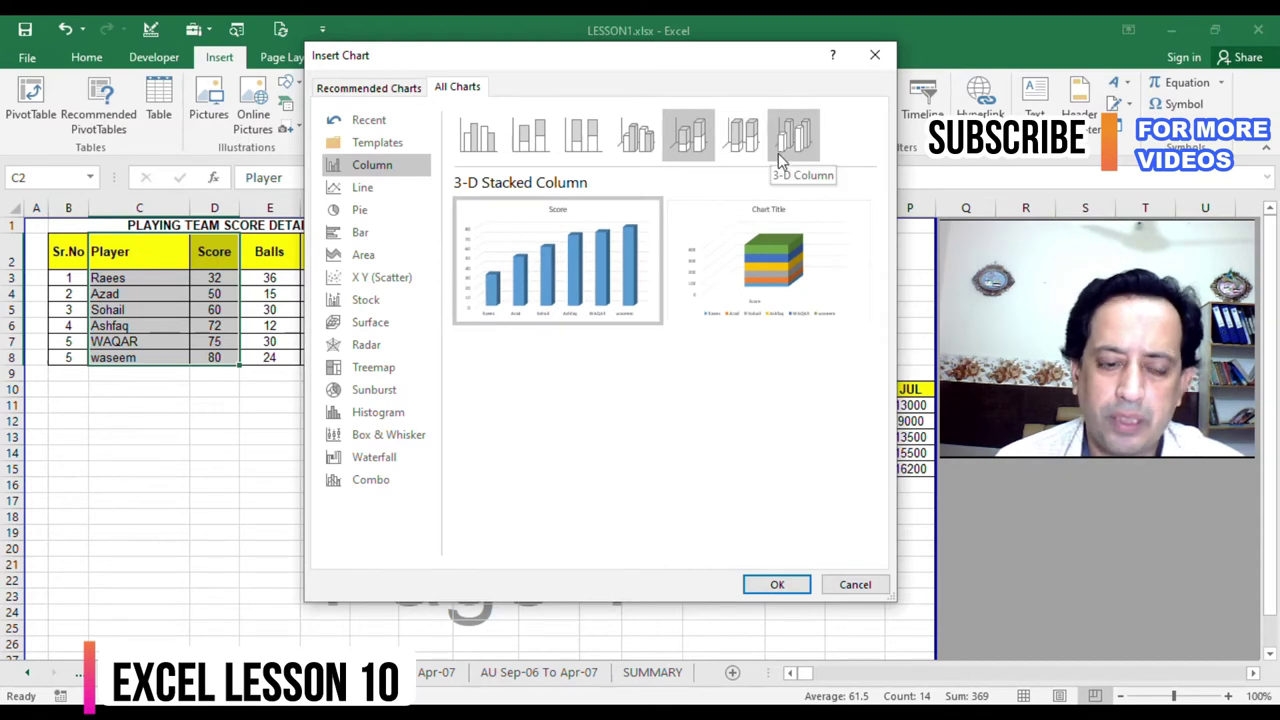
# - Preview the line types and the 3-D pie, pie of pie, bar of pie and doughnut styles
pyautogui.click(358, 188)
pyautogui.click(358, 212)
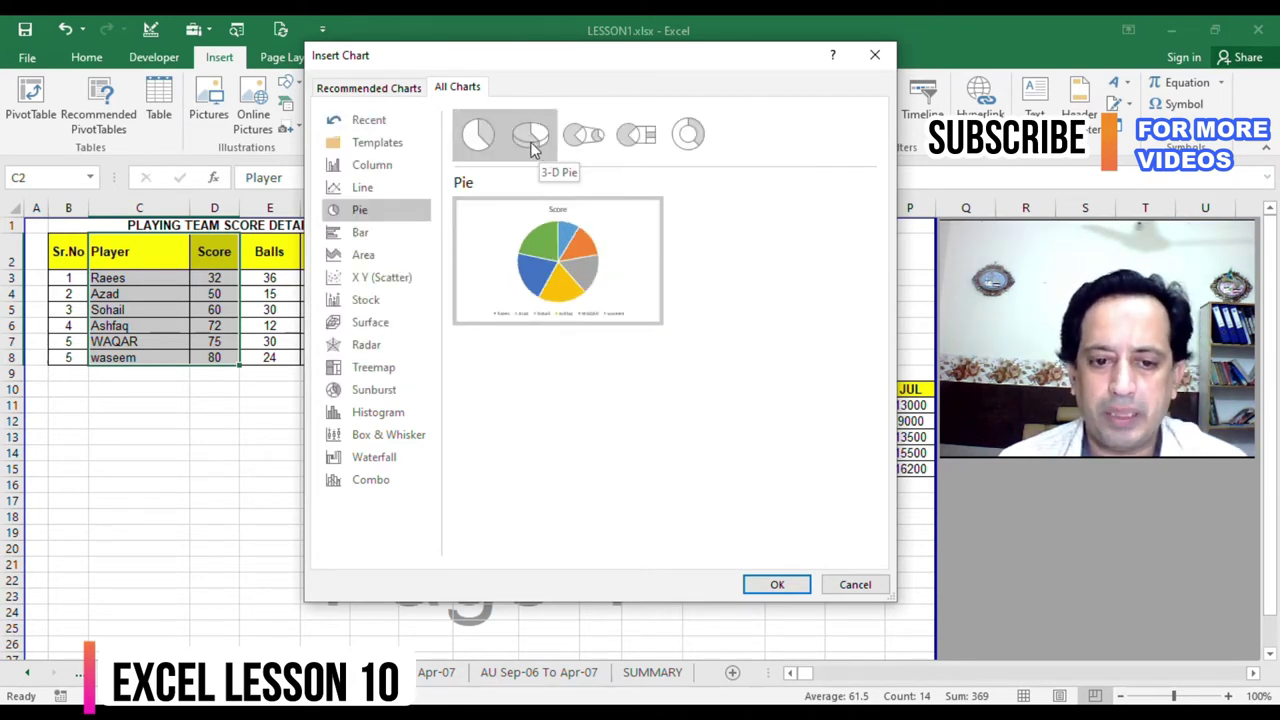
pyautogui.click(527, 146)
pyautogui.moveTo(629, 283)
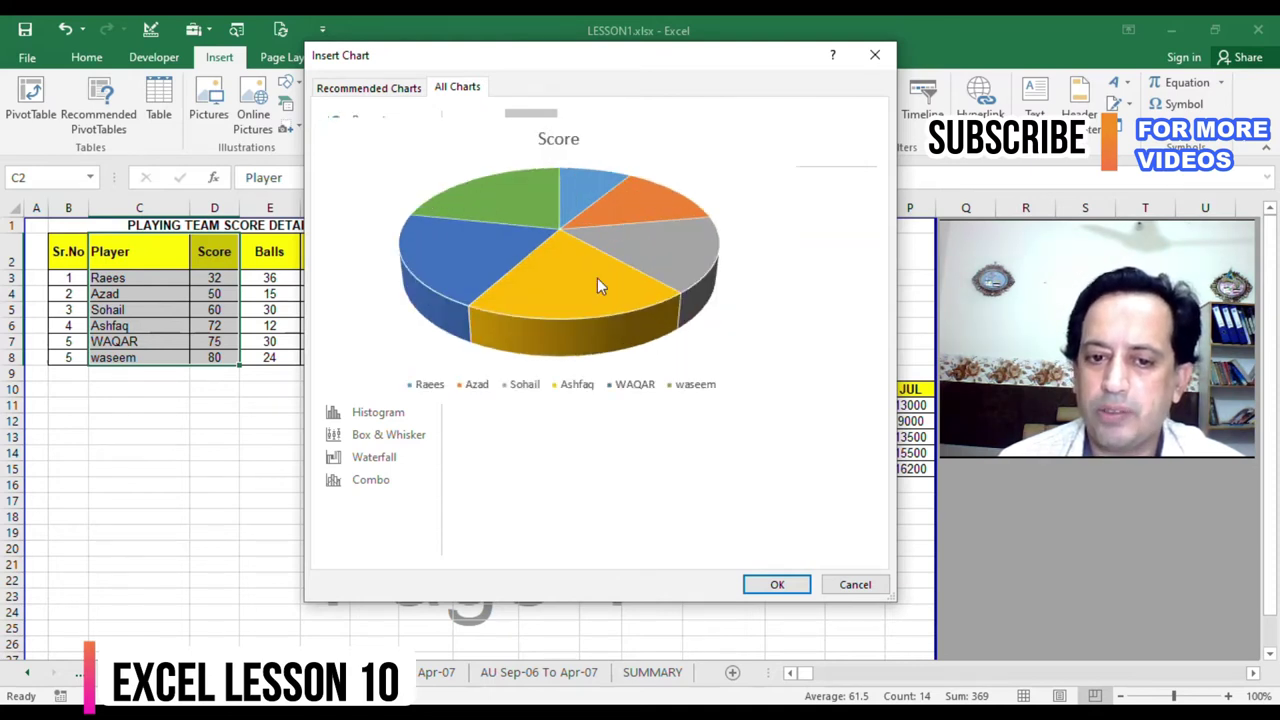
pyautogui.click(592, 142)
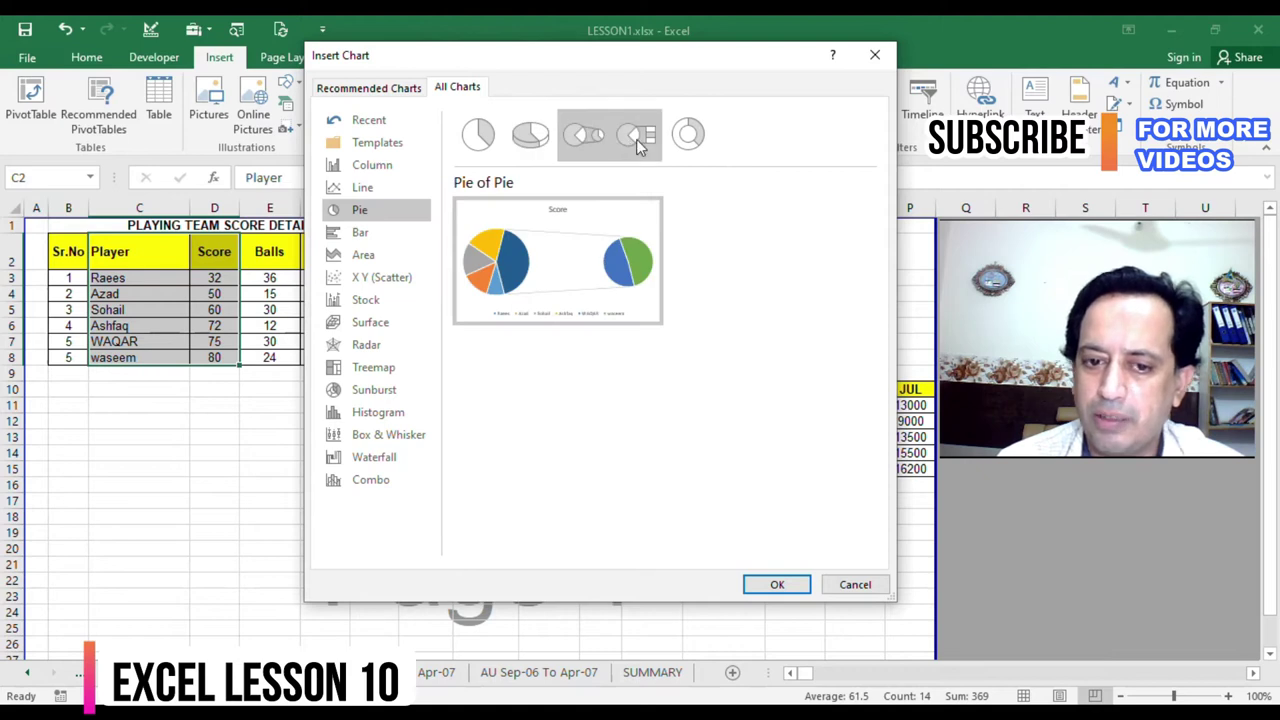
pyautogui.click(636, 139)
pyautogui.click(692, 134)
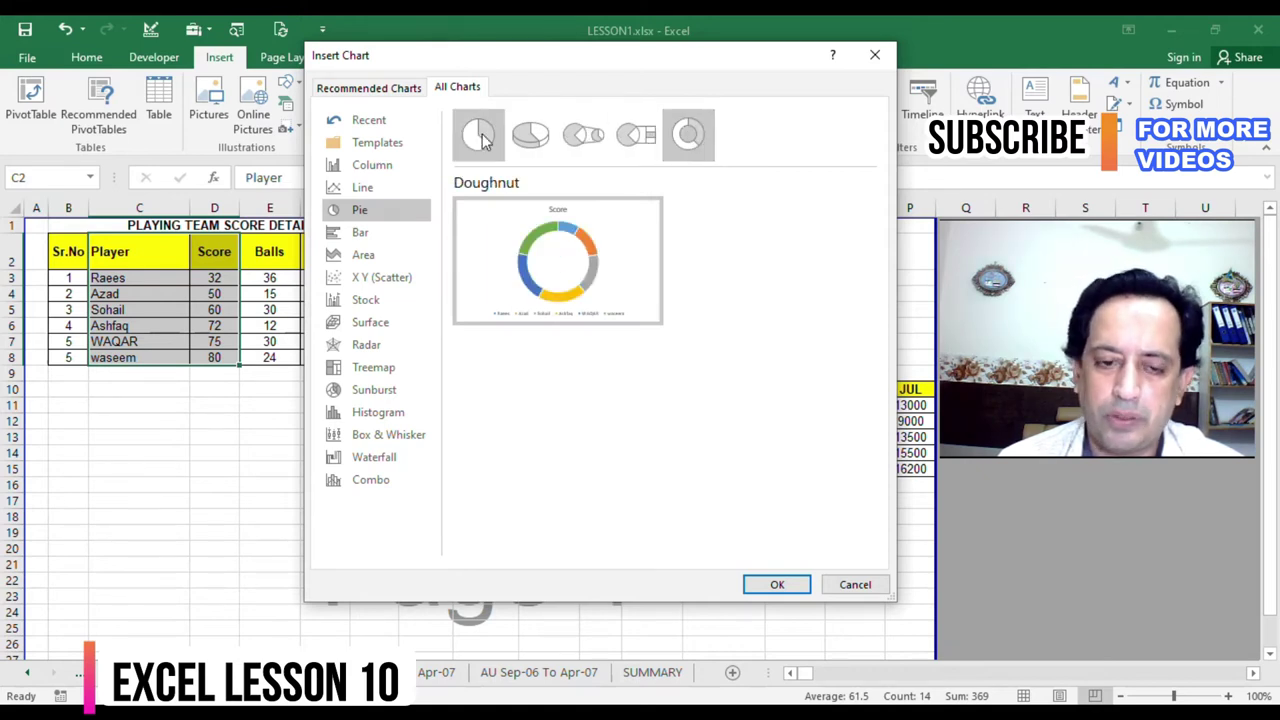
# - Preview bar, area, scatter, stock, surface and line charts, then return to clustered column
pyautogui.click(343, 238)
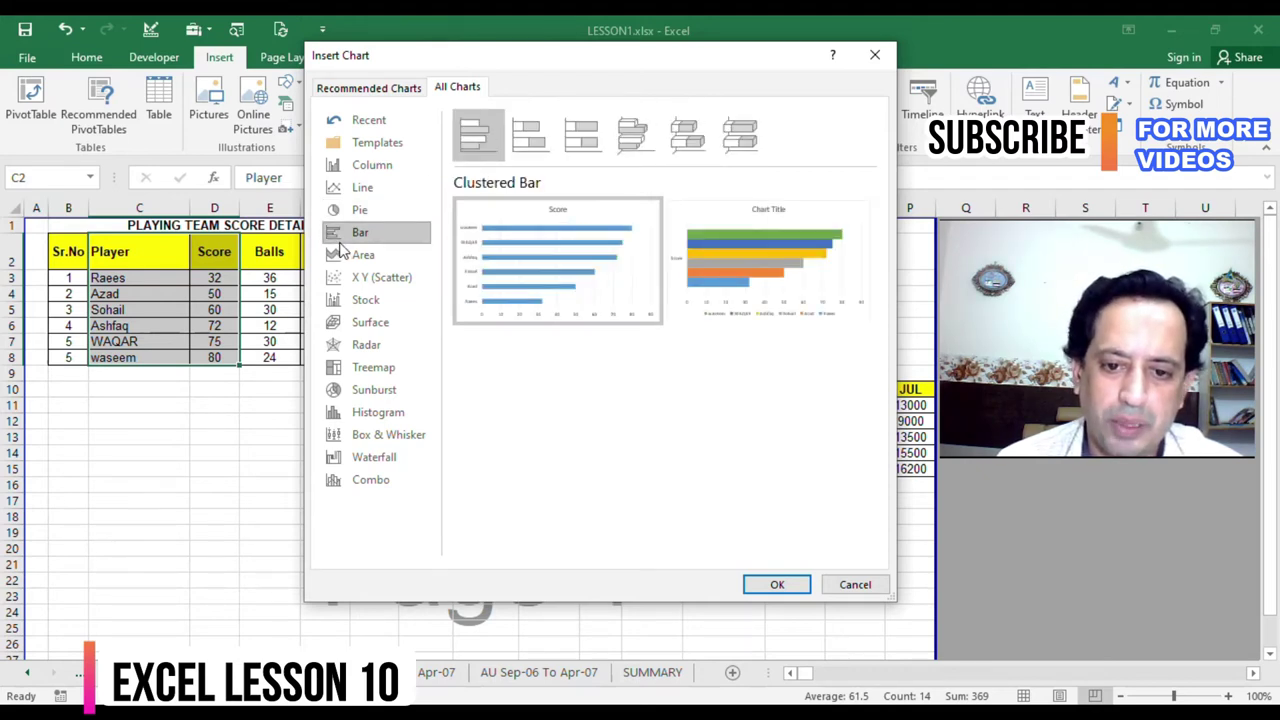
pyautogui.click(362, 257)
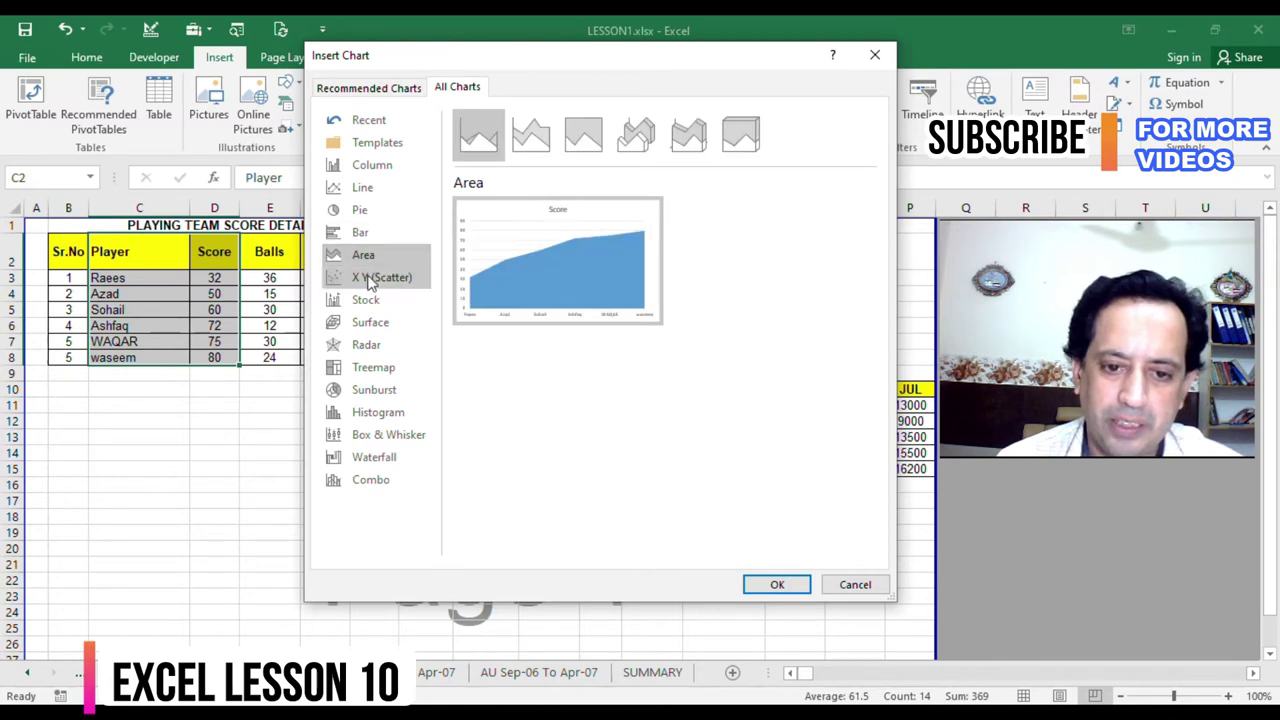
pyautogui.click(372, 279)
pyautogui.moveTo(558, 275)
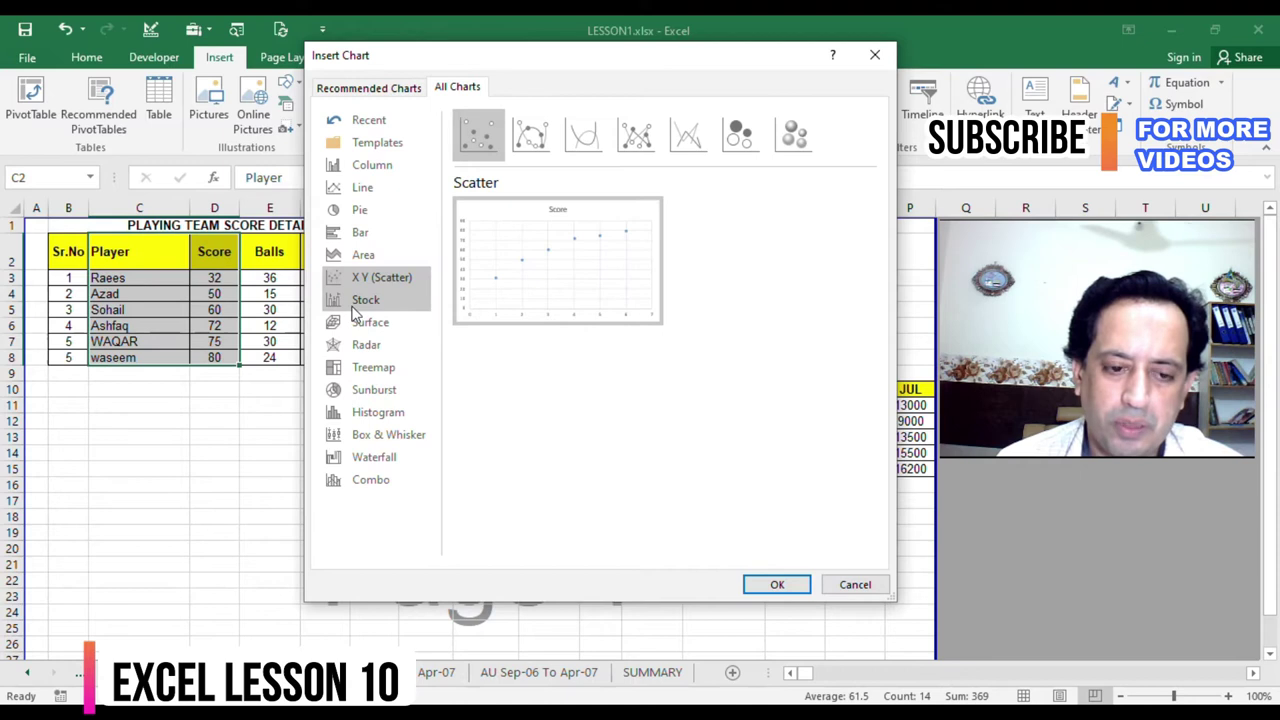
pyautogui.click(354, 304)
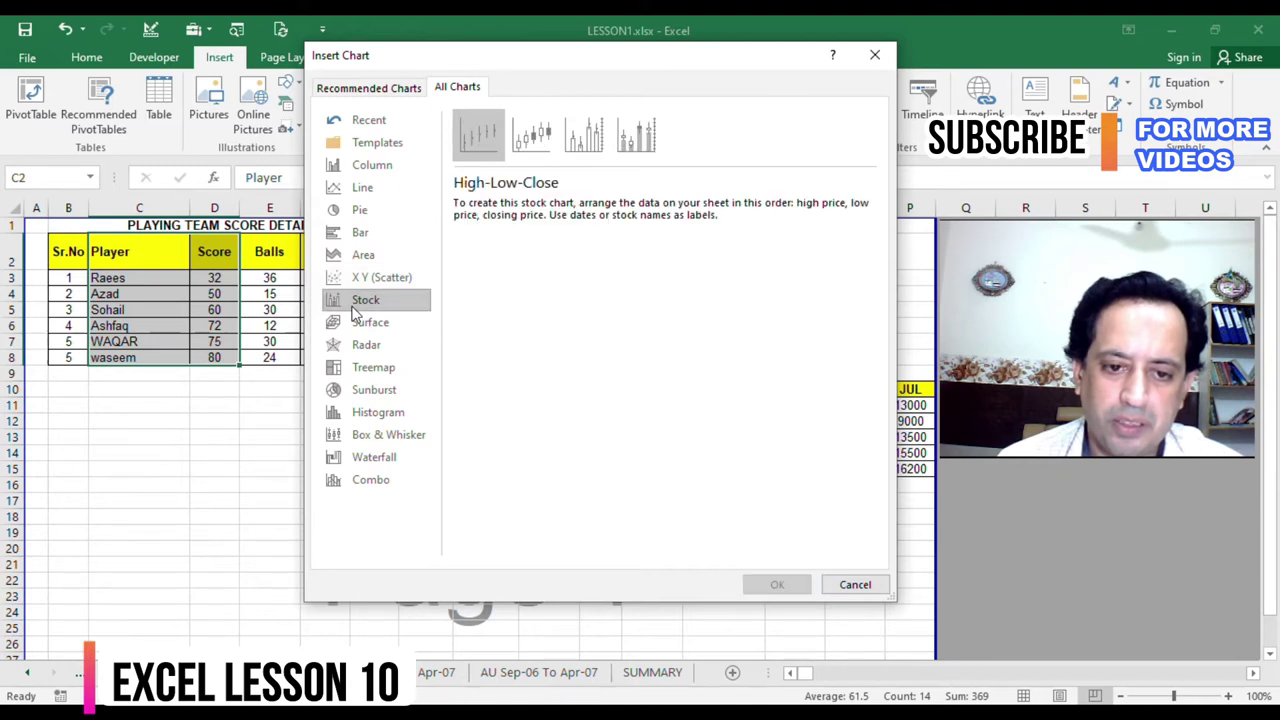
pyautogui.click(533, 133)
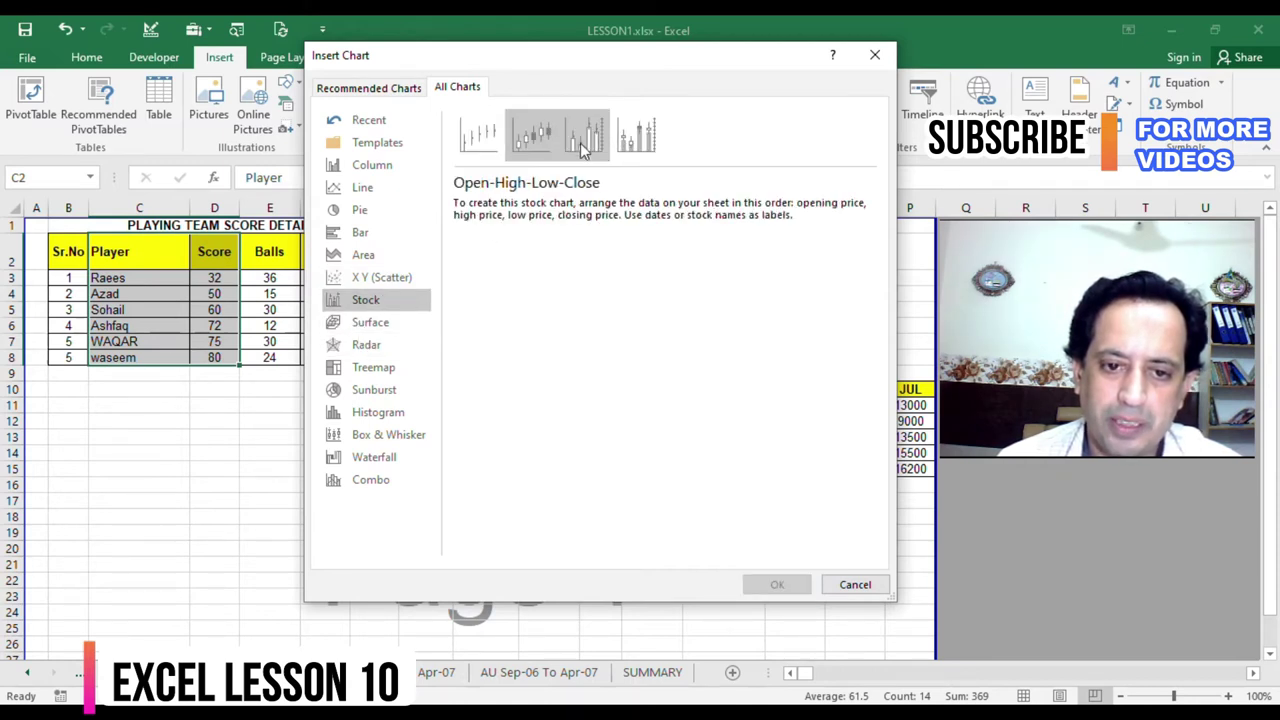
pyautogui.click(362, 330)
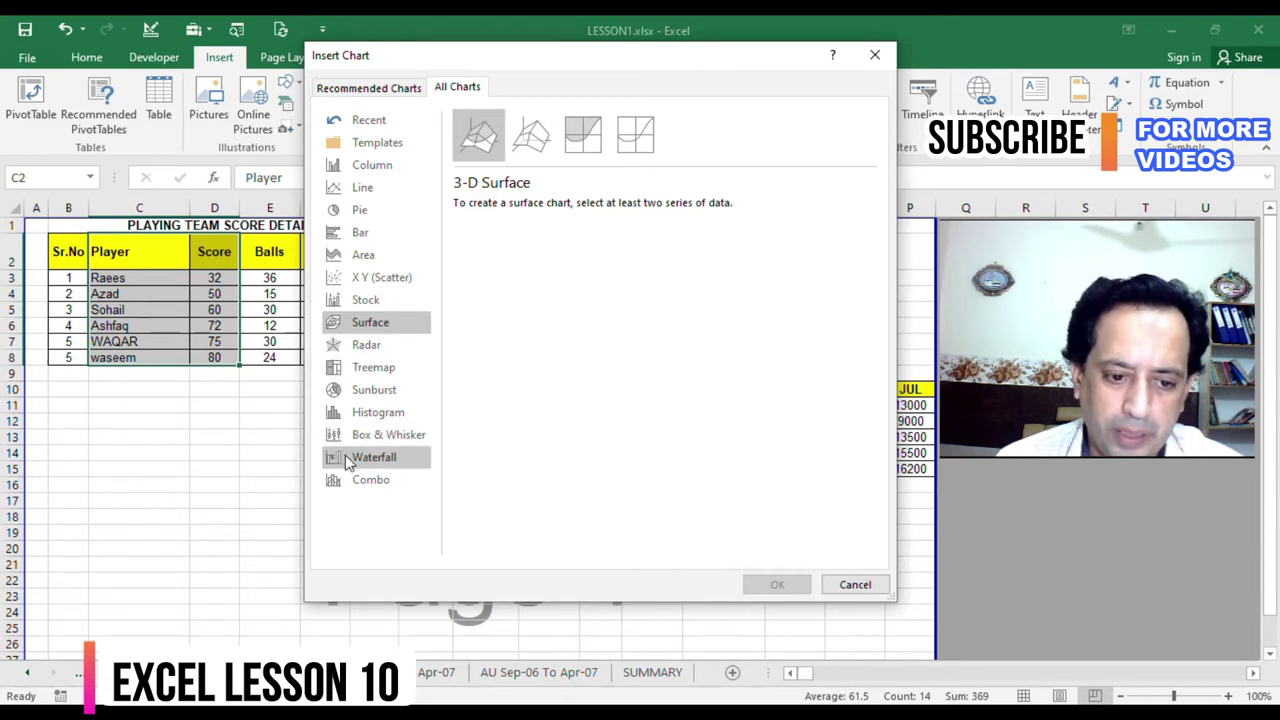
pyautogui.click(353, 190)
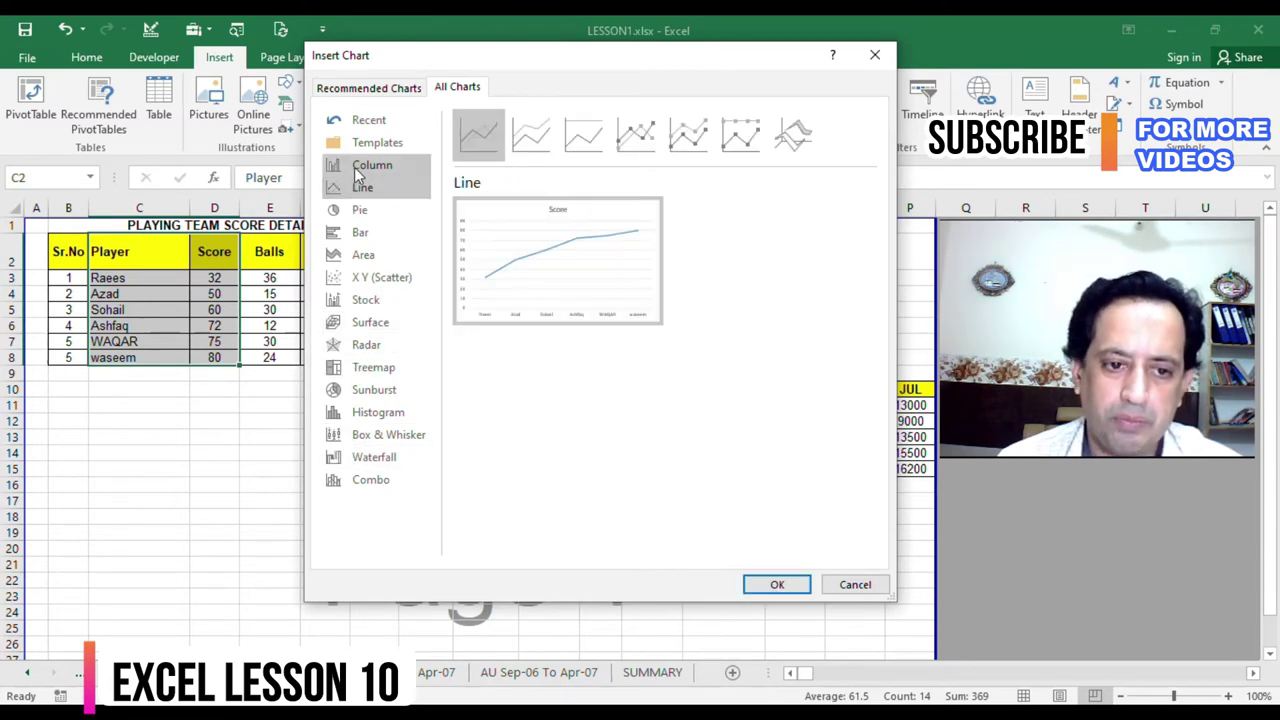
pyautogui.click(360, 165)
pyautogui.moveTo(741, 267)
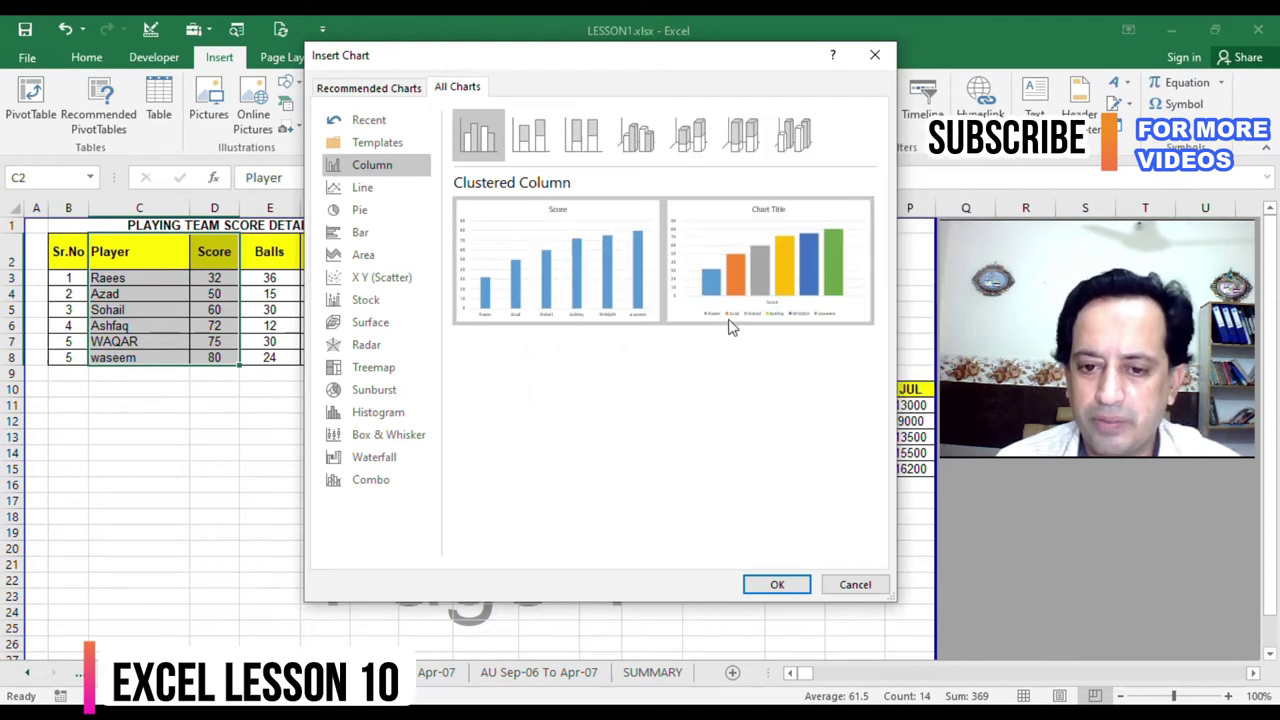
# - Insert the clustered column chart of player scores and fit it below the player table
pyautogui.click(777, 584)
pyautogui.moveTo(546, 351)
pyautogui.mouseDown()
pyautogui.moveTo(50, 415)
pyautogui.moveTo(138, 397)
pyautogui.mouseUp()
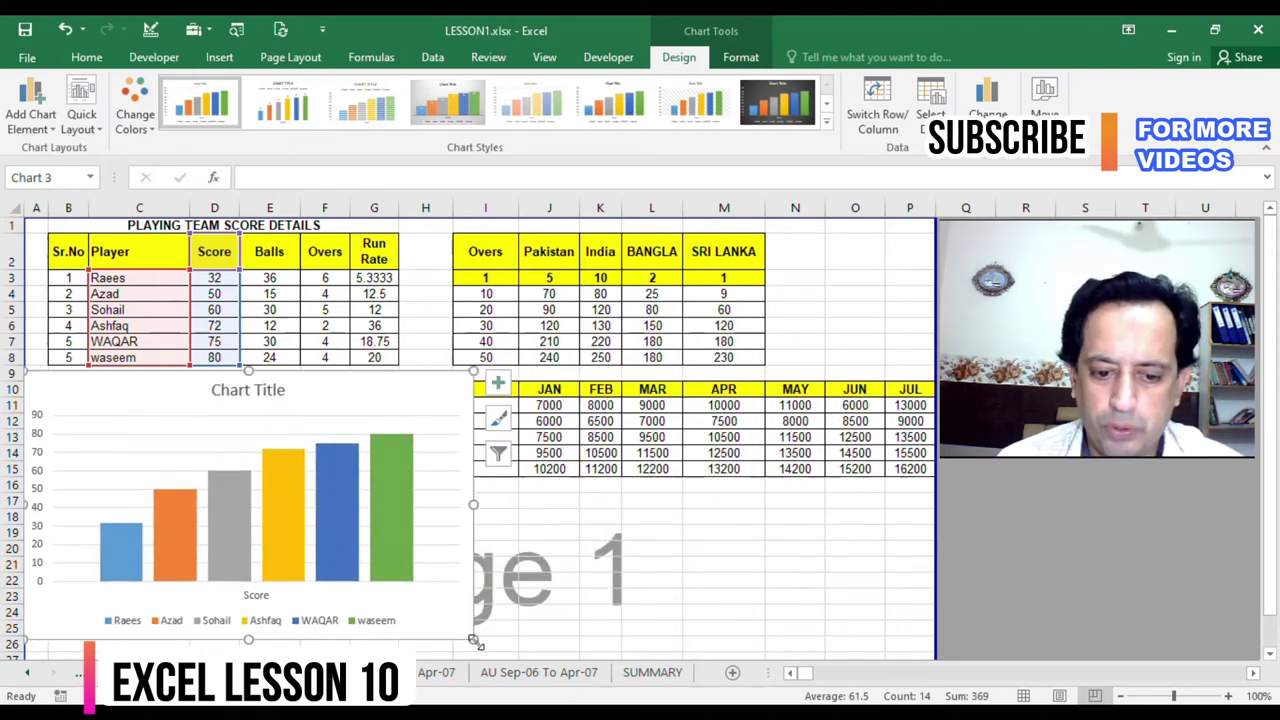
pyautogui.click(392, 584)
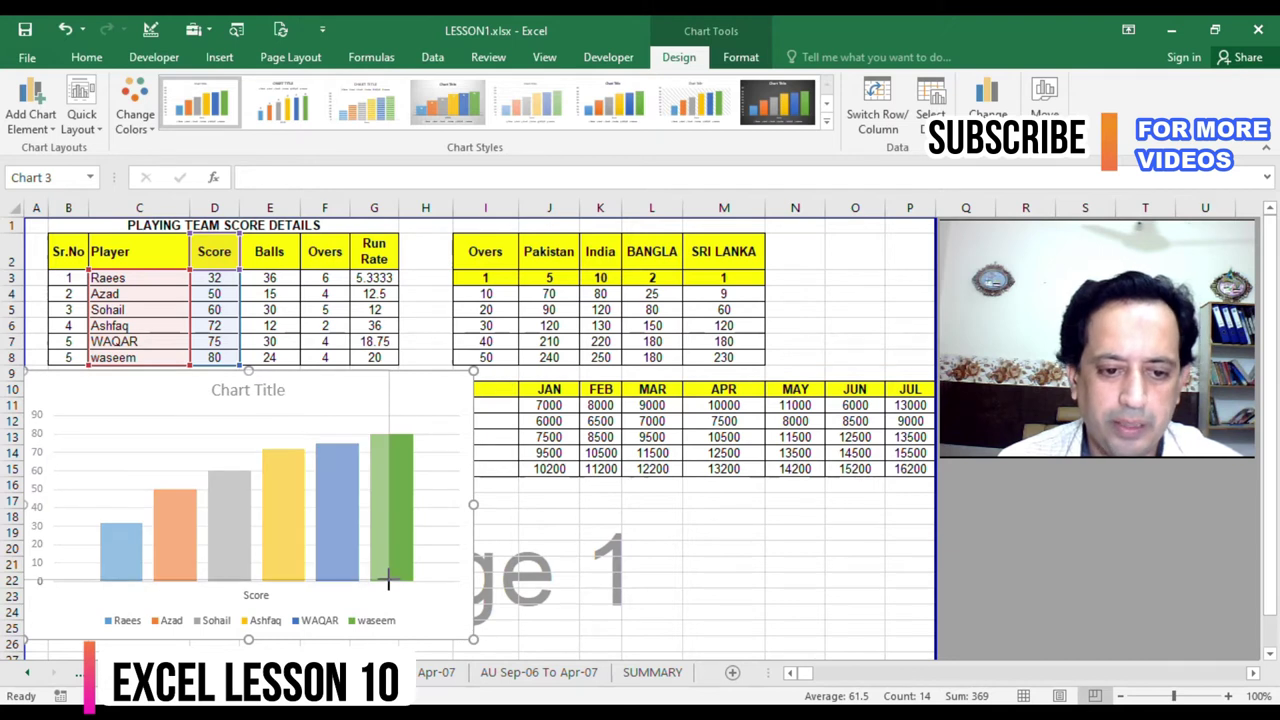
pyautogui.moveTo(397, 583); pyautogui.dragTo(397, 582)
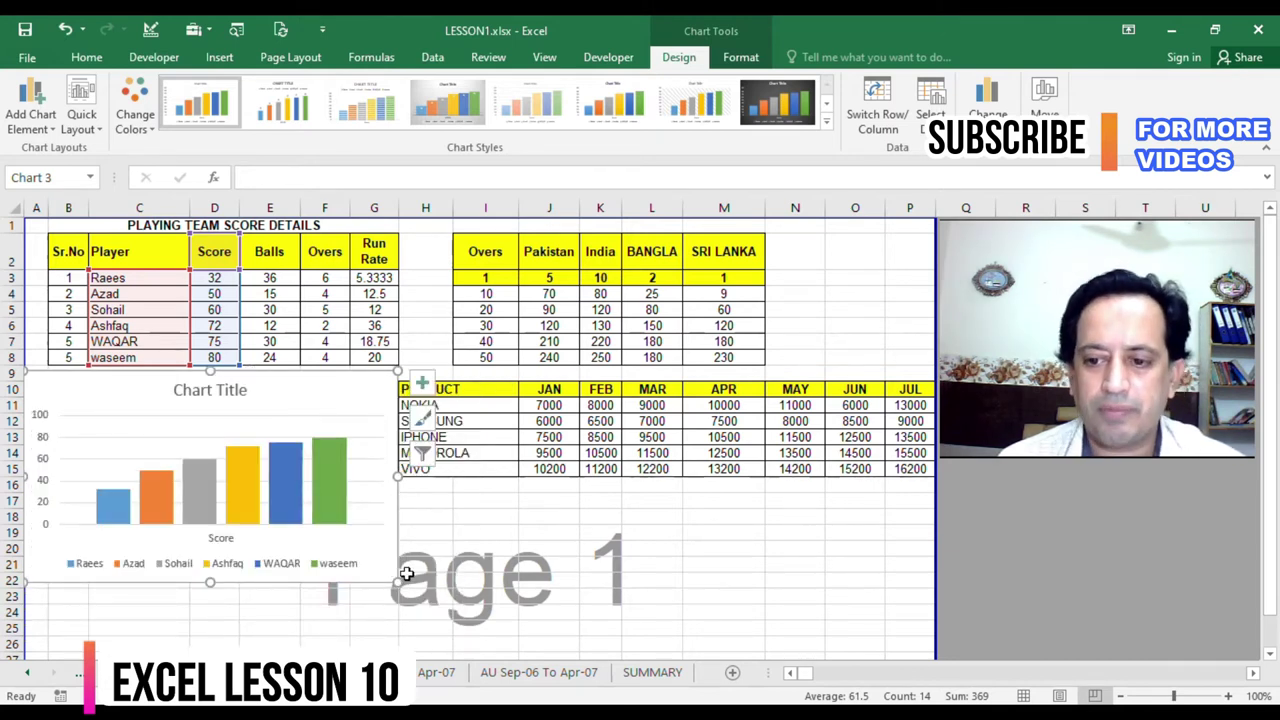
pyautogui.click(379, 520)
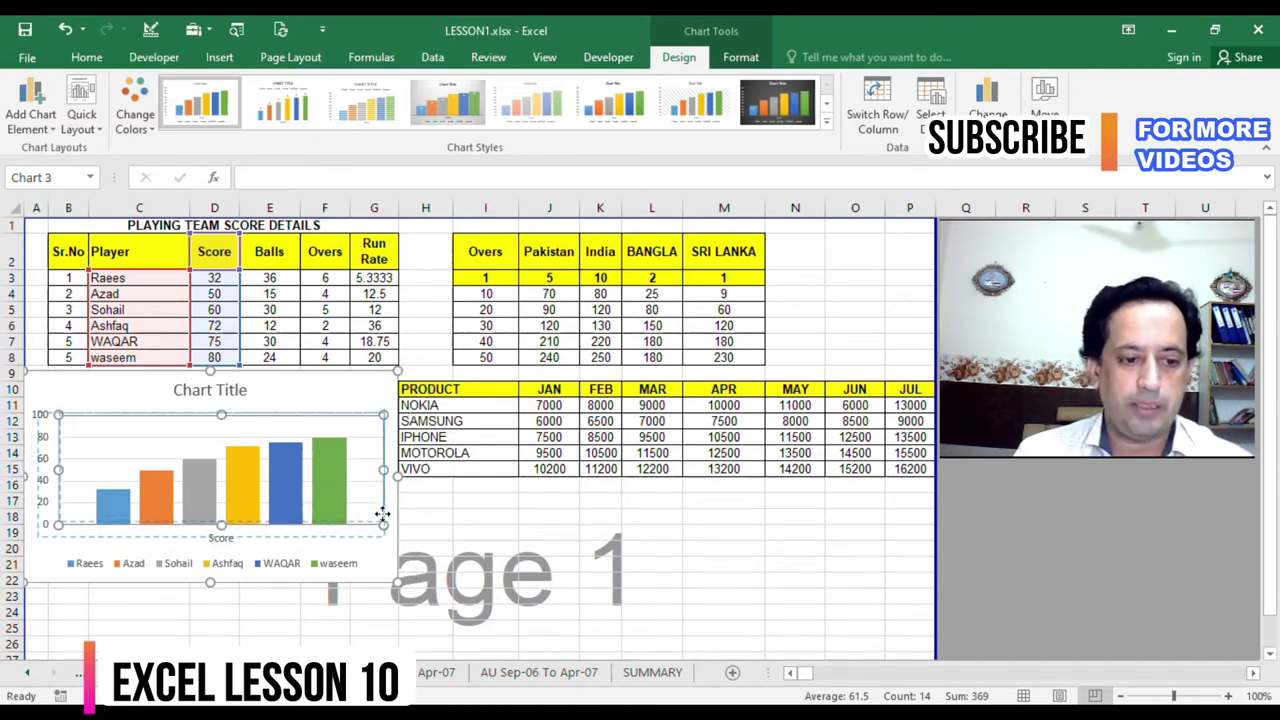
pyautogui.moveTo(383, 514); pyautogui.dragTo(383, 511)
pyautogui.click(391, 562)
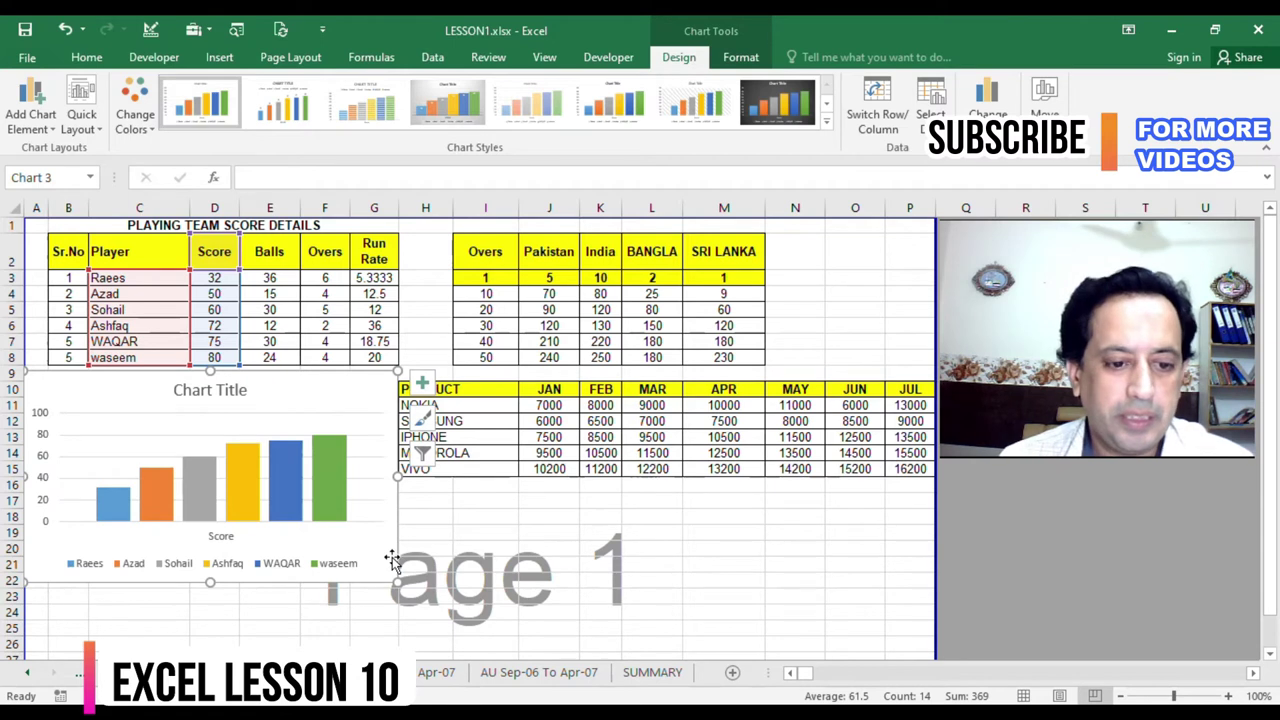
pyautogui.moveTo(391, 556); pyautogui.dragTo(391, 565)
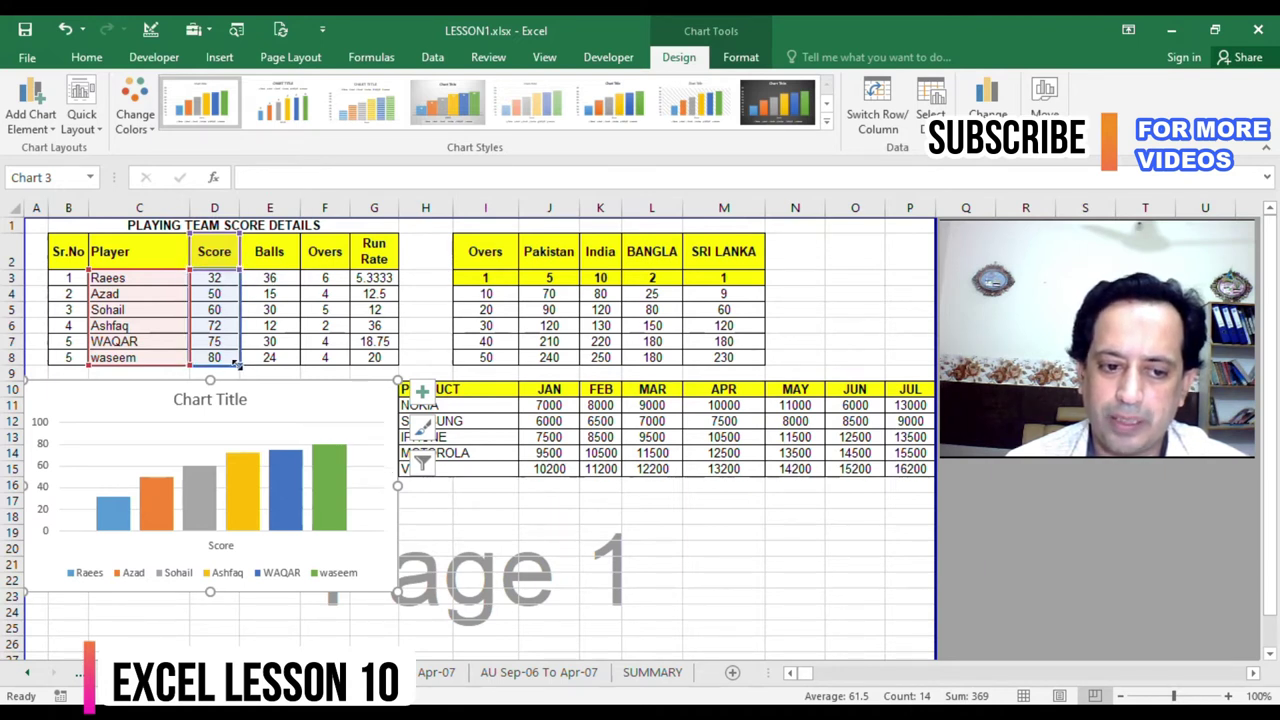
# - Try extending the chart's data to Balls, undo it, and delete the chart
pyautogui.moveTo(241, 364); pyautogui.dragTo(310, 364)
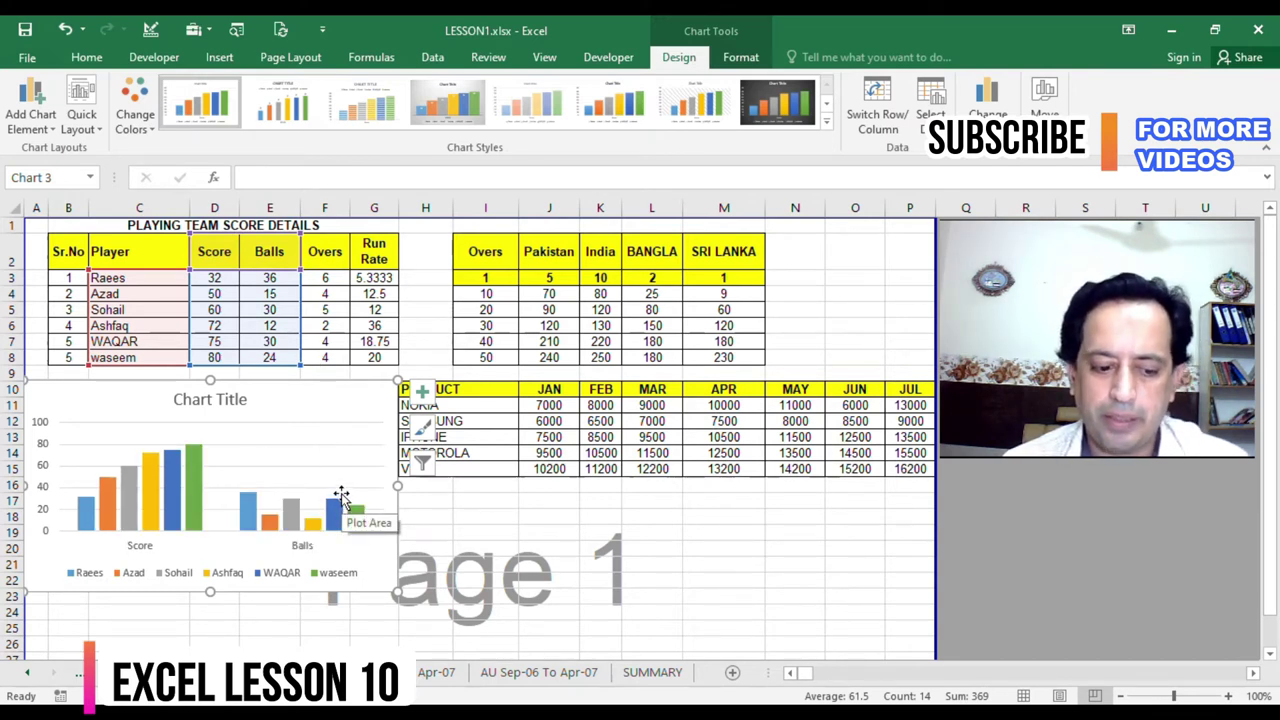
pyautogui.hotkey('ctrl', 'z')
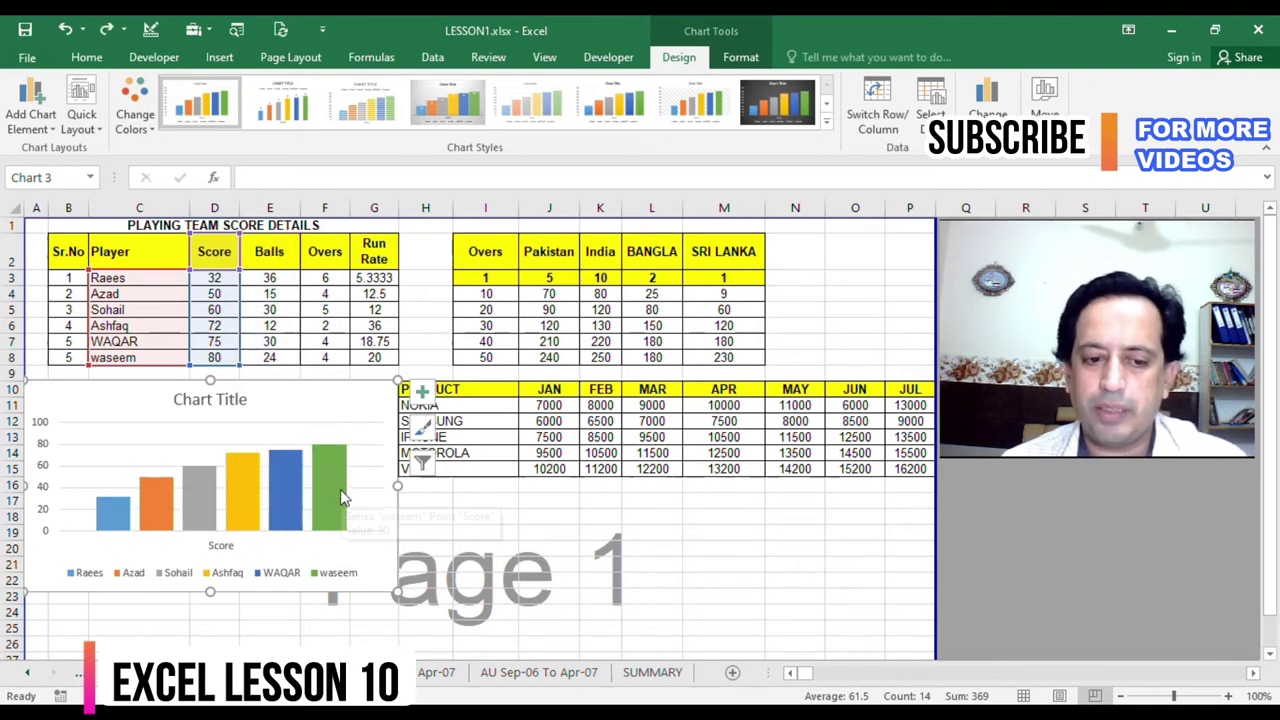
pyautogui.press('Delete')
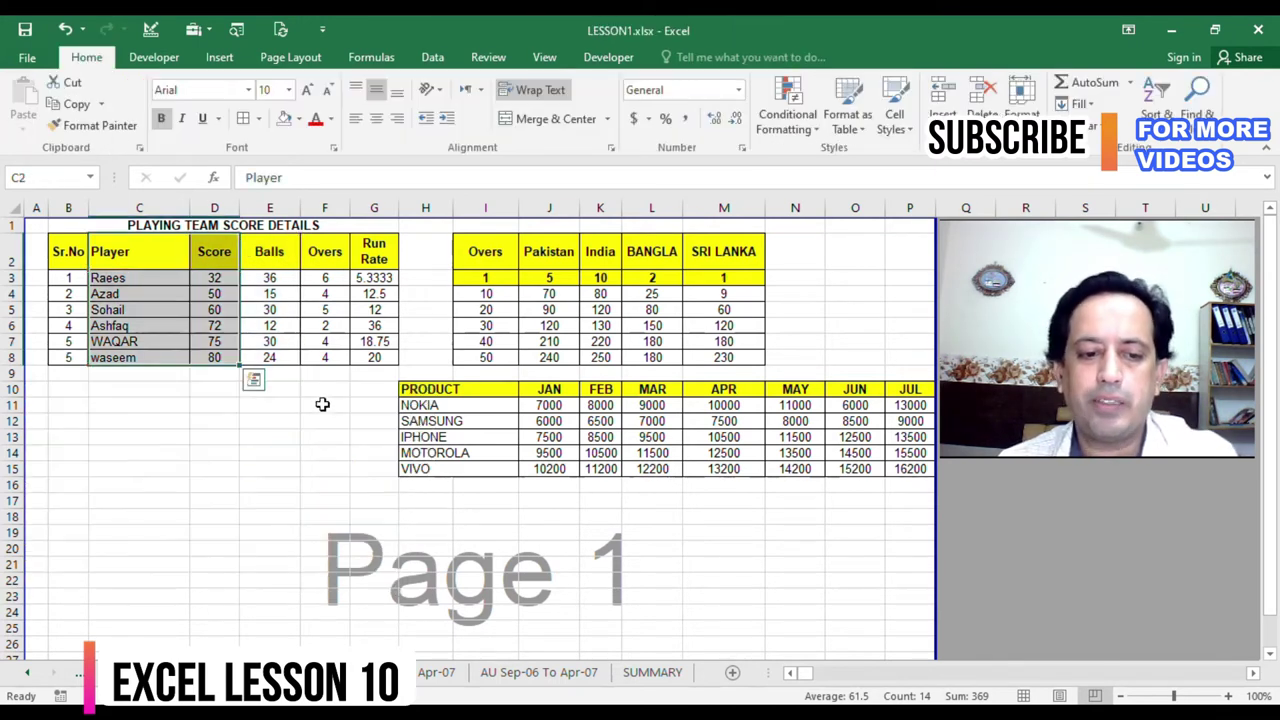
# - Insert a 3-D Clustered Column chart of Player, Score and Balls and move it under the table
pyautogui.moveTo(152, 250); pyautogui.dragTo(267, 357)
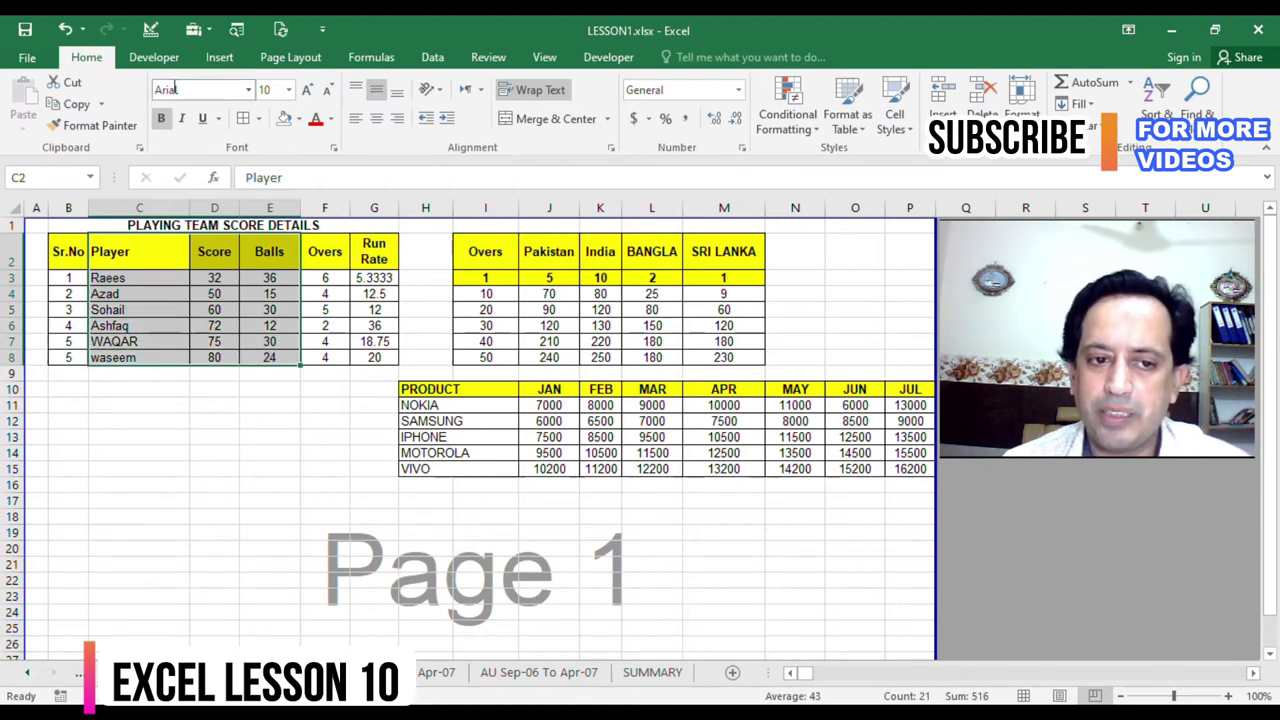
pyautogui.click(220, 60)
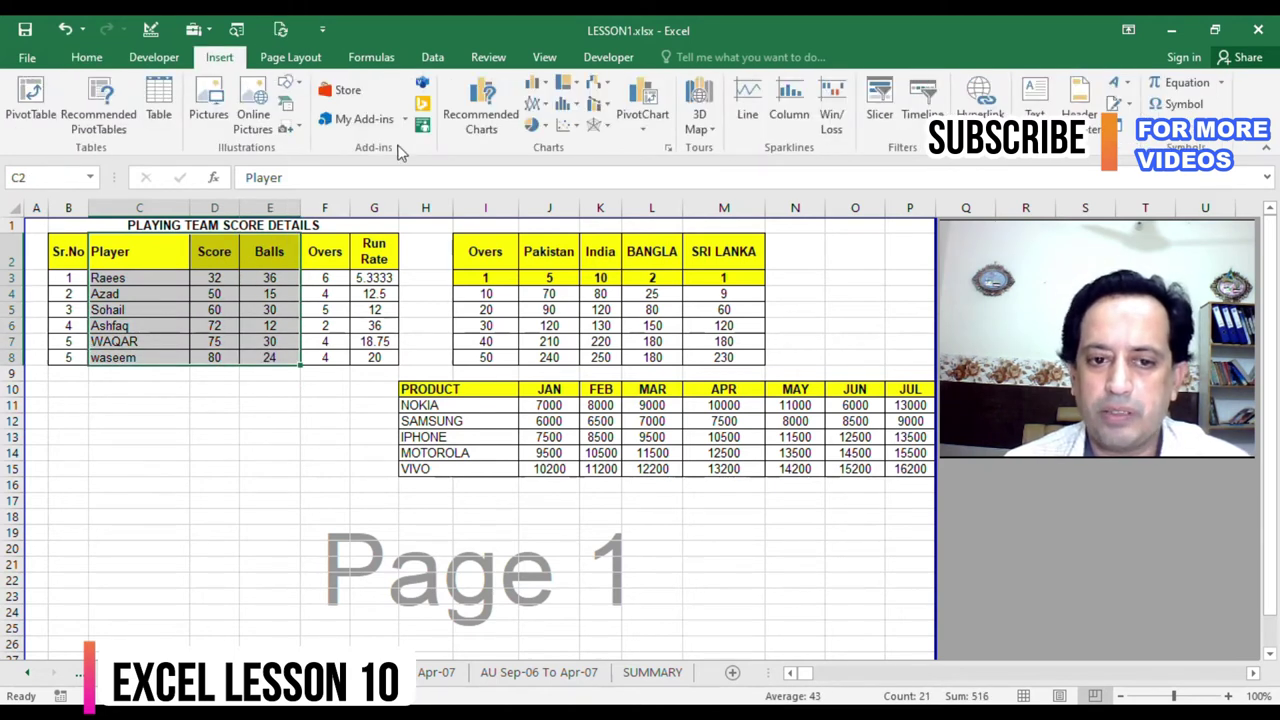
pyautogui.click(544, 86)
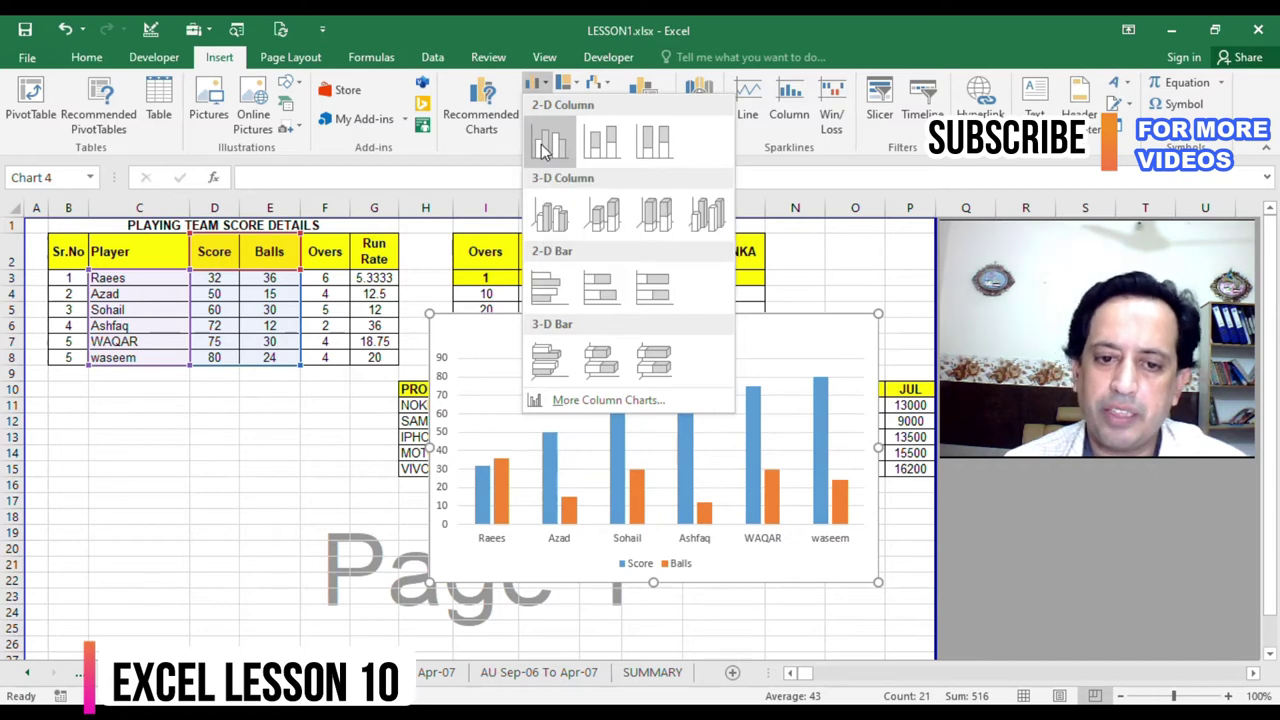
pyautogui.click(553, 220)
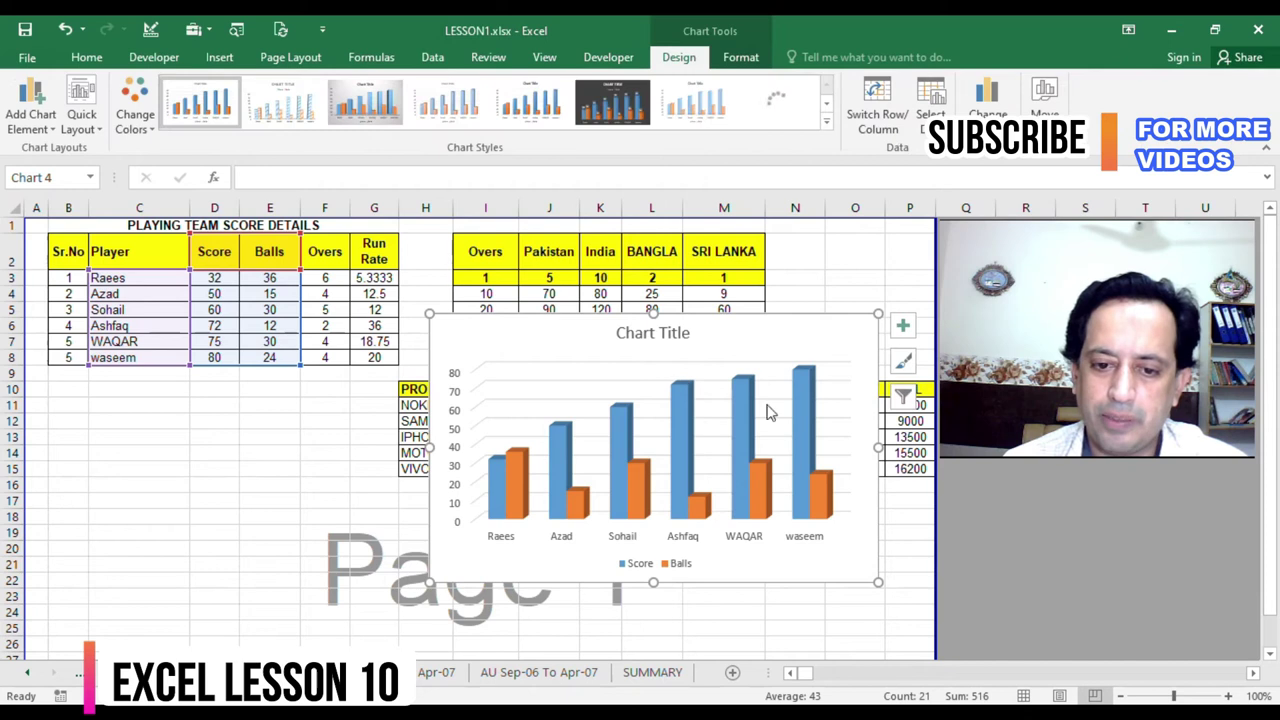
pyautogui.moveTo(792, 334)
pyautogui.mouseDown()
pyautogui.moveTo(402, 383)
pyautogui.moveTo(395, 399)
pyautogui.moveTo(403, 391)
pyautogui.mouseUp()
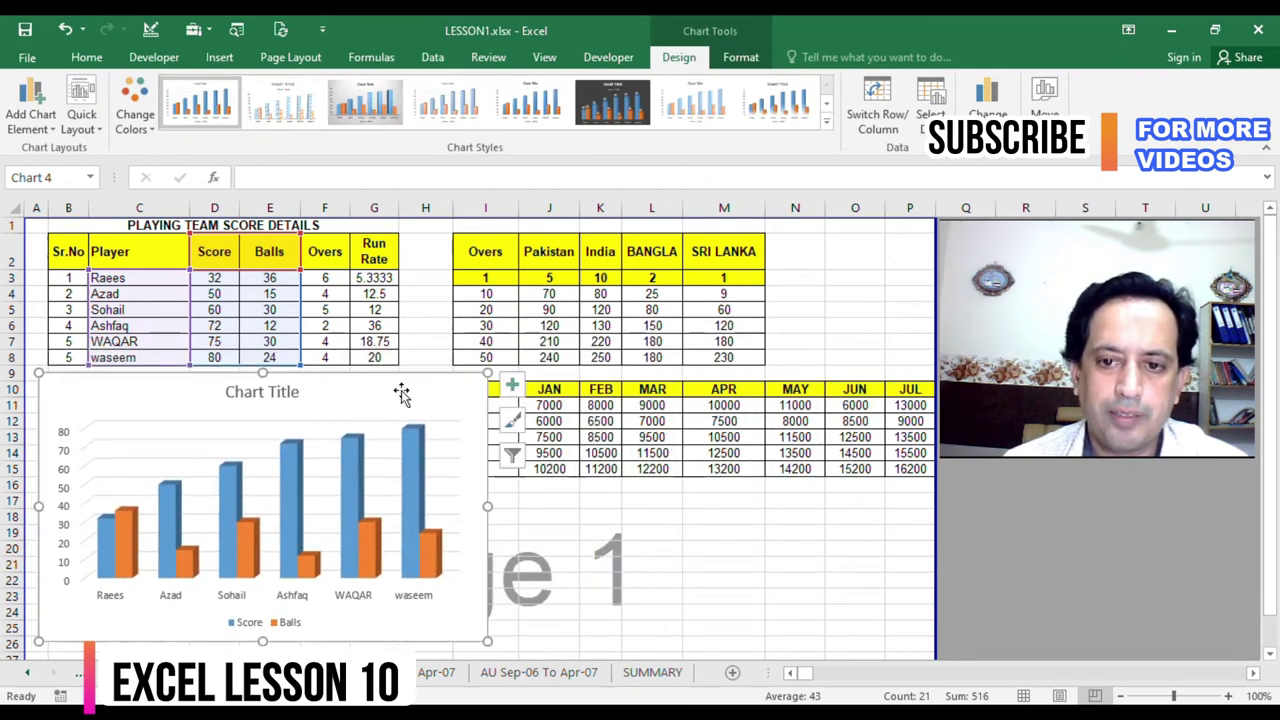
# - Open Format Chart Area for the 3-D chart and select its 'Chart Title' text
pyautogui.rightClick(403, 391)
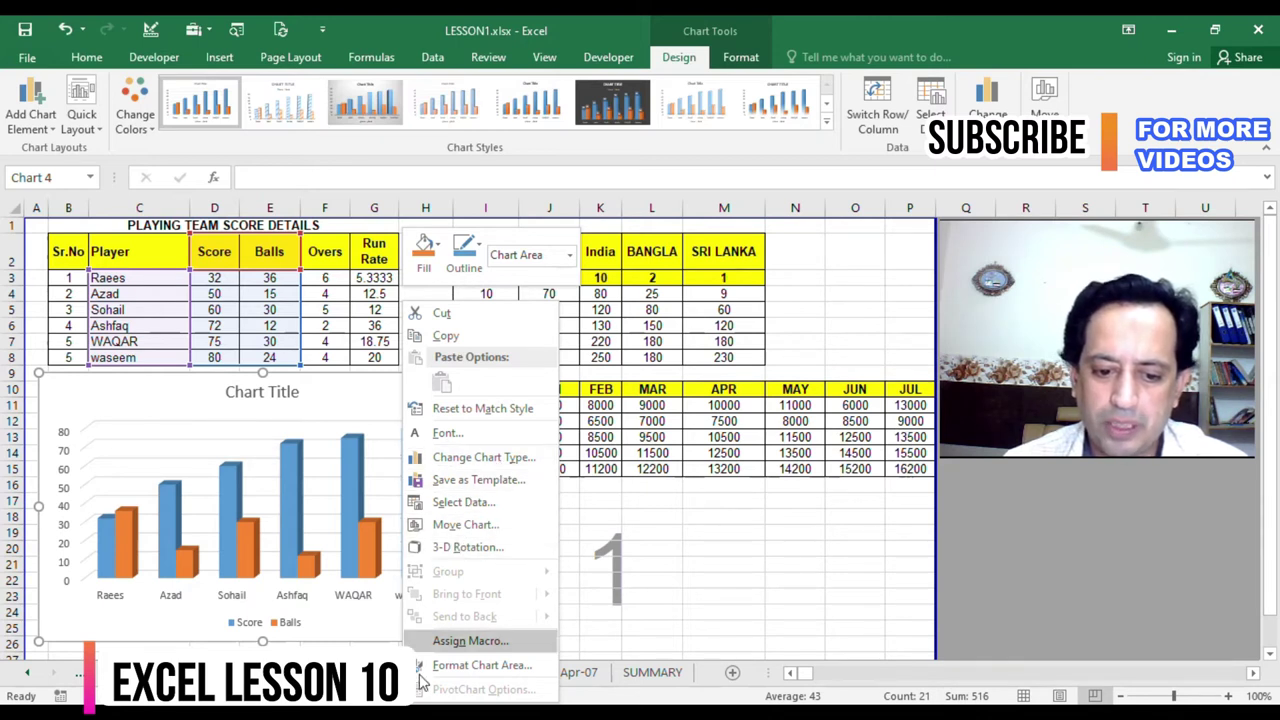
pyautogui.click(455, 666)
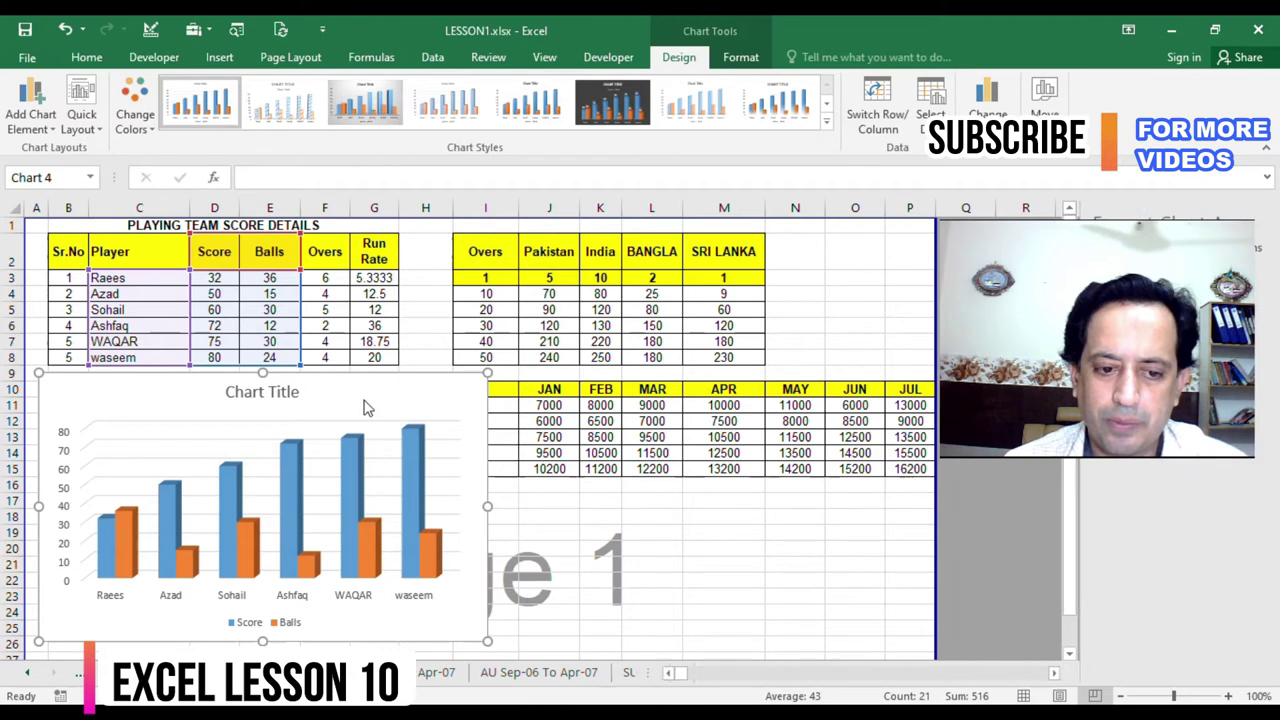
pyautogui.click(262, 391)
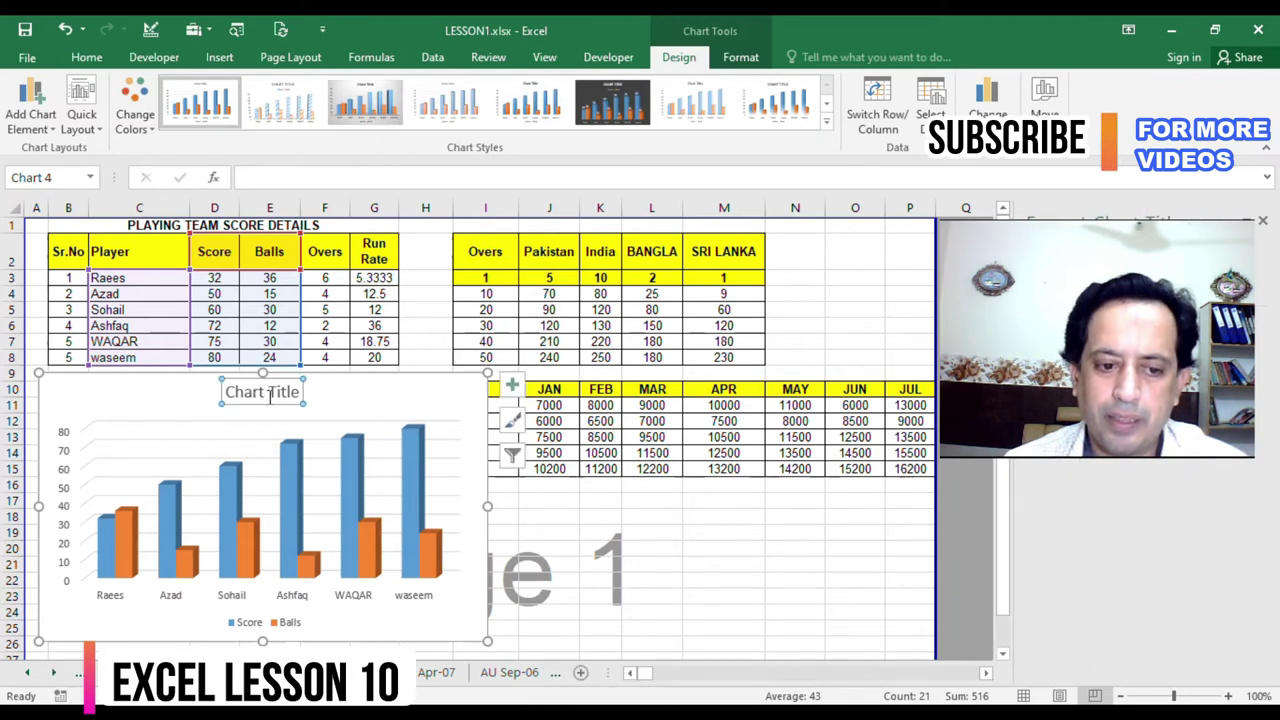
pyautogui.doubleClick(269, 397)
pyautogui.click(300, 392)
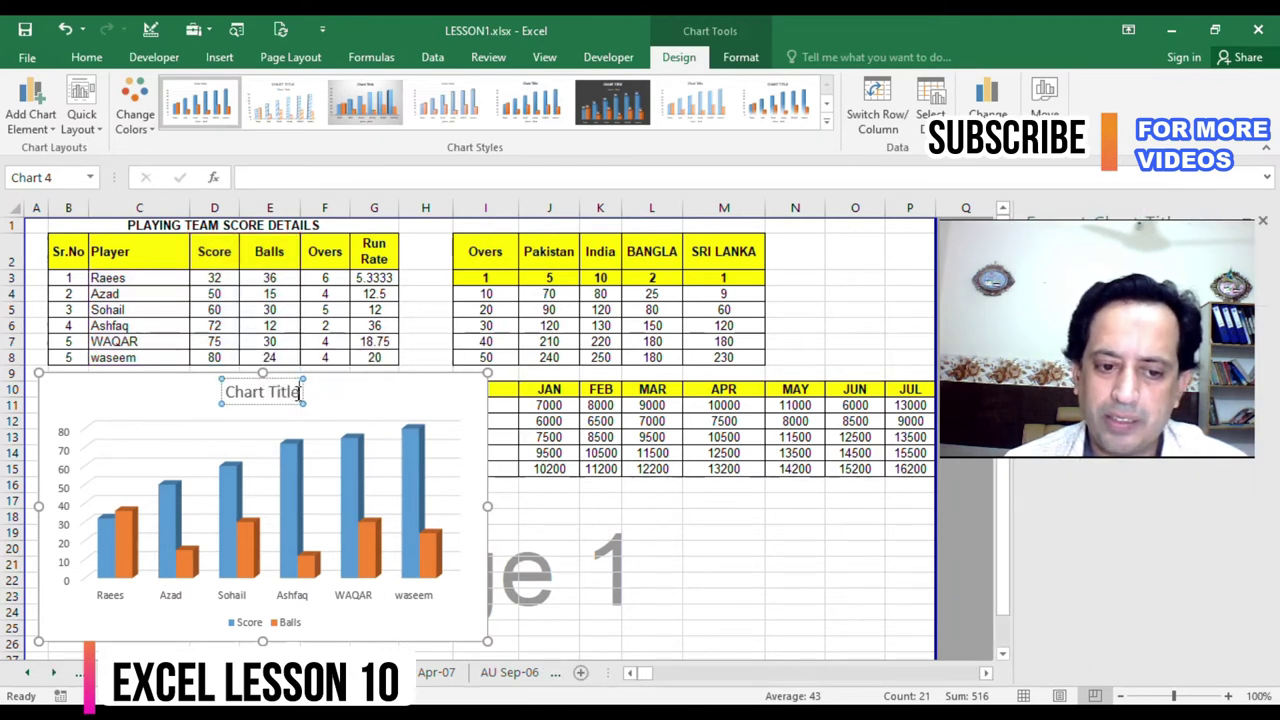
pyautogui.moveTo(259, 389); pyautogui.dragTo(232, 392)
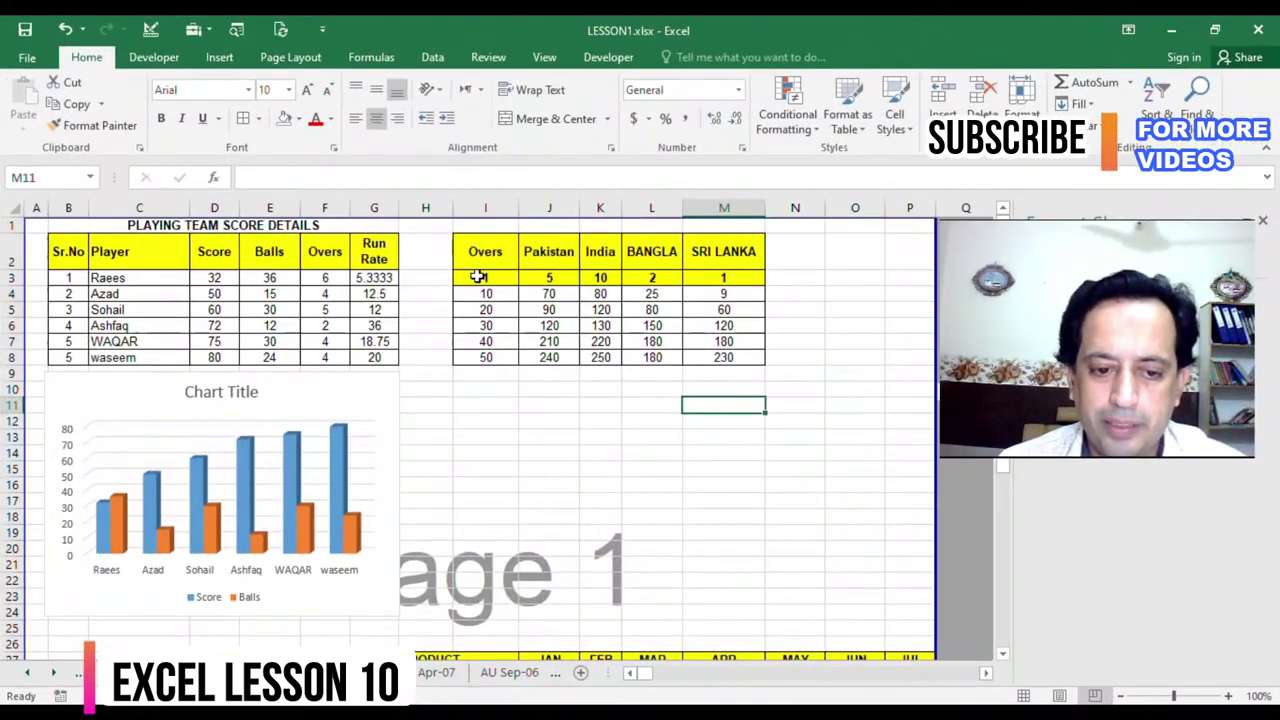
# - Chart the PRODUCT sales table H27:P32 as a 3-D Clustered Column chart
pyautogui.click(479, 277)
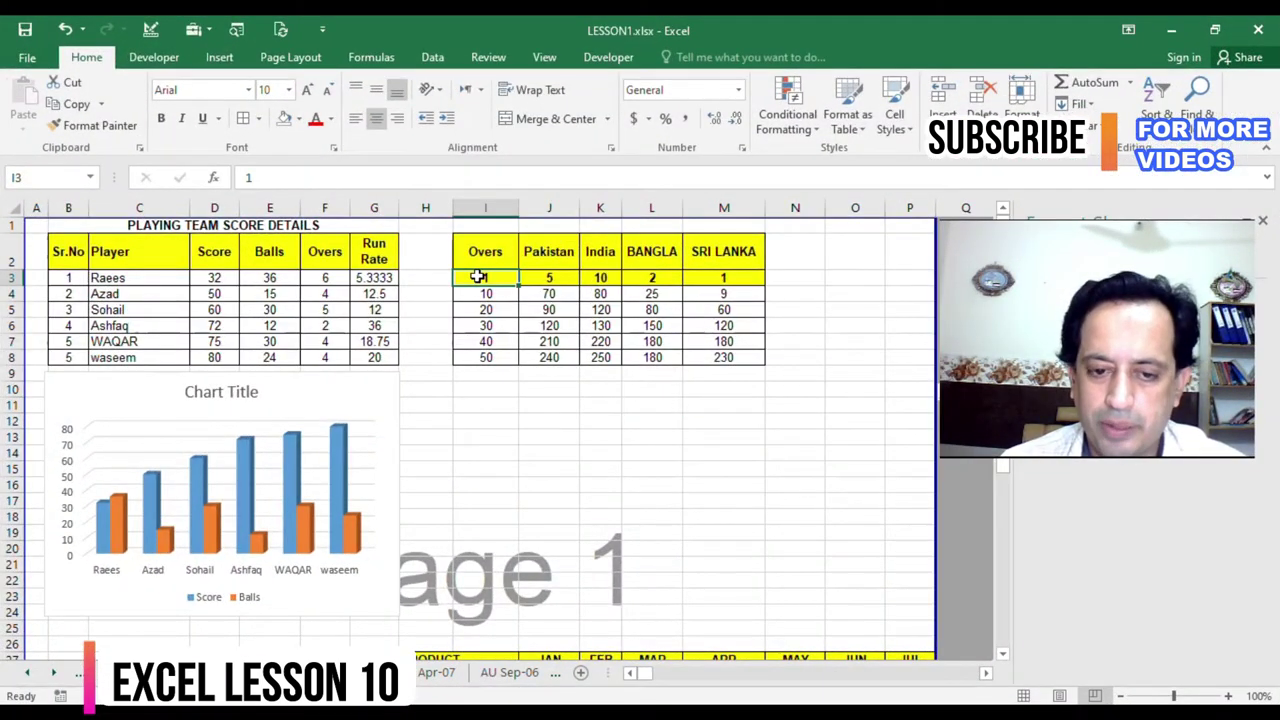
pyautogui.scroll(-2, 520, 520)
pyautogui.scroll(-1, 517, 522)
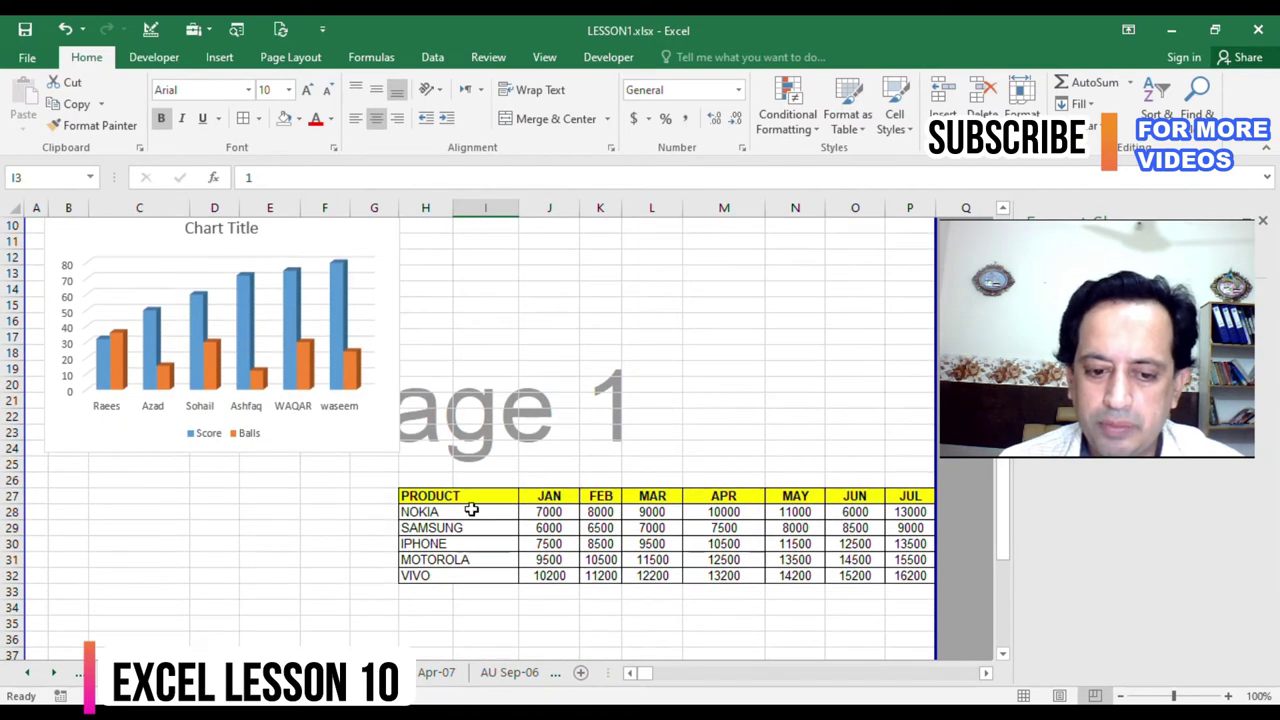
pyautogui.moveTo(454, 495); pyautogui.dragTo(912, 568)
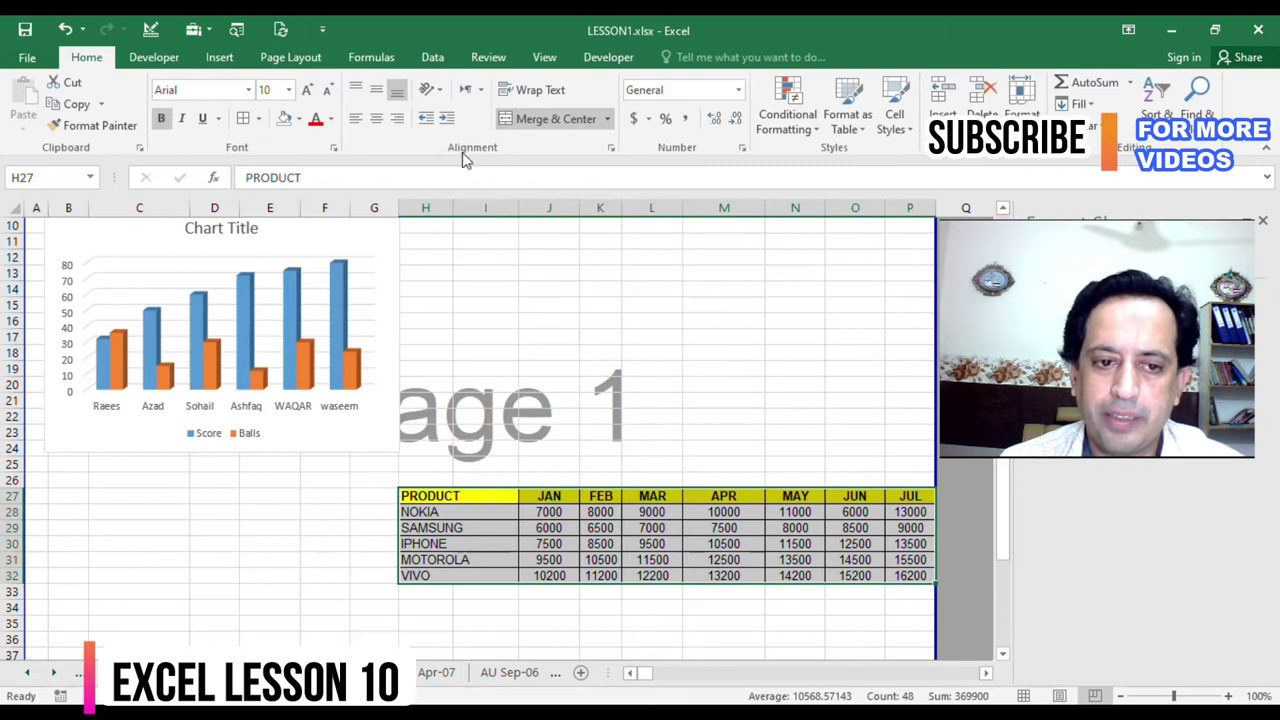
pyautogui.click(219, 57)
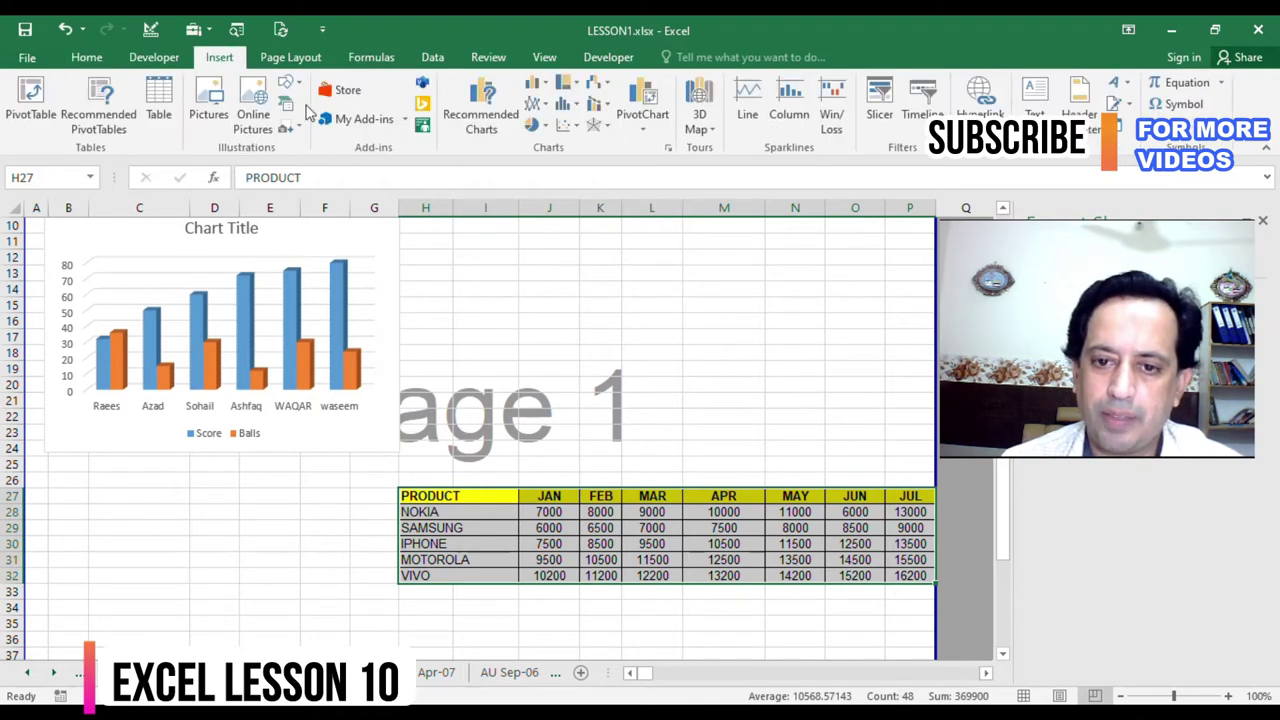
pyautogui.click(553, 88)
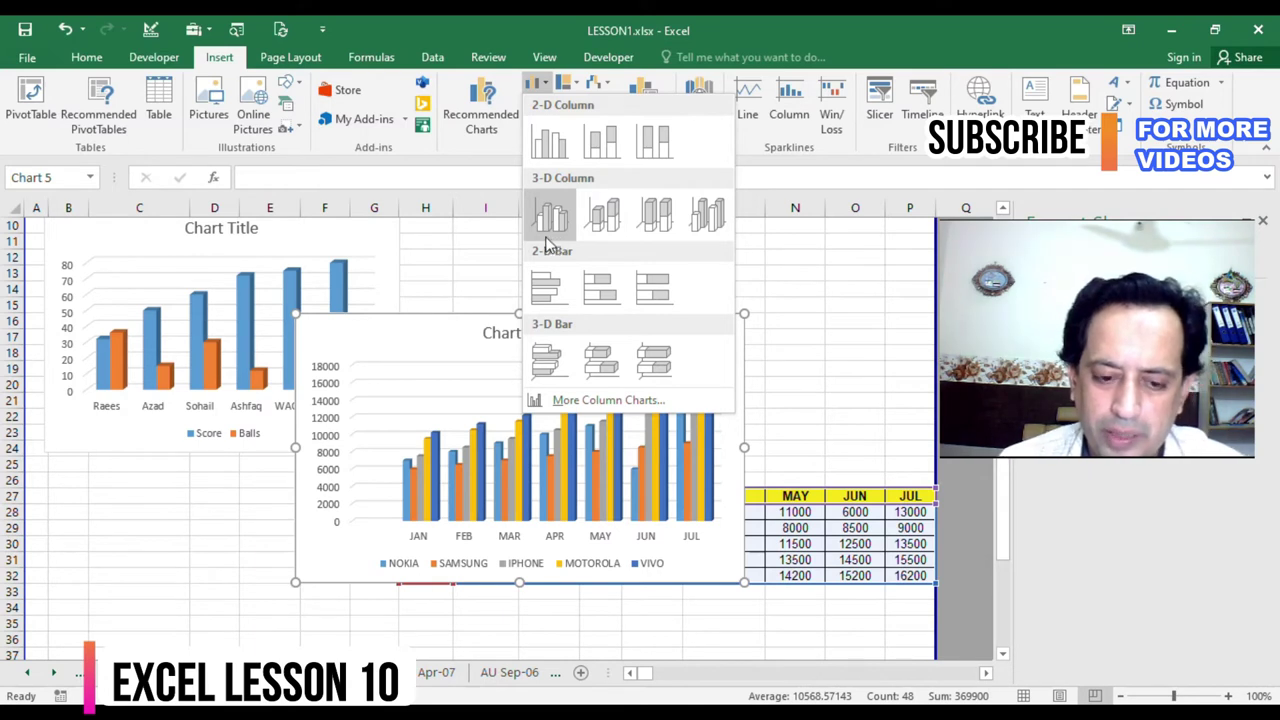
pyautogui.click(550, 230)
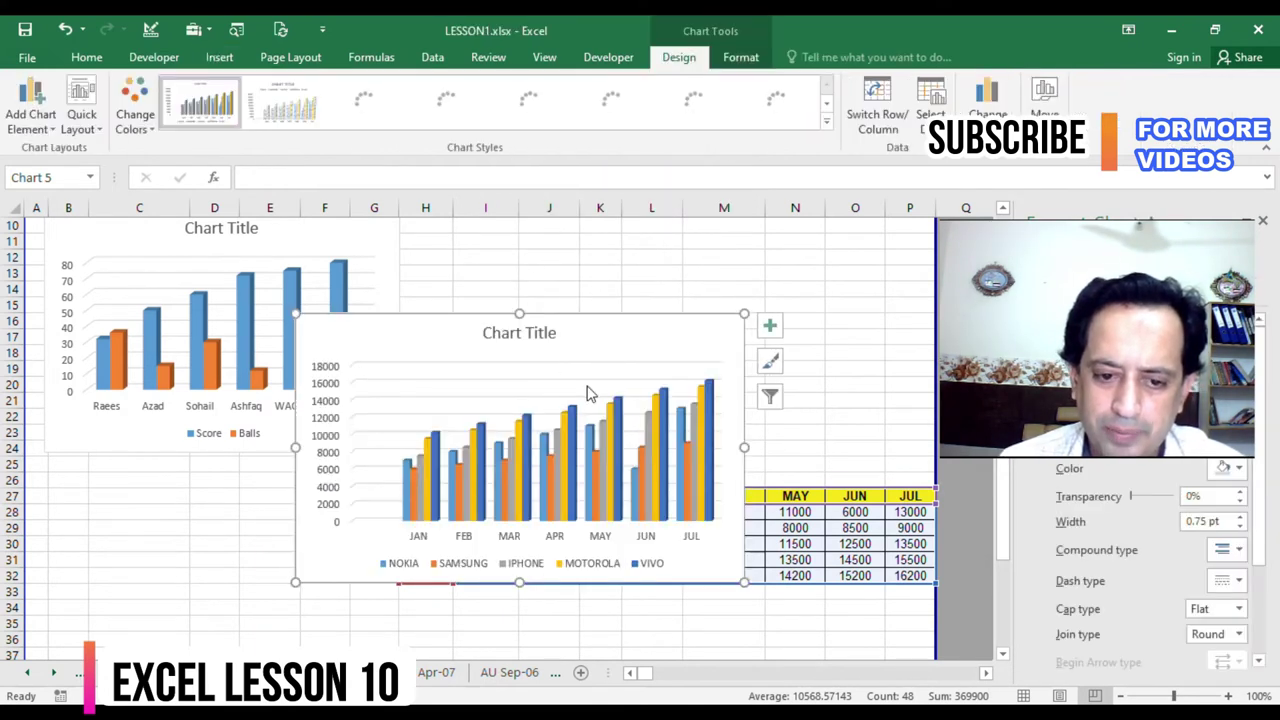
# - Position the product chart beside the player chart and widen it slightly
pyautogui.moveTo(588, 338); pyautogui.dragTo(711, 240)
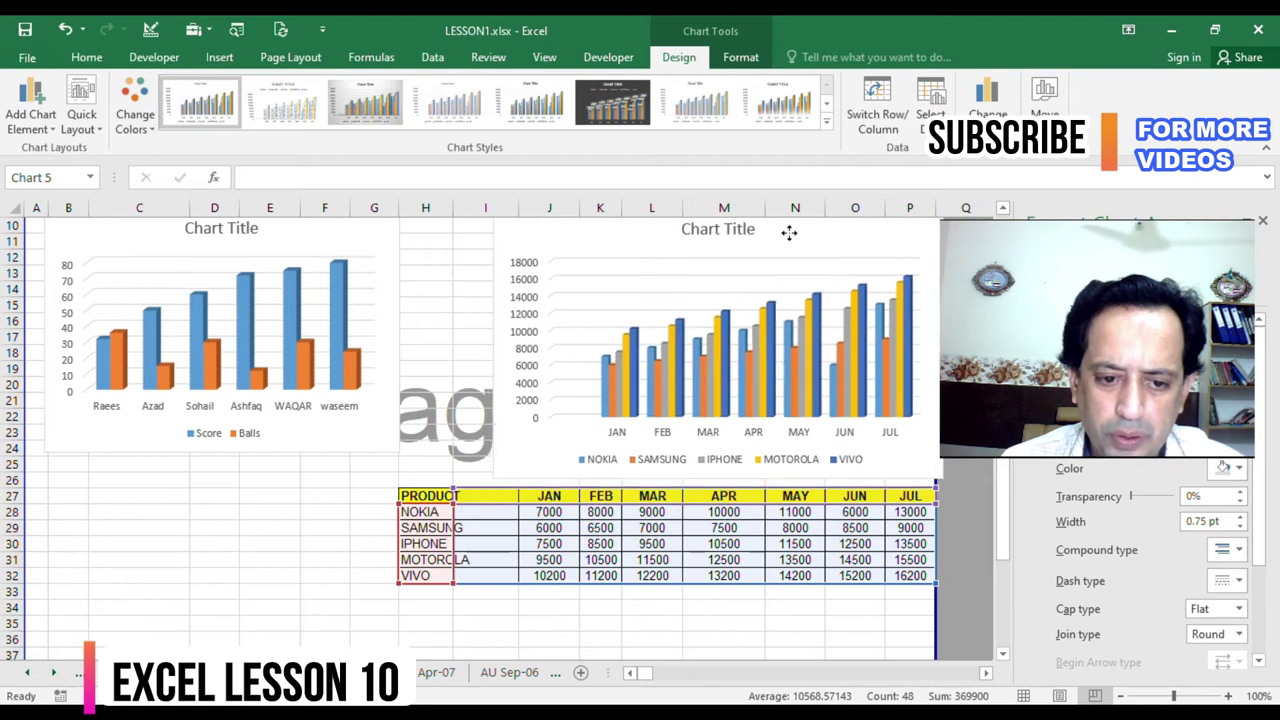
pyautogui.moveTo(711, 240); pyautogui.dragTo(703, 398)
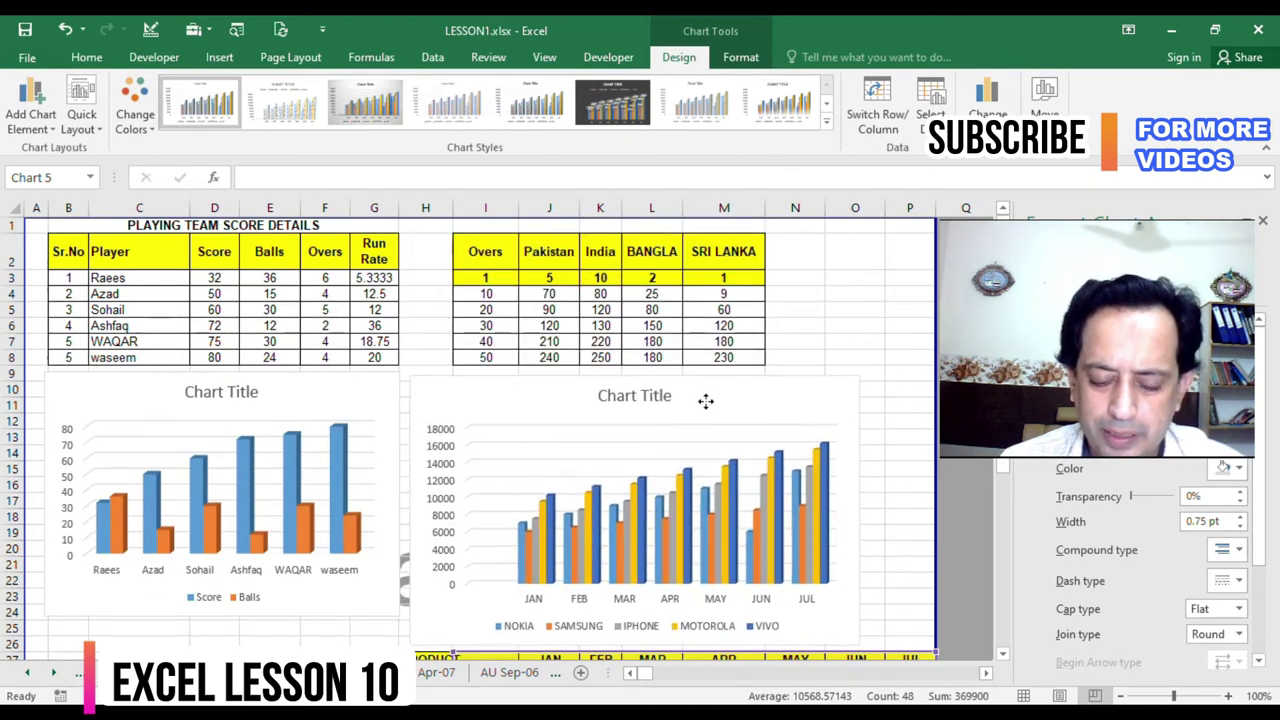
pyautogui.moveTo(862, 508); pyautogui.dragTo(906, 508)
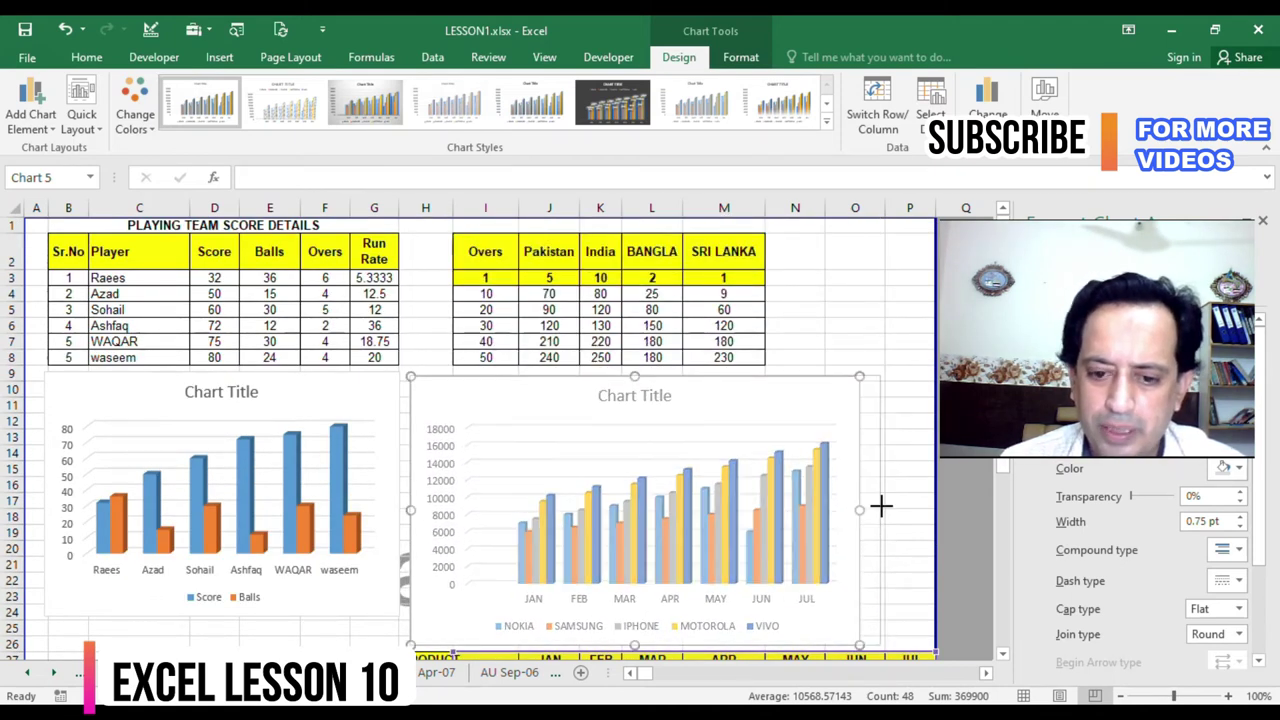
pyautogui.scroll(-2, 671, 464)
# - Apply Style 11 with a bold title to the player chart, then browse Change Colors and Quick Layout
pyautogui.click(295, 266)
pyautogui.rightClick(298, 258)
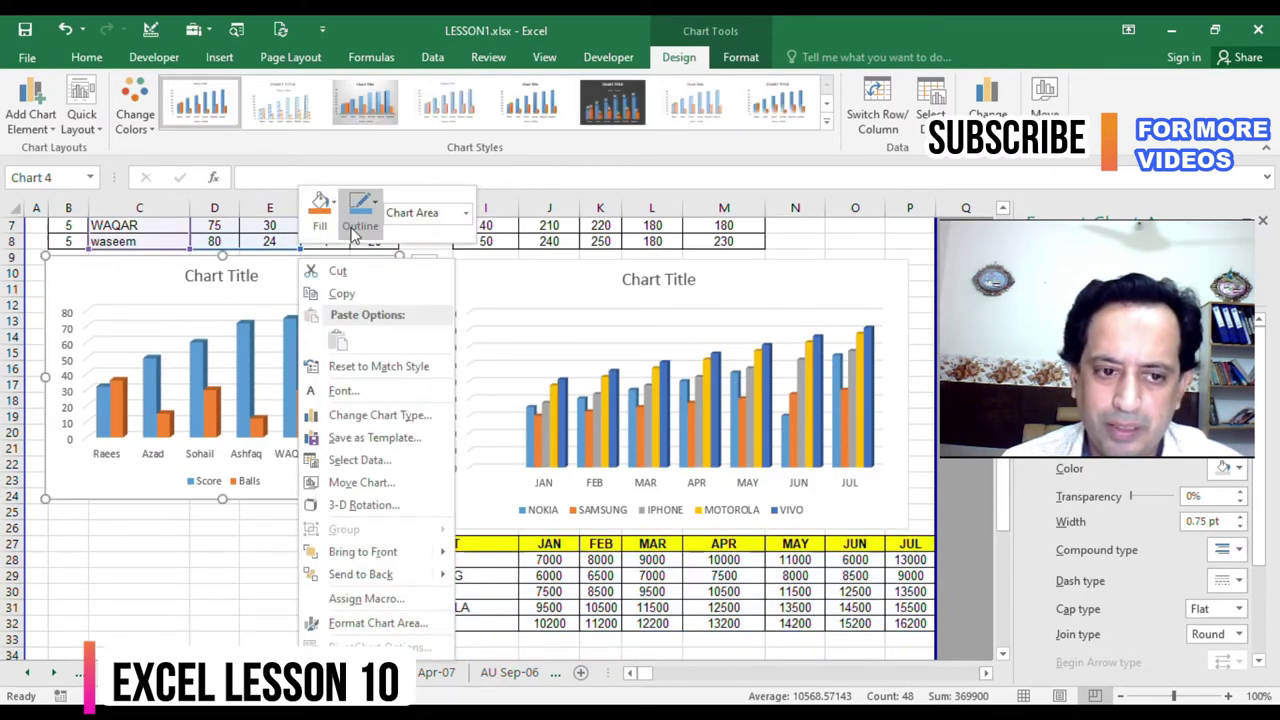
pyautogui.click(272, 294)
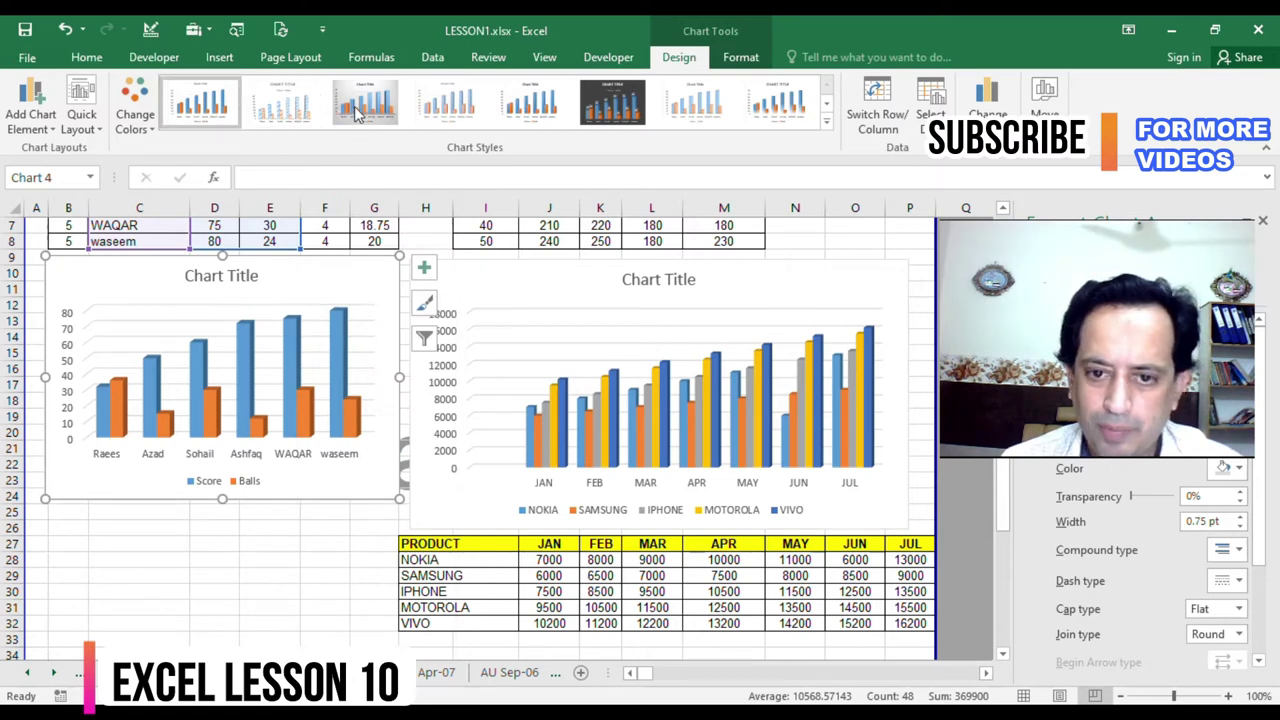
pyautogui.click(826, 122)
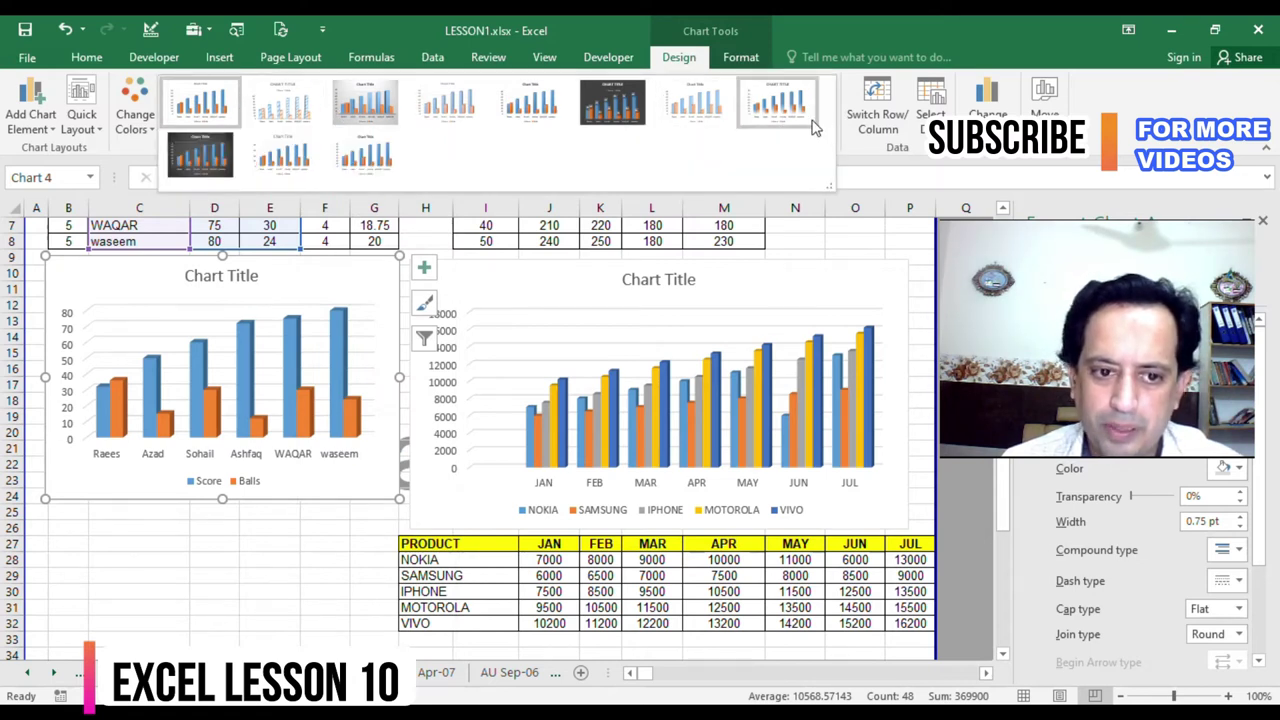
pyautogui.click(350, 165)
pyautogui.click(128, 130)
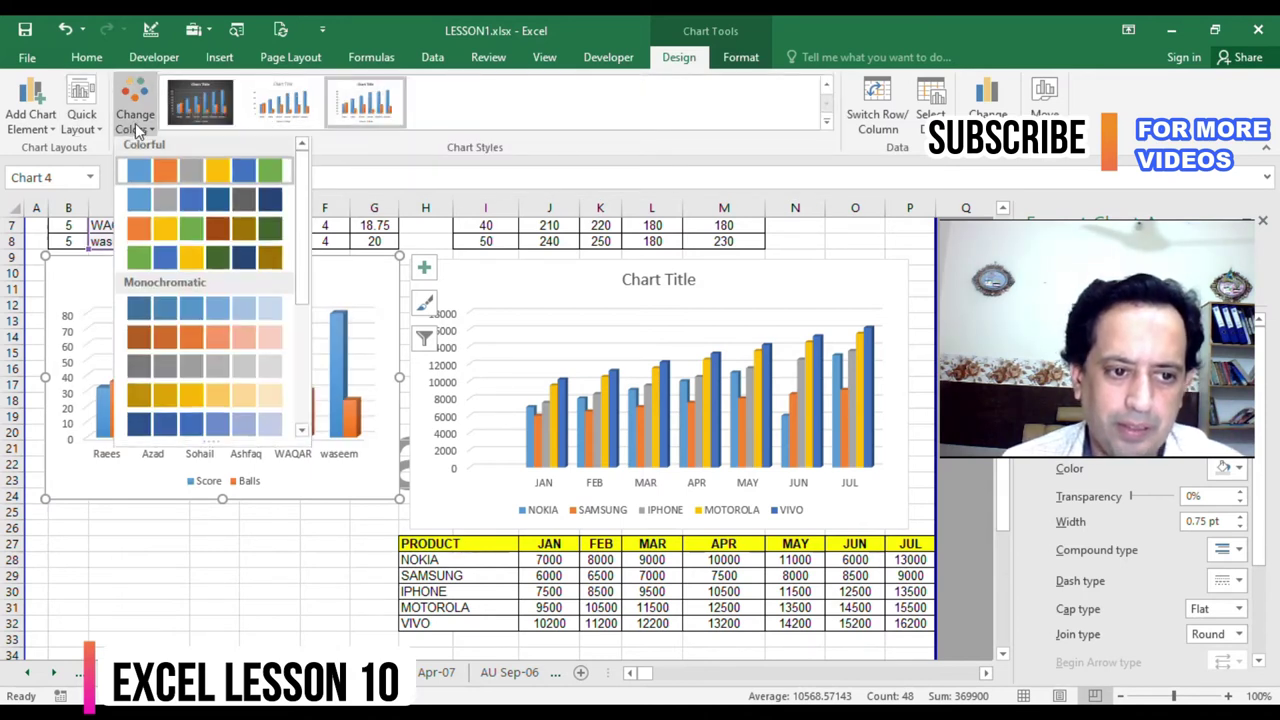
pyautogui.click(88, 124)
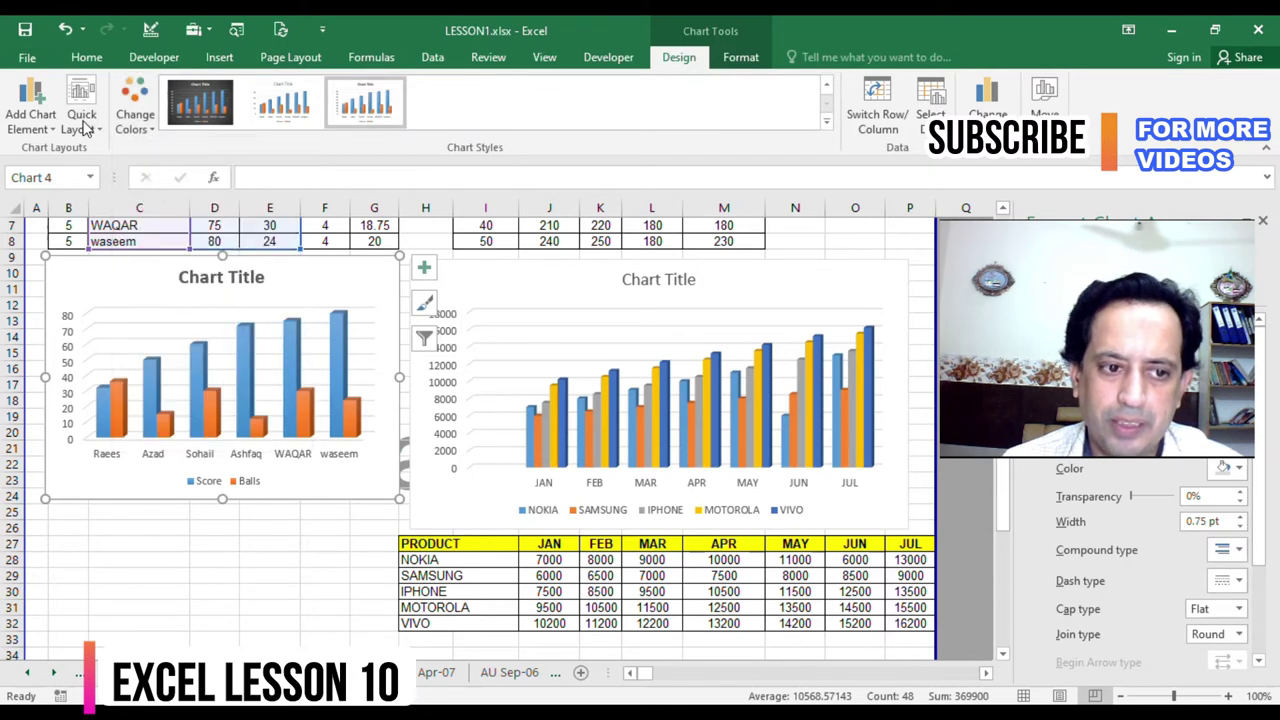
pyautogui.click(90, 127)
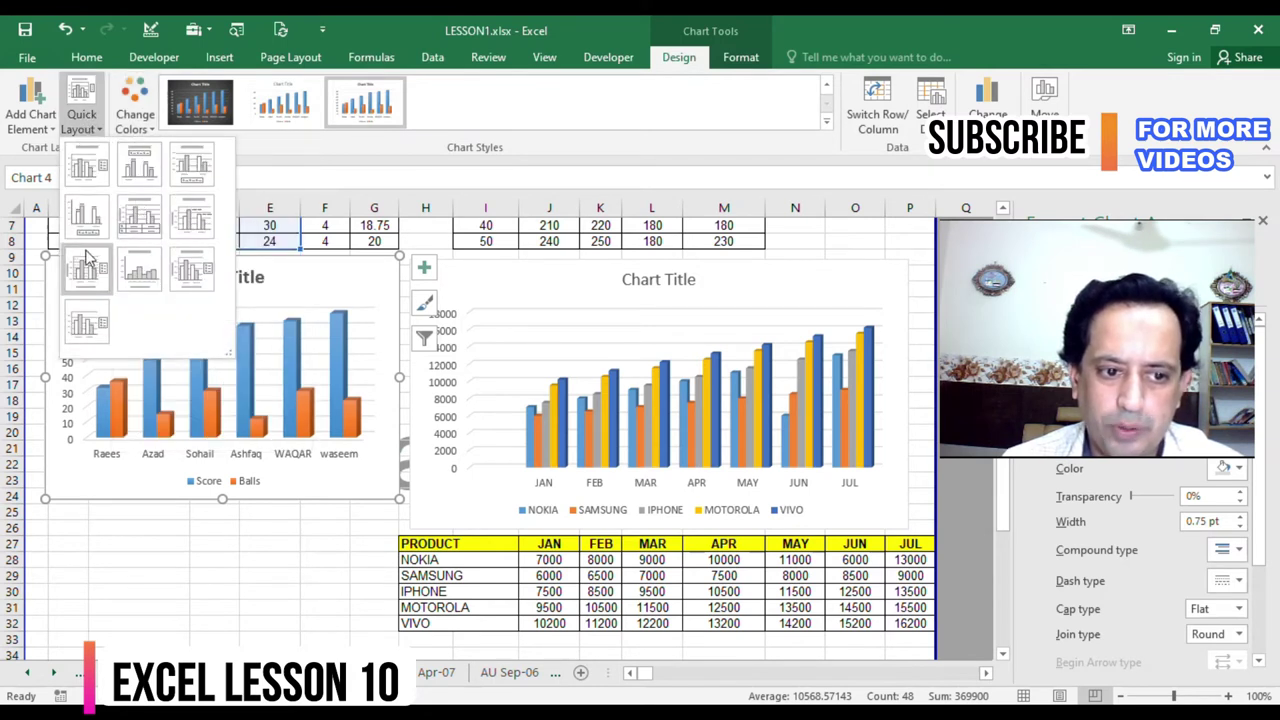
# - Add value data labels such as 32, 50 and 80 to the player chart's columns
pyautogui.click(24, 132)
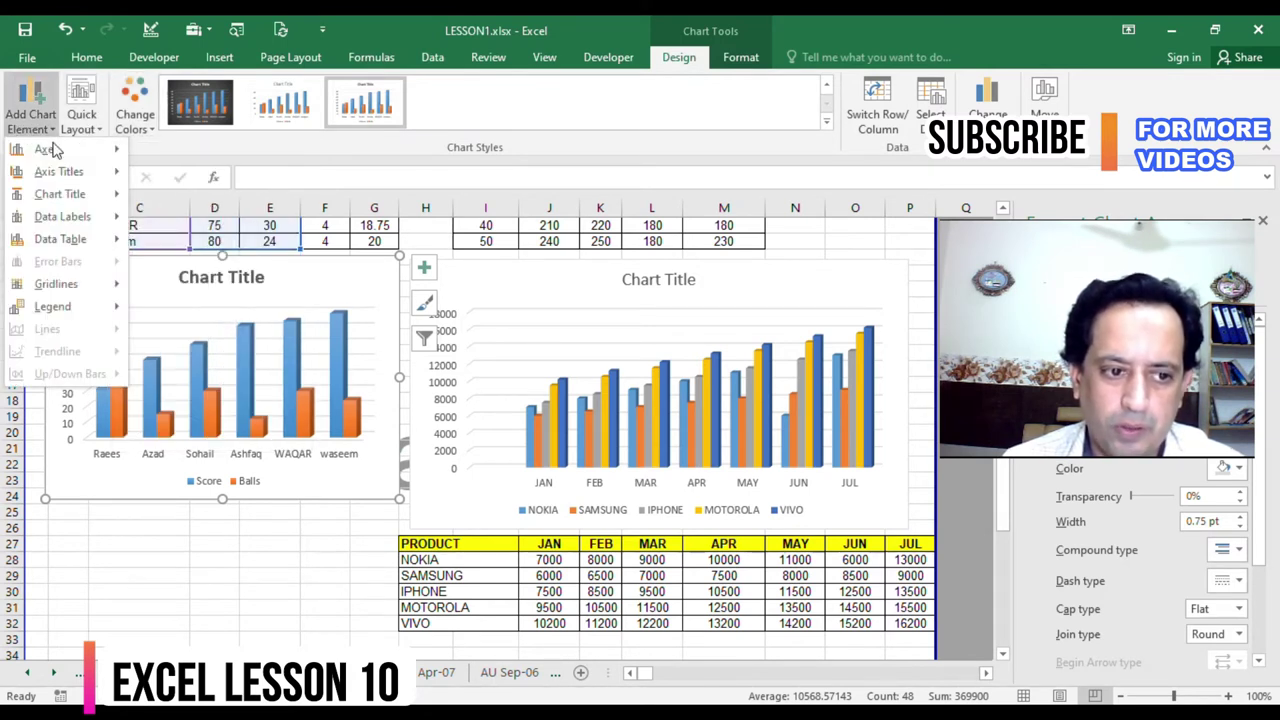
pyautogui.moveTo(85, 178)
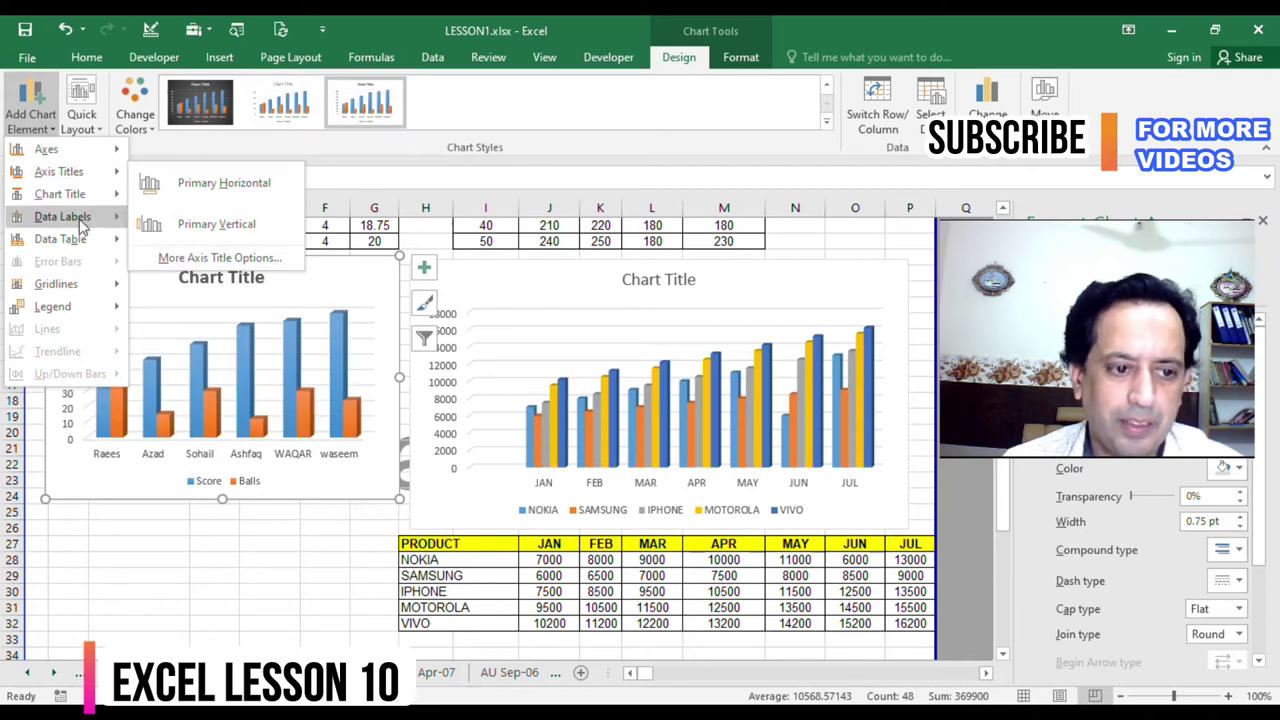
pyautogui.moveTo(62, 197)
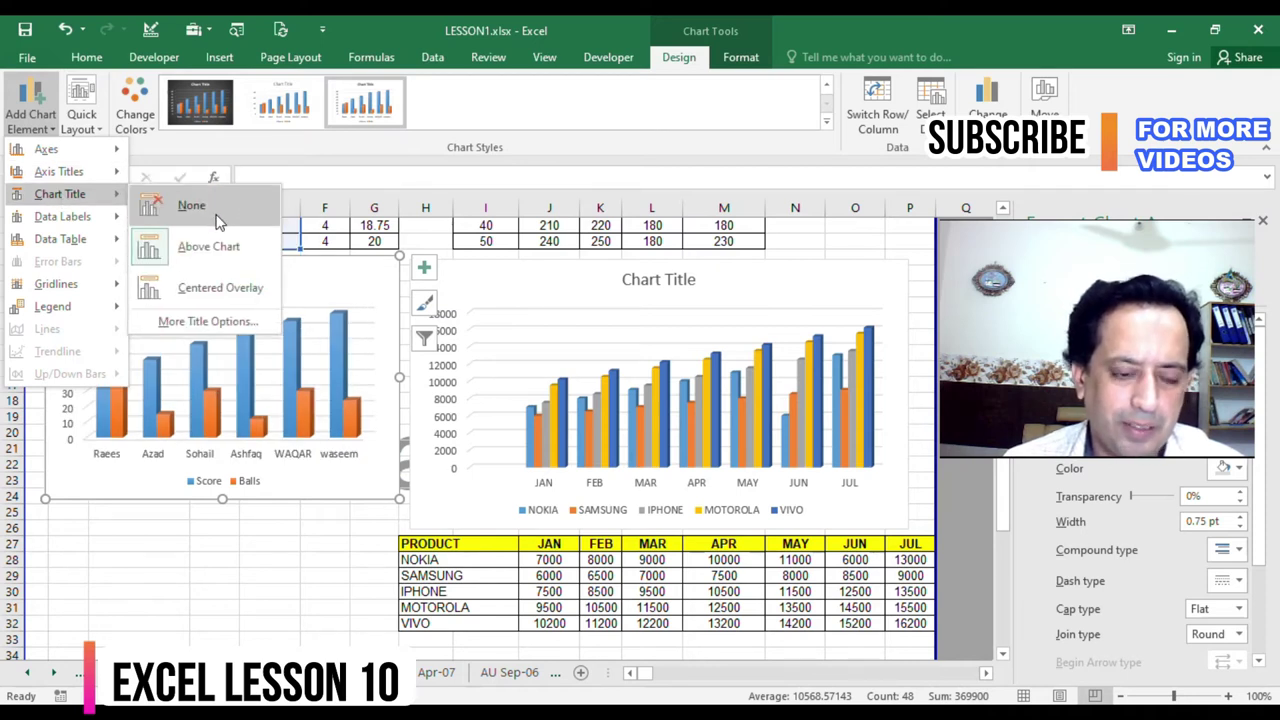
pyautogui.moveTo(68, 223)
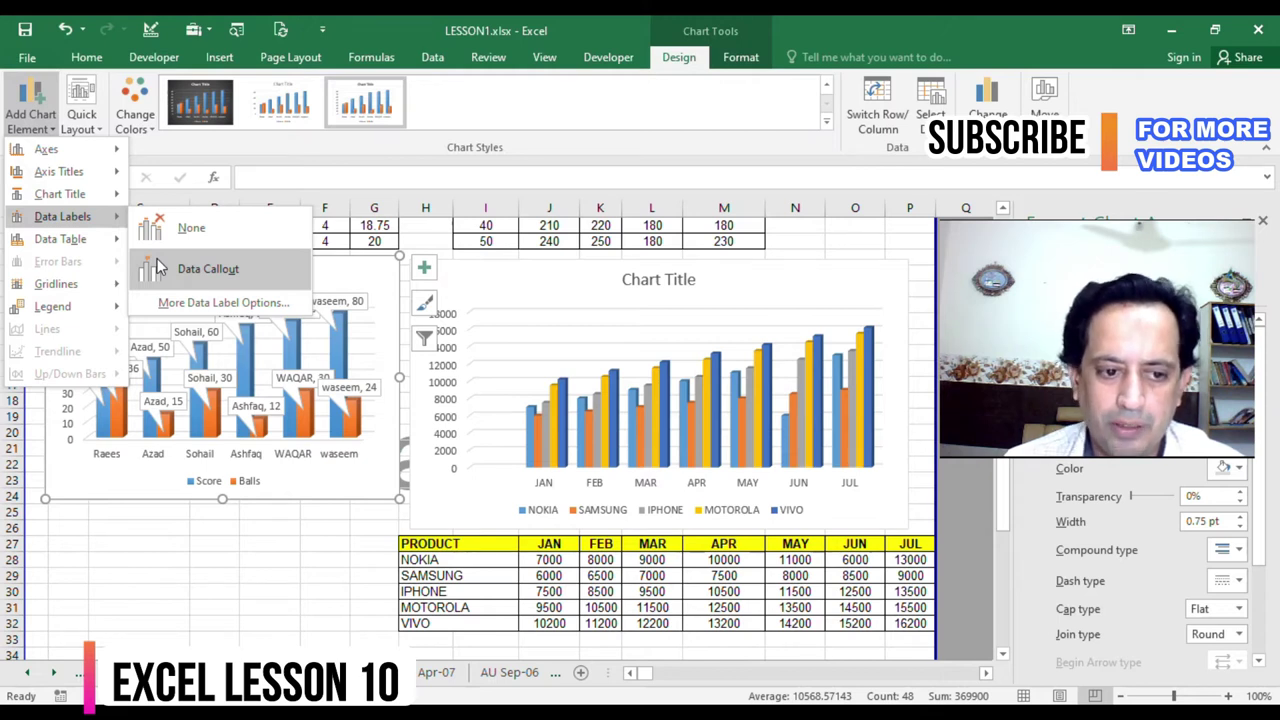
pyautogui.click(181, 302)
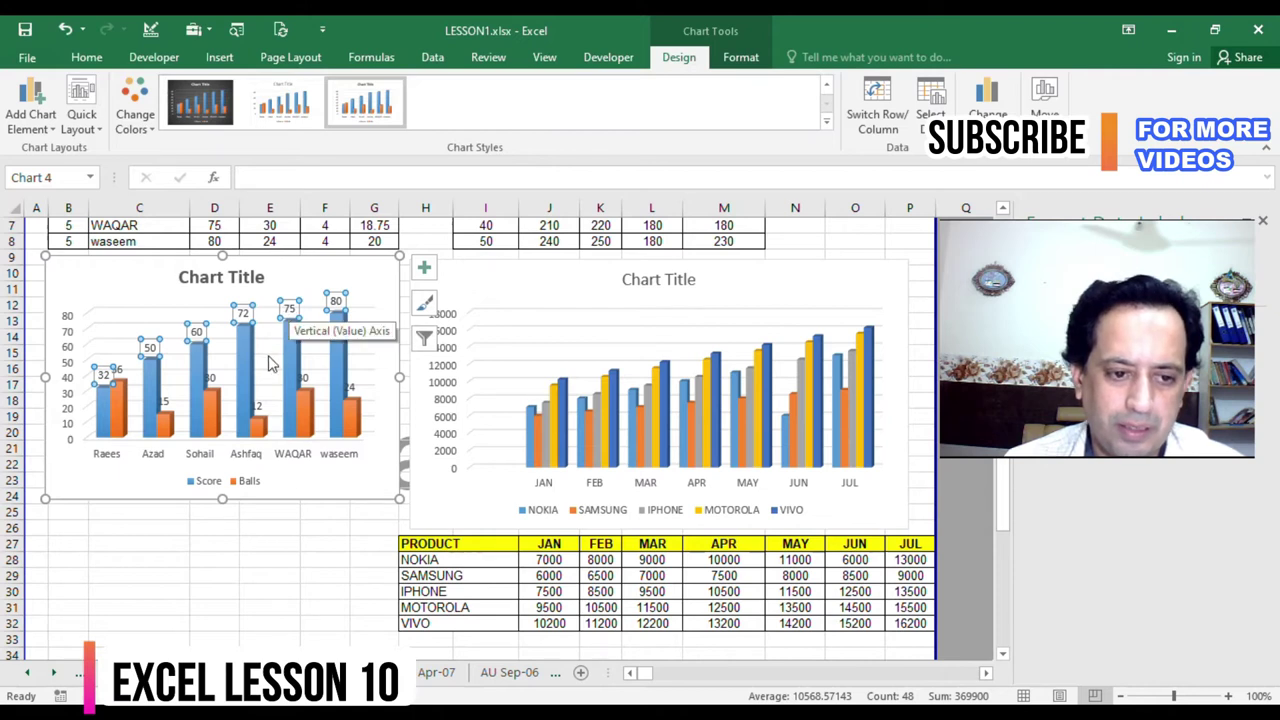
# - Review the Format Major Gridlines pane via Add Chart Element > Gridlines > More Gridline Options
pyautogui.scroll(1, 268, 363)
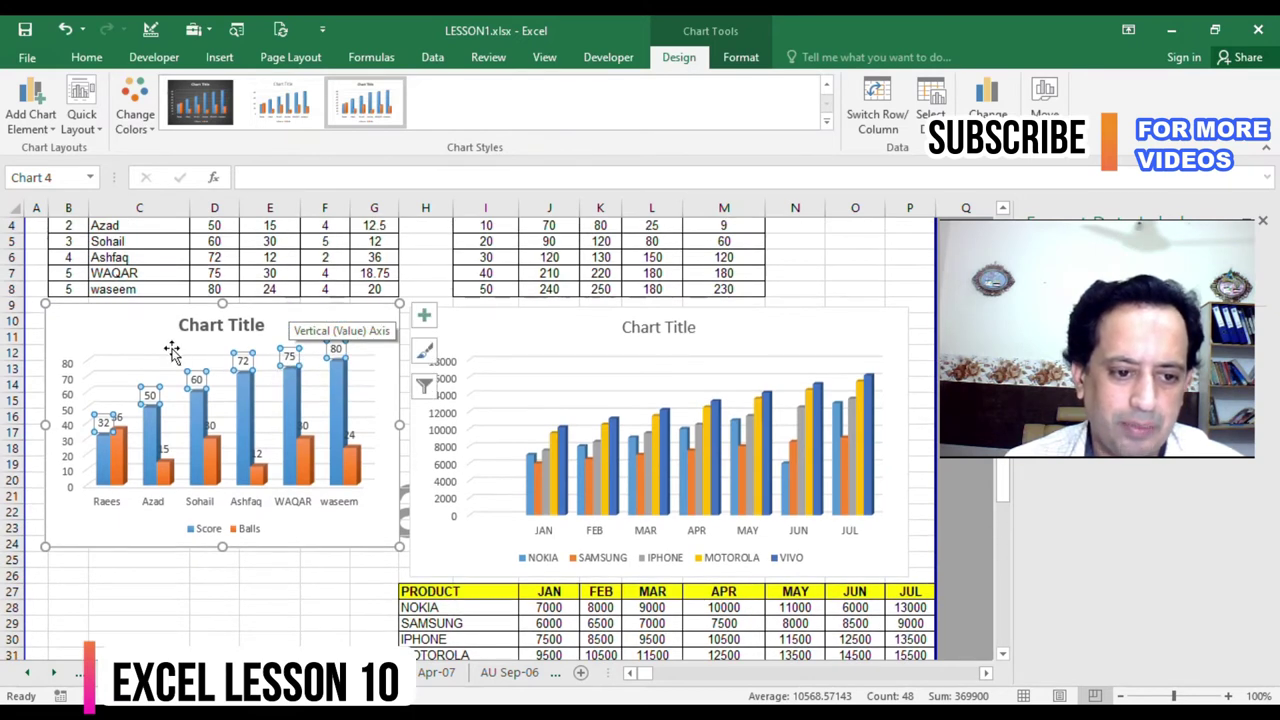
pyautogui.click(33, 133)
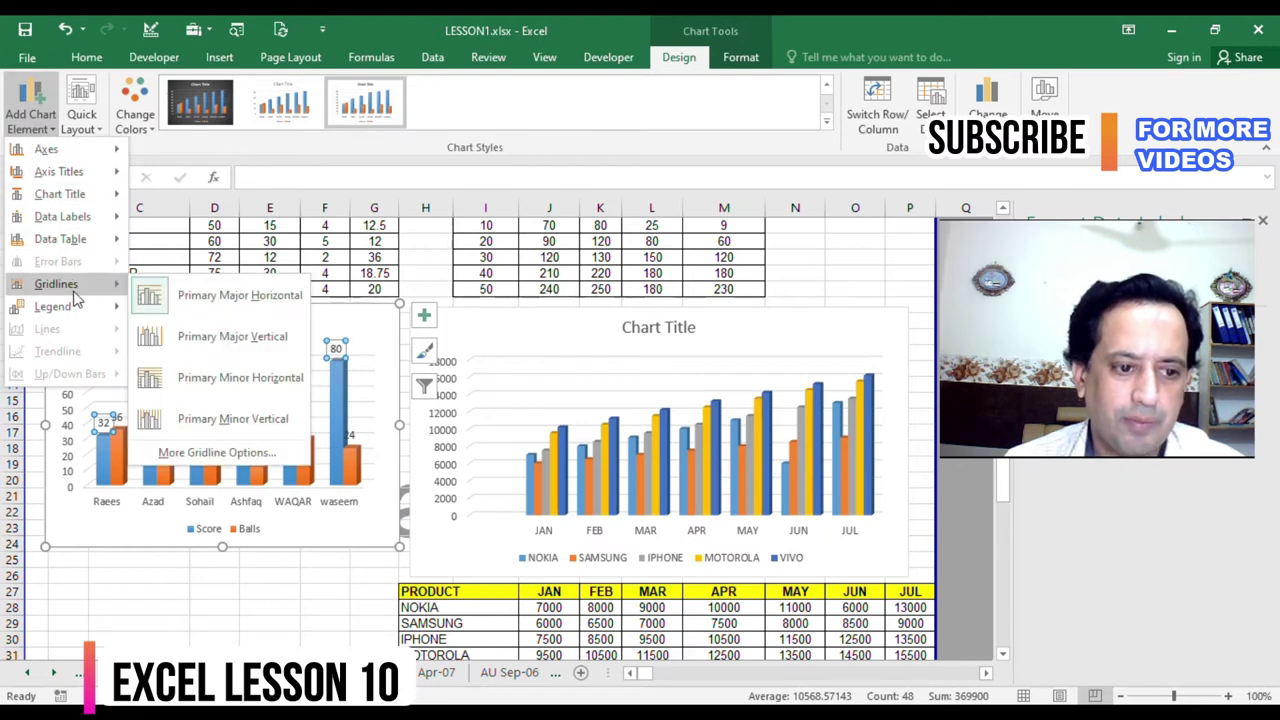
pyautogui.moveTo(79, 312)
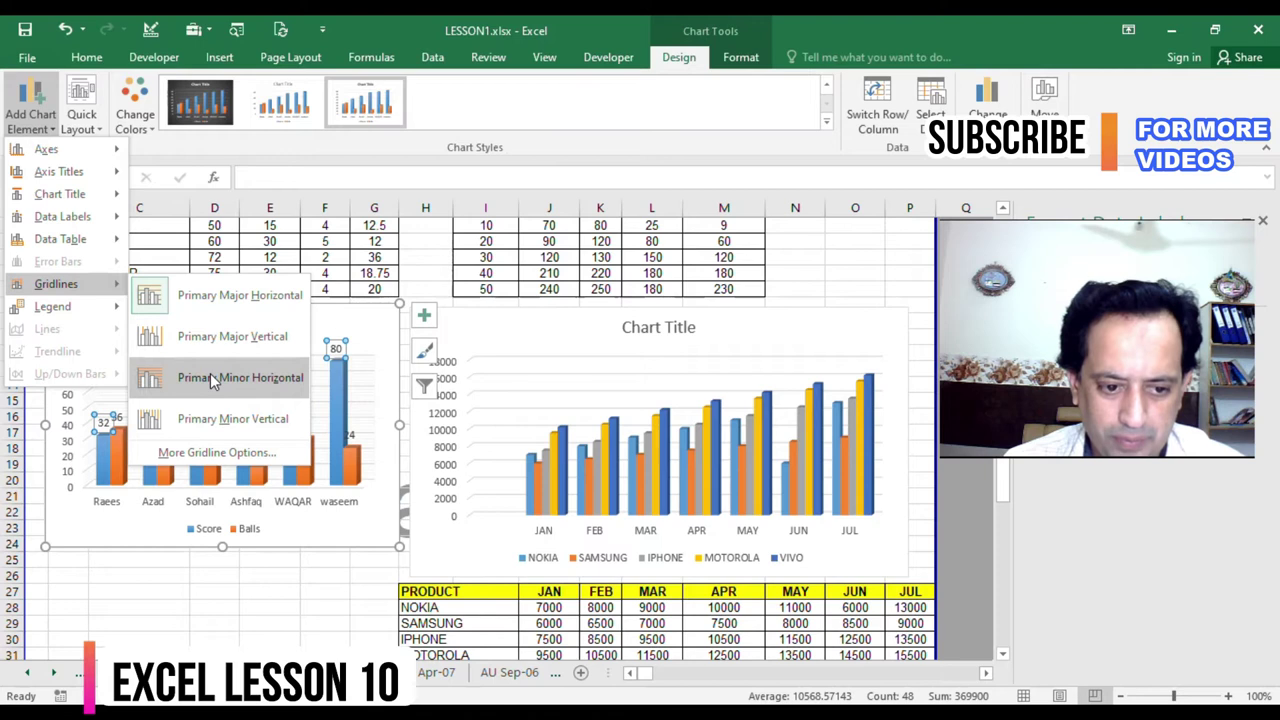
pyautogui.click(213, 453)
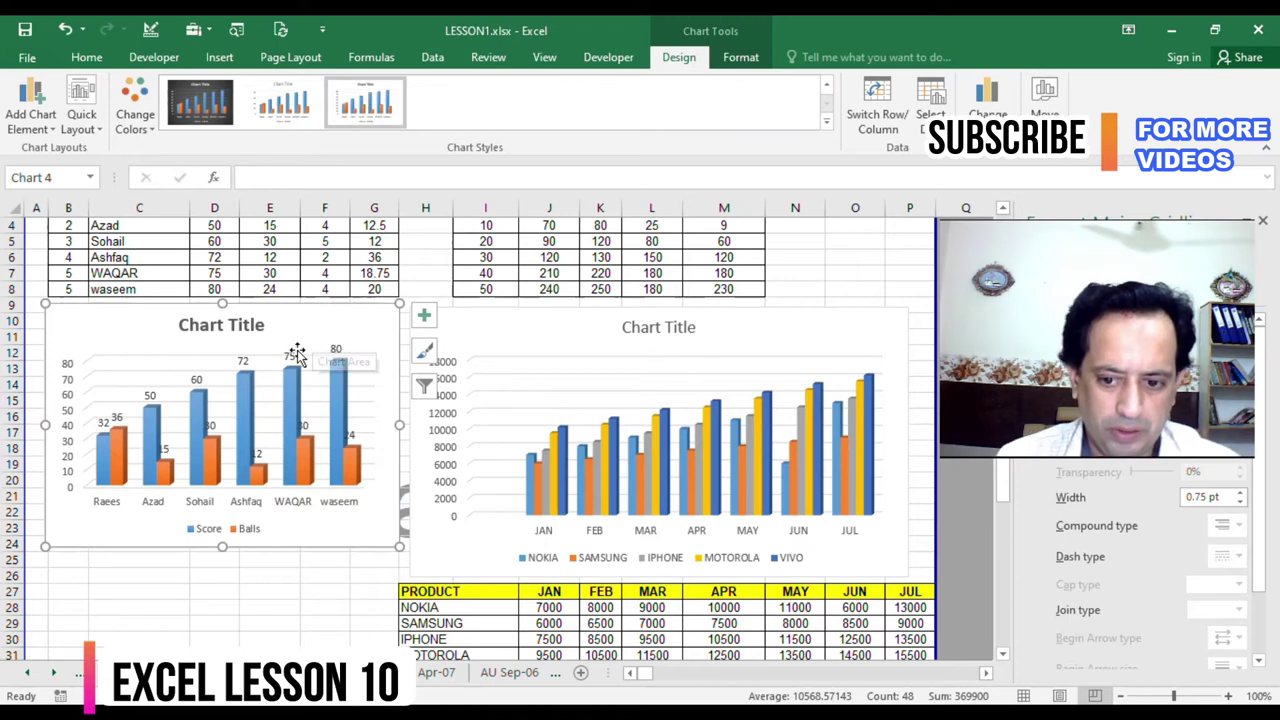
pyautogui.click(1068, 298)
pyautogui.moveTo(1068, 298); pyautogui.dragTo(800, 303)
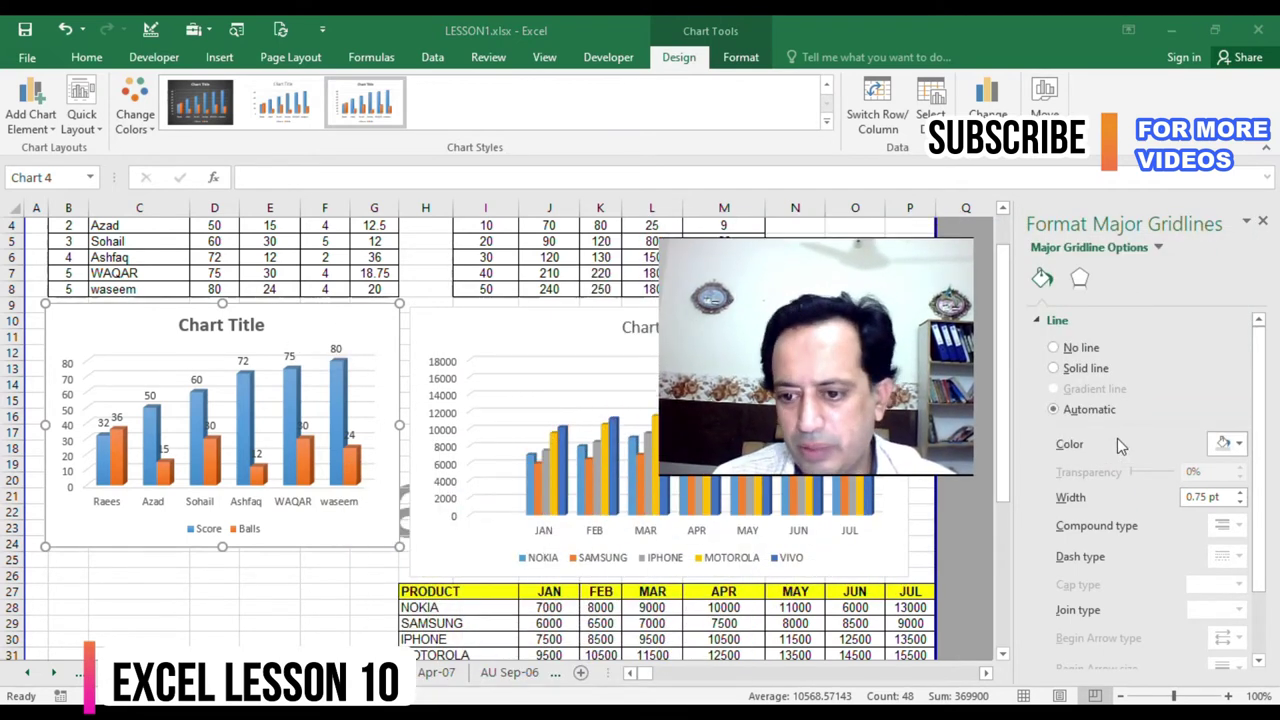
# - Return focus to the spreadsheet and bring up the Add Chart Element list again
pyautogui.click(1179, 402)
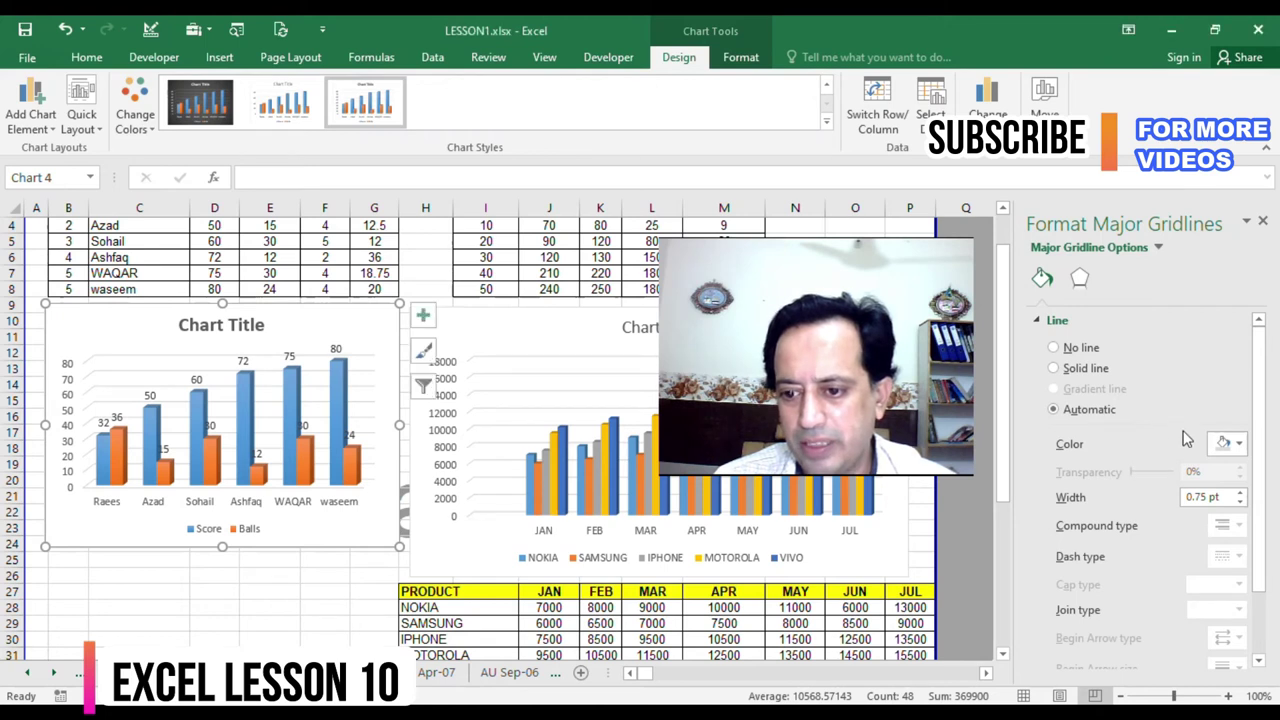
pyautogui.scroll(-2, 1168, 468)
pyautogui.scroll(2, 1161, 481)
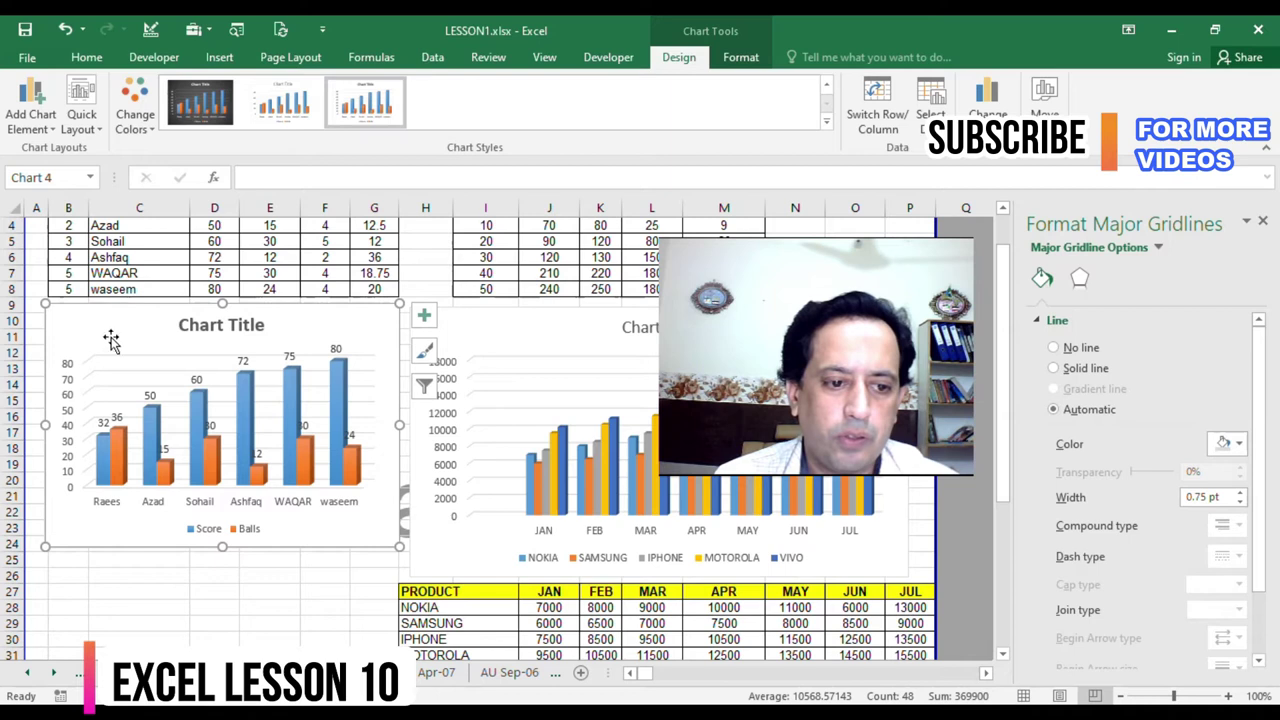
pyautogui.click(45, 135)
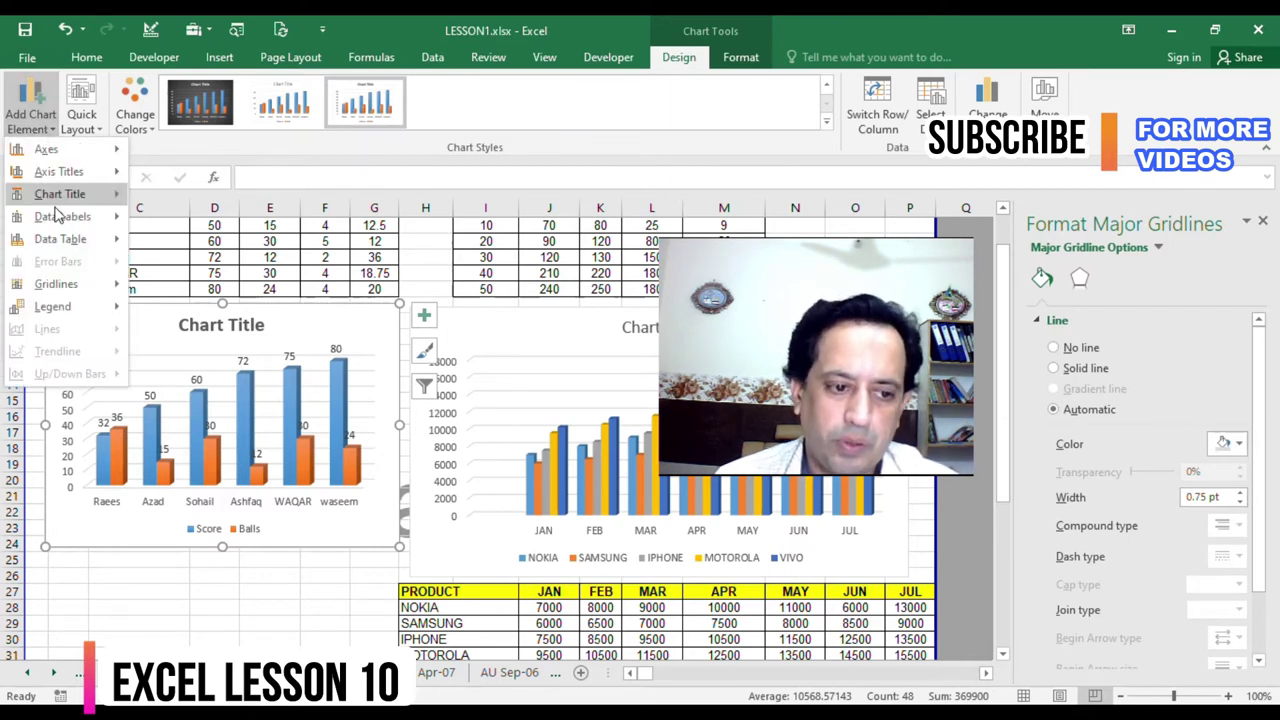
pyautogui.moveTo(90, 245)
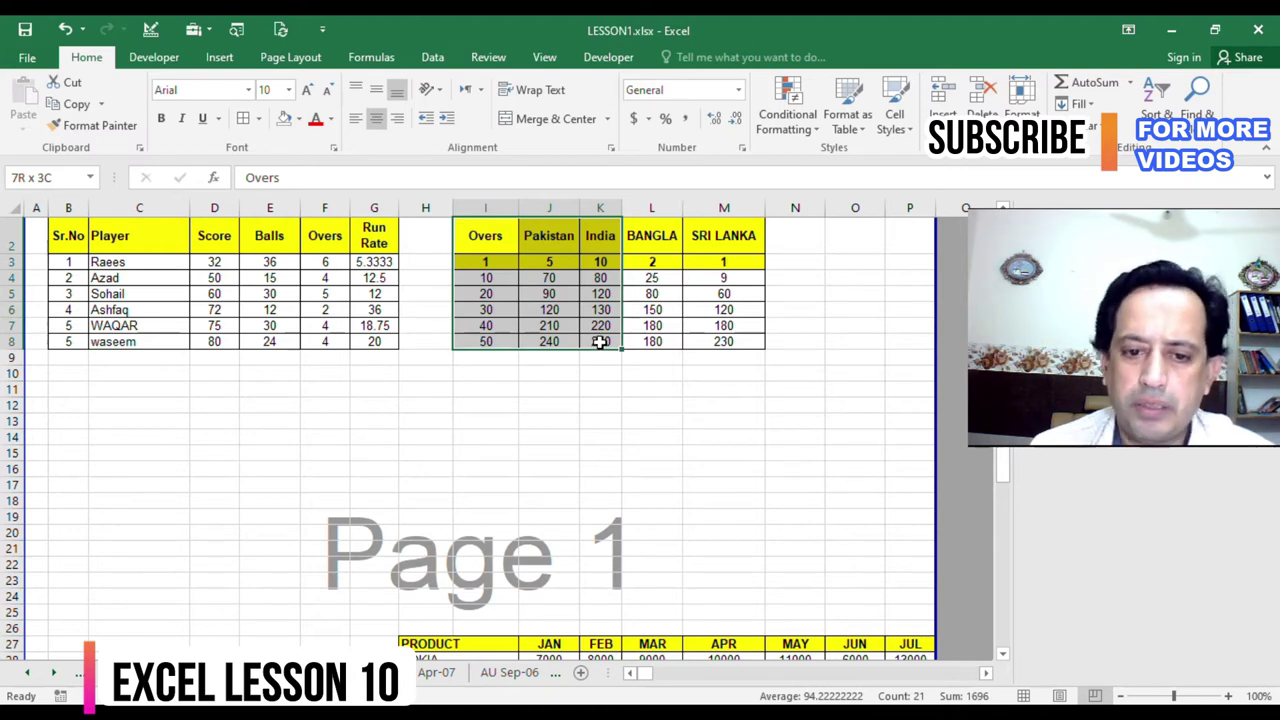
# - Select the Pakistan values J2:J8 together with the BANGLA values L2:L8 as chart data
pyautogui.moveTo(600, 342); pyautogui.dragTo(650, 341)
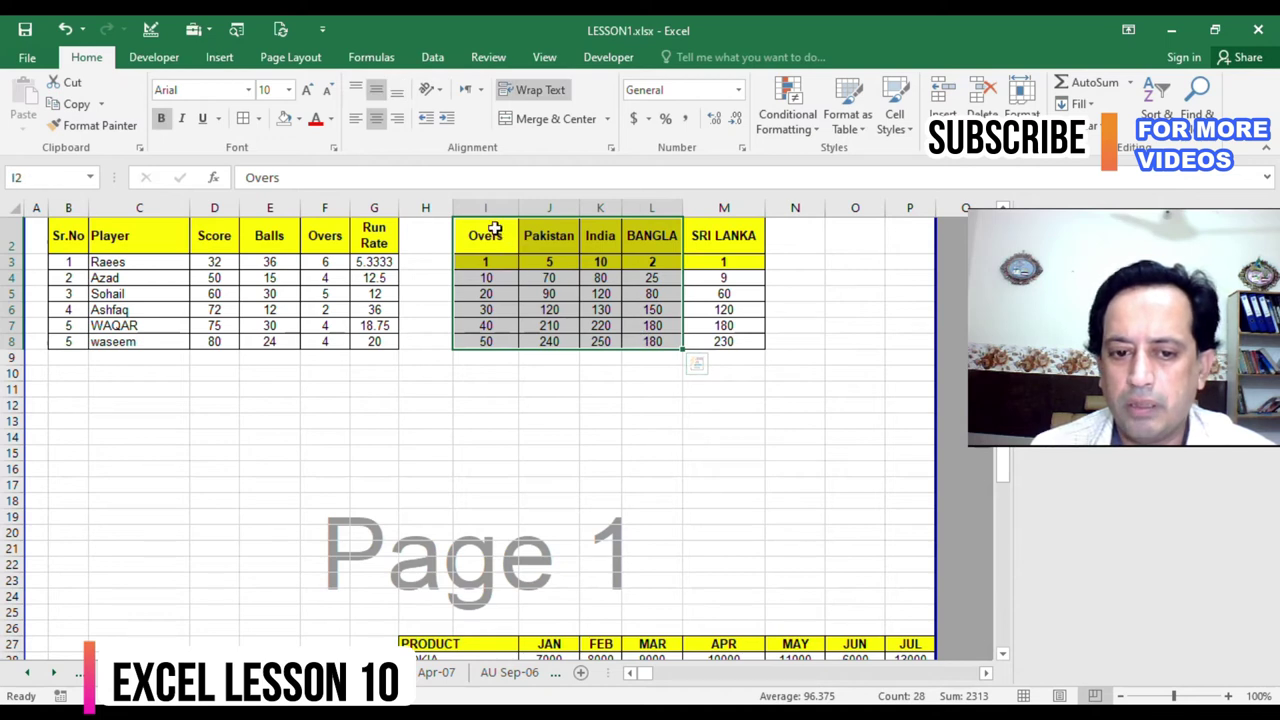
pyautogui.moveTo(494, 230); pyautogui.dragTo(515, 342)
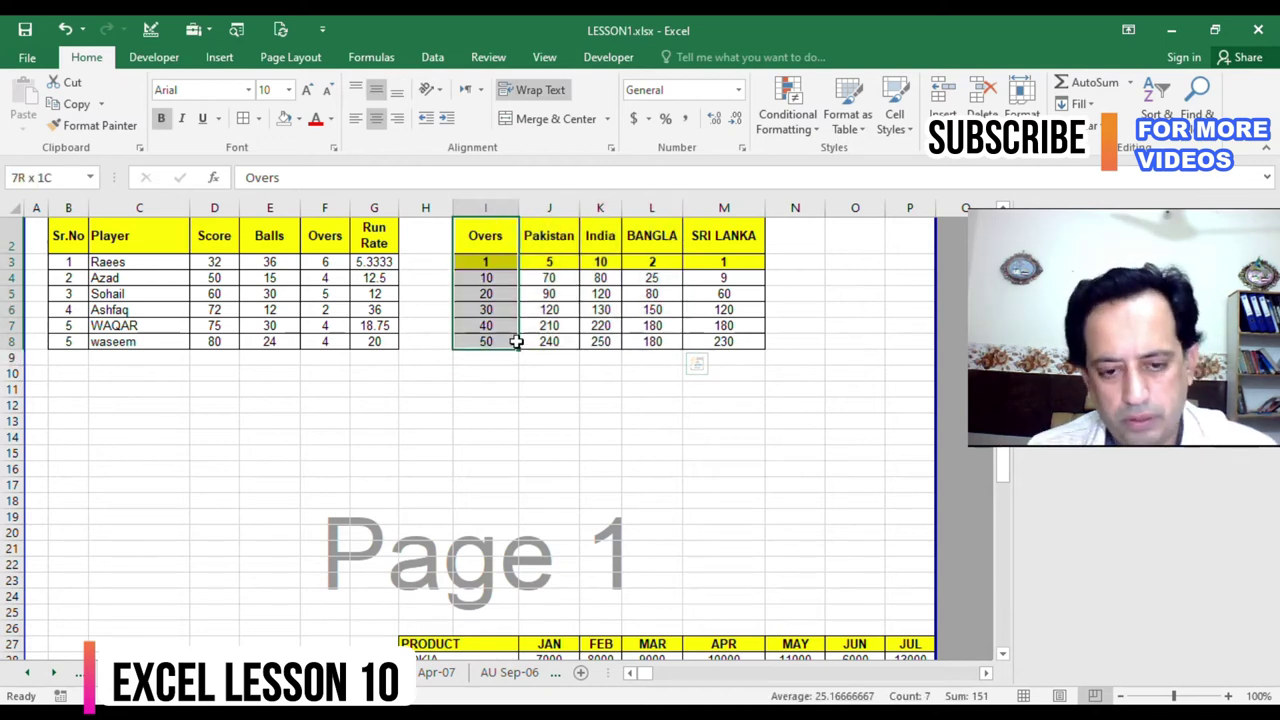
pyautogui.moveTo(515, 342); pyautogui.dragTo(519, 341)
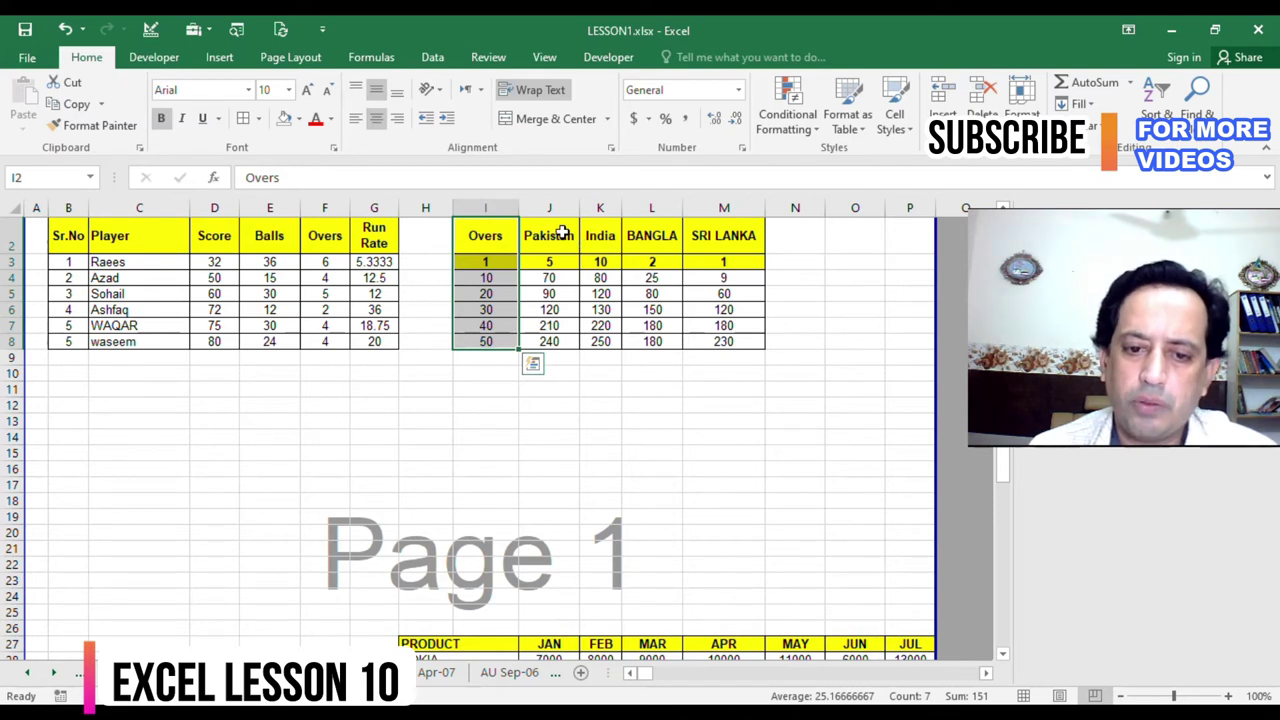
pyautogui.moveTo(563, 232); pyautogui.dragTo(600, 341)
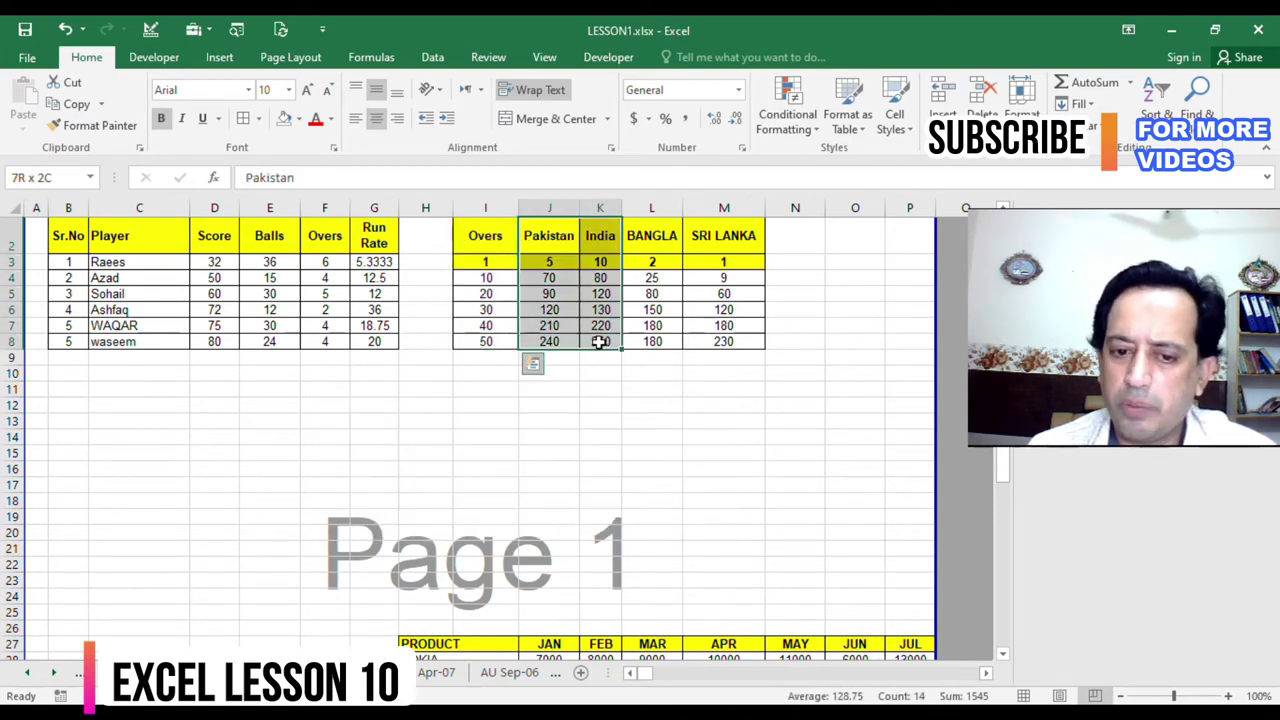
pyautogui.moveTo(600, 341); pyautogui.dragTo(600, 341)
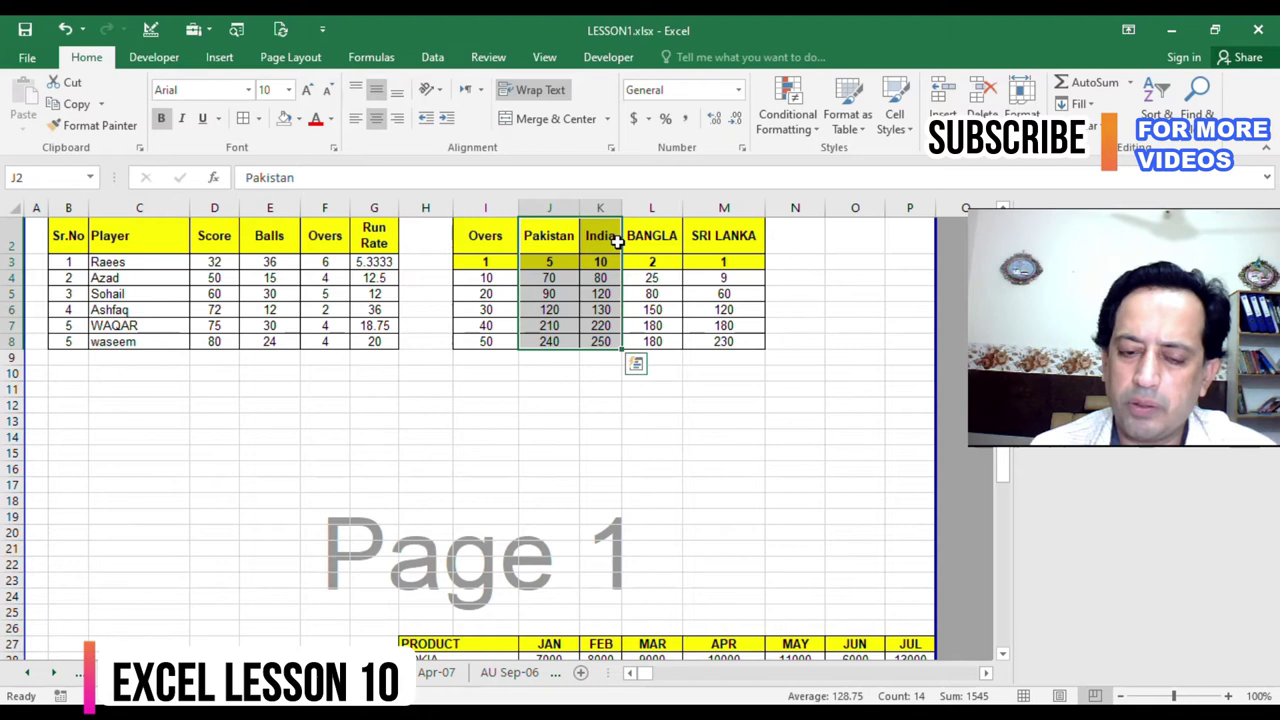
pyautogui.moveTo(555, 237); pyautogui.dragTo(605, 337)
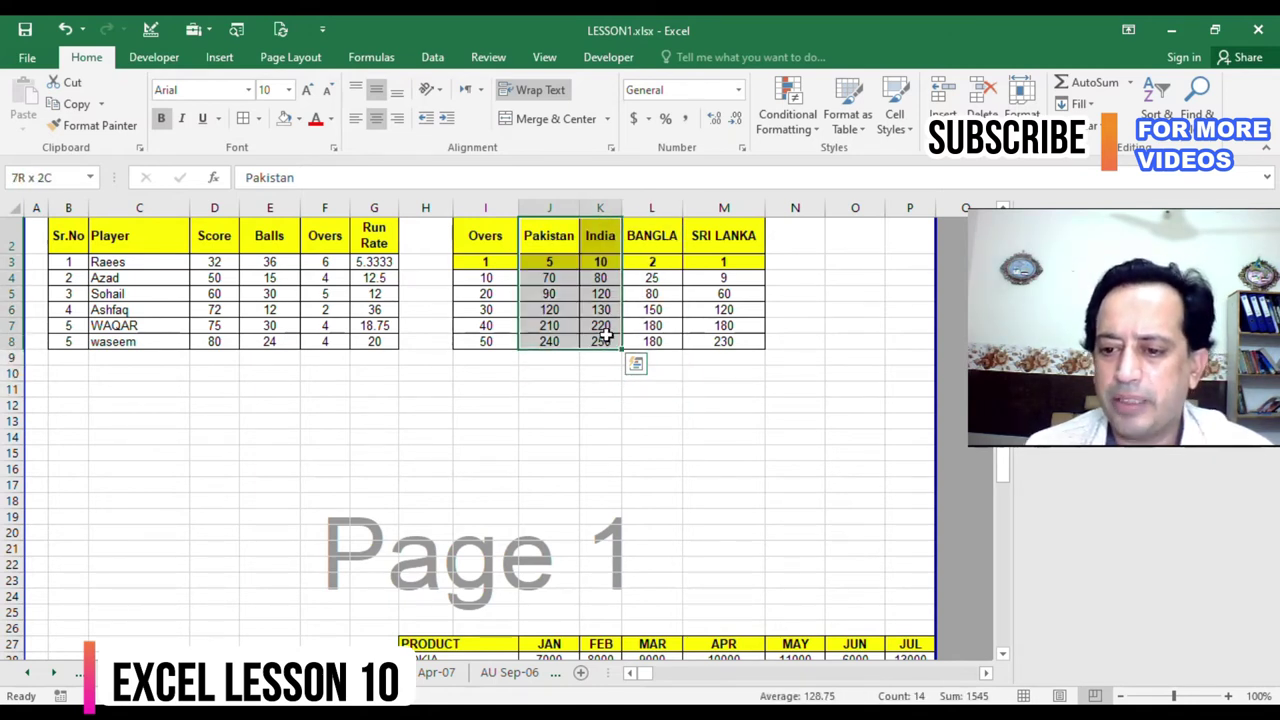
pyautogui.moveTo(556, 240); pyautogui.dragTo(549, 341)
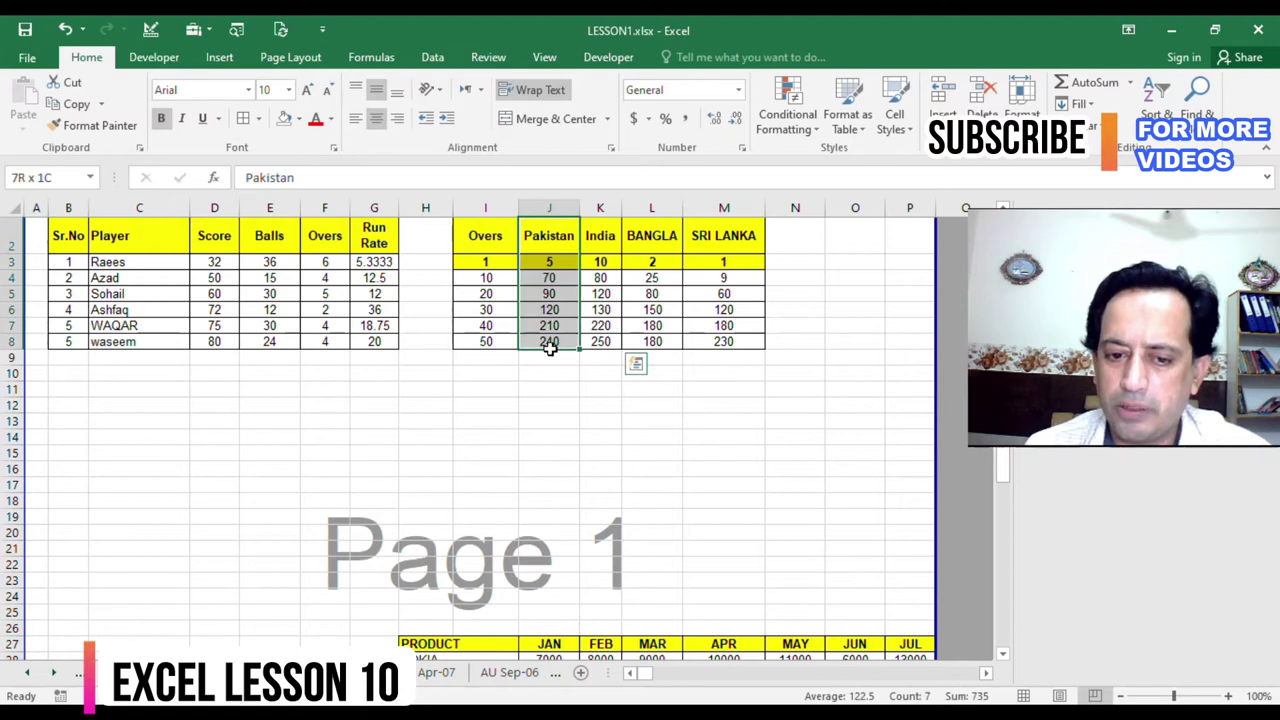
pyautogui.keyDown('ctrl'); pyautogui.moveTo(667, 232); pyautogui.dragTo(674, 350); pyautogui.keyUp('ctrl')
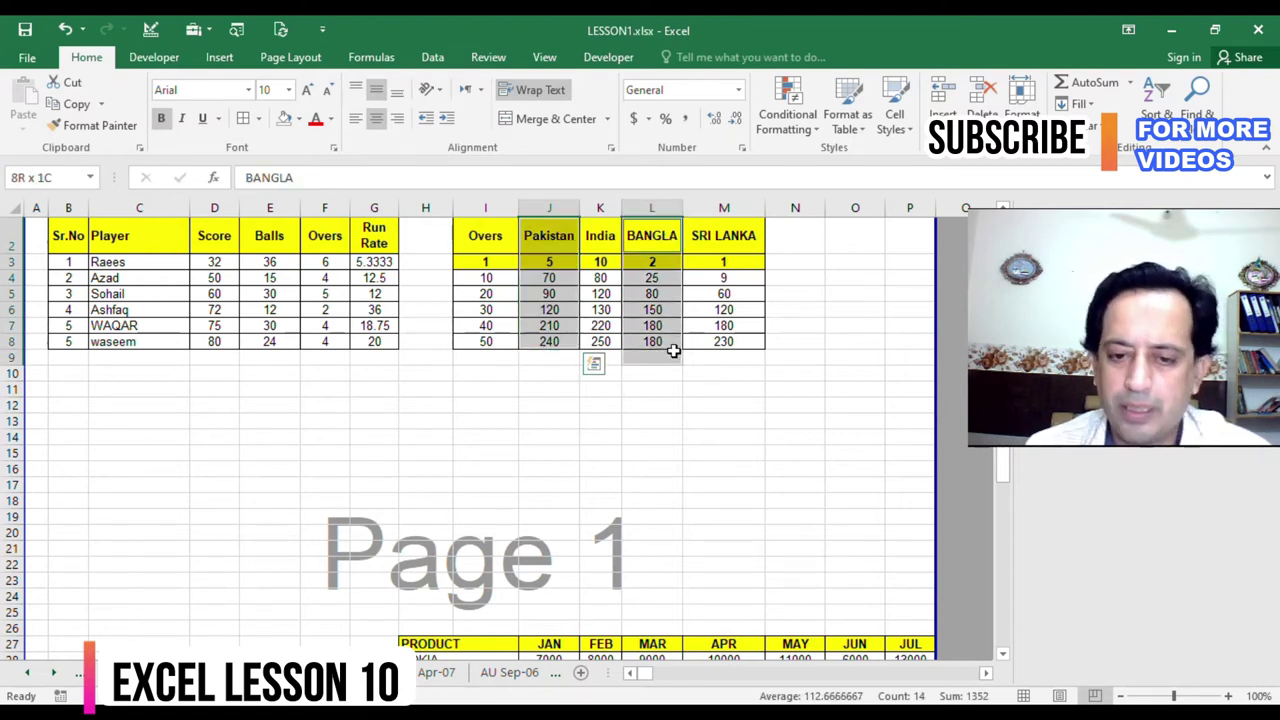
pyautogui.keyDown('ctrl'); pyautogui.moveTo(674, 350); pyautogui.dragTo(672, 341); pyautogui.keyUp('ctrl')
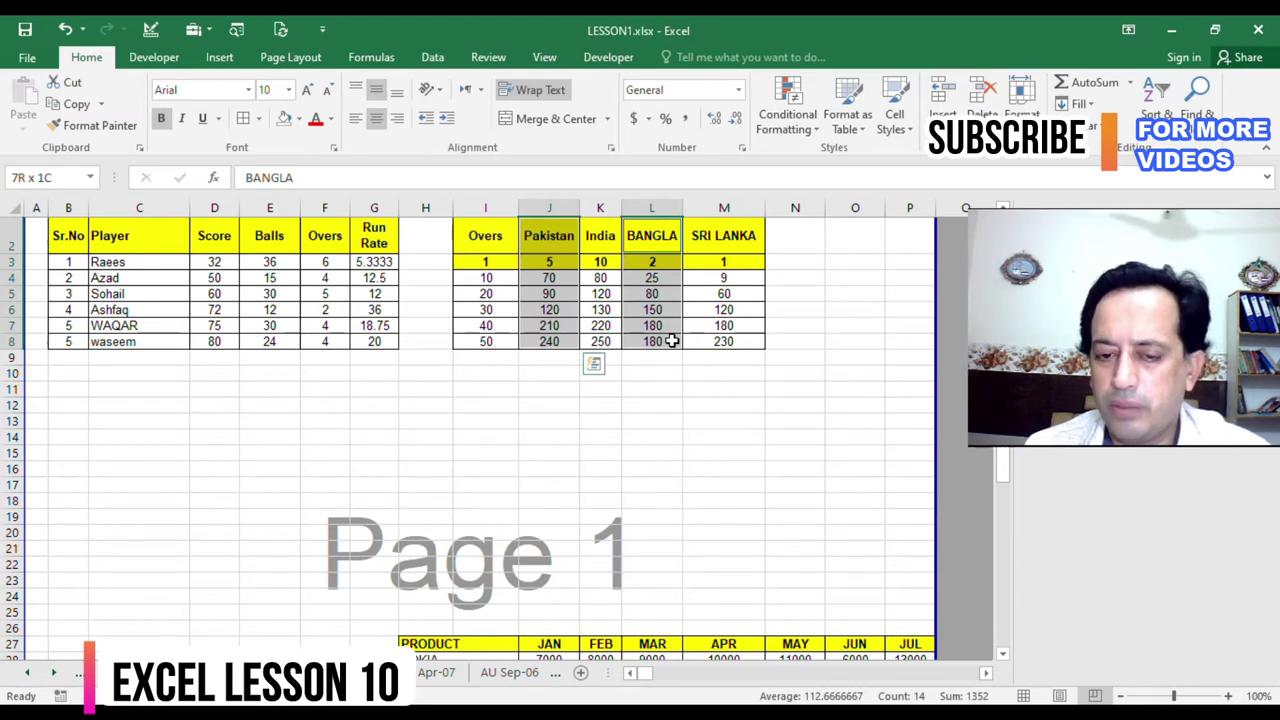
pyautogui.keyDown('ctrl'); pyautogui.moveTo(672, 341); pyautogui.dragTo(672, 341); pyautogui.keyUp('ctrl')
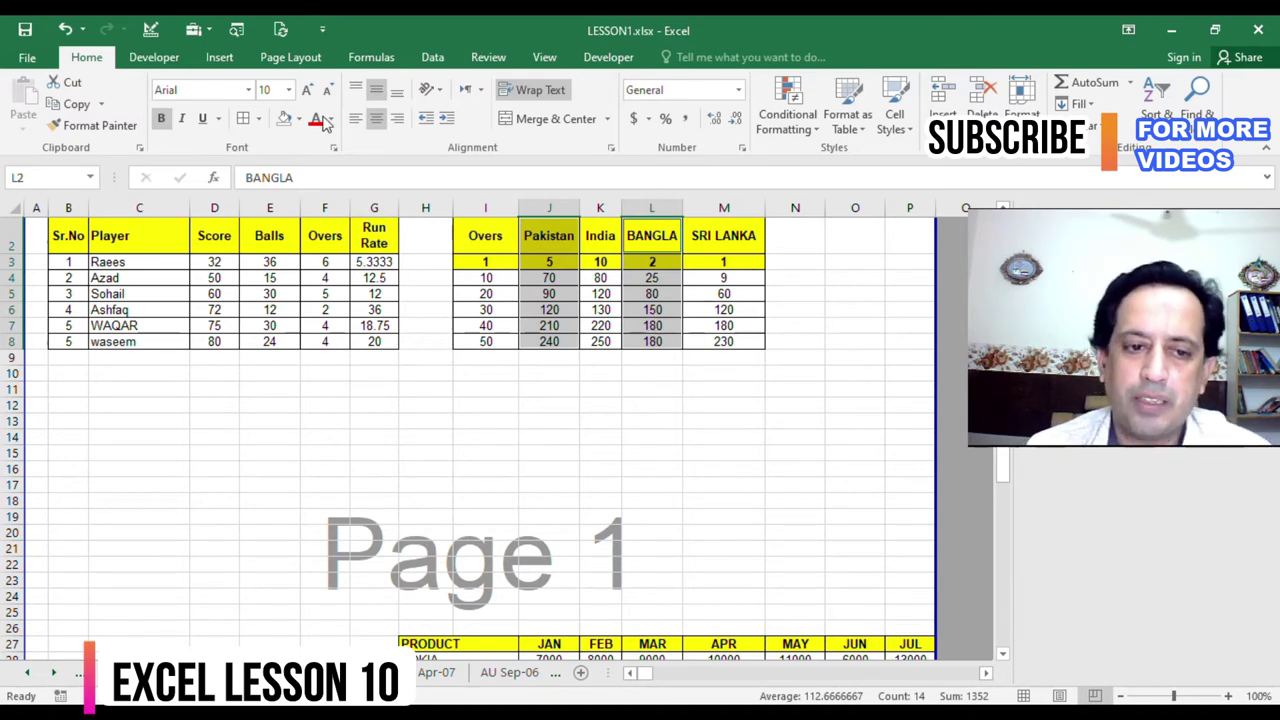
pyautogui.click(221, 58)
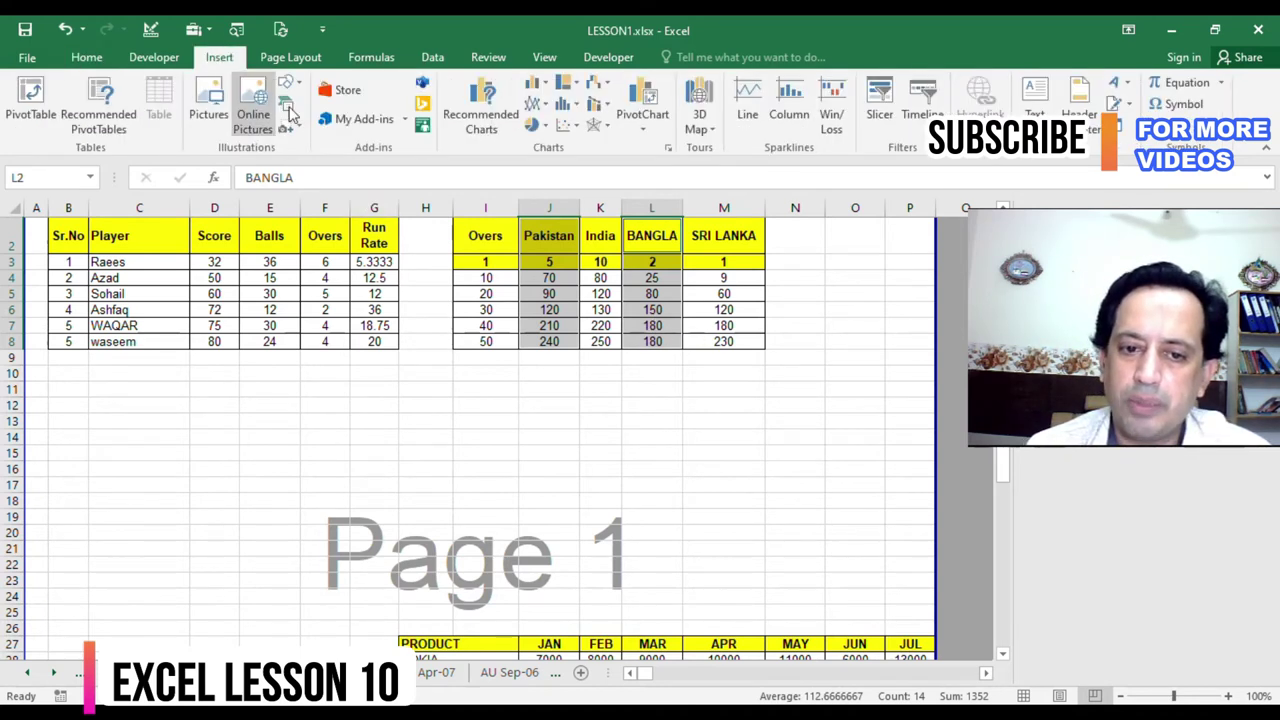
# - Insert a Line with Markers chart of Pakistan vs BANGLA, moved below the player table and widened
pyautogui.click(545, 106)
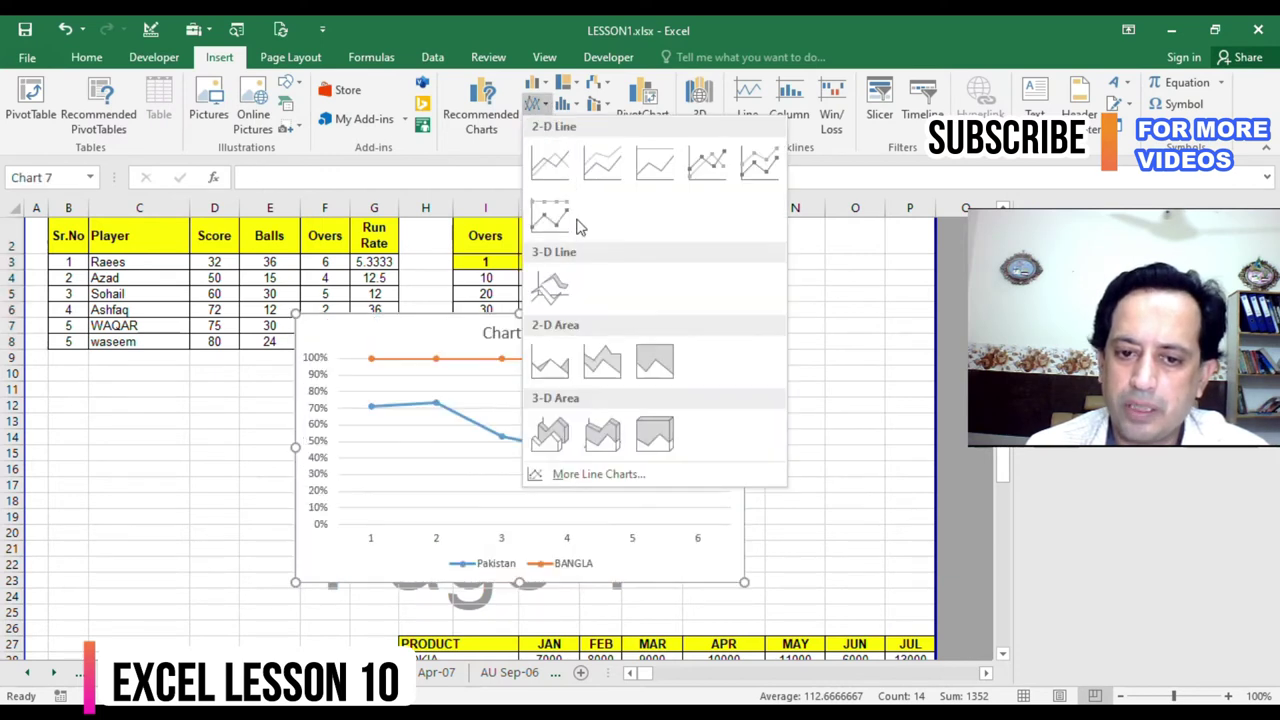
pyautogui.click(700, 172)
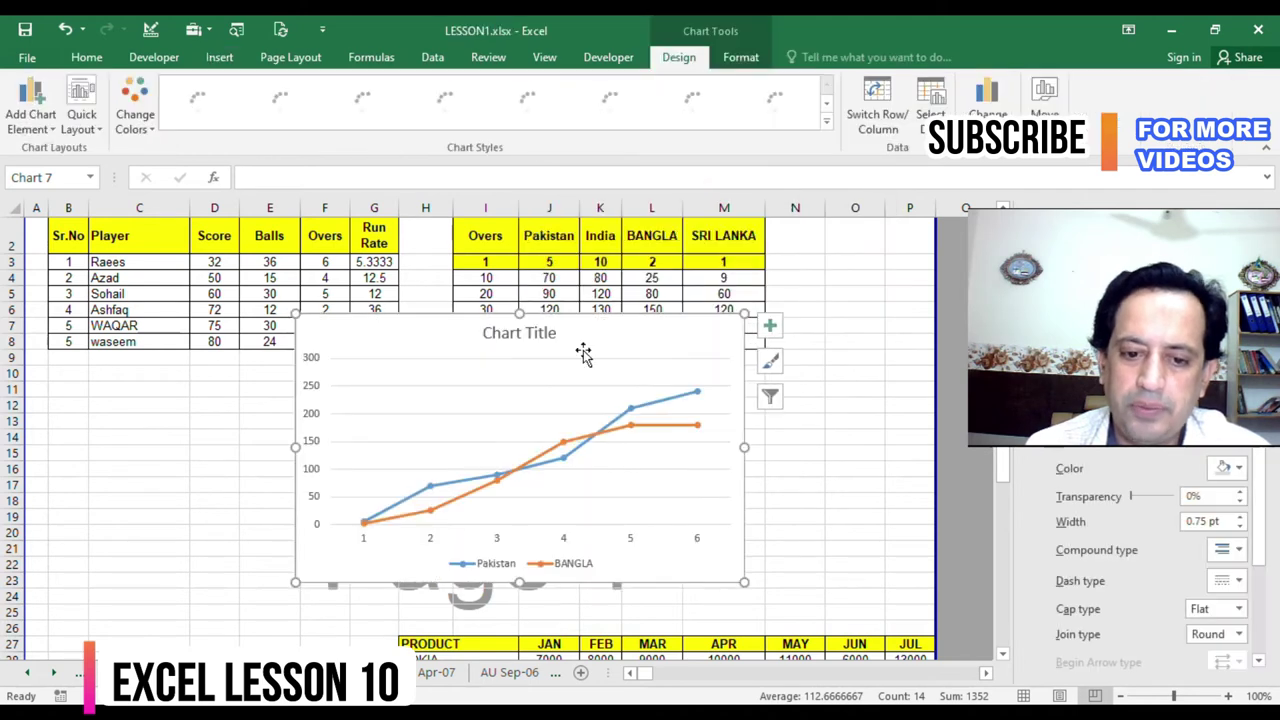
pyautogui.moveTo(620, 335); pyautogui.dragTo(374, 380)
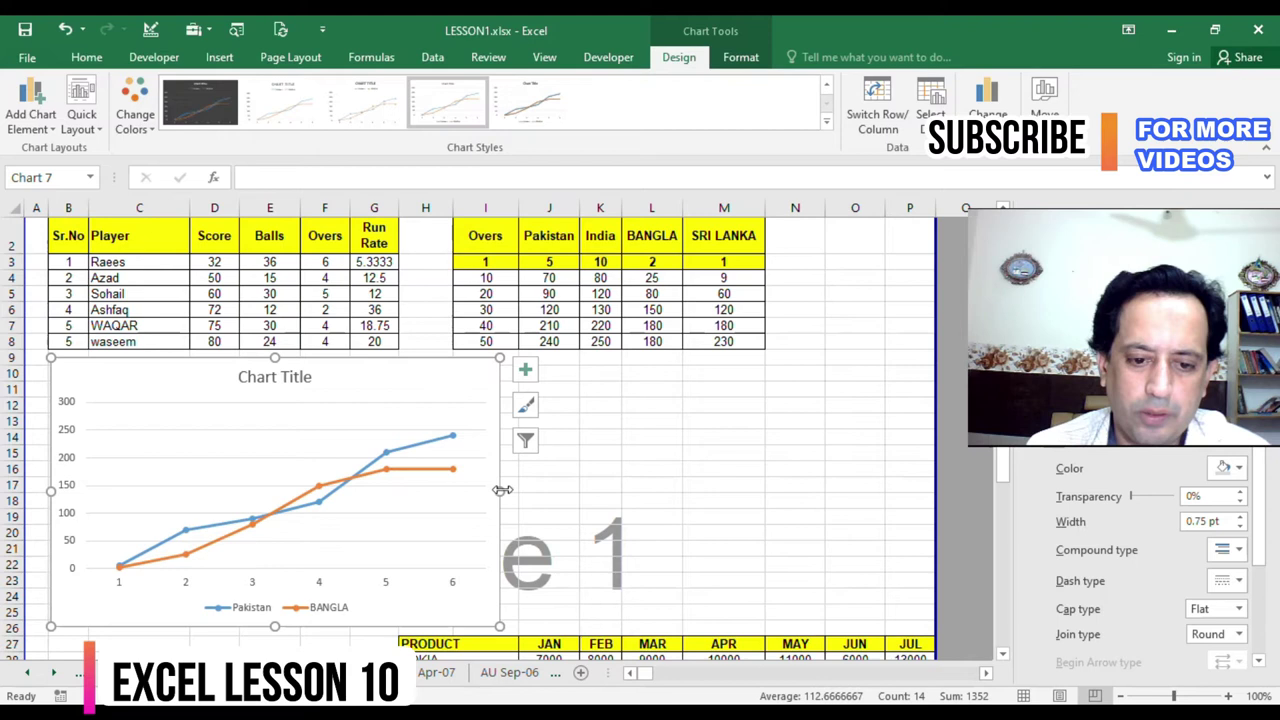
pyautogui.moveTo(502, 490); pyautogui.dragTo(764, 489)
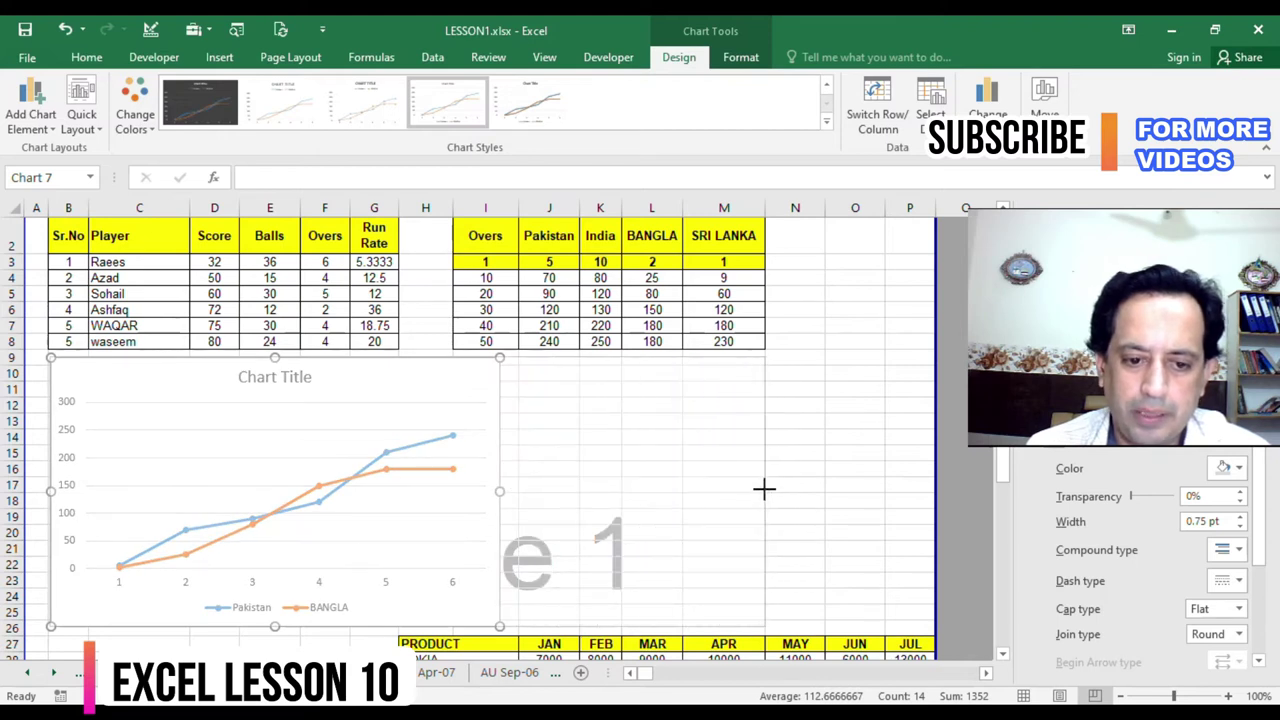
pyautogui.moveTo(764, 489); pyautogui.dragTo(765, 490)
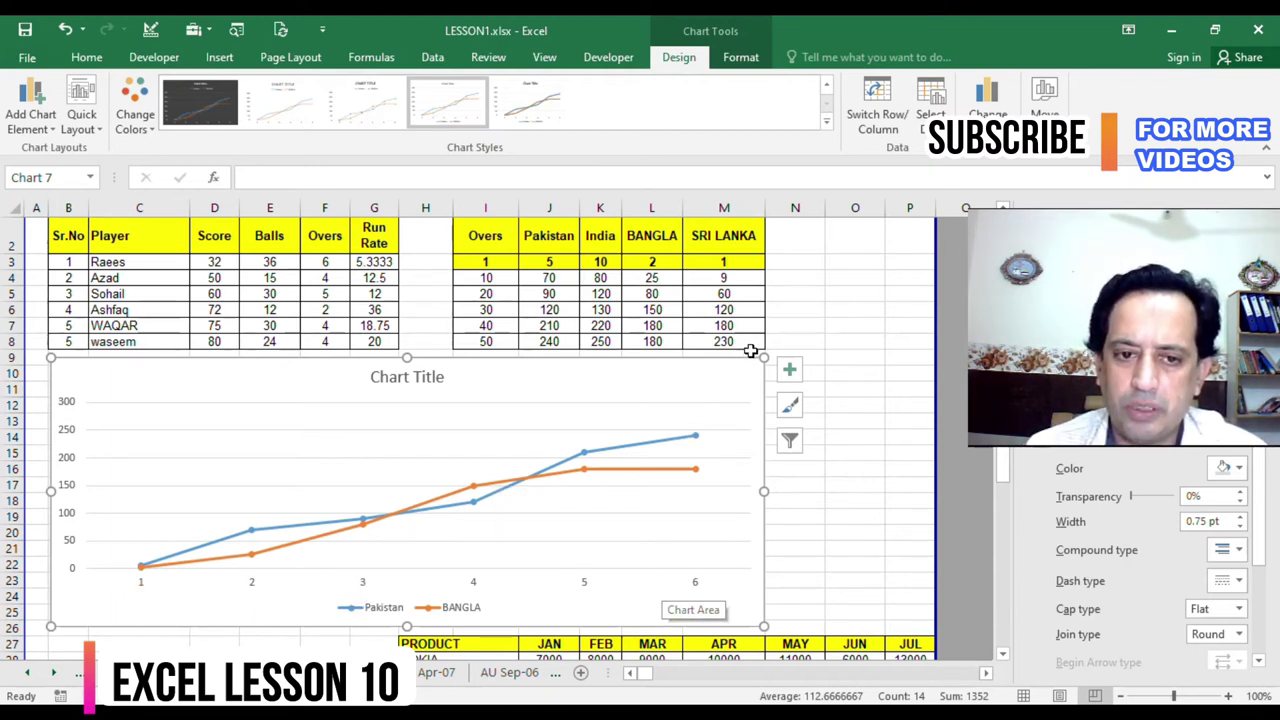
pyautogui.click(932, 97)
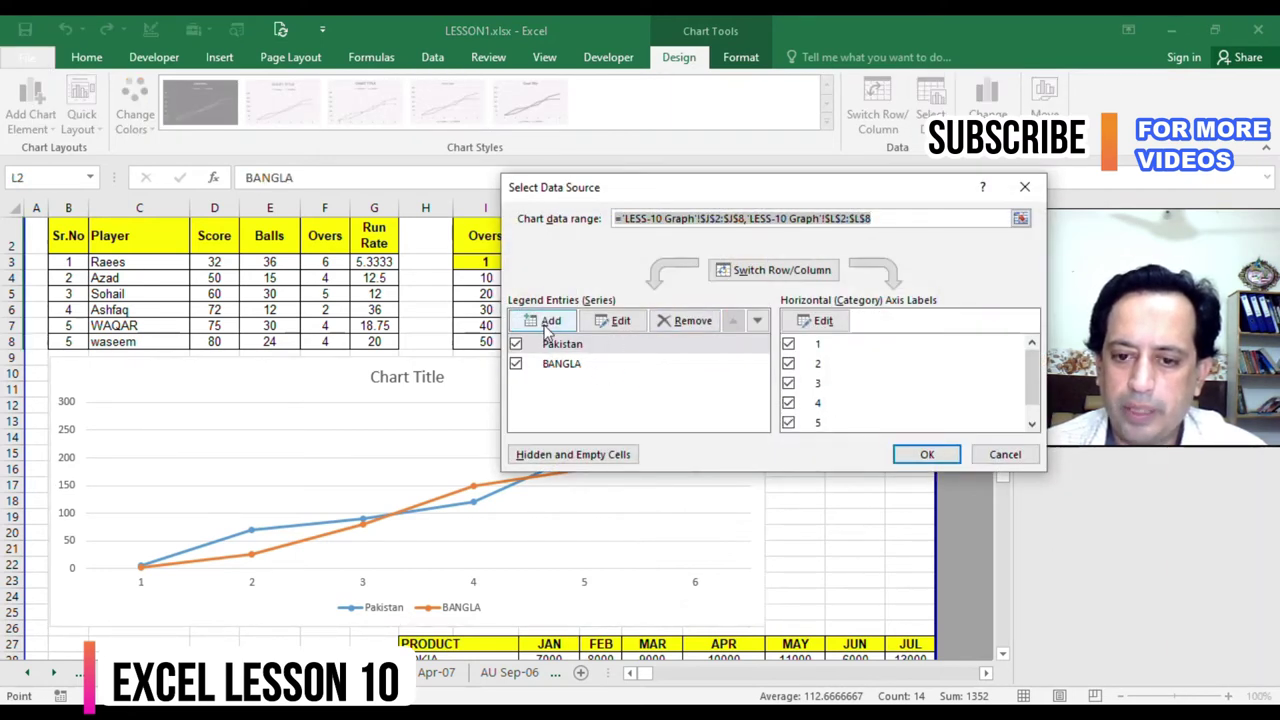
pyautogui.click(820, 320)
pyautogui.click(813, 333)
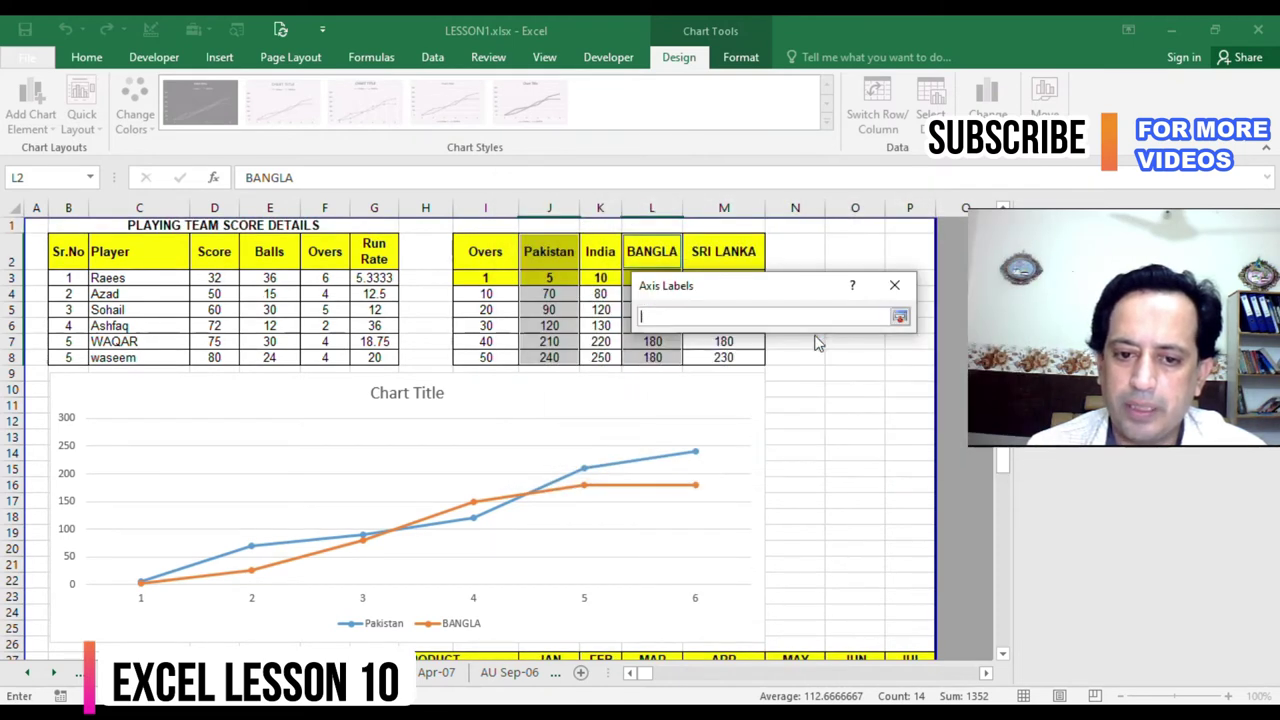
pyautogui.click(488, 282)
pyautogui.moveTo(490, 284); pyautogui.dragTo(490, 357)
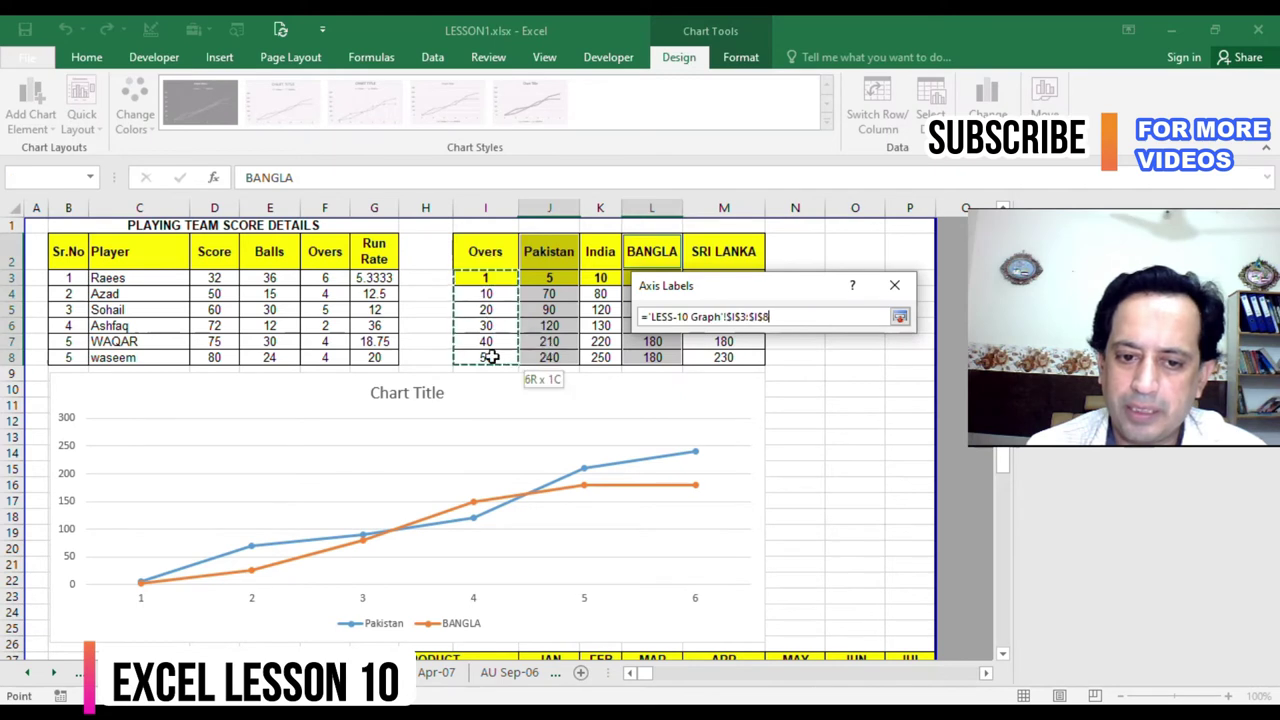
pyautogui.click(899, 318)
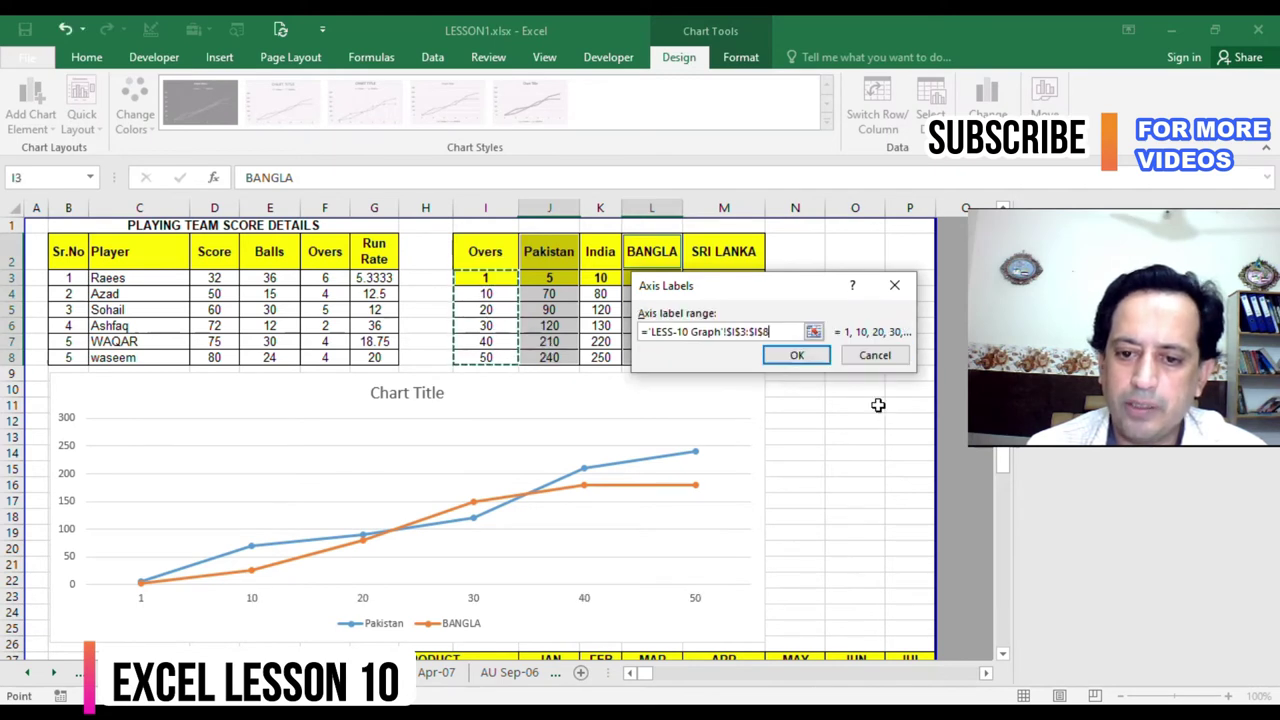
pyautogui.click(794, 355)
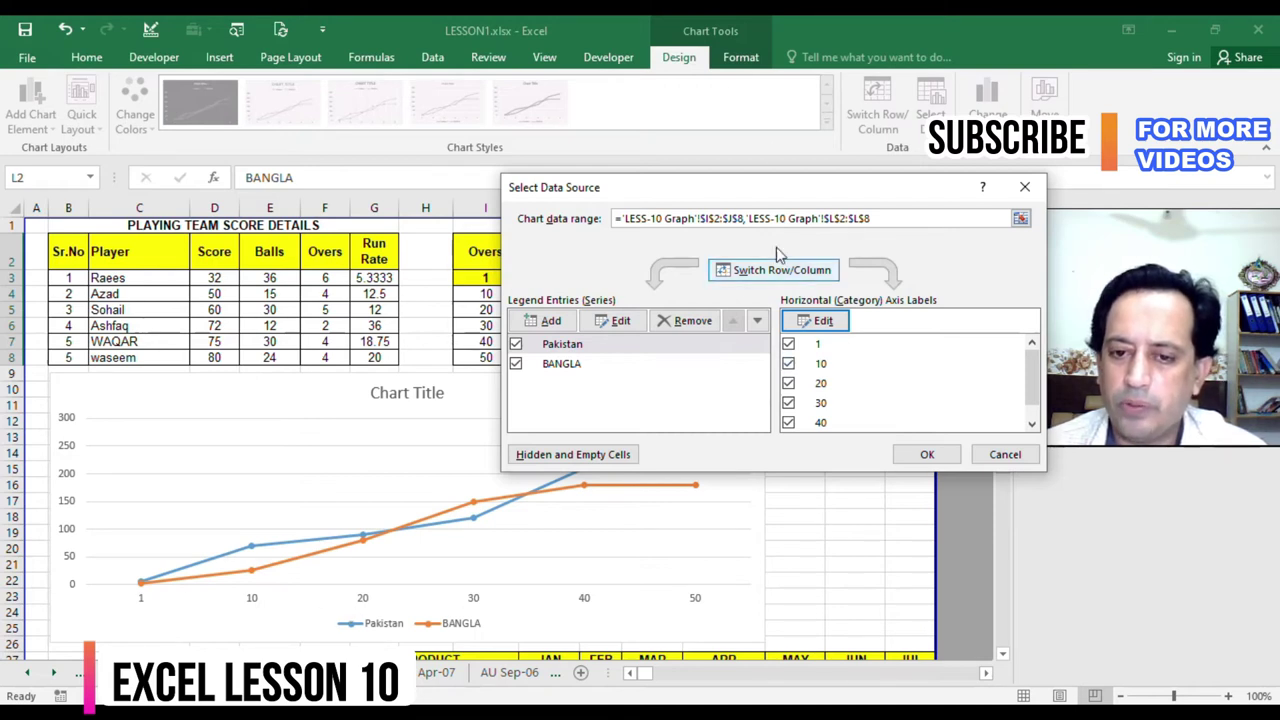
pyautogui.moveTo(775, 197)
pyautogui.mouseDown()
pyautogui.moveTo(1048, 252)
pyautogui.moveTo(787, 259)
pyautogui.mouseUp()
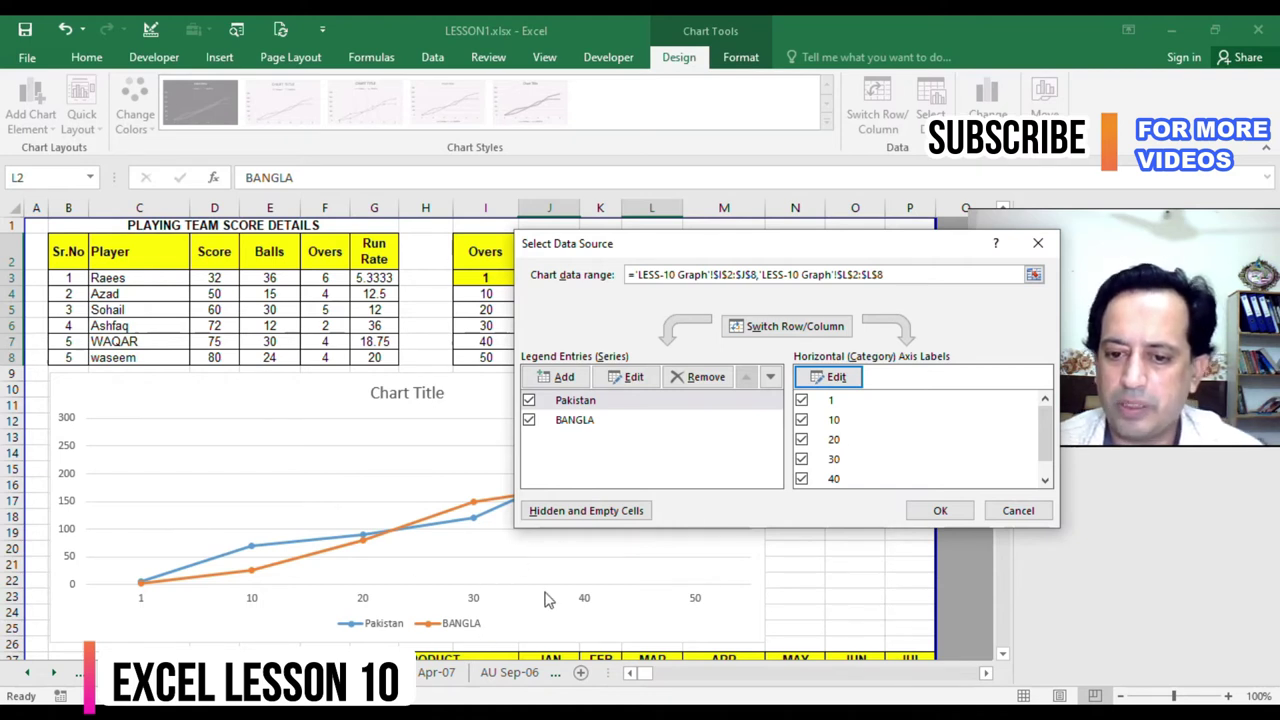
pyautogui.click(558, 377)
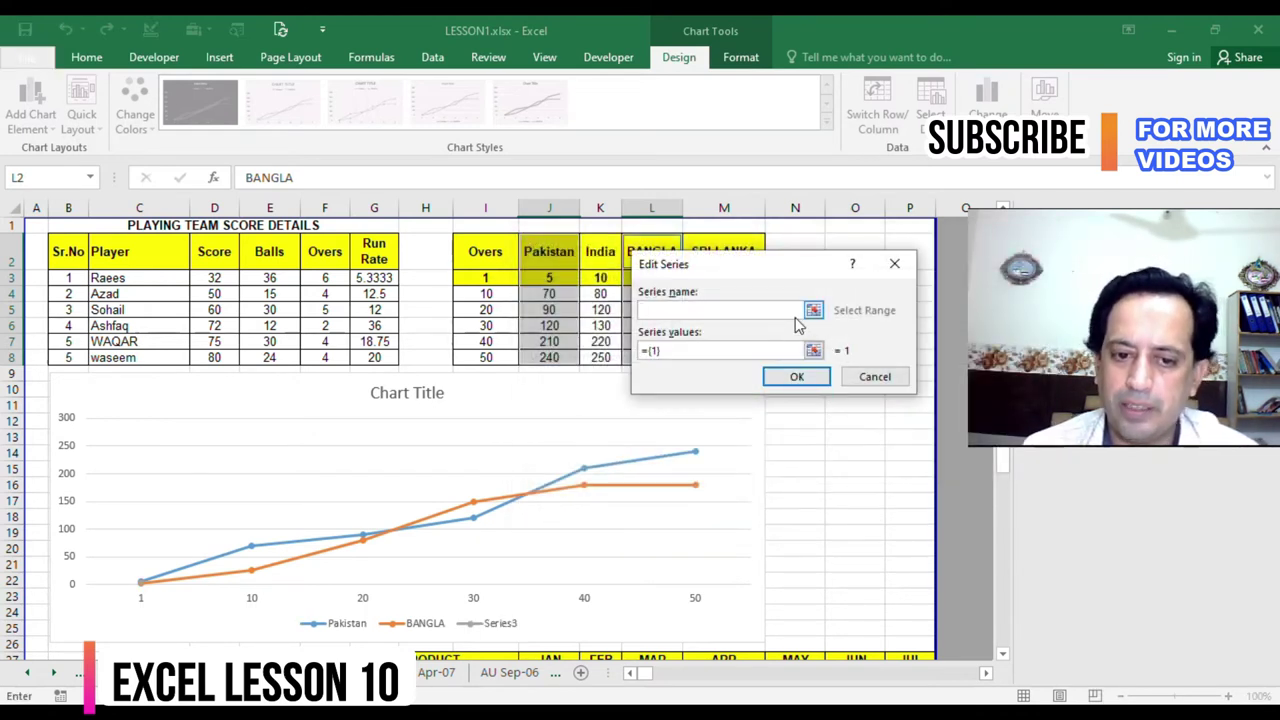
pyautogui.click(872, 378)
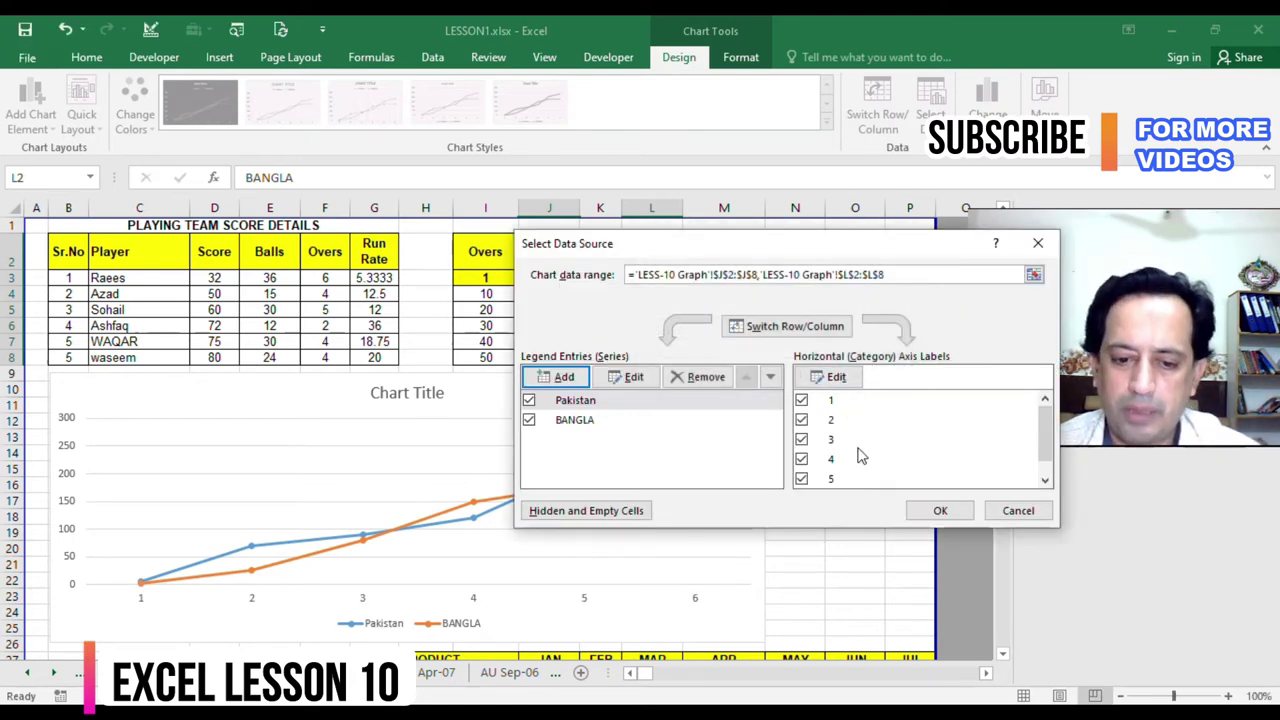
pyautogui.click(941, 512)
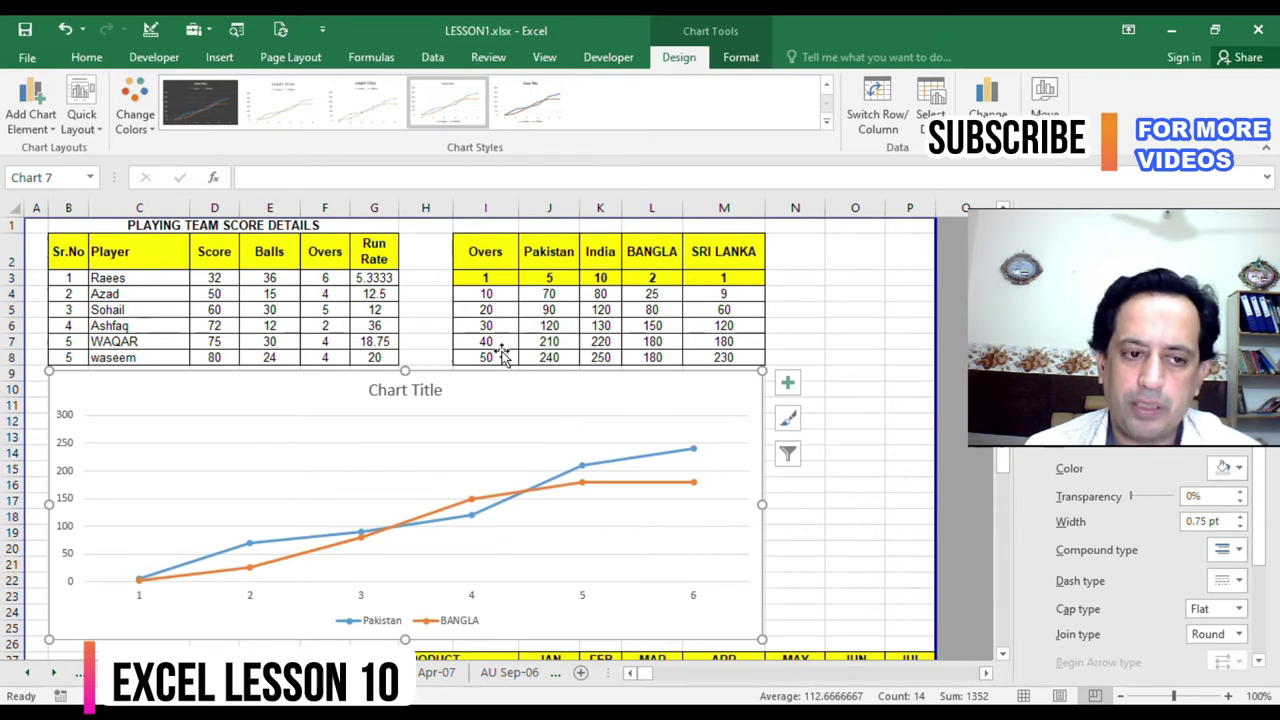
# - Browse the Add Chart Element list down to Data Table
pyautogui.click(28, 122)
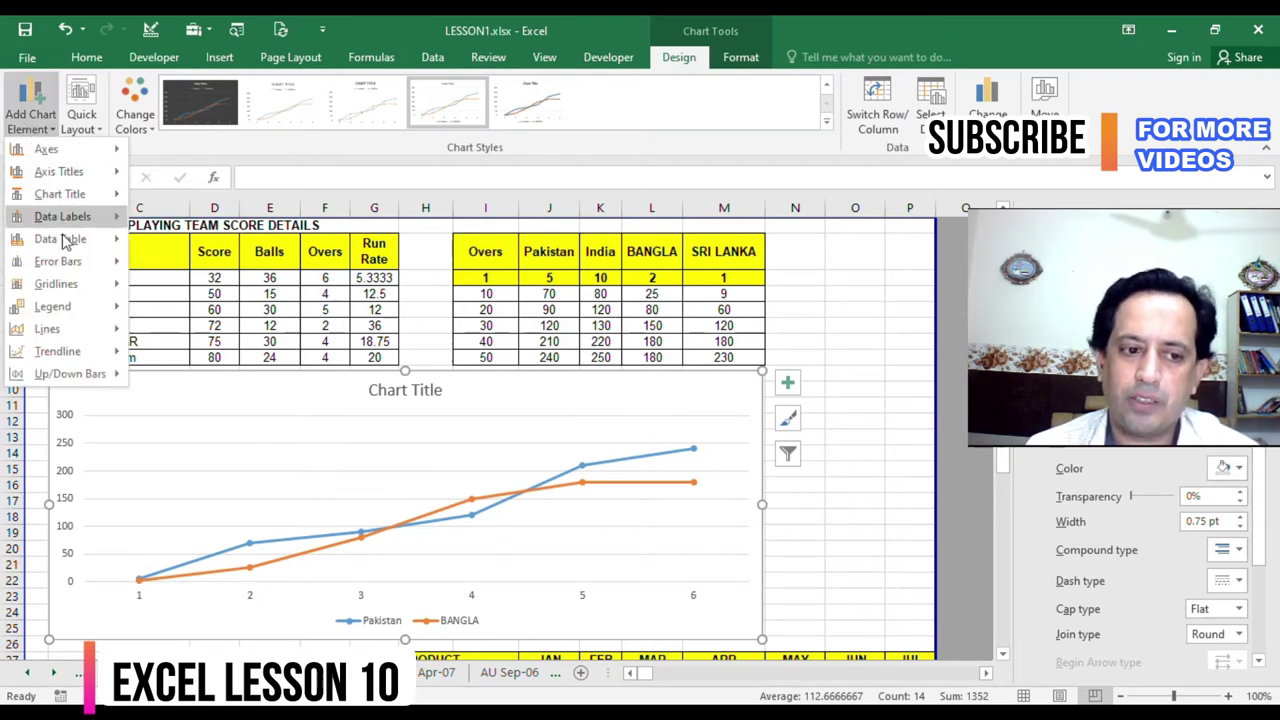
pyautogui.moveTo(87, 244)
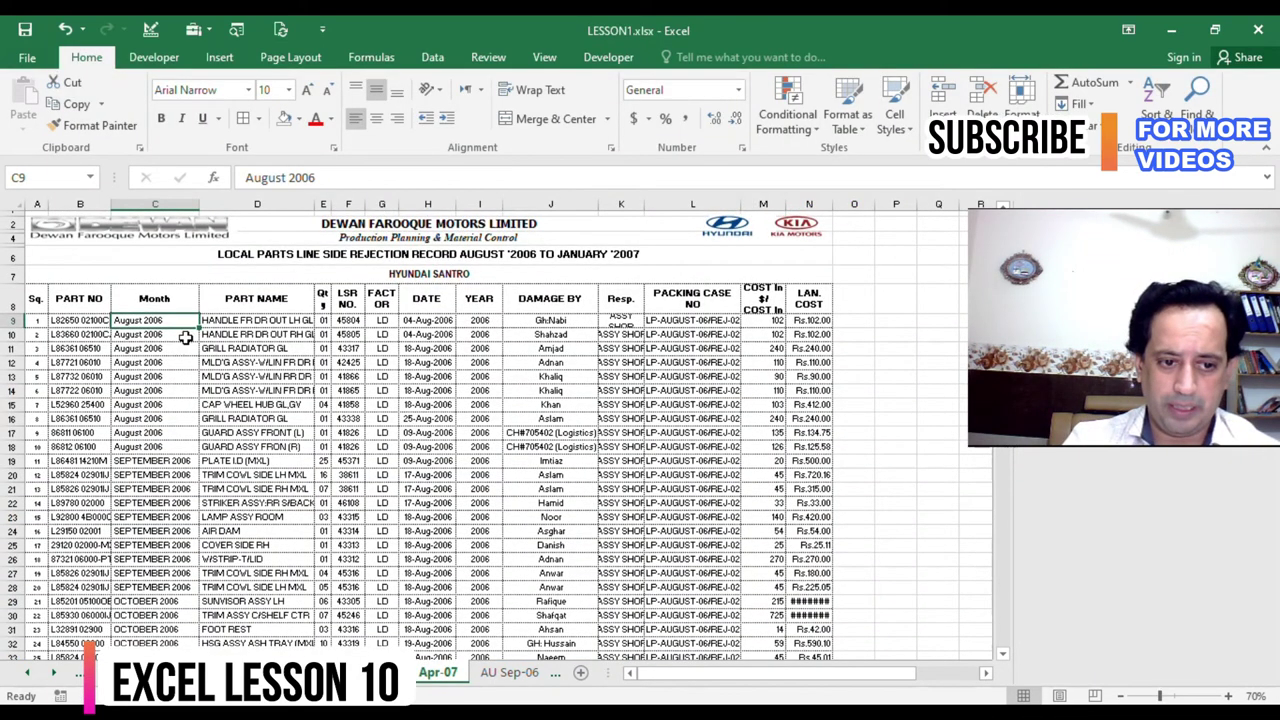
pyautogui.click(148, 300)
pyautogui.click(150, 322)
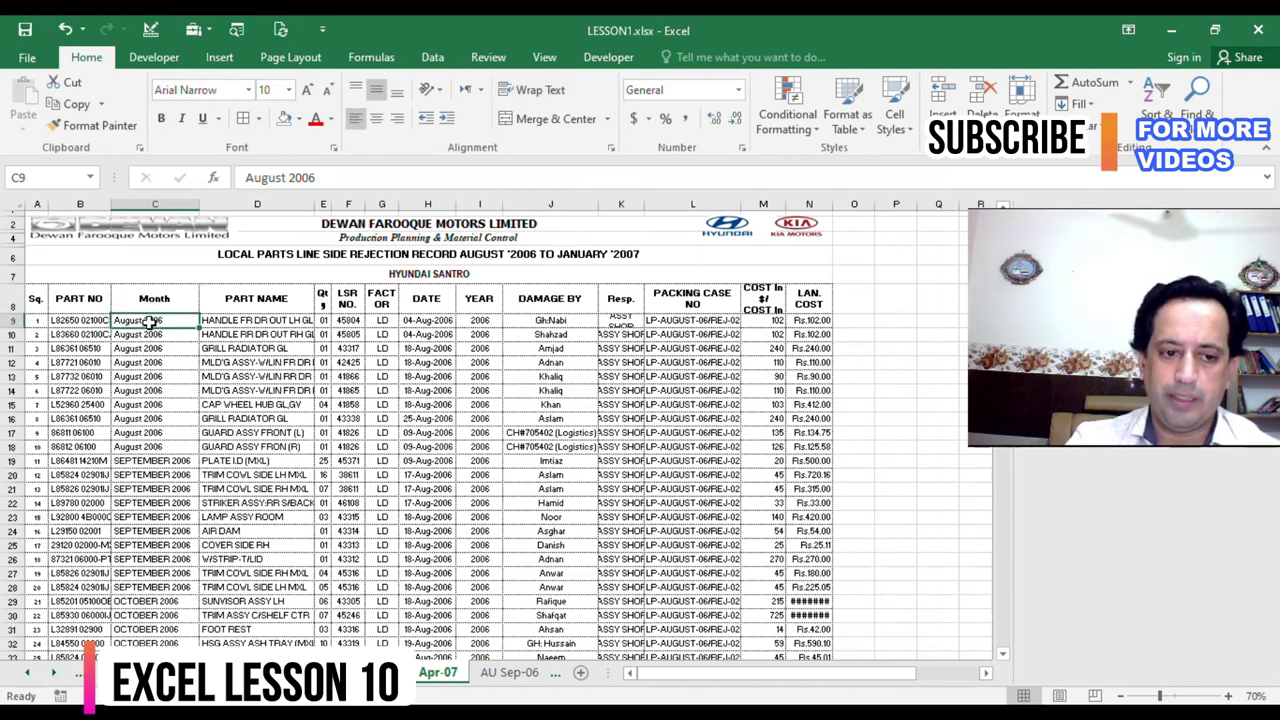
pyautogui.keyDown('shift'); pyautogui.click(148, 446); pyautogui.keyUp('shift')
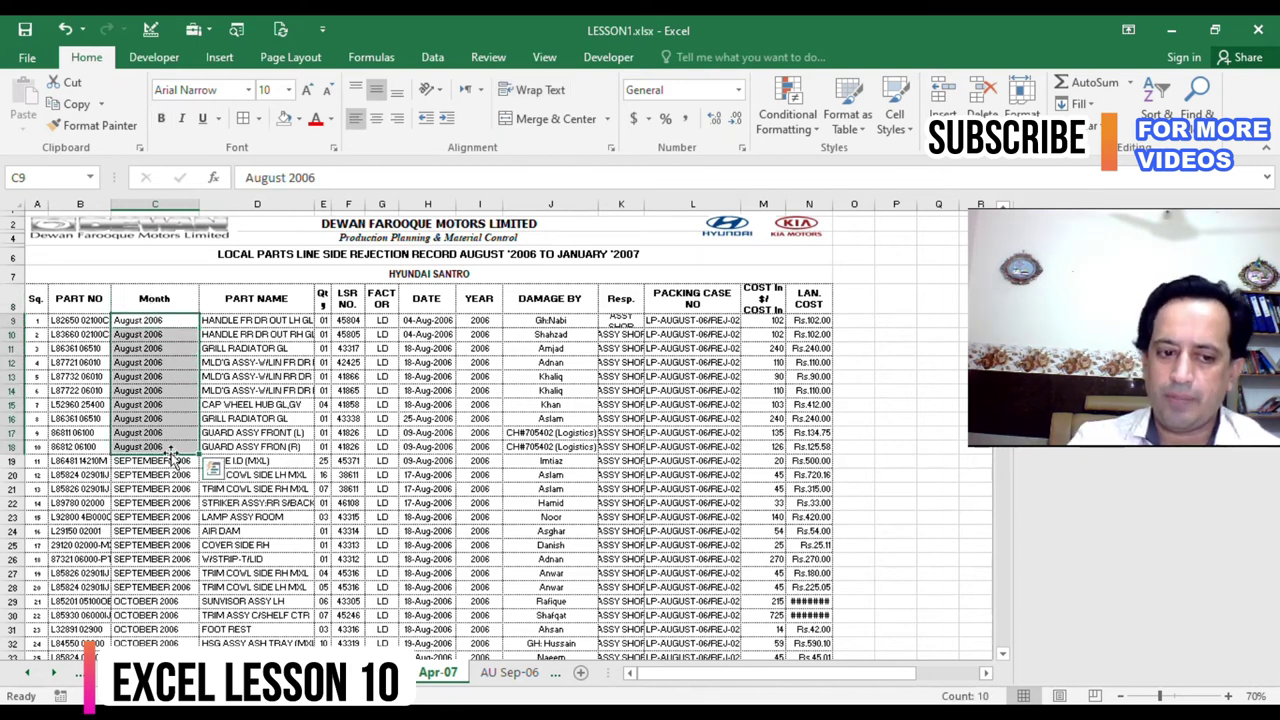
pyautogui.click(155, 462)
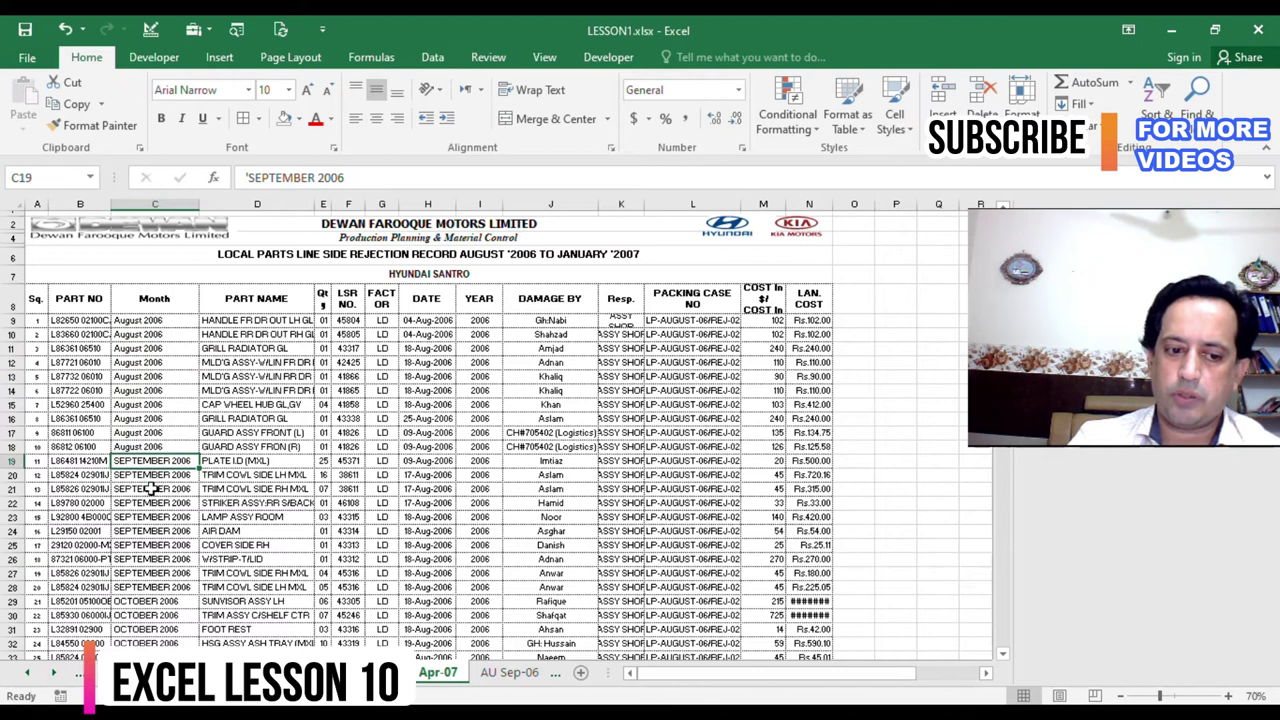
pyautogui.keyDown('shift'); pyautogui.click(160, 587); pyautogui.keyUp('shift')
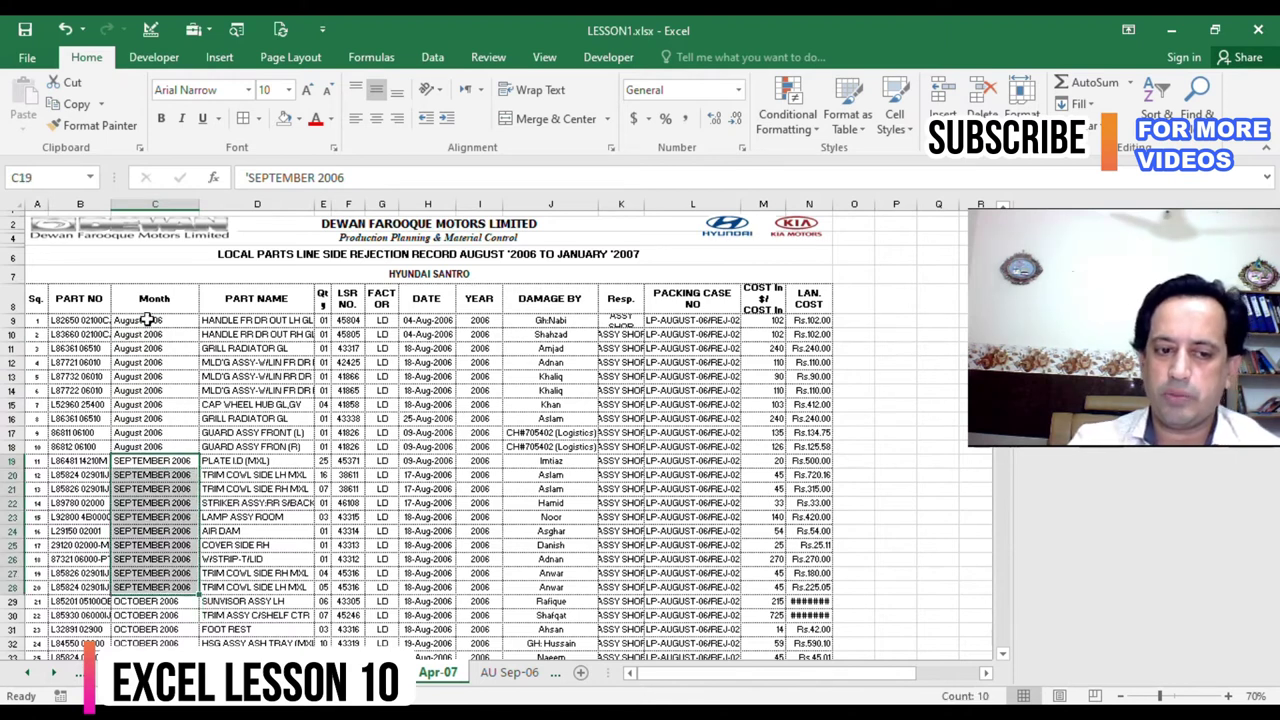
pyautogui.click(148, 321)
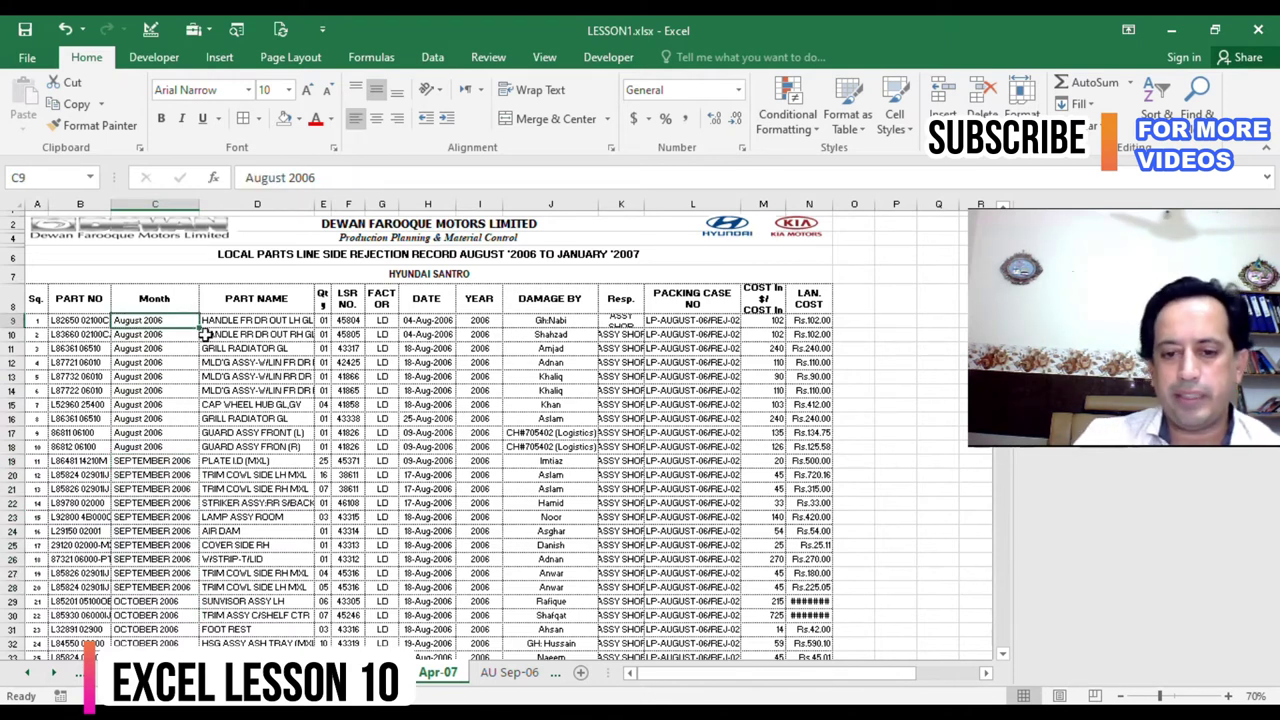
pyautogui.click(517, 679)
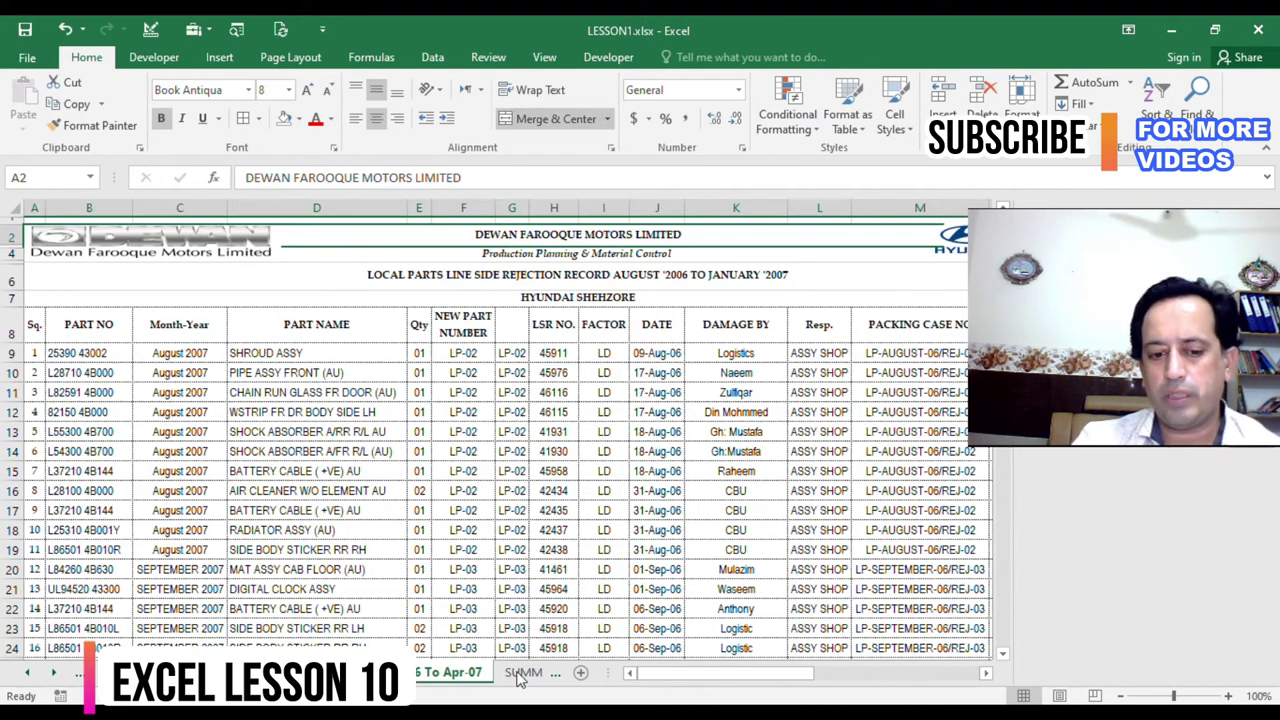
pyautogui.hotkey('ctrl', 'pageup')
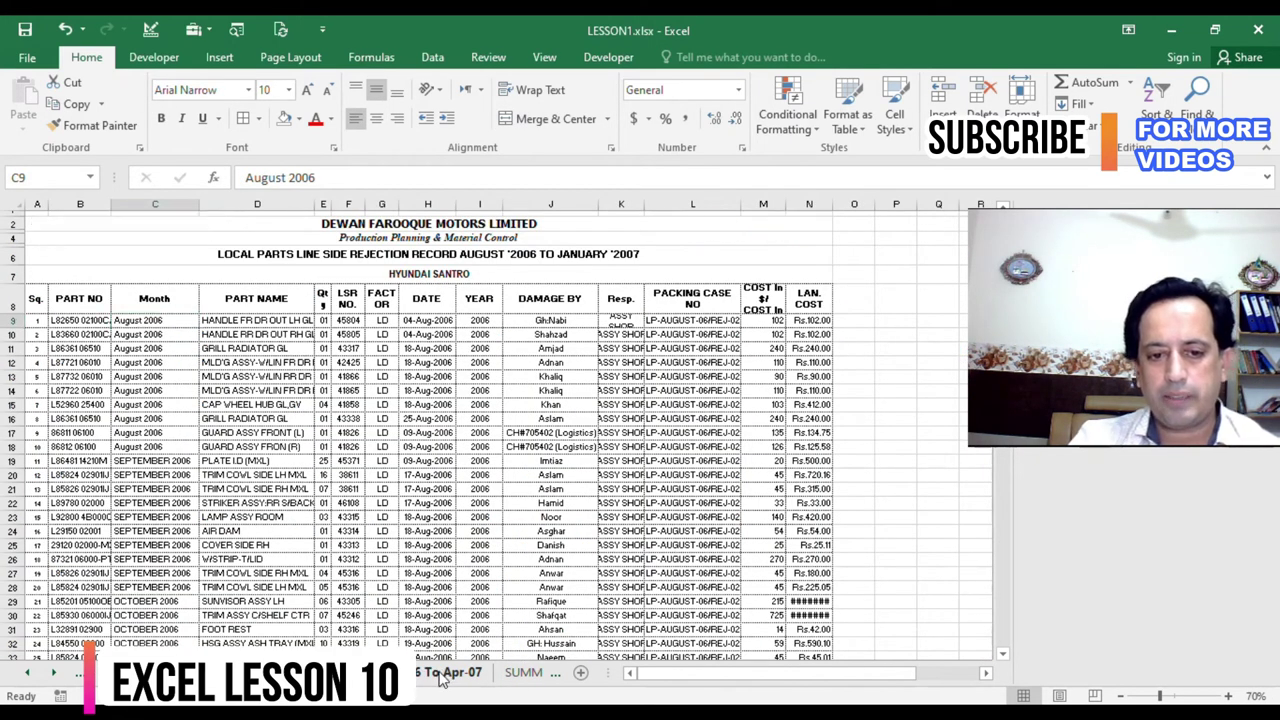
pyautogui.click(449, 678)
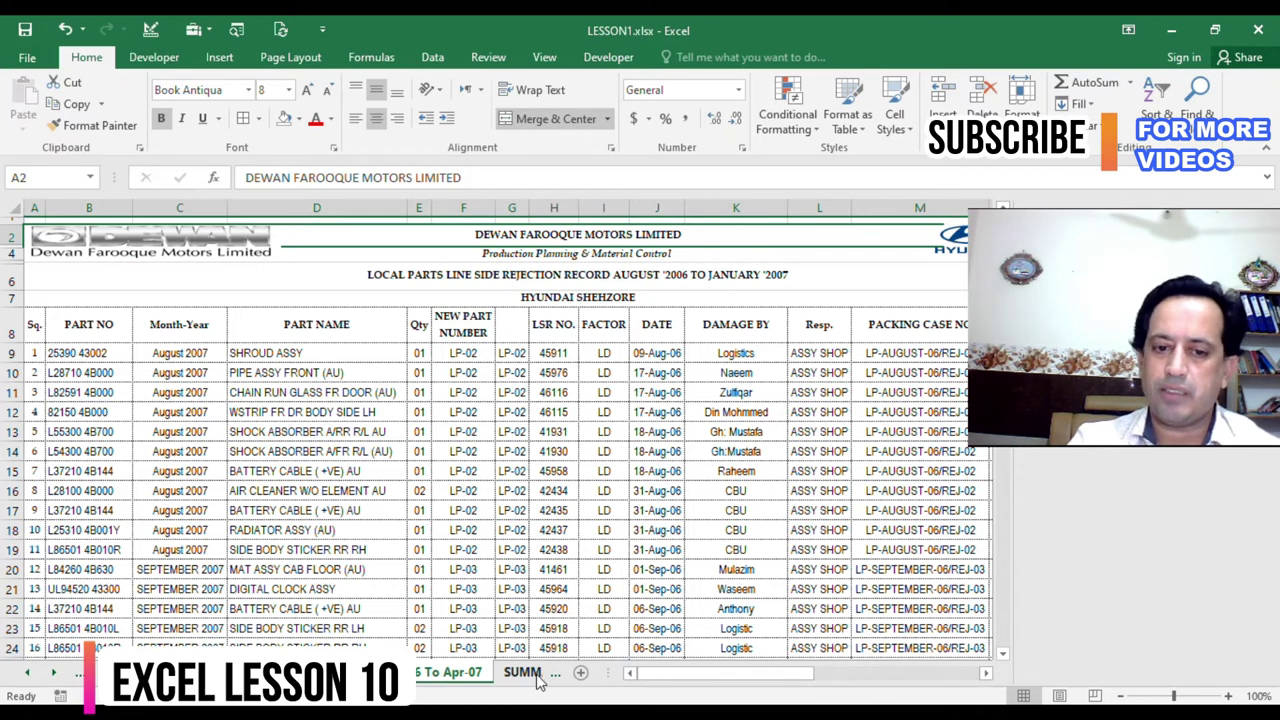
pyautogui.click(522, 673)
pyautogui.click(259, 330)
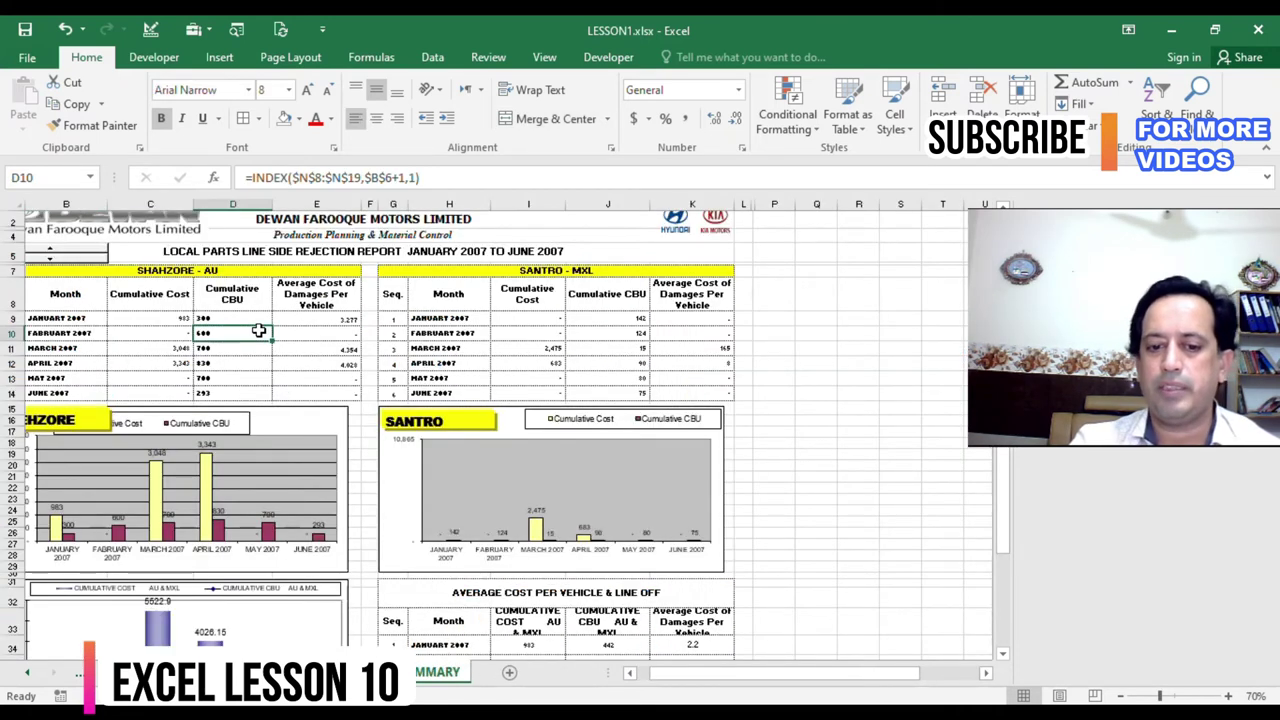
pyautogui.keyDown('ctrl'); pyautogui.scroll(2, 259, 330); pyautogui.keyUp('ctrl')
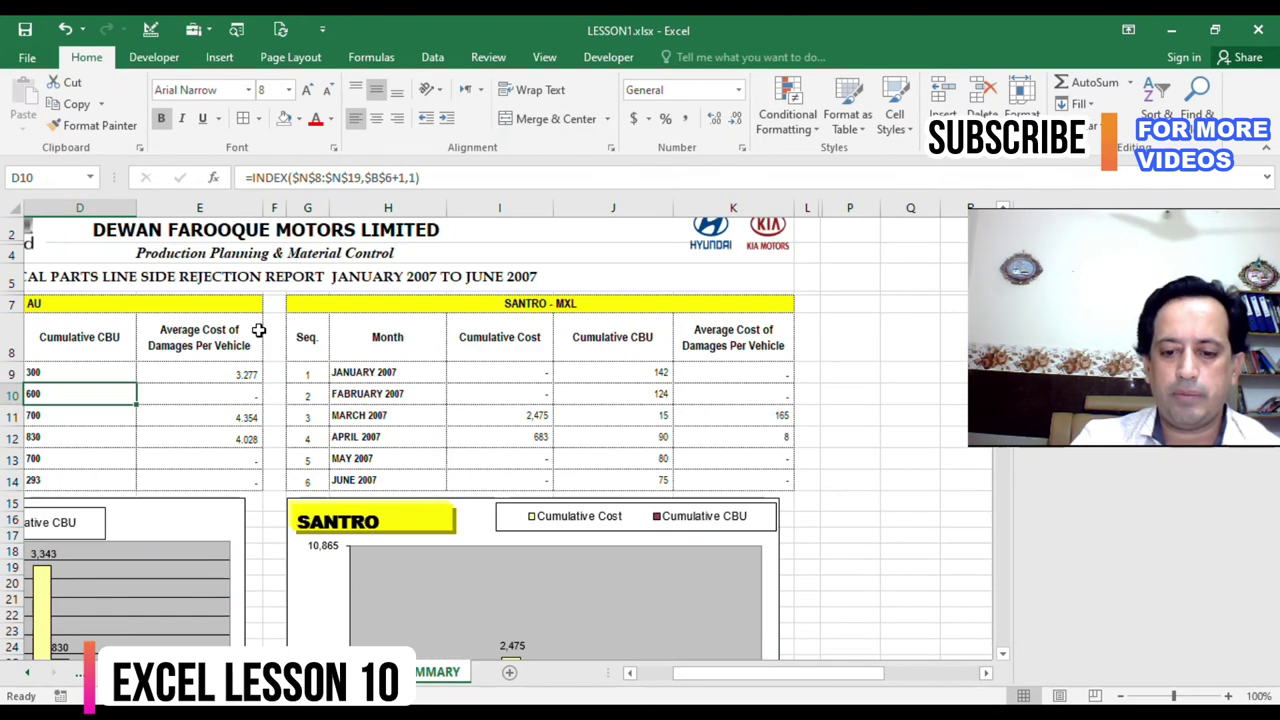
pyautogui.moveTo(726, 677); pyautogui.dragTo(660, 673)
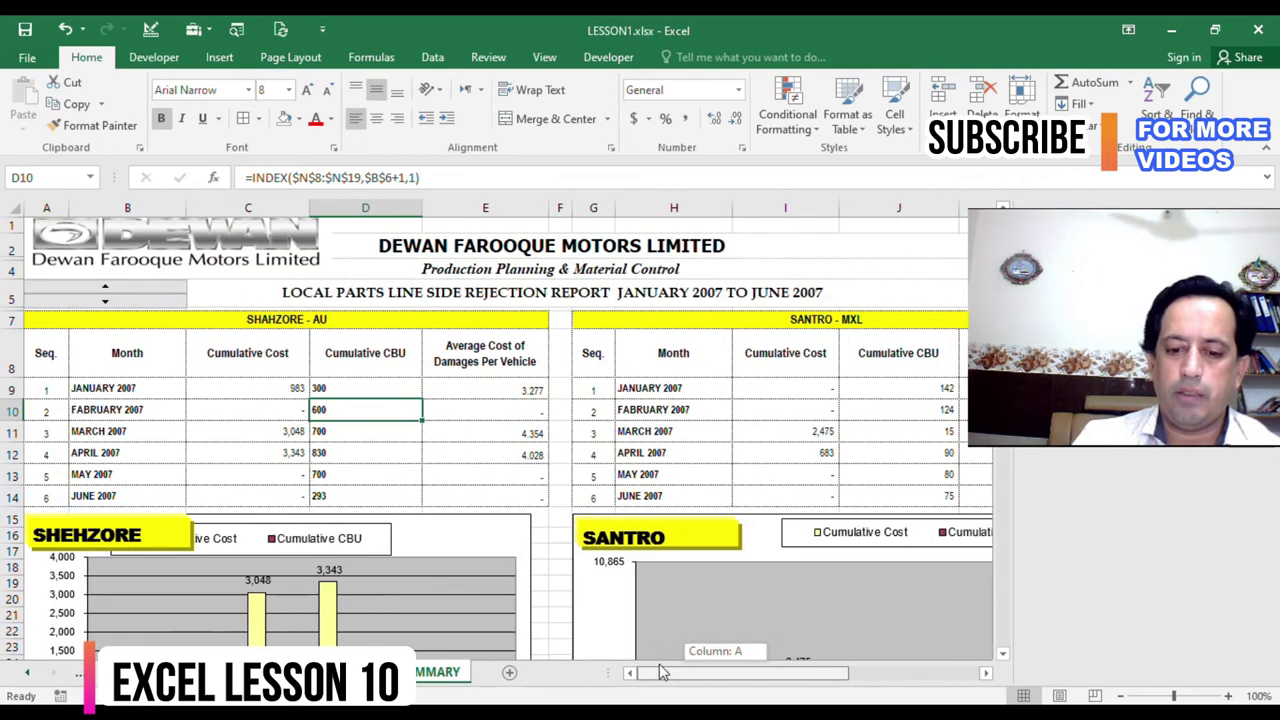
pyautogui.click(166, 395)
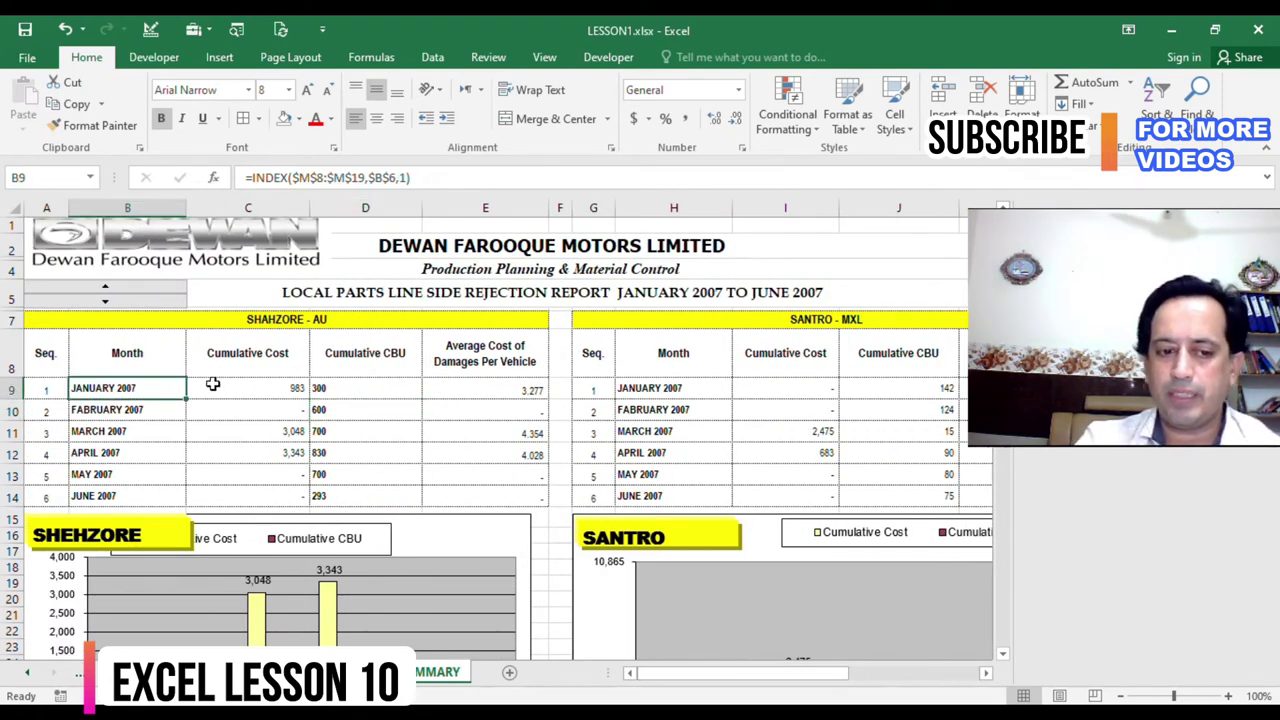
pyautogui.click(218, 384)
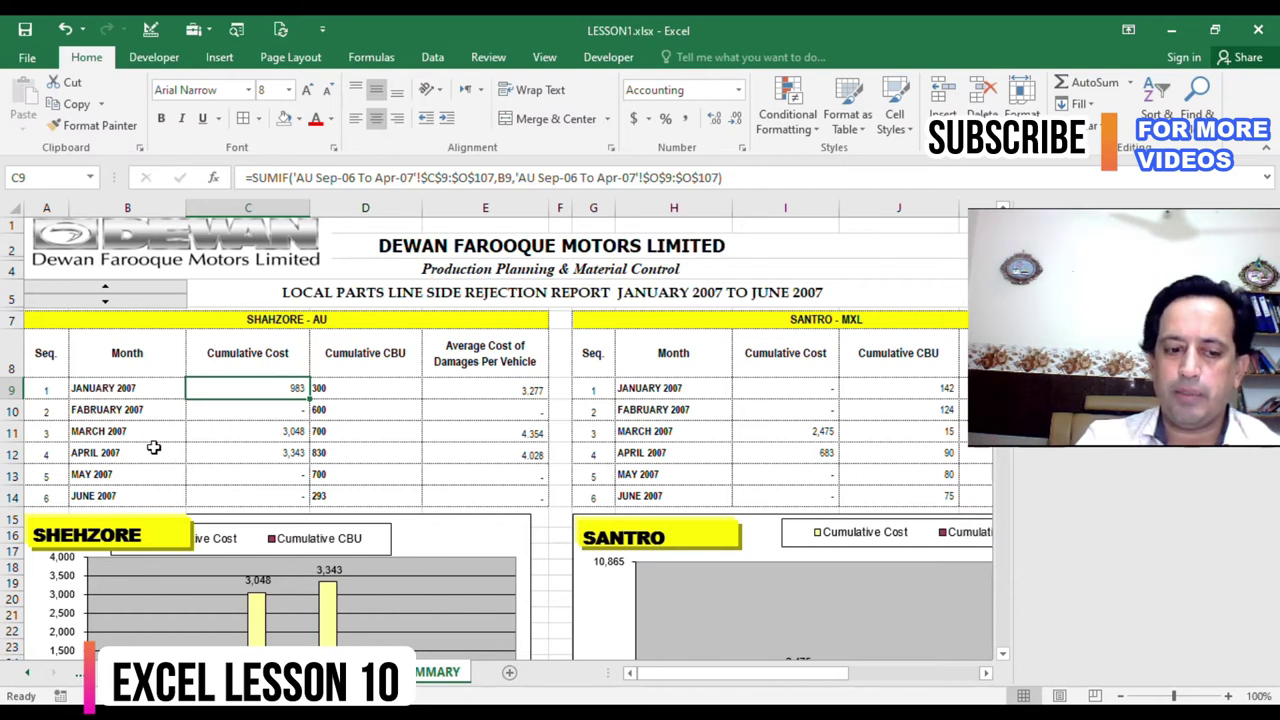
pyautogui.click(90, 390)
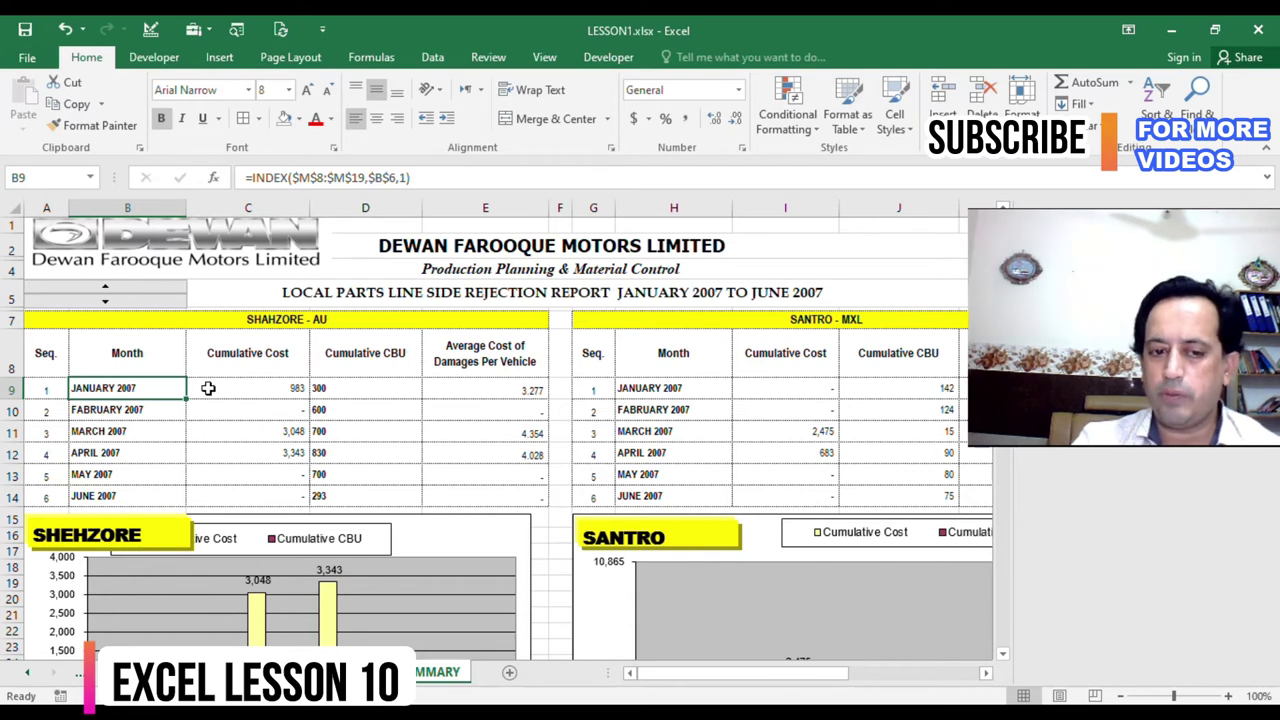
pyautogui.click(208, 388)
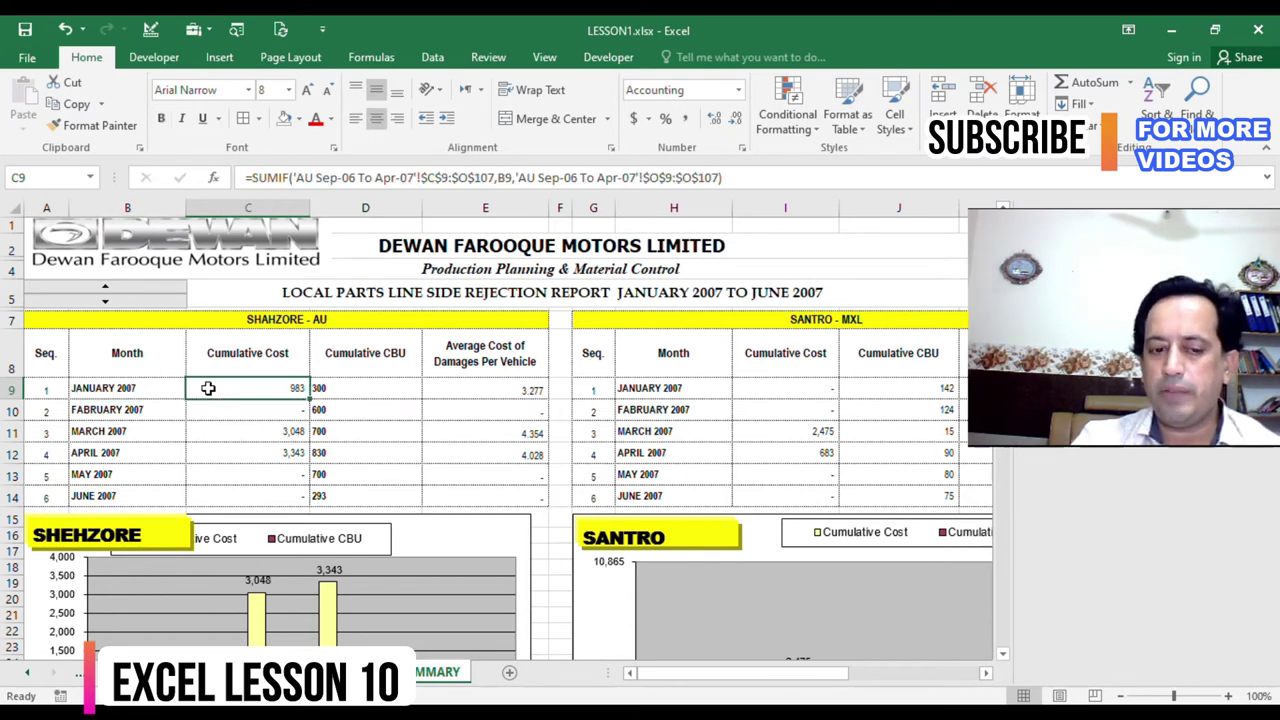
pyautogui.click(100, 390)
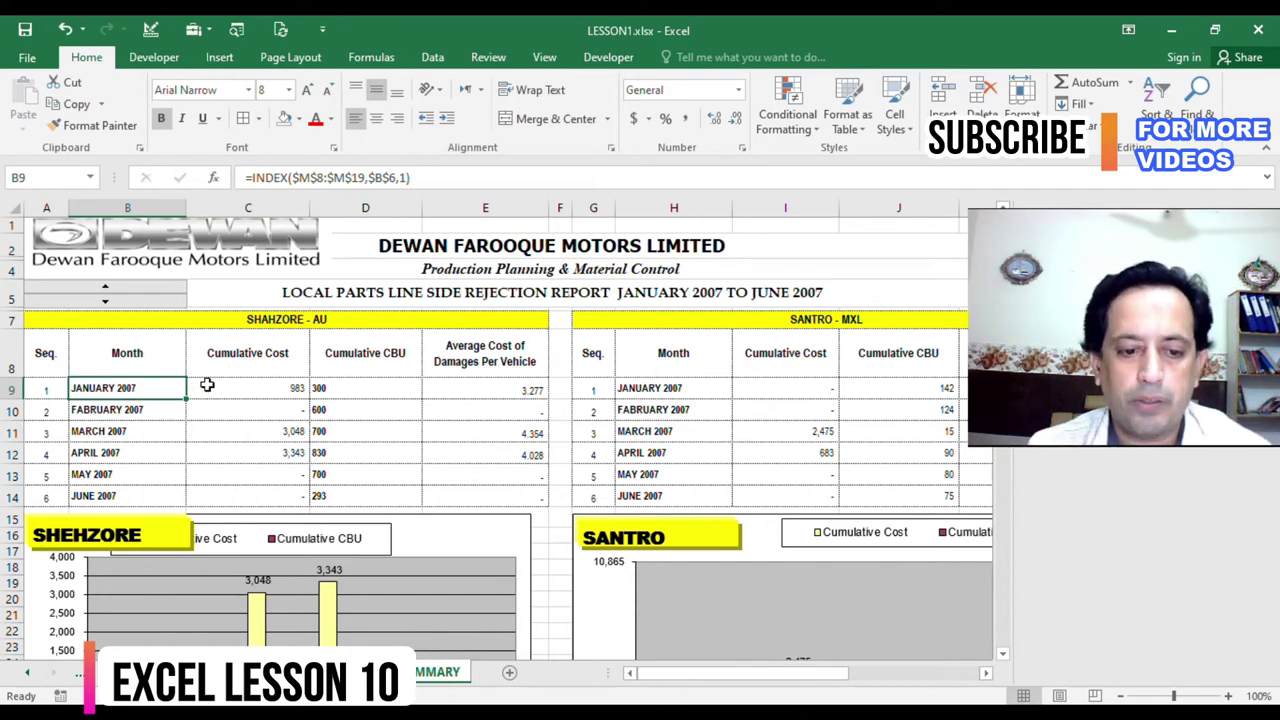
pyautogui.click(207, 387)
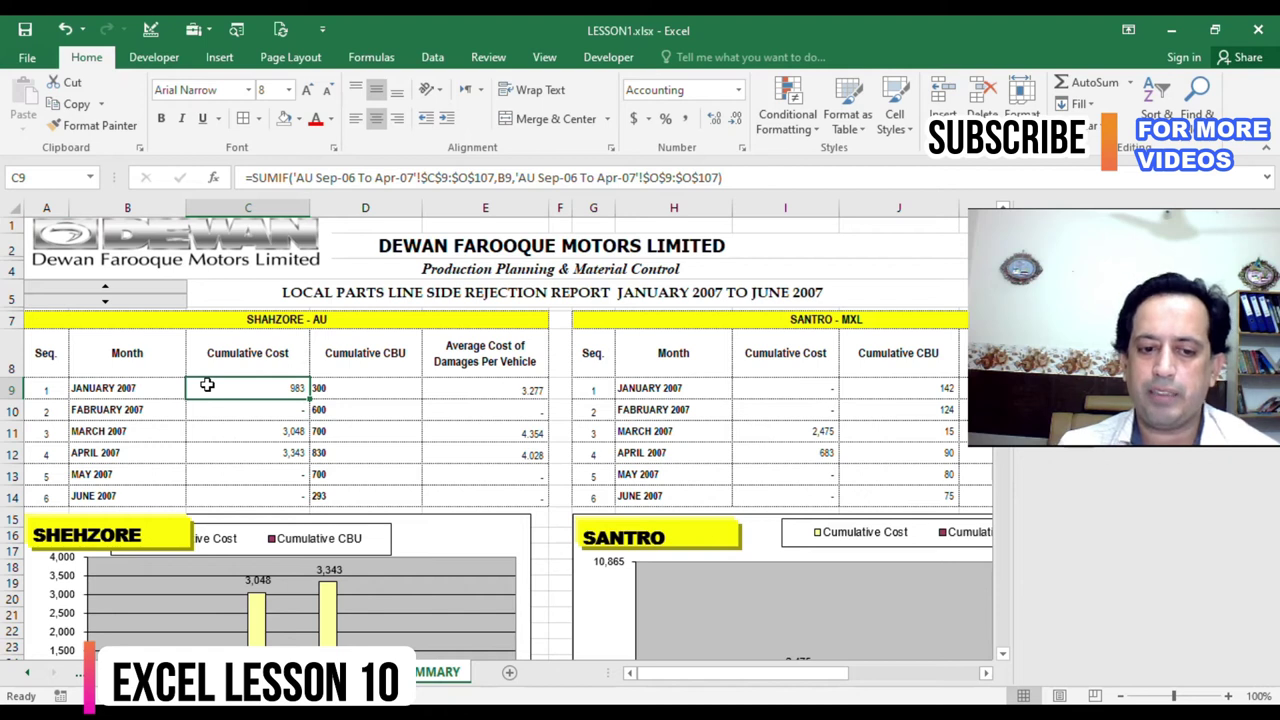
pyautogui.click(27, 676)
pyautogui.click(27, 676)
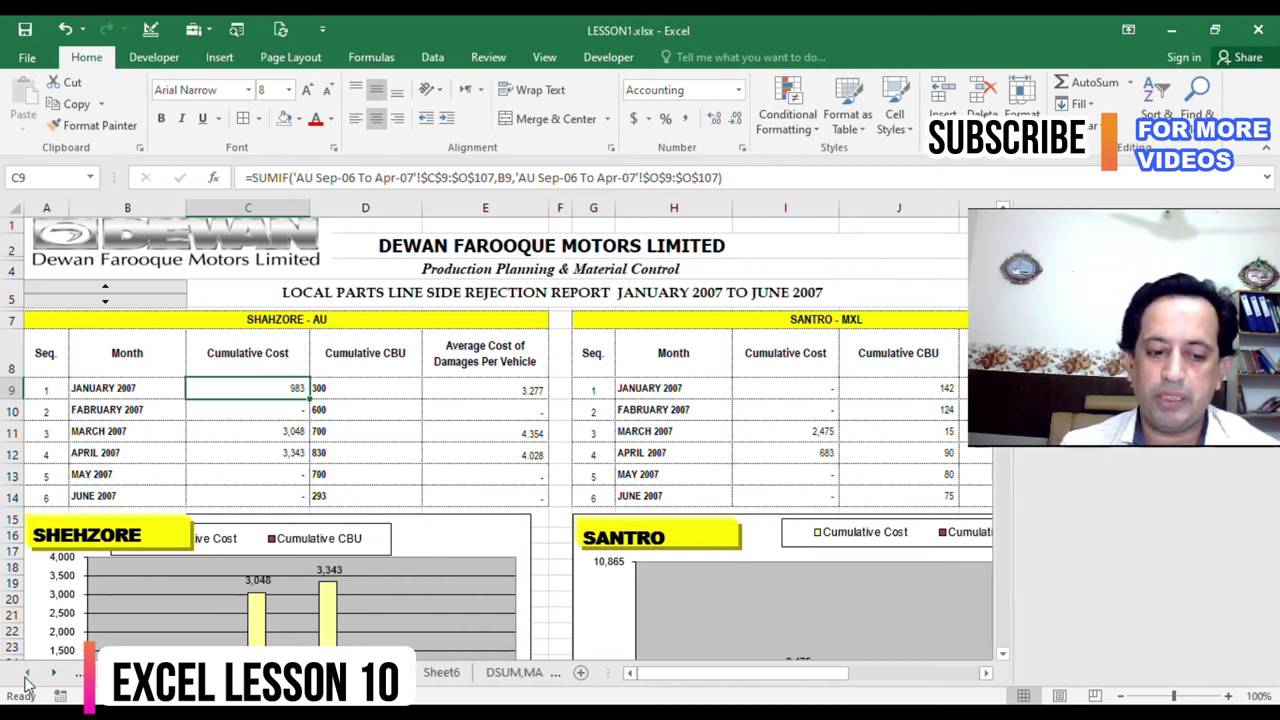
pyautogui.click(27, 677)
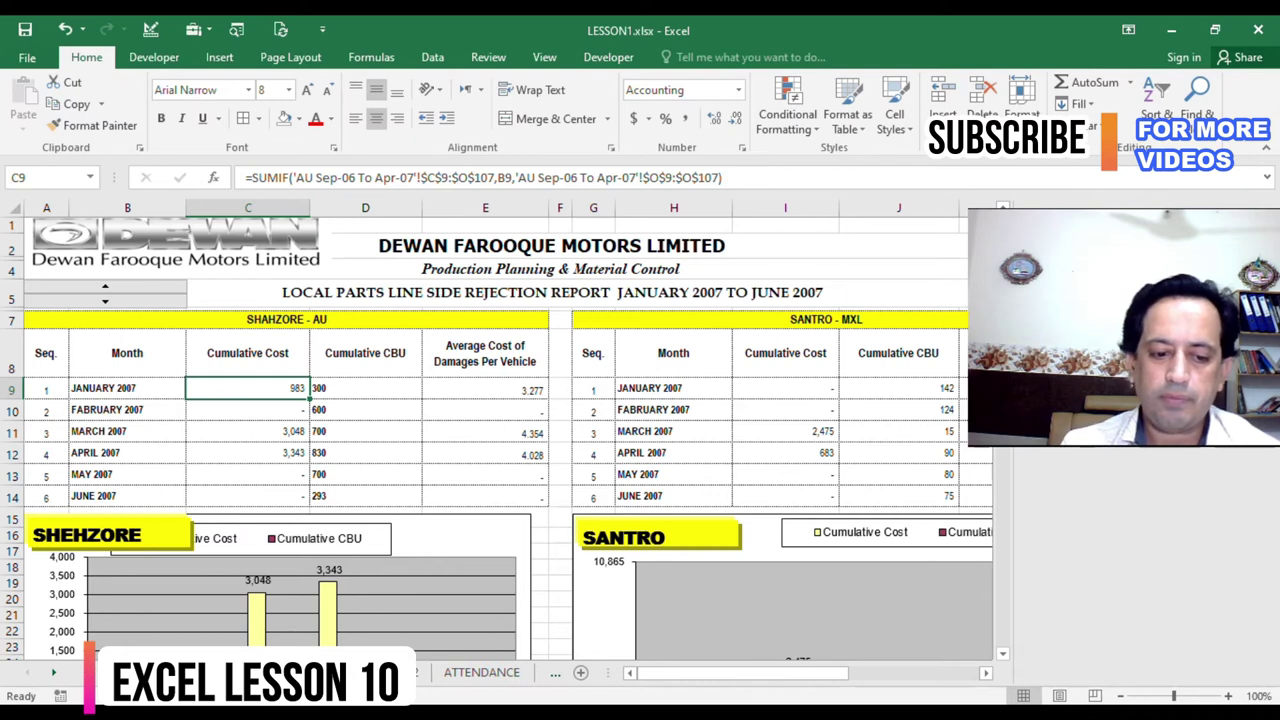
# - On the KASHMIR GENERAL STORE sheet, inspect the customer name in C3 and the SUMIF formula in D3
pyautogui.click(370, 672)
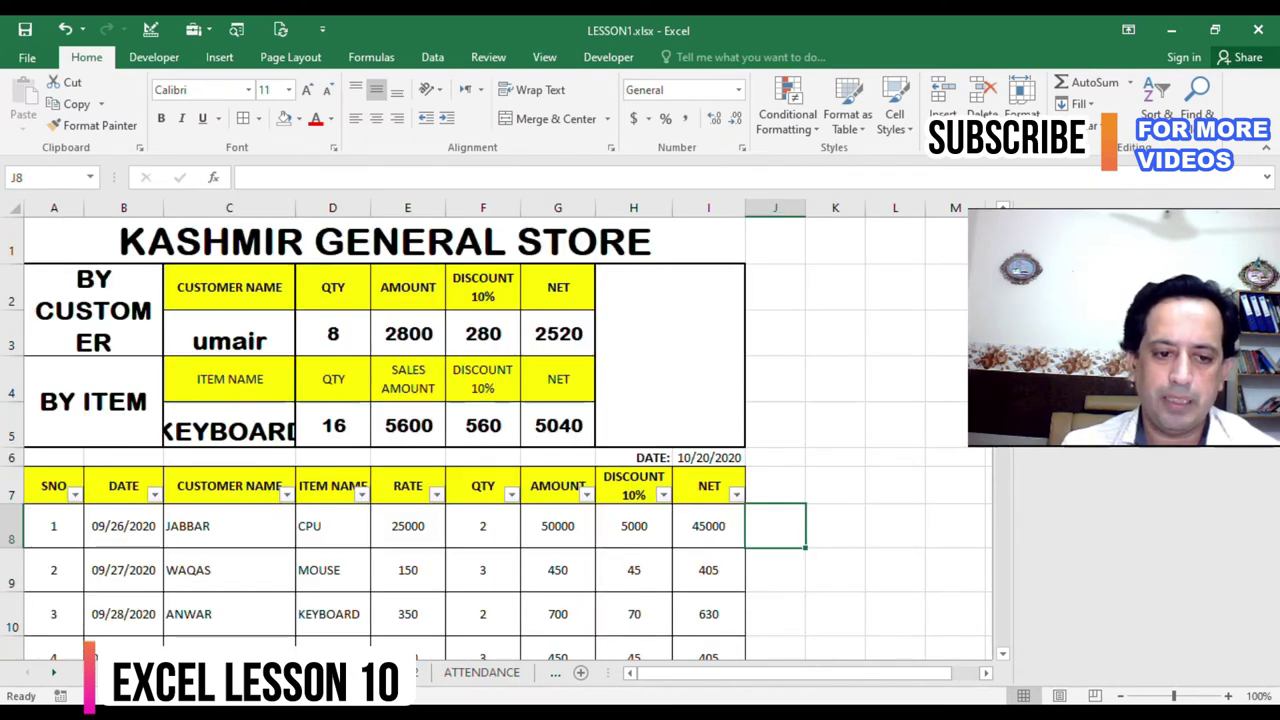
pyautogui.click(223, 327)
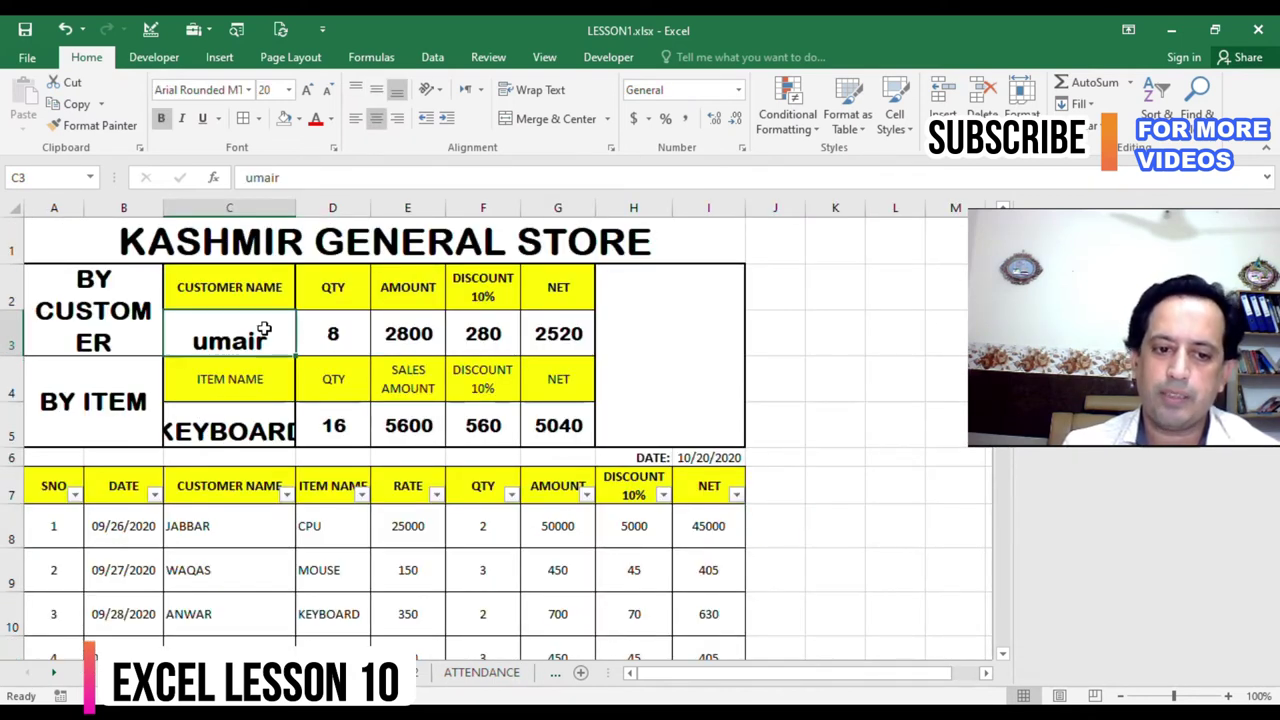
pyautogui.click(336, 334)
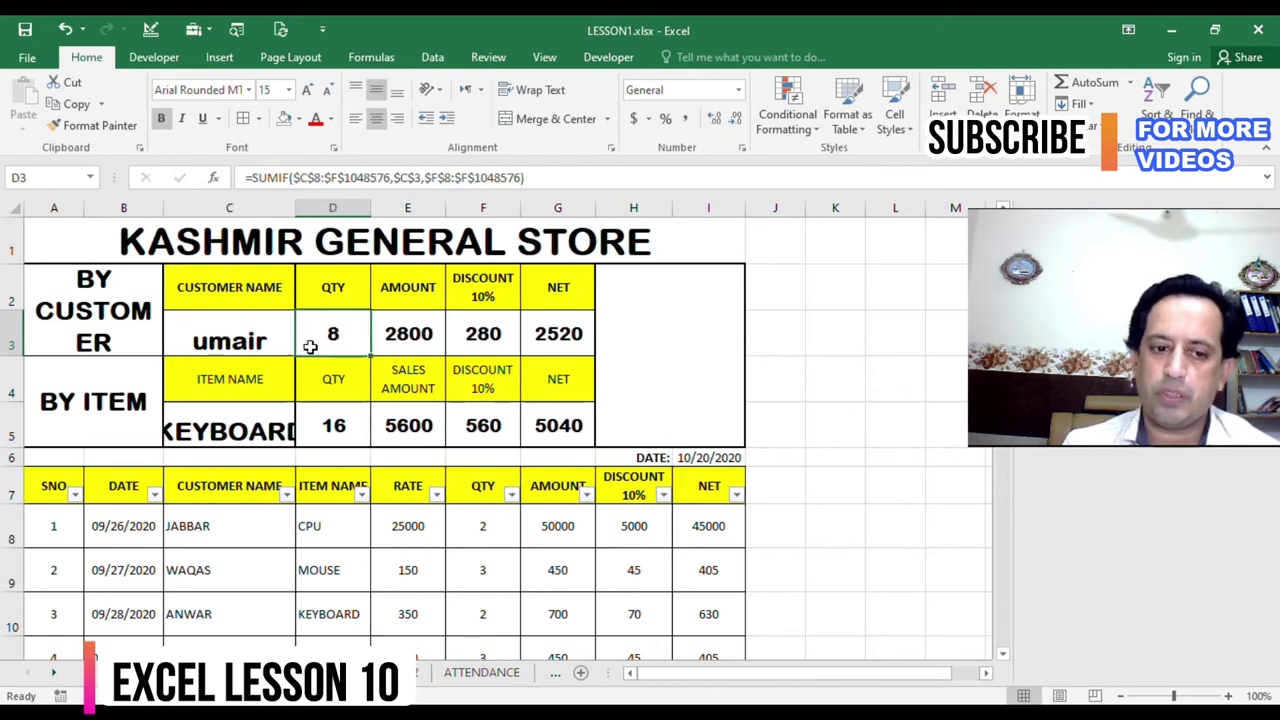
pyautogui.scroll(-4, 207, 583)
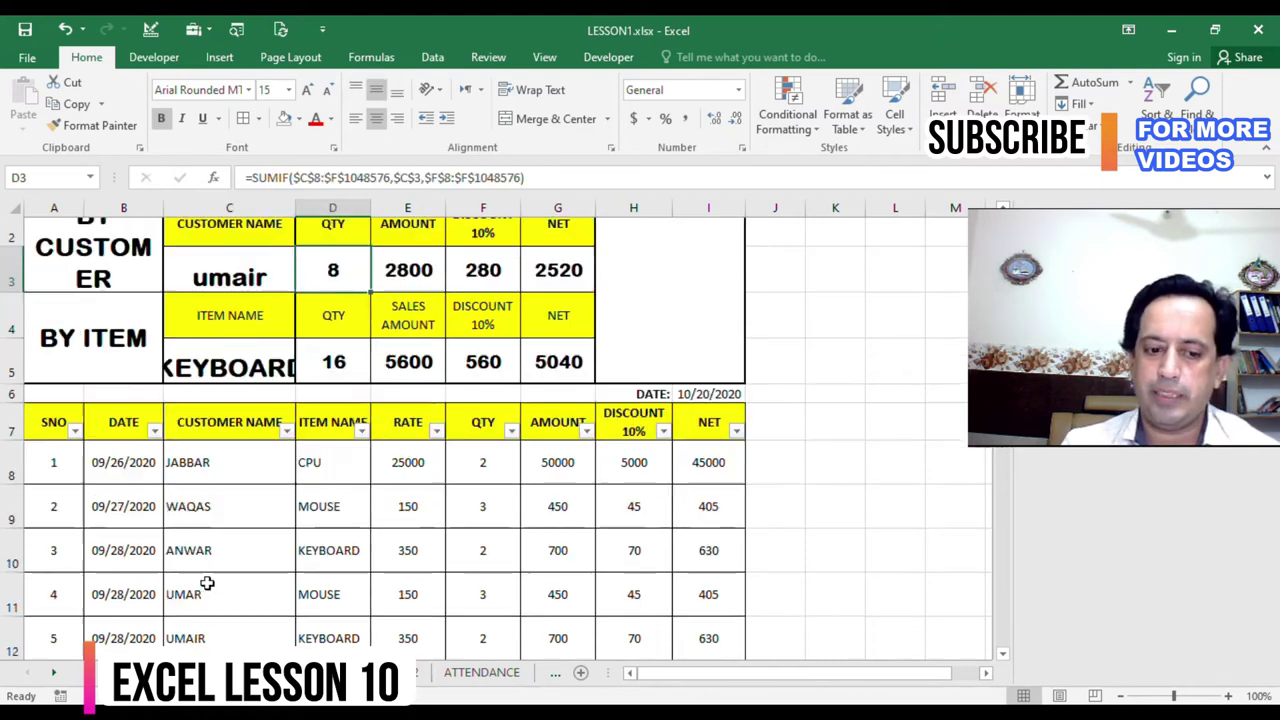
pyautogui.scroll(2, 207, 583)
pyautogui.scroll(2, 207, 583)
pyautogui.scroll(-2, 207, 583)
pyautogui.scroll(3, 207, 583)
pyautogui.scroll(1, 210, 578)
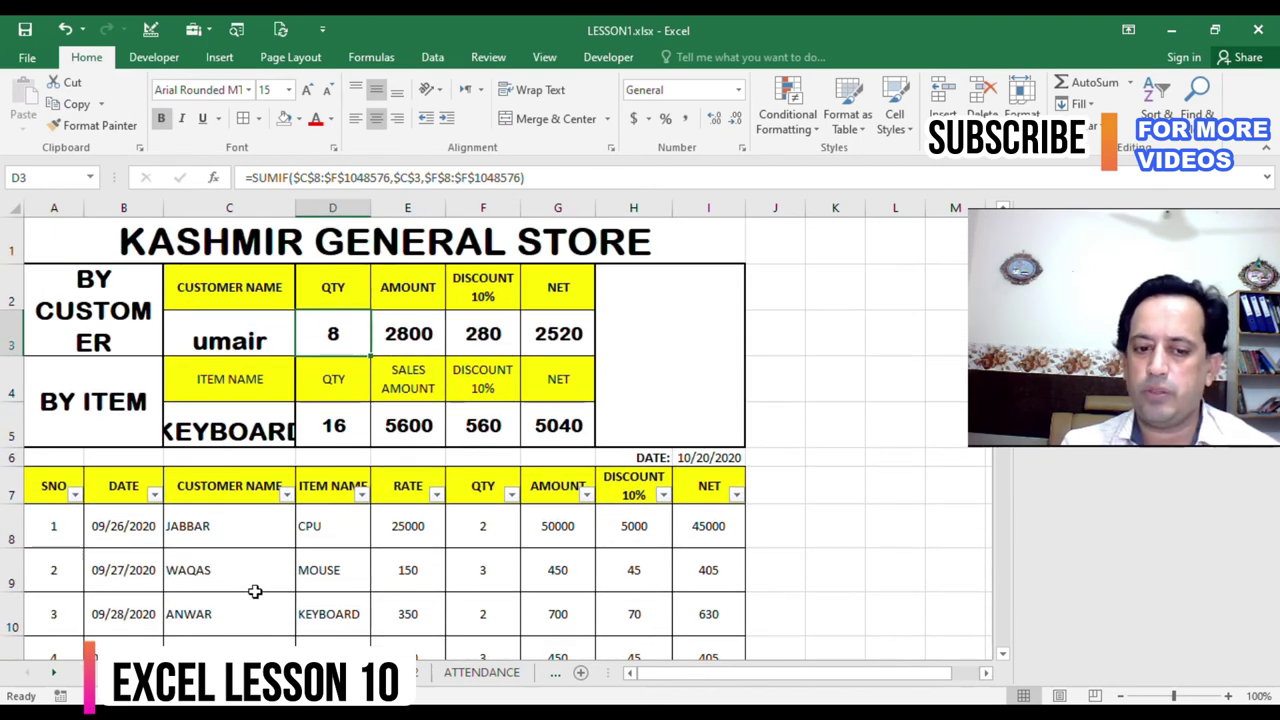
# - Scroll the sheet tab bar back toward the SUMMARY tab
pyautogui.click(52, 678)
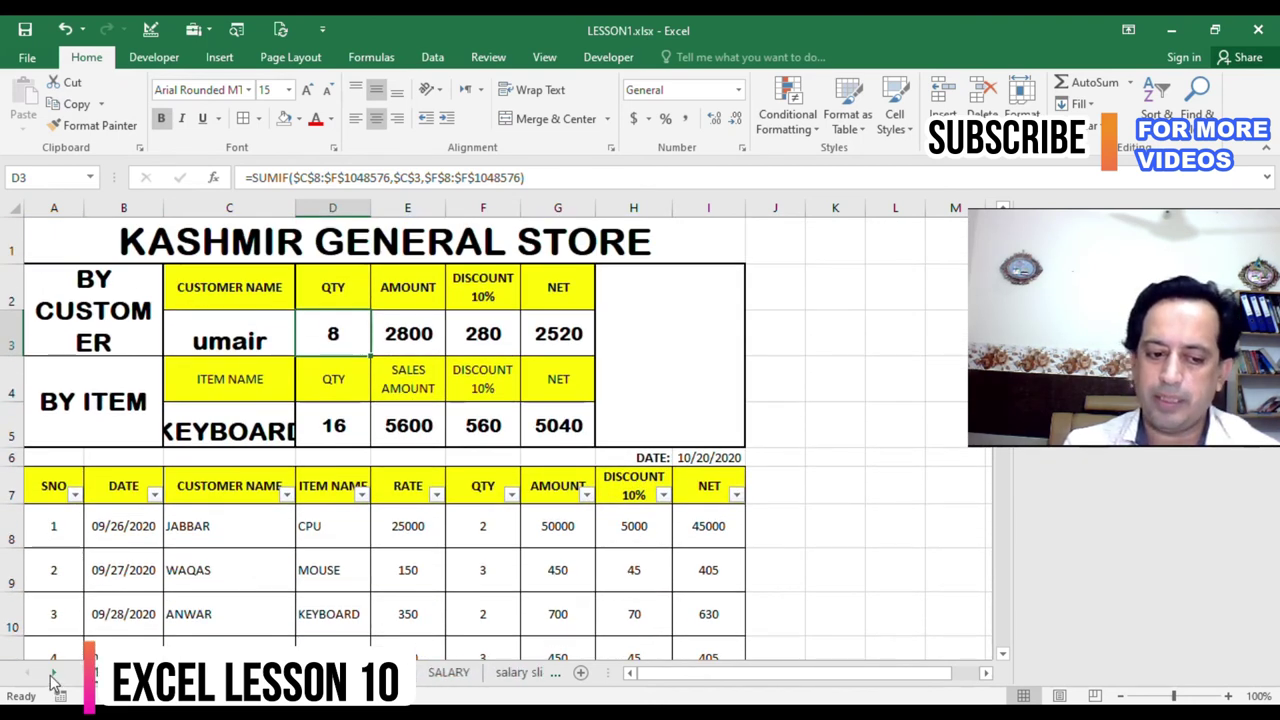
pyautogui.click(52, 678)
pyautogui.click(52, 678)
pyautogui.click(52, 678)
pyautogui.click(52, 678)
pyautogui.click(52, 678)
pyautogui.click(54, 678)
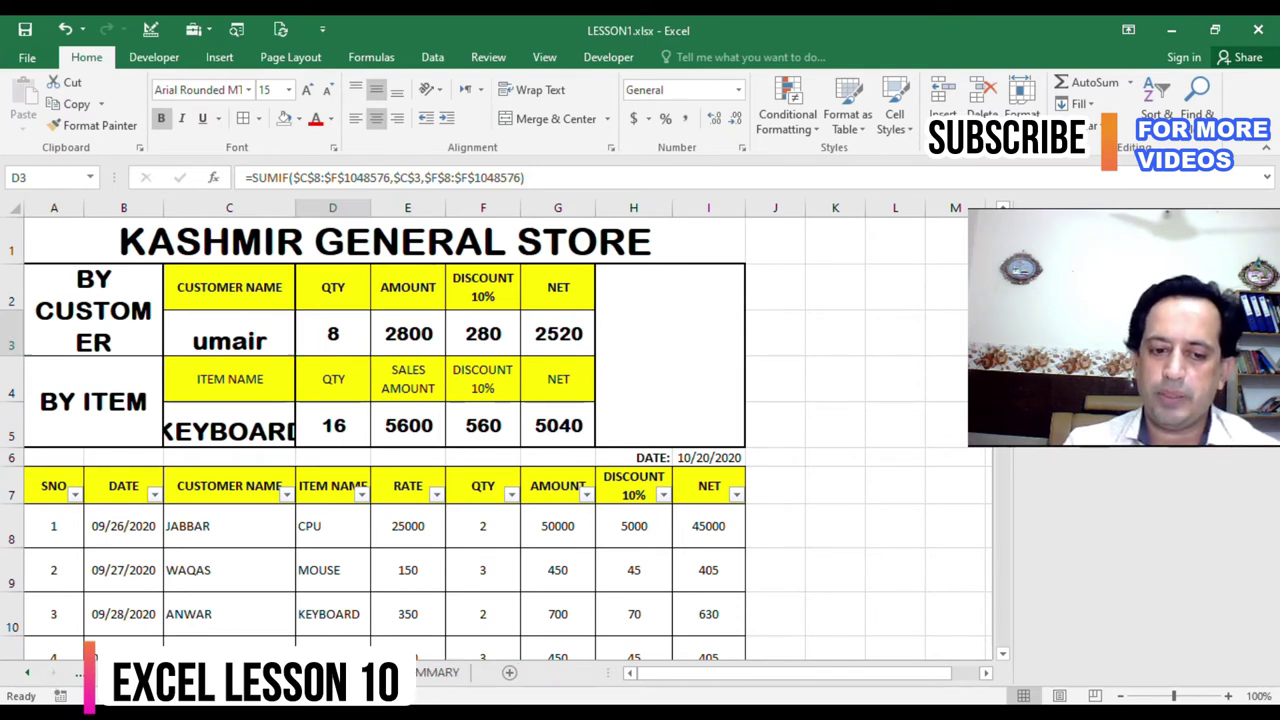
# - Check the August 2006 entries C9:C18 and landed costs N9:N18, then go back to SUMMARY
pyautogui.click(300, 672)
pyautogui.moveTo(163, 332); pyautogui.dragTo(166, 448)
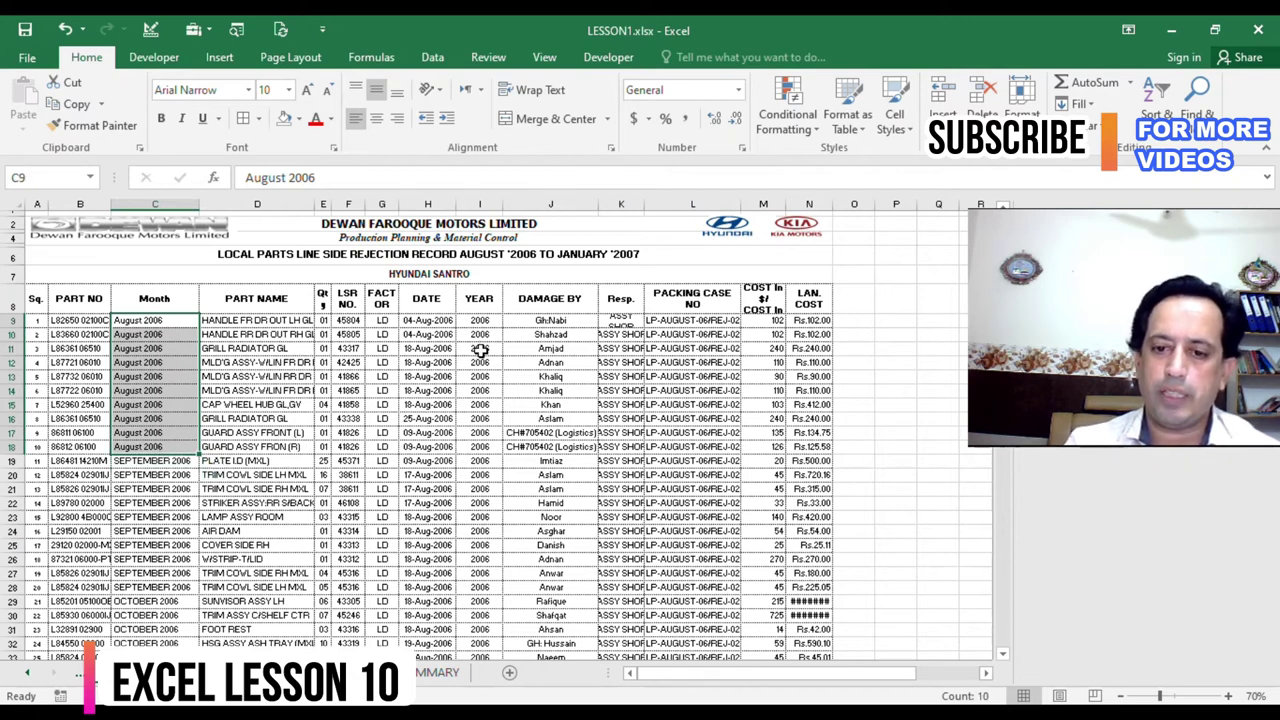
pyautogui.moveTo(808, 320); pyautogui.dragTo(806, 450)
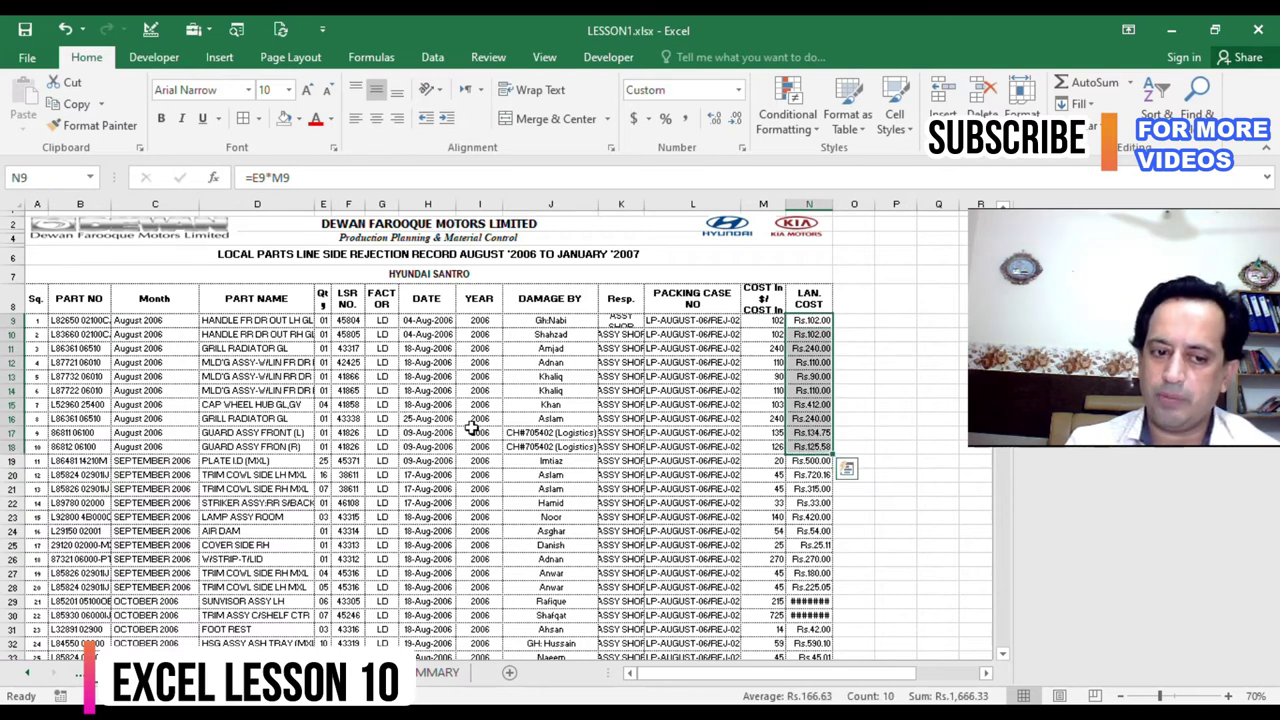
pyautogui.click(150, 448)
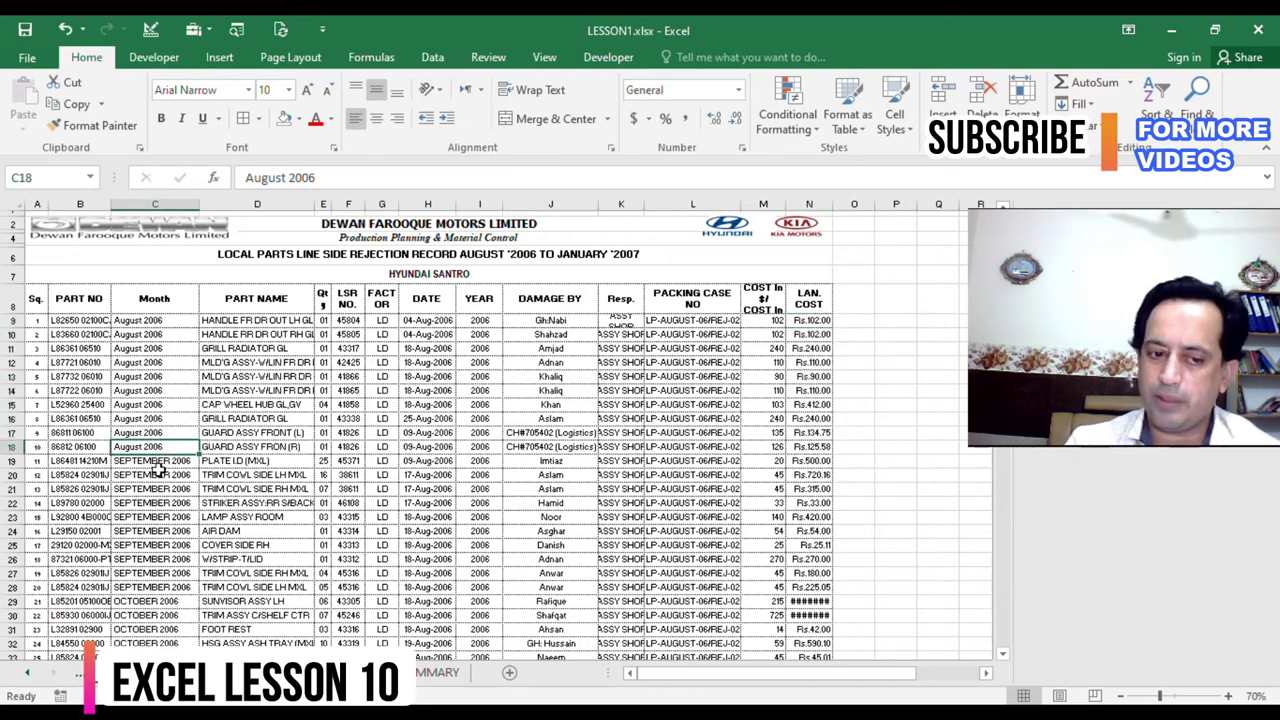
pyautogui.click(156, 462)
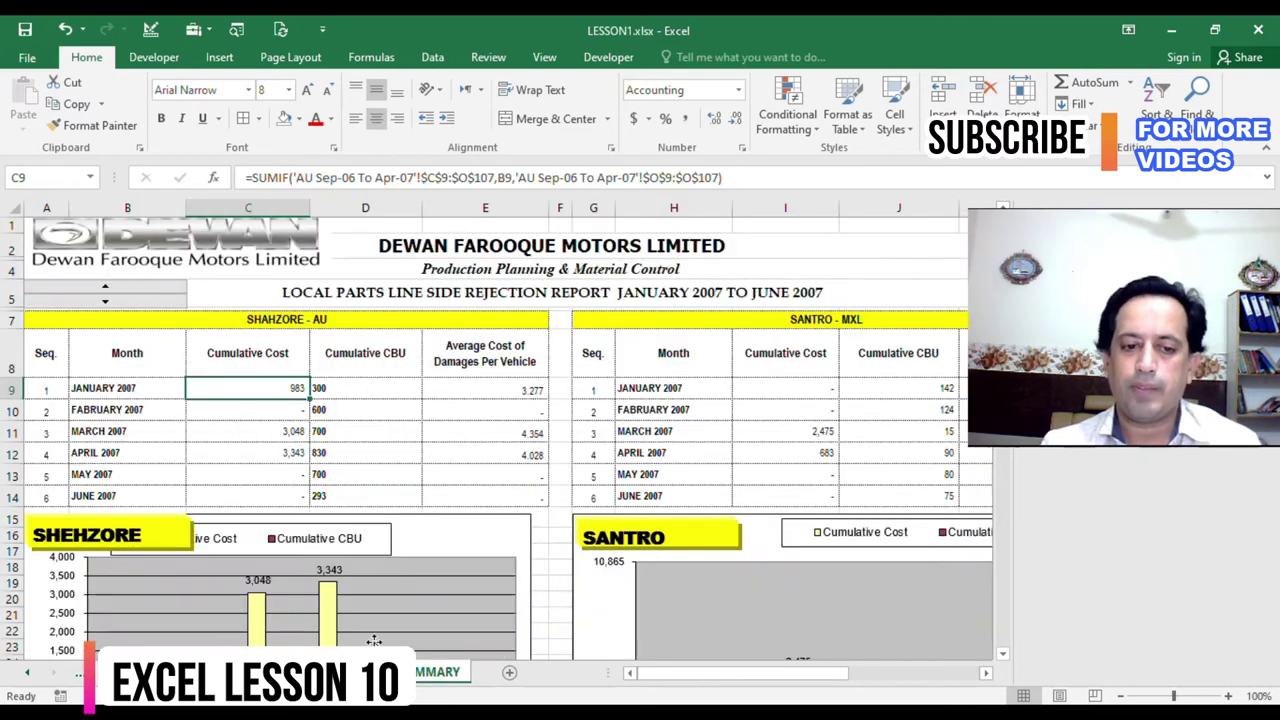
pyautogui.click(431, 673)
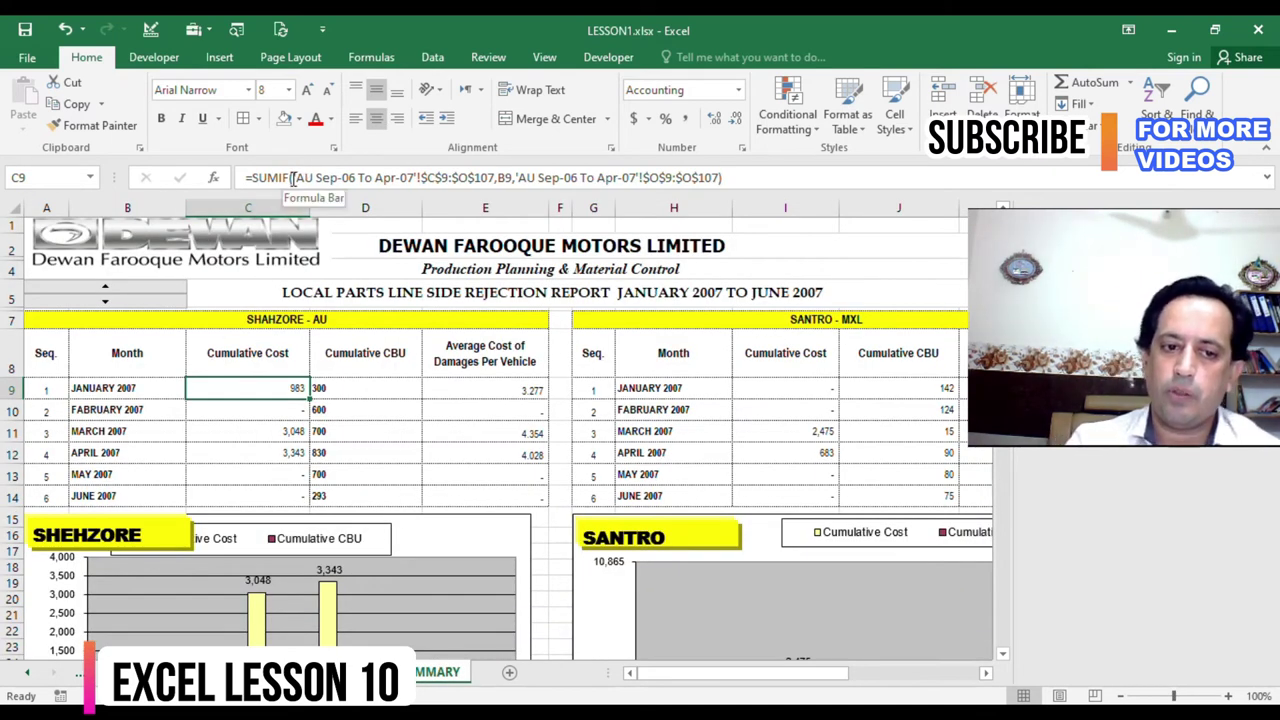
# - Make C9 a SUMIF on the B9 month summing O9:O107, giving 983
pyautogui.click(343, 177)
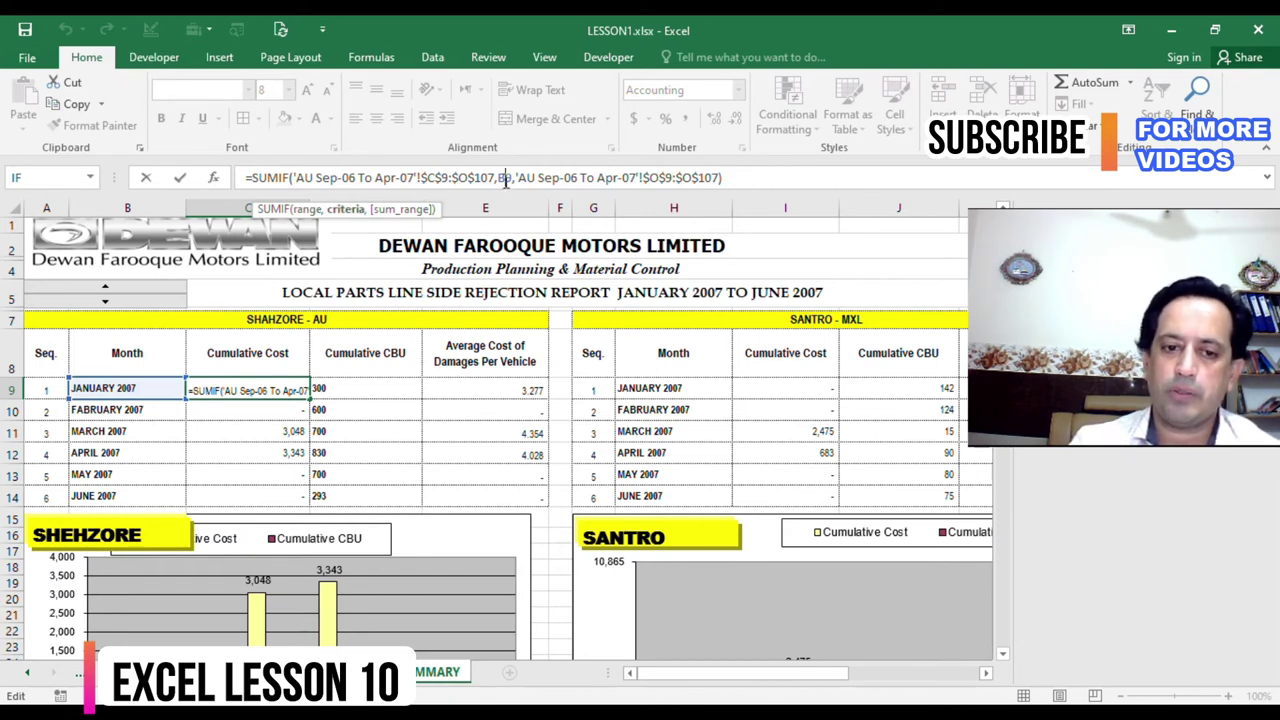
pyautogui.click(104, 397)
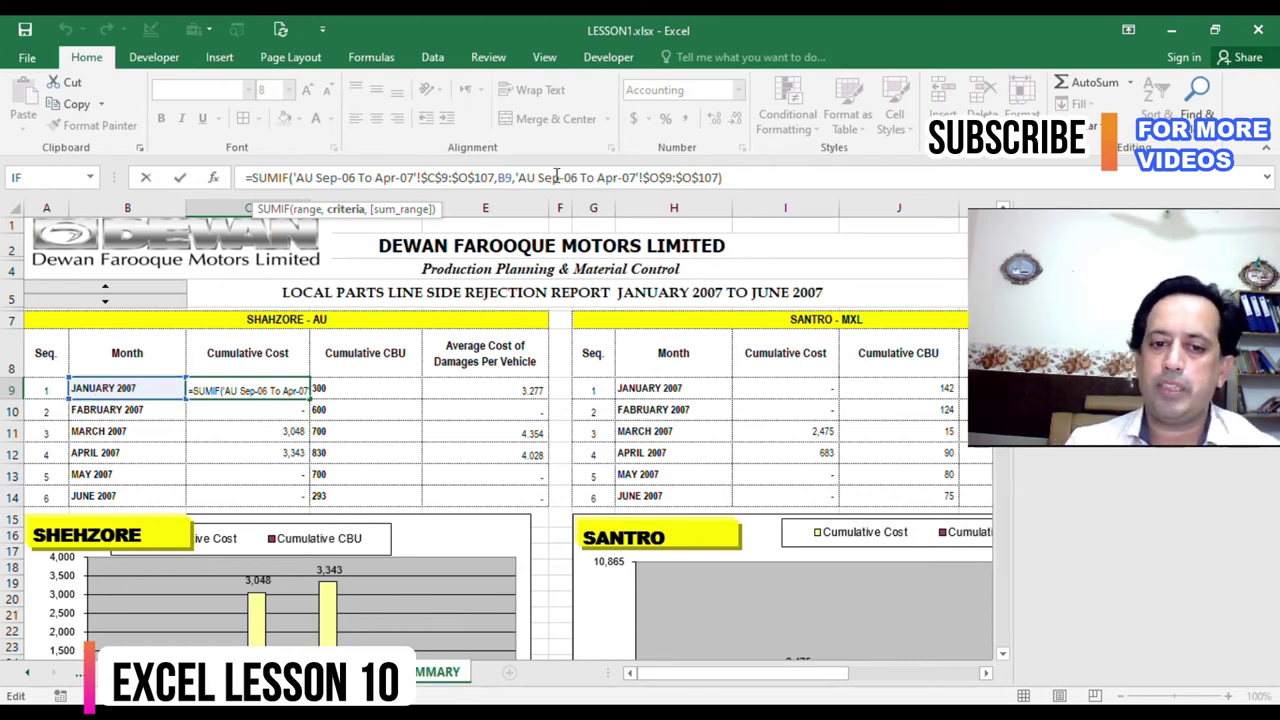
pyautogui.moveTo(515, 177); pyautogui.dragTo(714, 180)
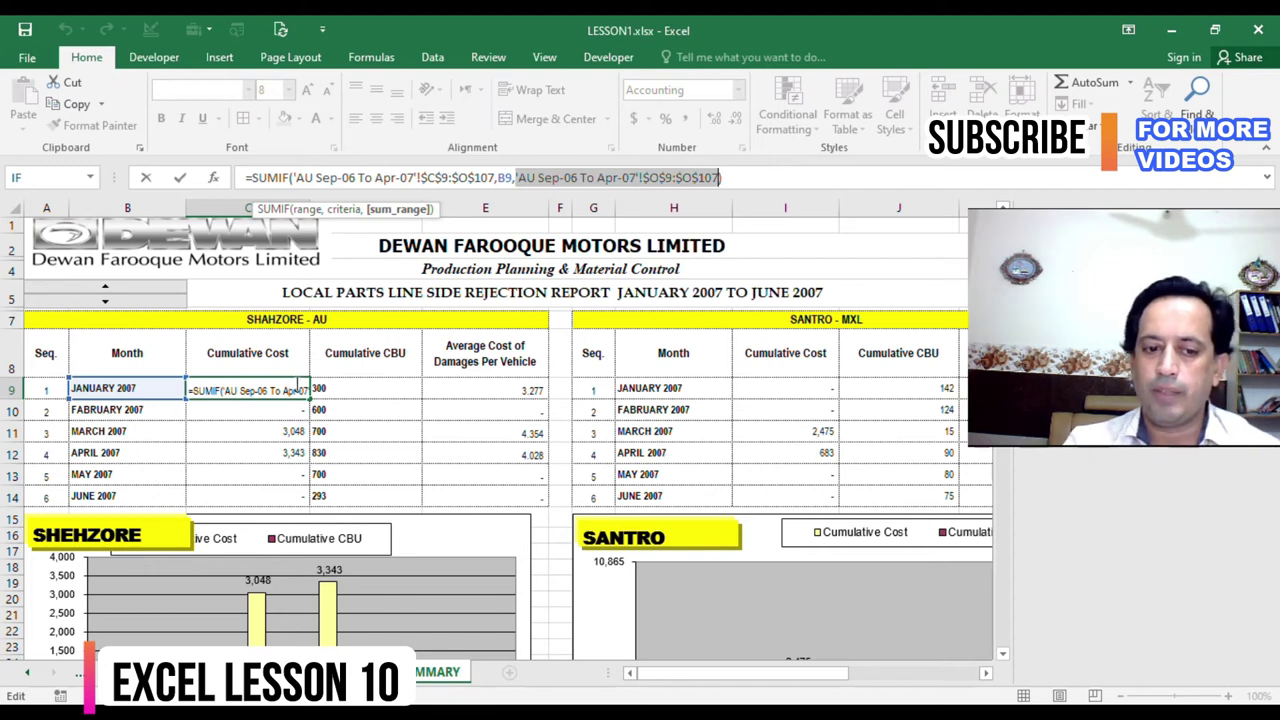
pyautogui.hotkey('ctrl', 'Return')
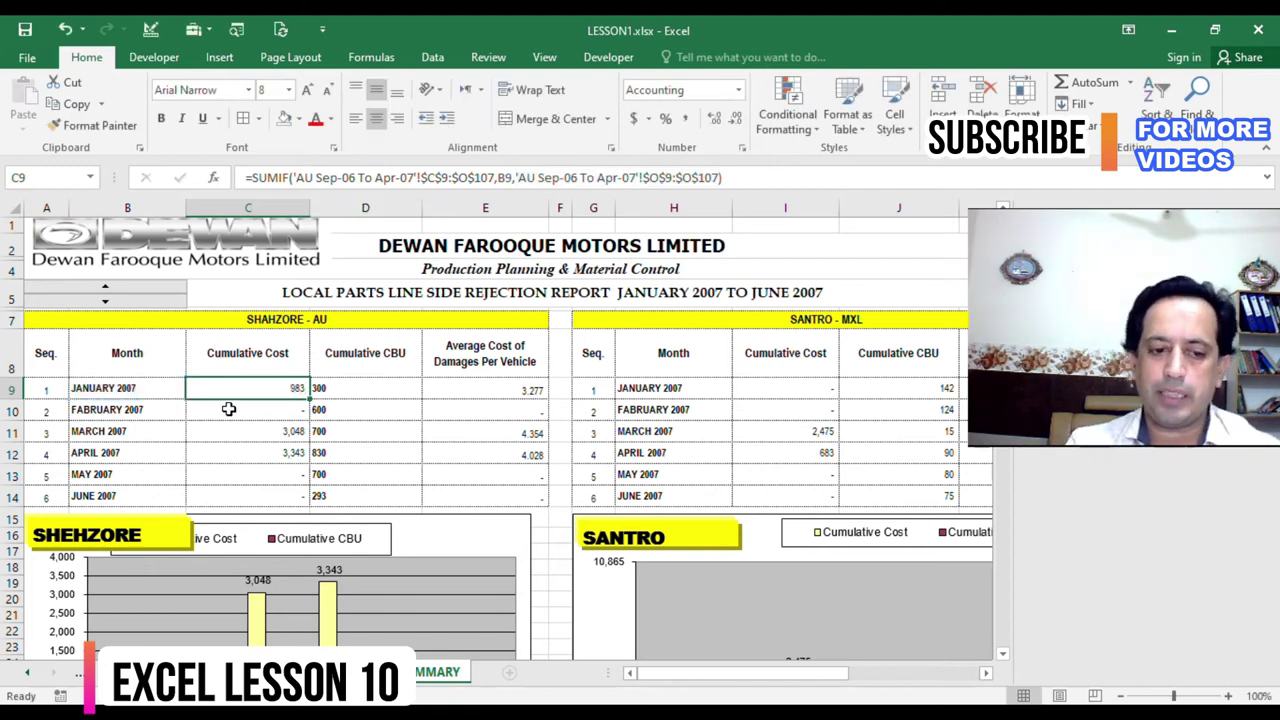
# - Review the cumulative cost formulas down C10 to C15, then return to the B9 month formula
pyautogui.click(261, 412)
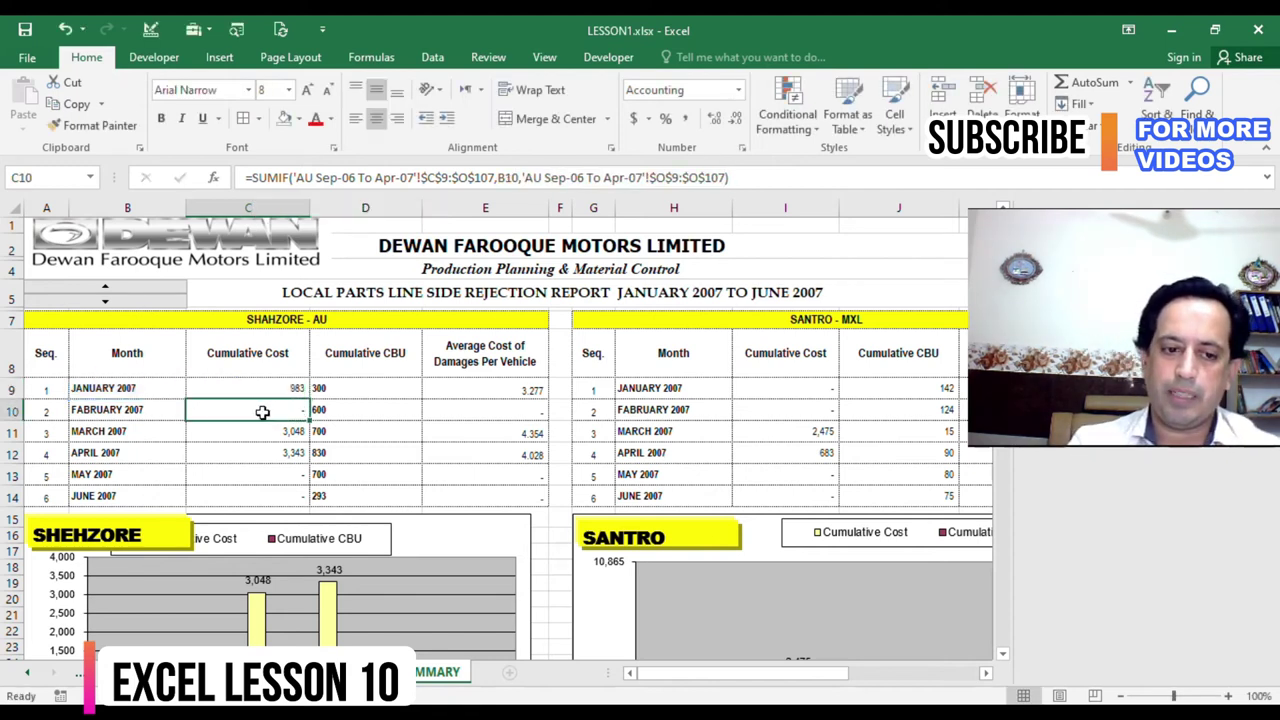
pyautogui.click(287, 435)
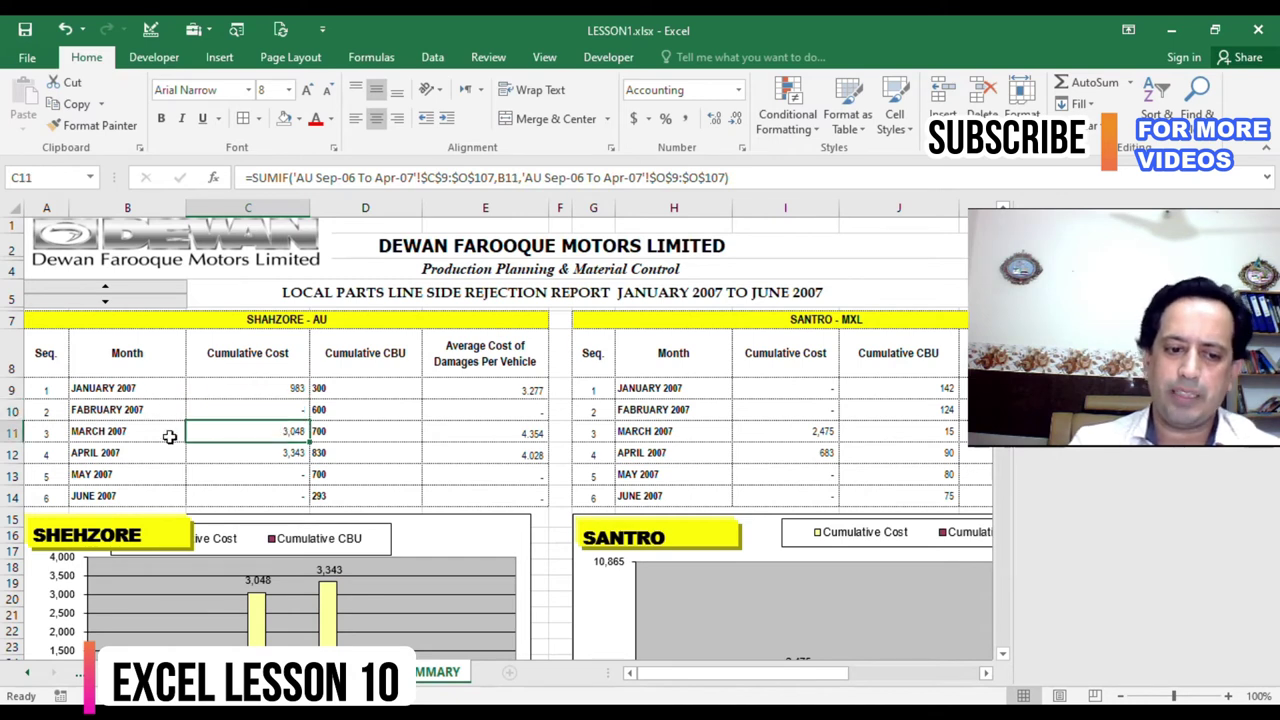
pyautogui.click(249, 457)
pyautogui.click(253, 510)
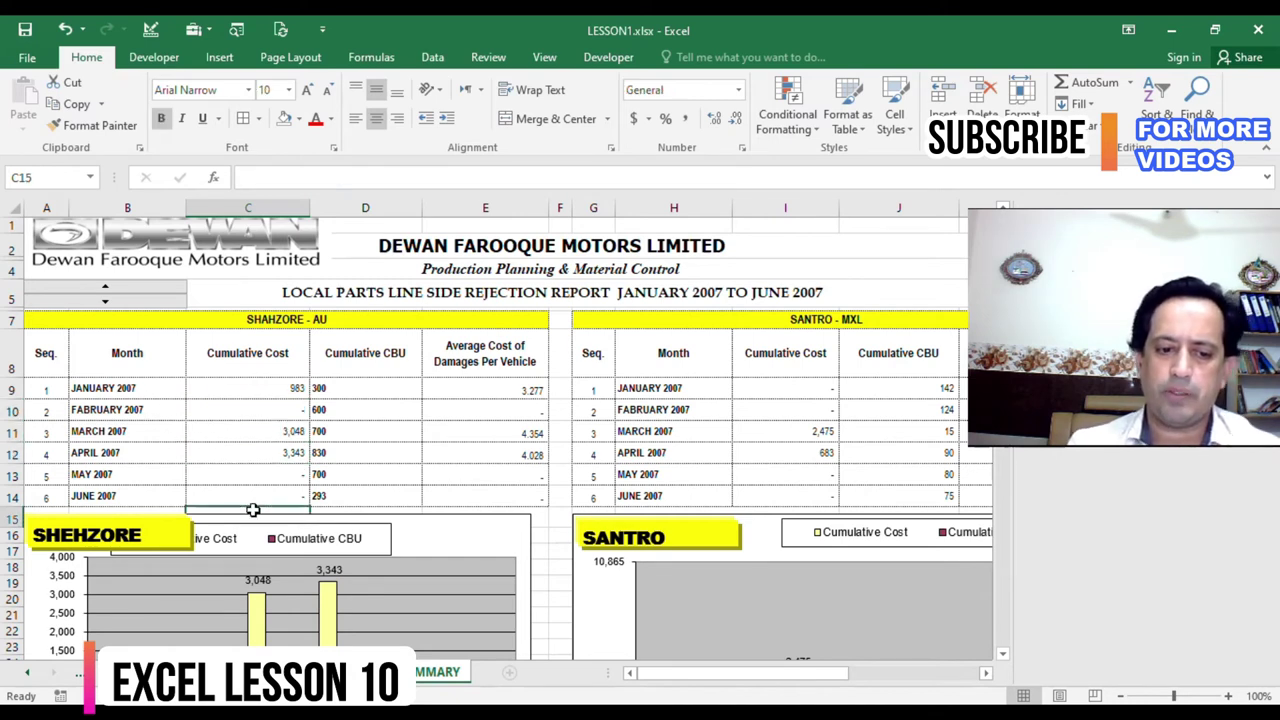
pyautogui.click(104, 390)
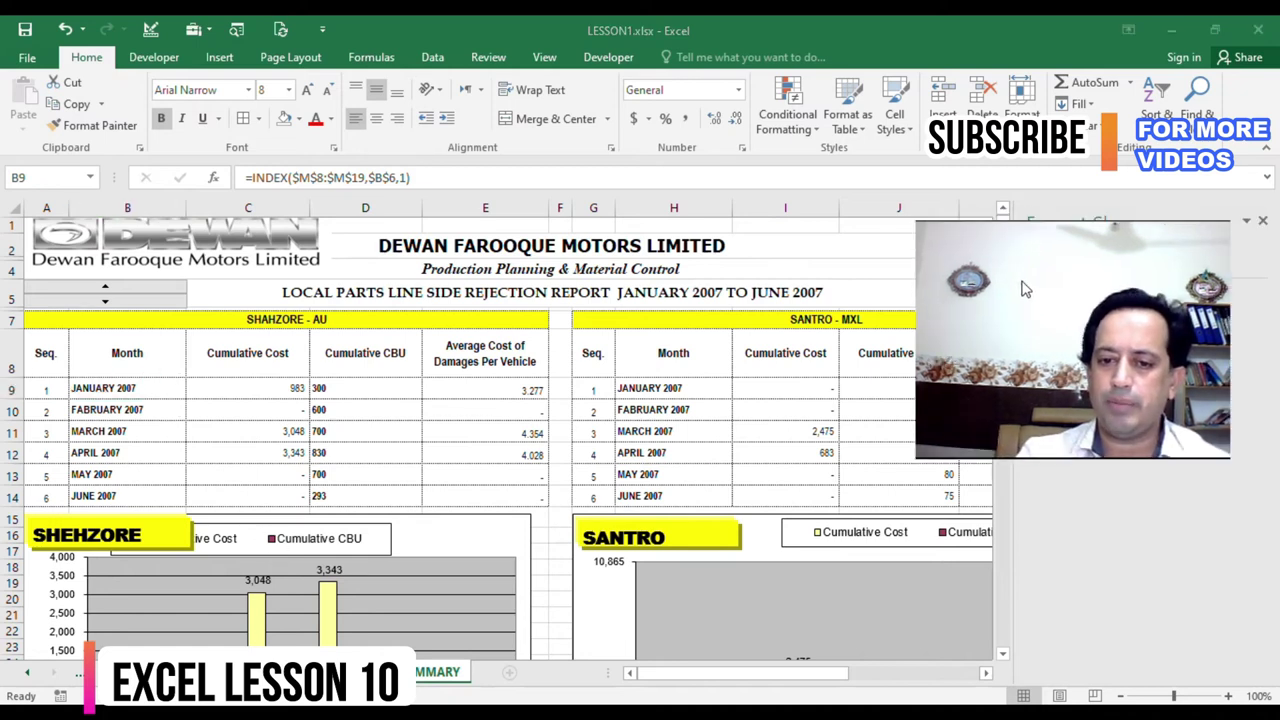
# - Close the shape format pane, unhide columns M–O, and select the APRIL 2007 entry
pyautogui.click(1262, 220)
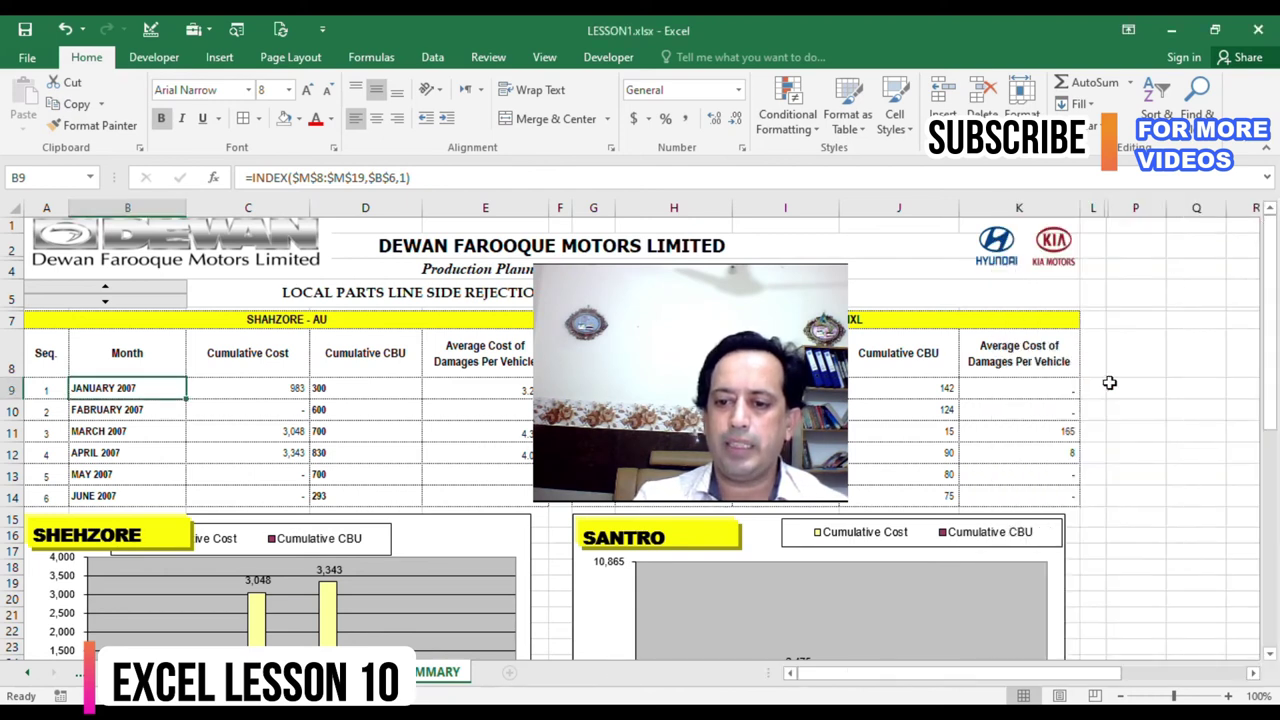
pyautogui.moveTo(1085, 674); pyautogui.dragTo(1185, 680)
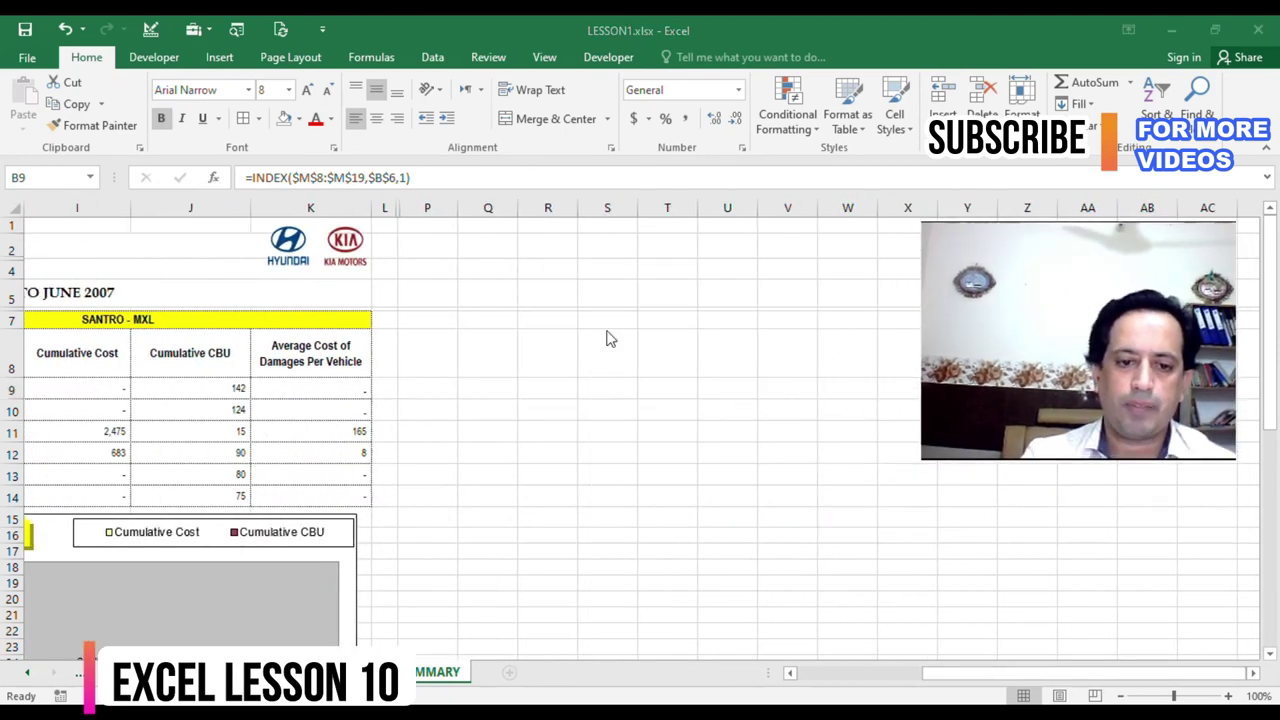
pyautogui.moveTo(388, 208); pyautogui.dragTo(430, 207)
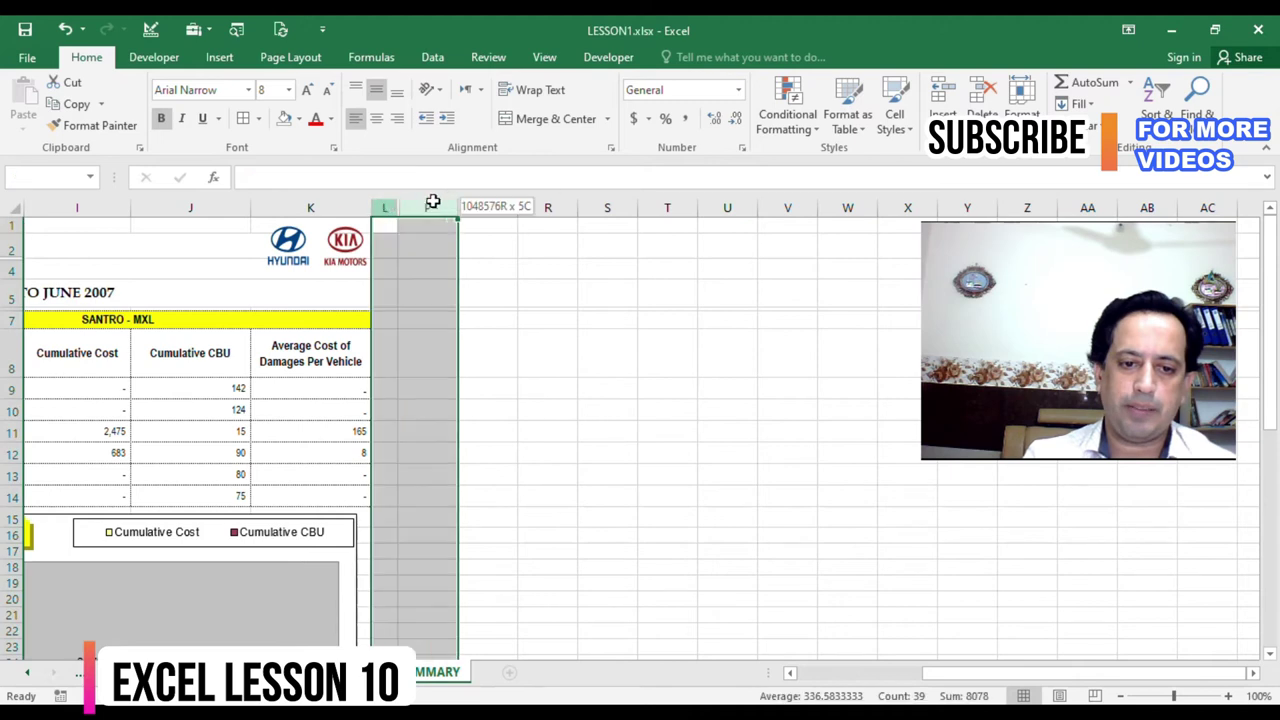
pyautogui.rightClick(430, 206)
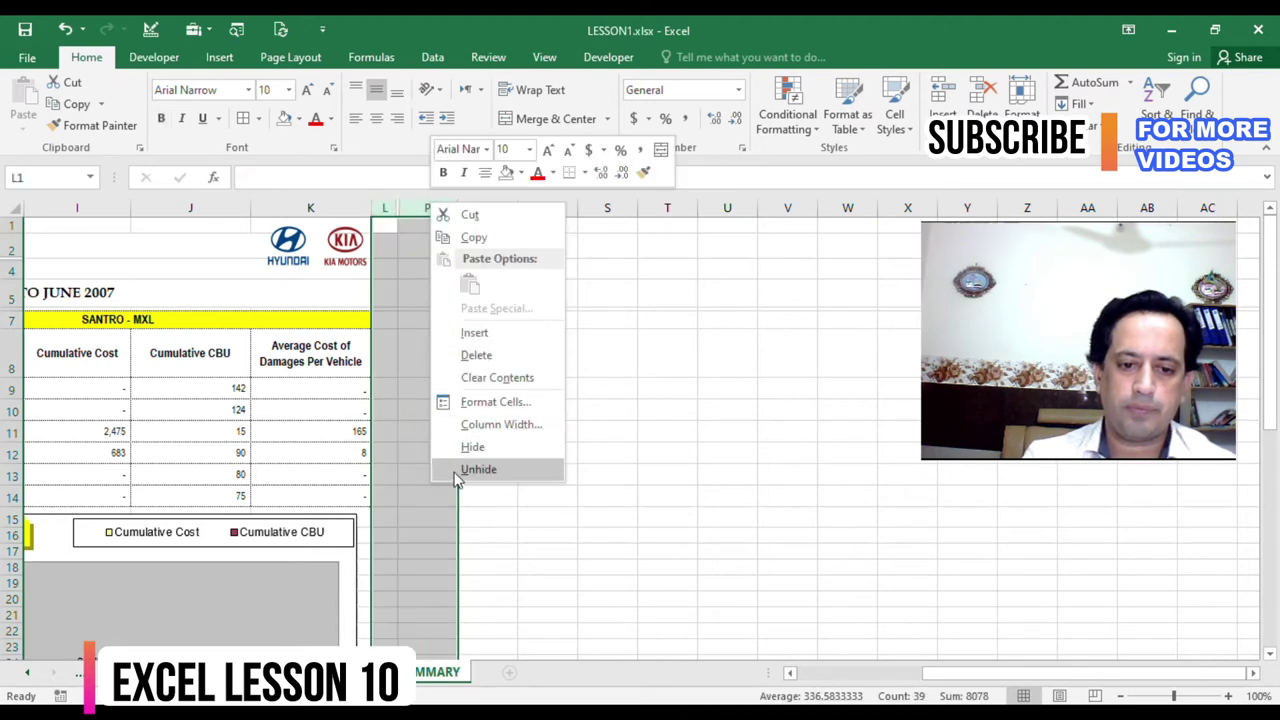
pyautogui.click(470, 469)
pyautogui.click(485, 430)
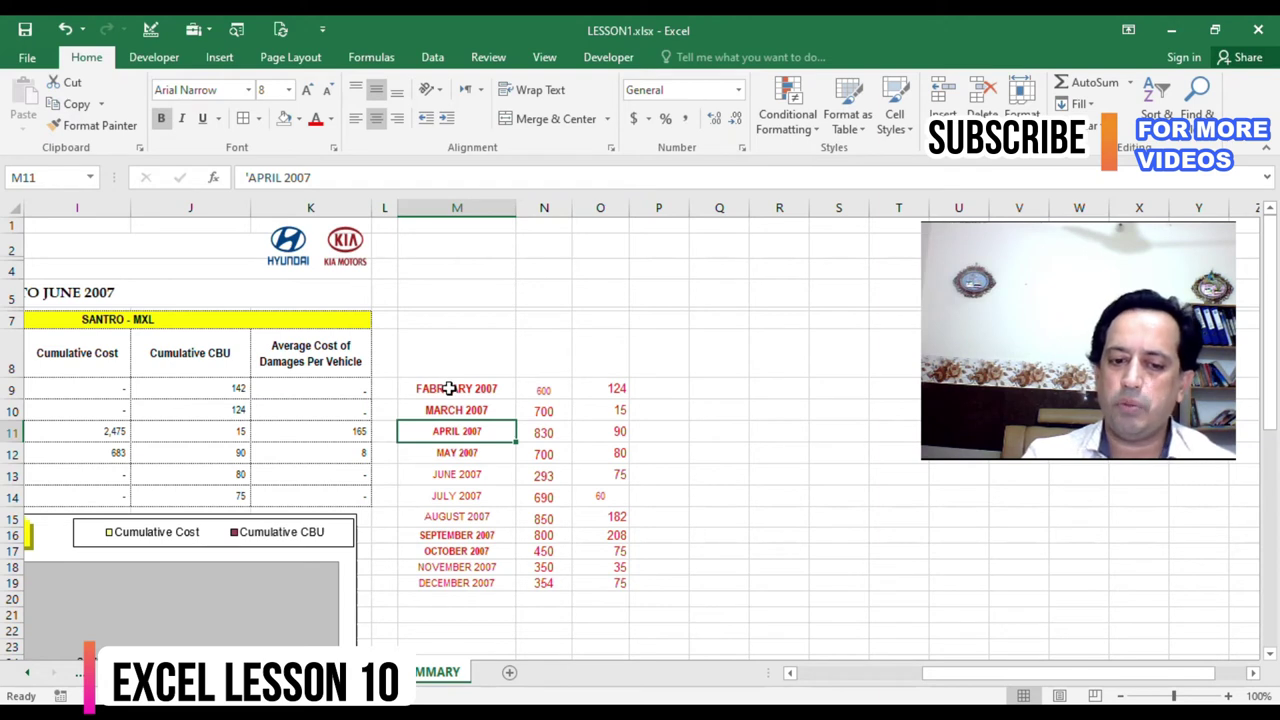
pyautogui.moveTo(450, 388); pyautogui.dragTo(442, 584)
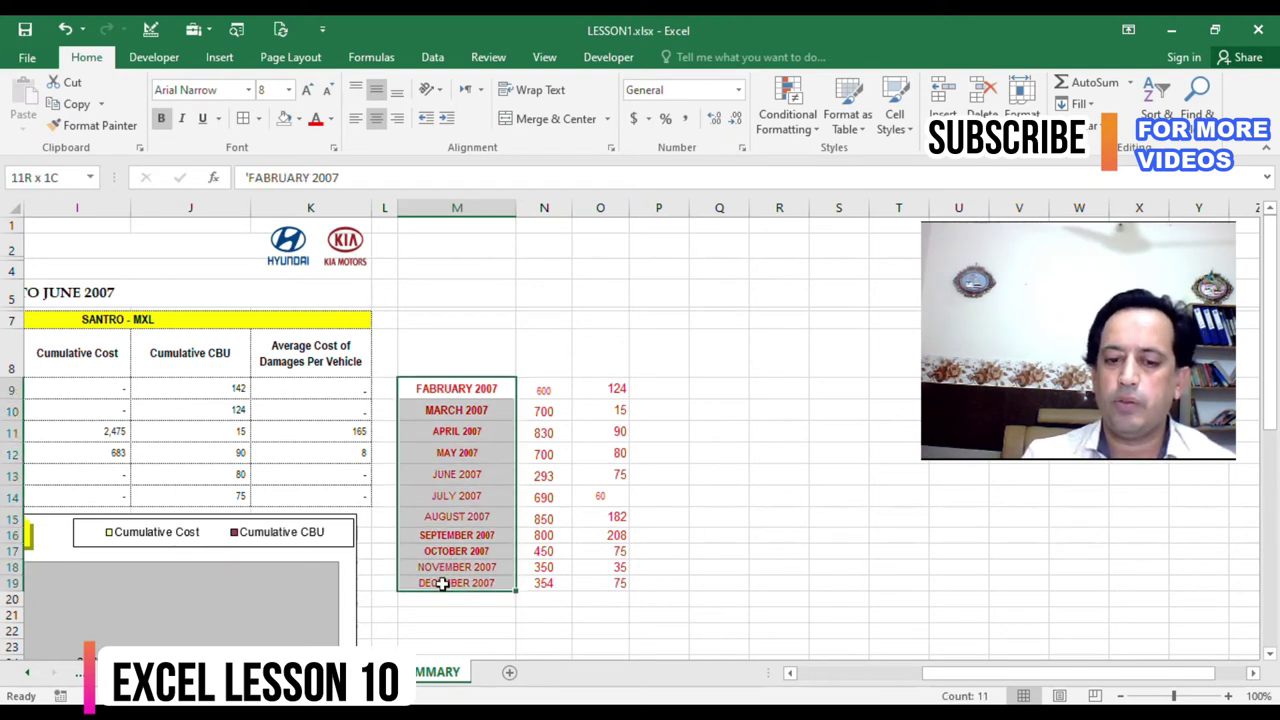
pyautogui.moveTo(442, 584); pyautogui.dragTo(442, 584)
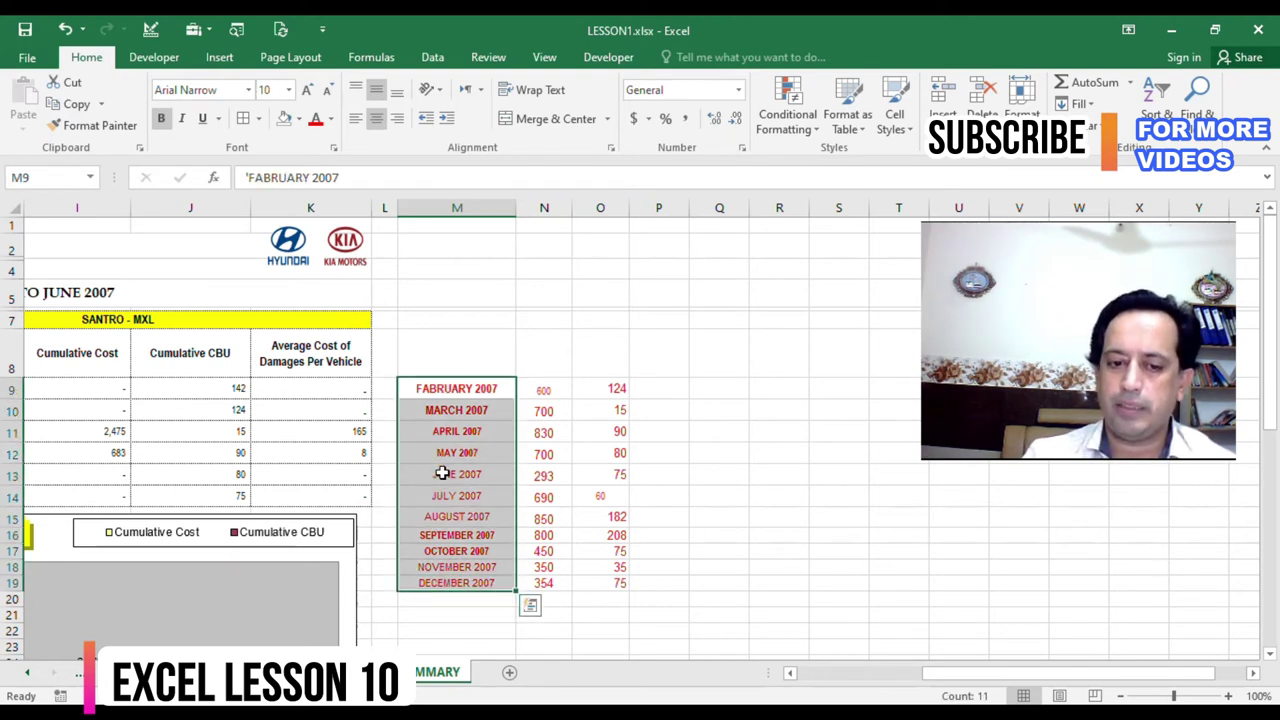
pyautogui.click(433, 390)
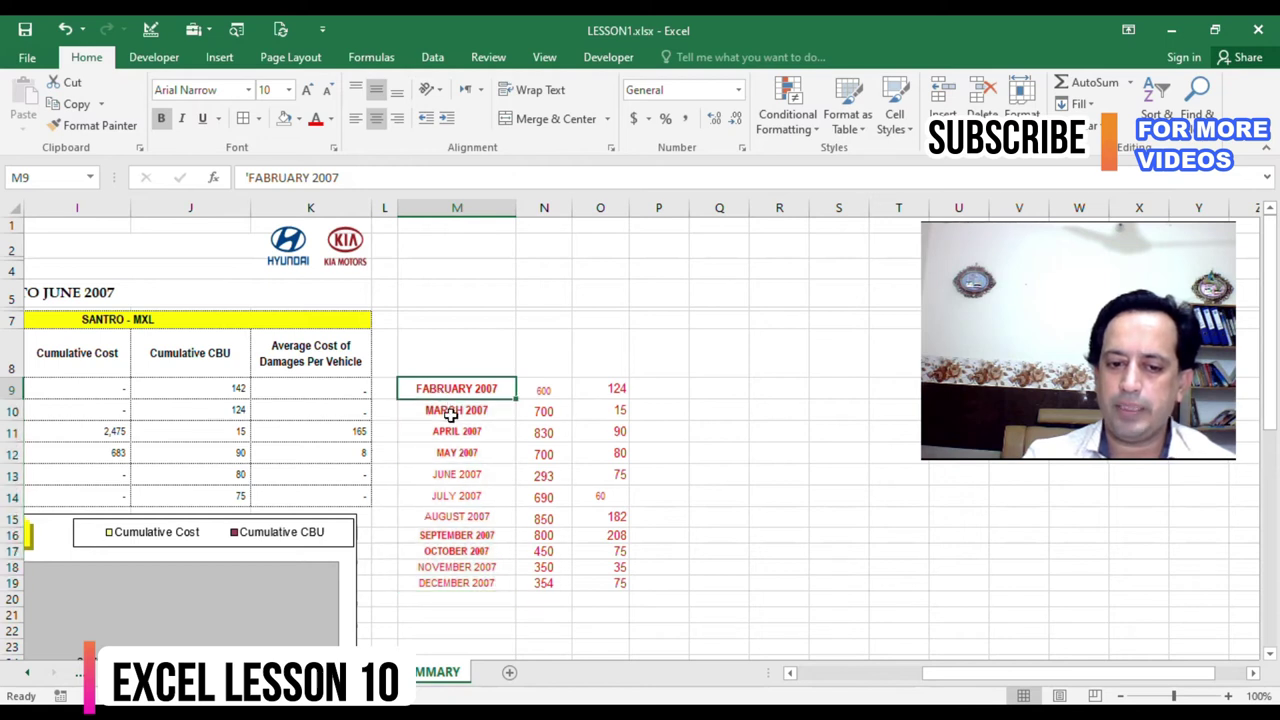
pyautogui.click(451, 412)
pyautogui.click(441, 430)
pyautogui.click(446, 453)
pyautogui.click(450, 470)
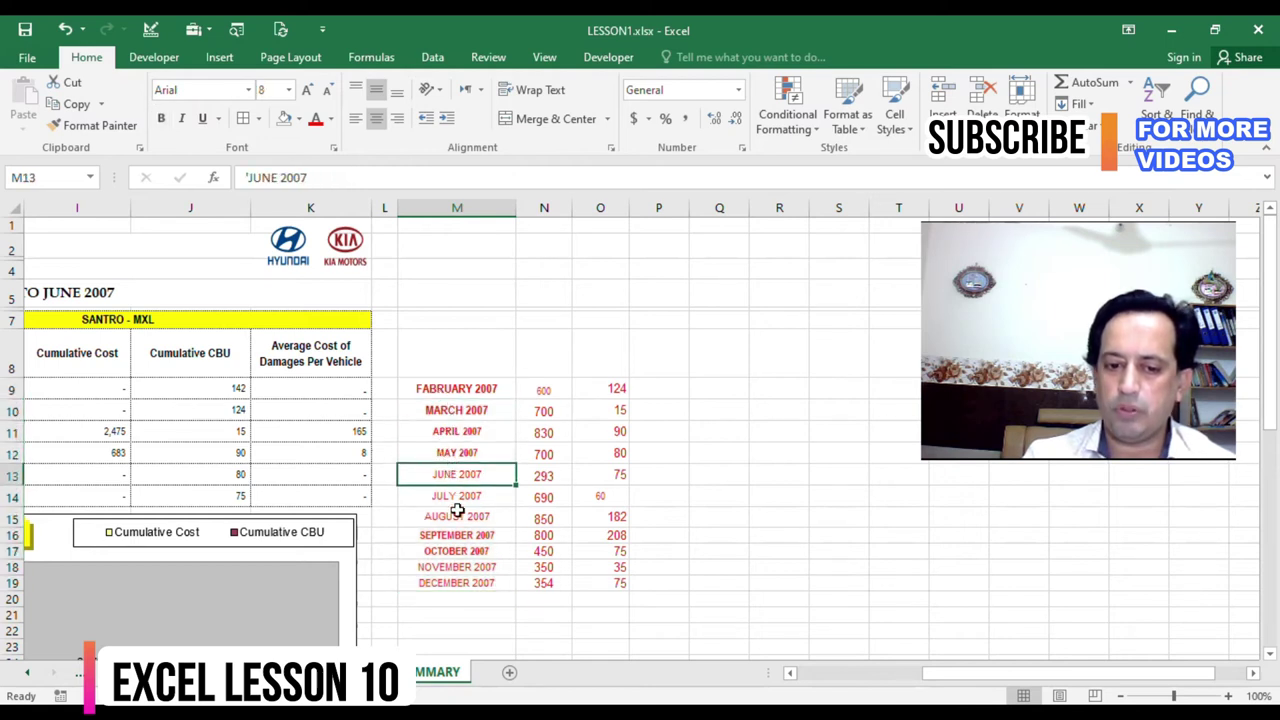
pyautogui.click(472, 584)
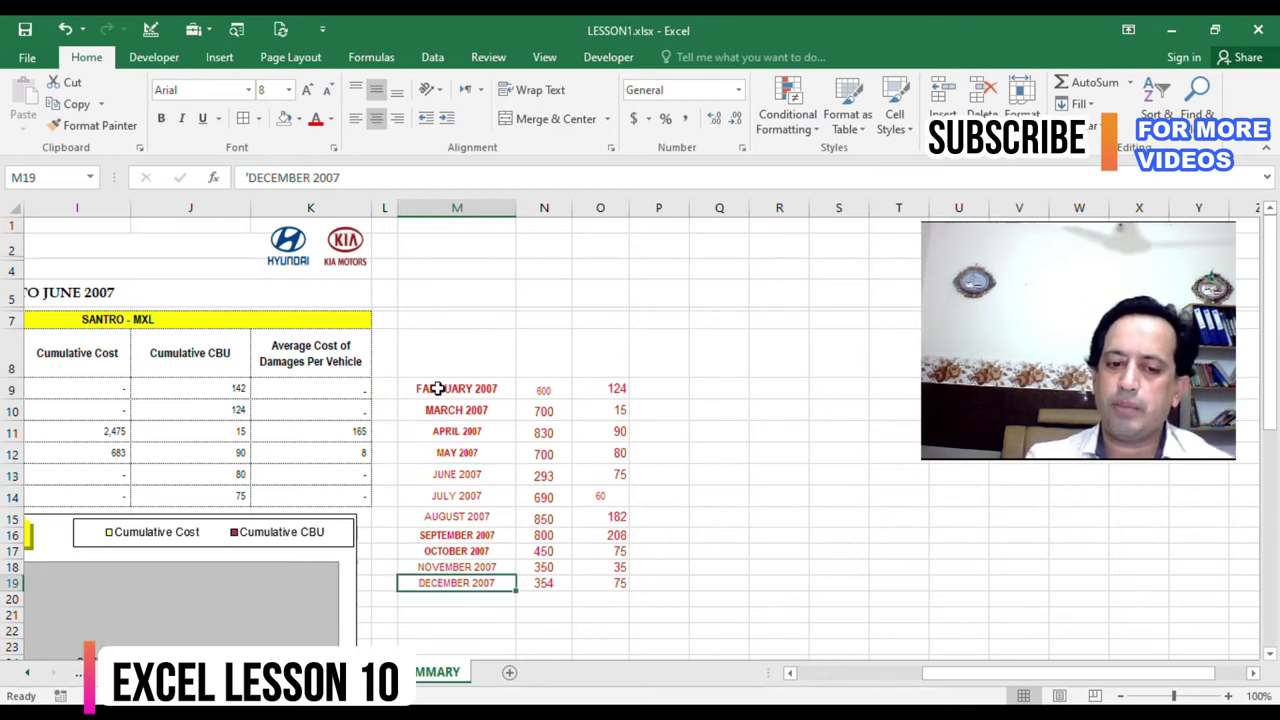
pyautogui.moveTo(437, 388); pyautogui.dragTo(468, 585)
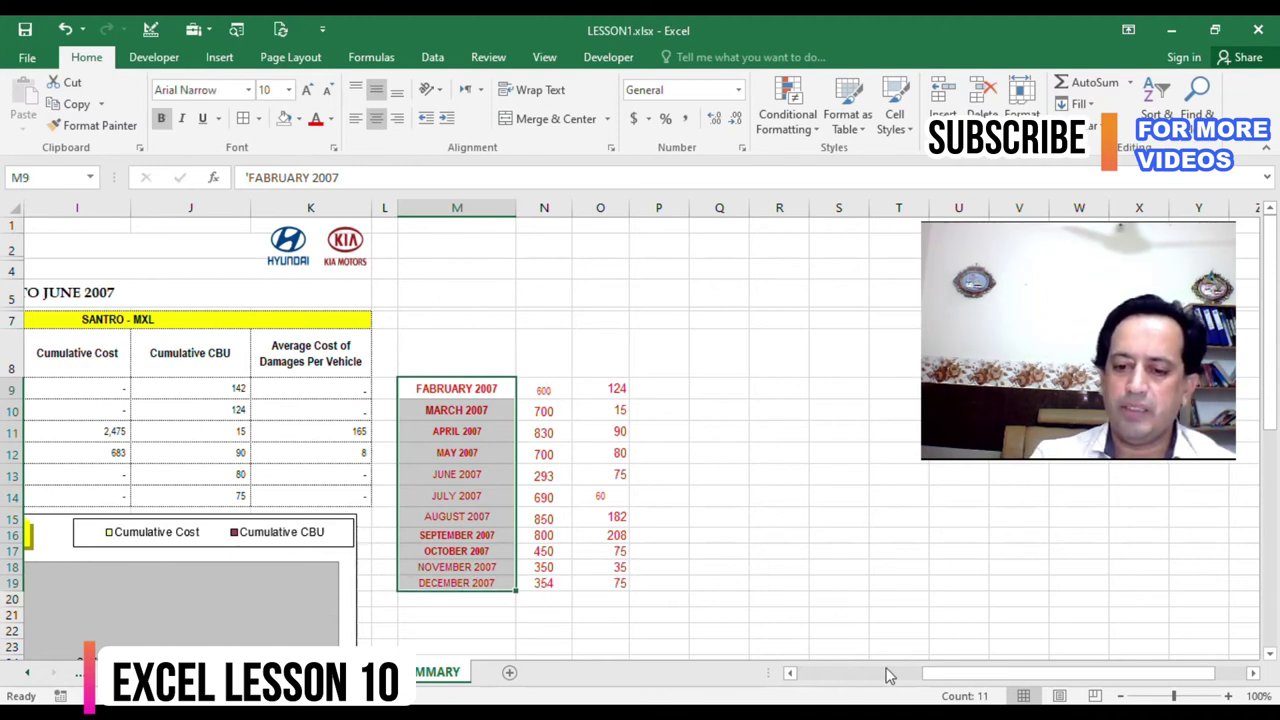
pyautogui.moveTo(940, 678); pyautogui.dragTo(810, 673)
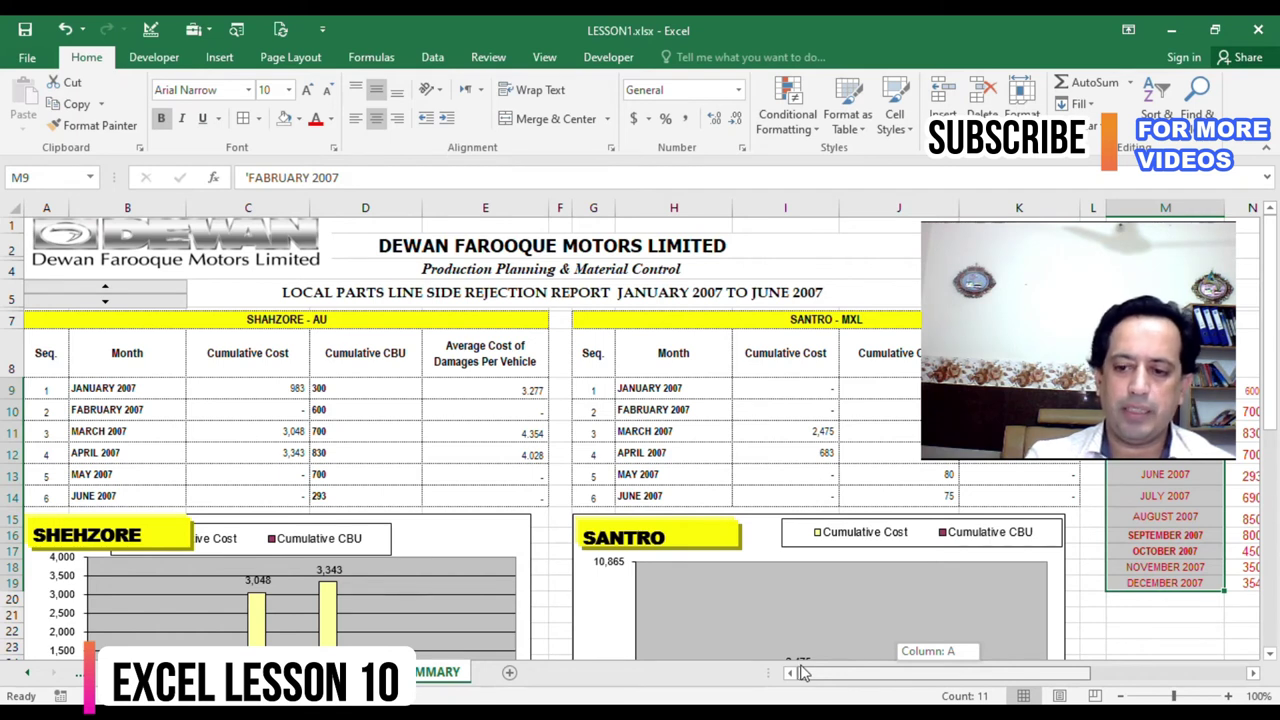
pyautogui.moveTo(800, 673); pyautogui.dragTo(895, 663)
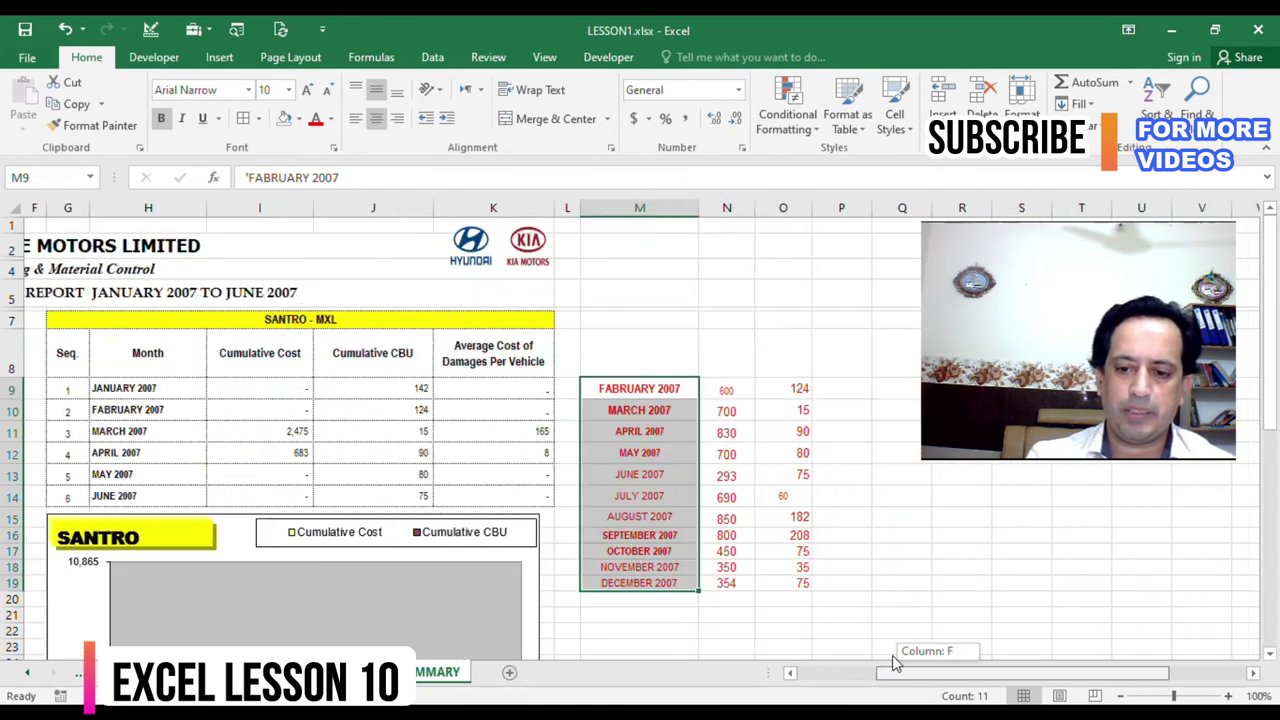
pyautogui.click(734, 391)
pyautogui.click(739, 413)
pyautogui.click(737, 432)
pyautogui.click(735, 454)
pyautogui.click(734, 535)
pyautogui.click(788, 389)
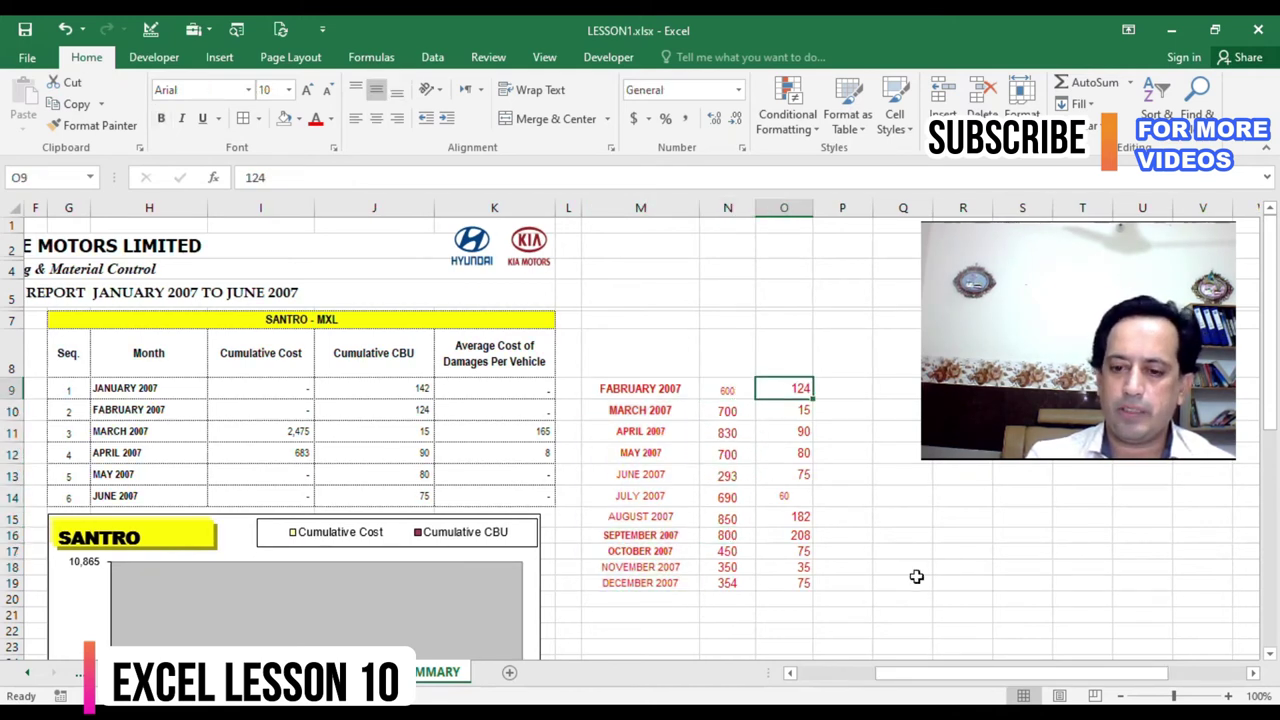
pyautogui.moveTo(1000, 673); pyautogui.dragTo(877, 673)
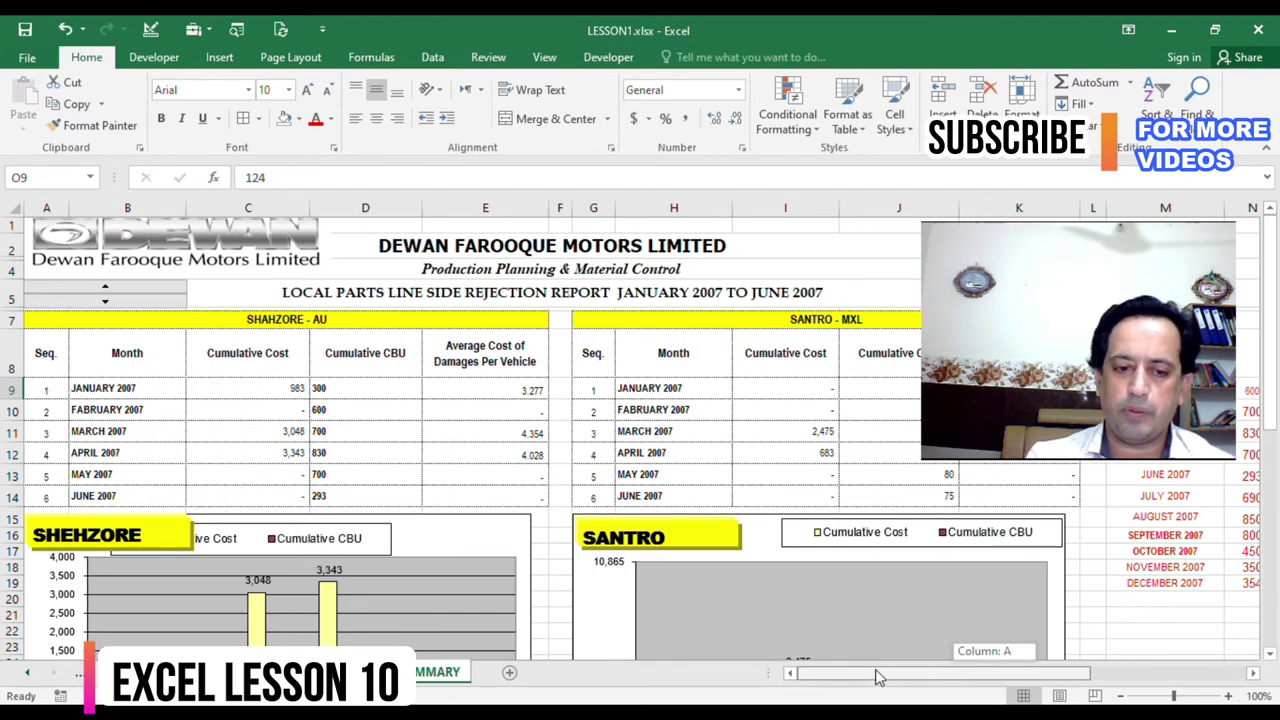
# - Inspect the C9 and D9 formulas, then spin the report period to March–August 2007
pyautogui.click(267, 389)
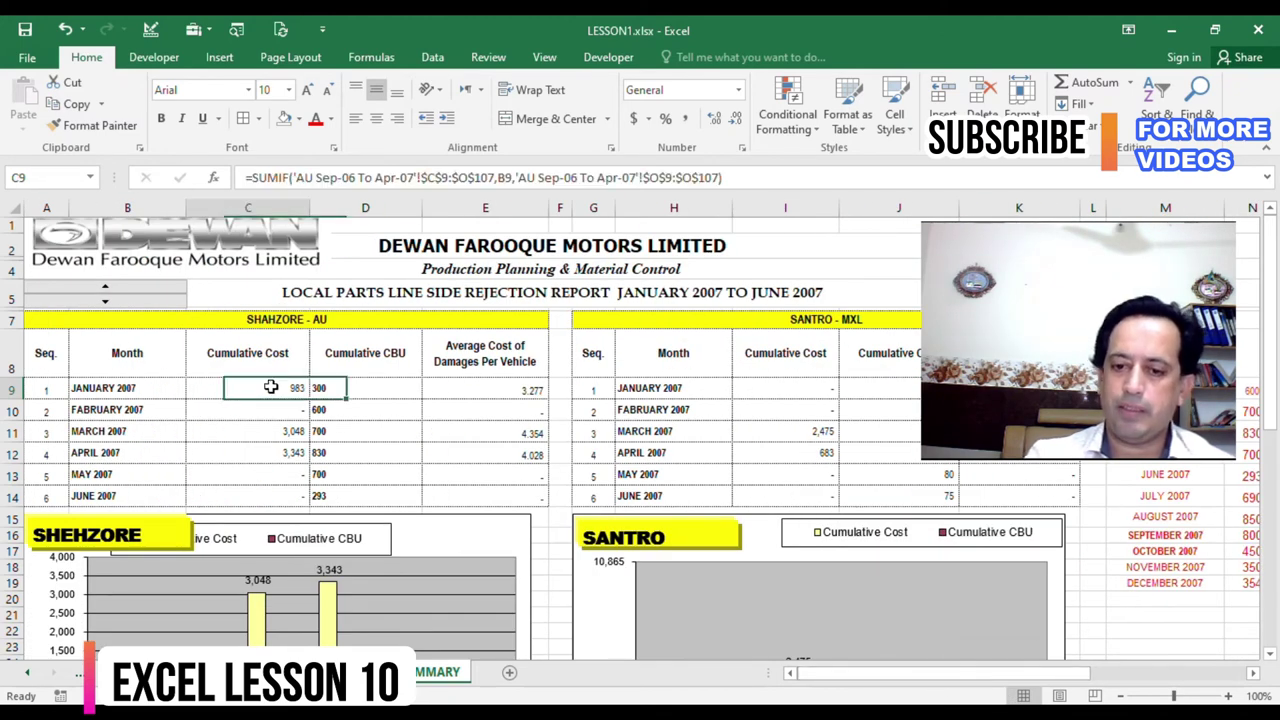
pyautogui.click(366, 389)
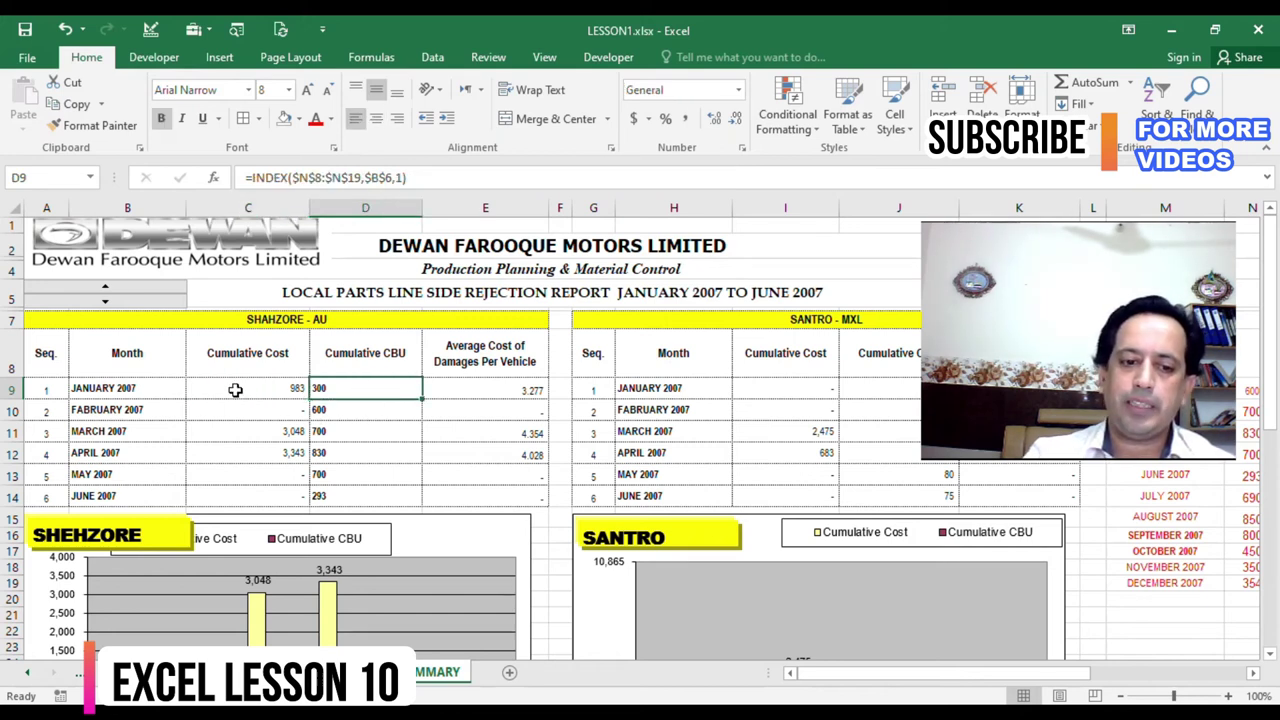
pyautogui.click(133, 375)
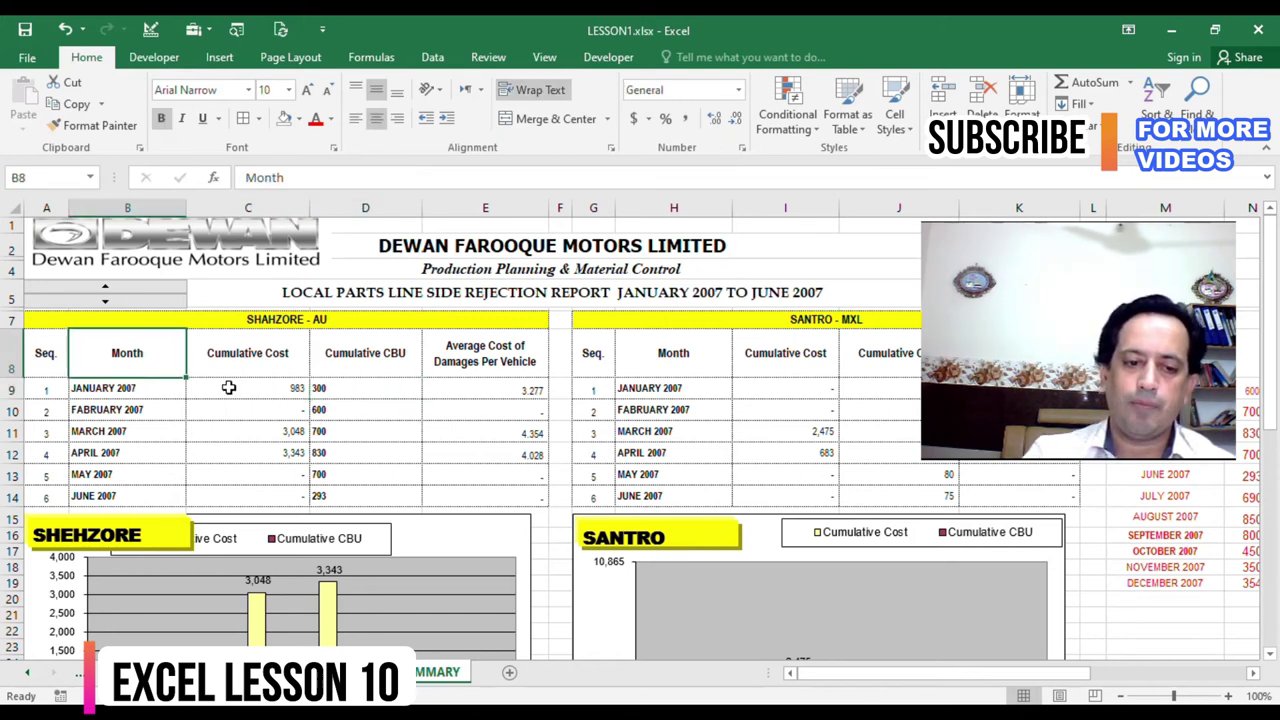
pyautogui.click(135, 290)
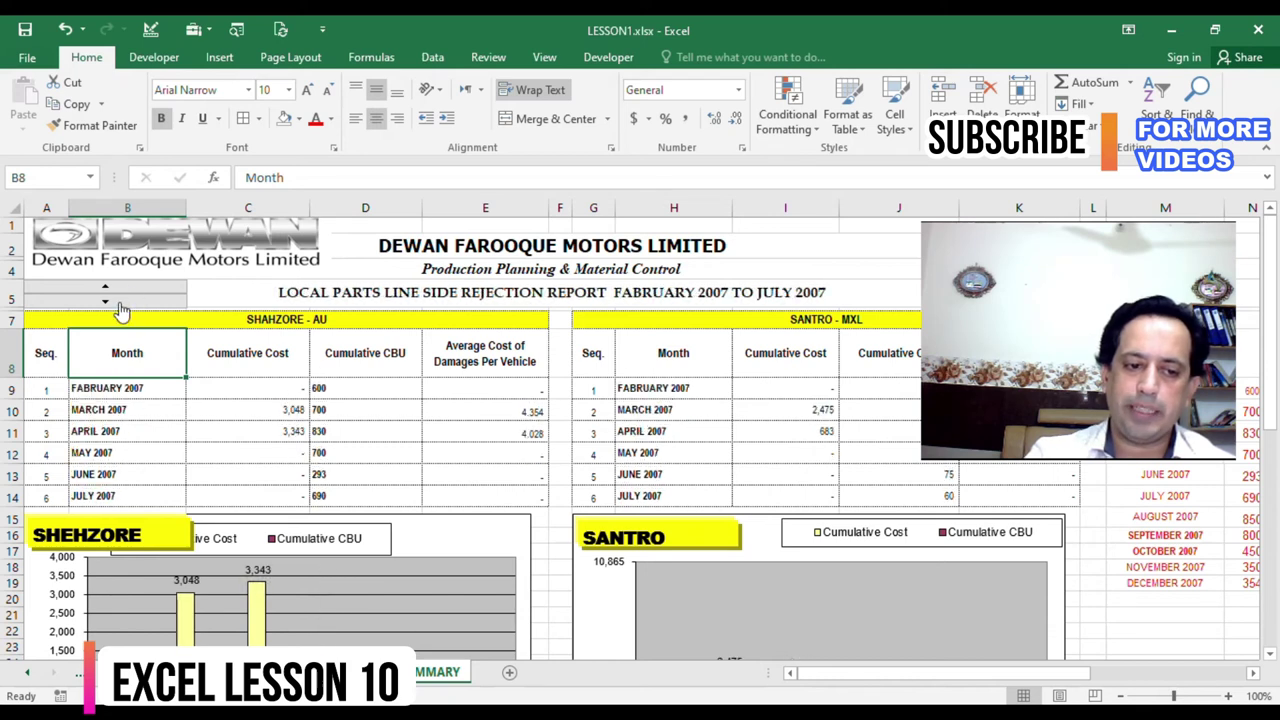
pyautogui.click(119, 301)
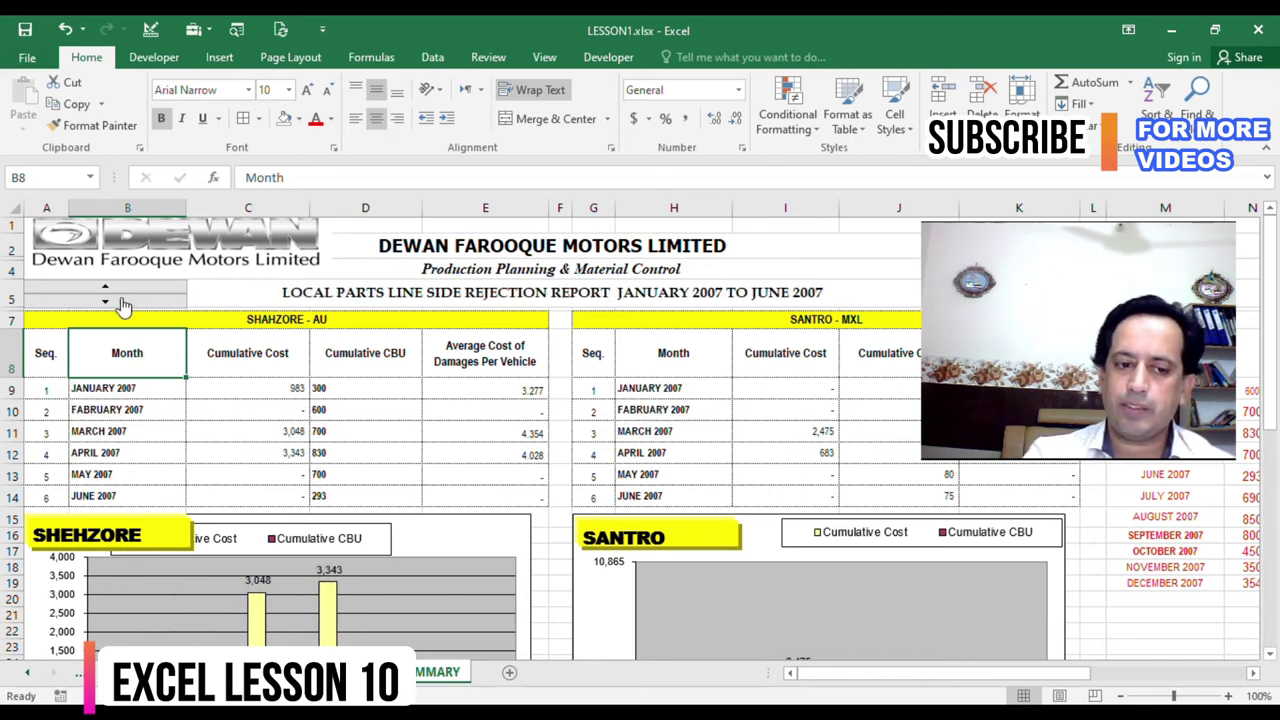
pyautogui.click(127, 292)
pyautogui.click(125, 289)
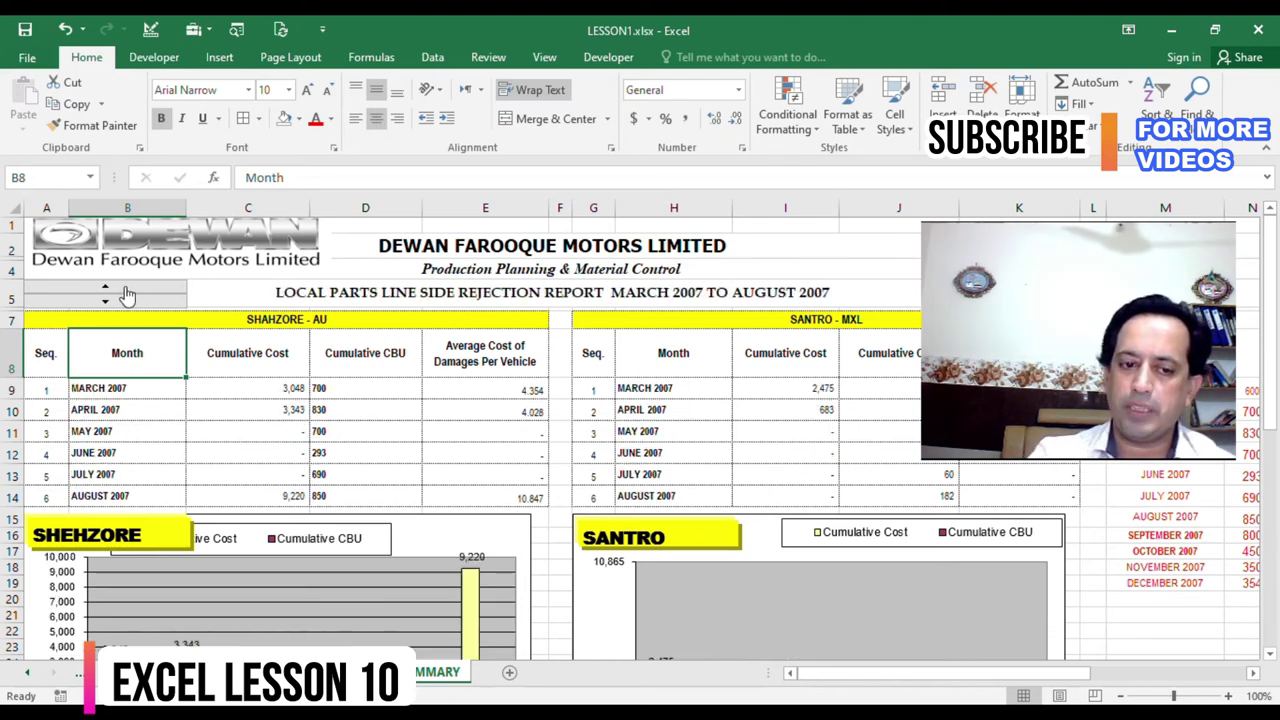
# - Re-check the C9 SUMIF and B9 INDEX formulas and start editing B9
pyautogui.click(243, 388)
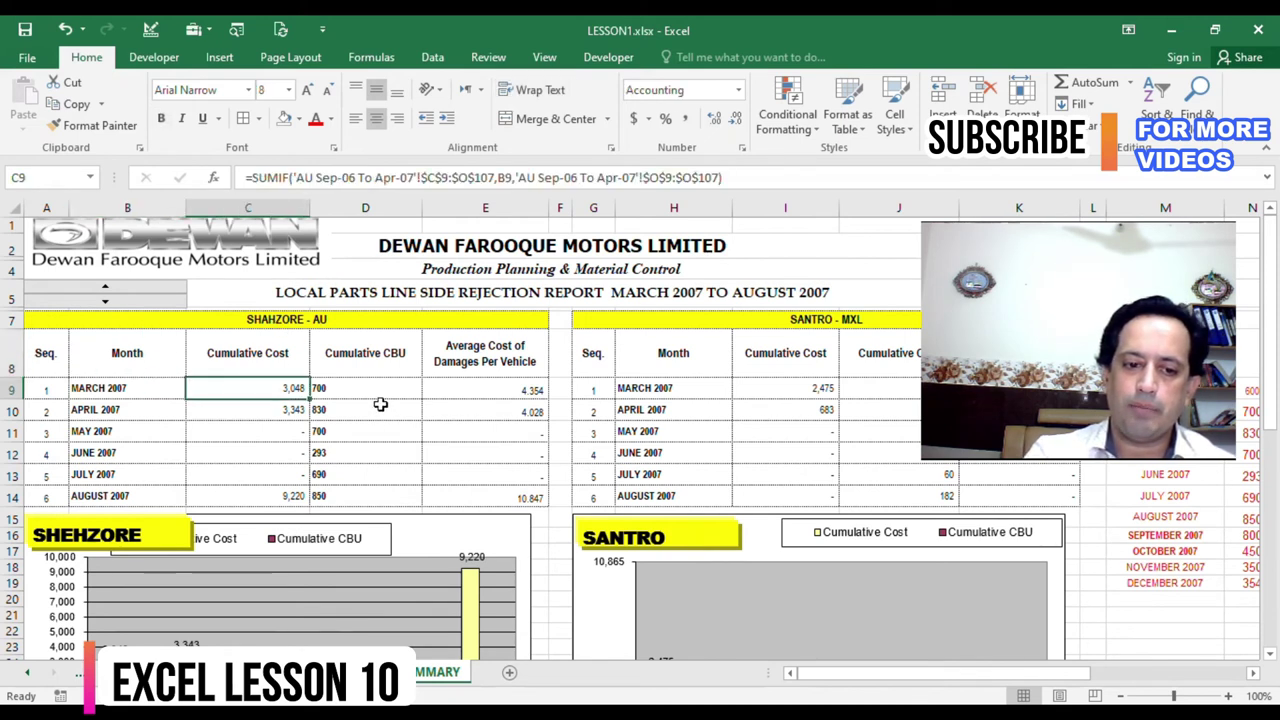
pyautogui.click(155, 388)
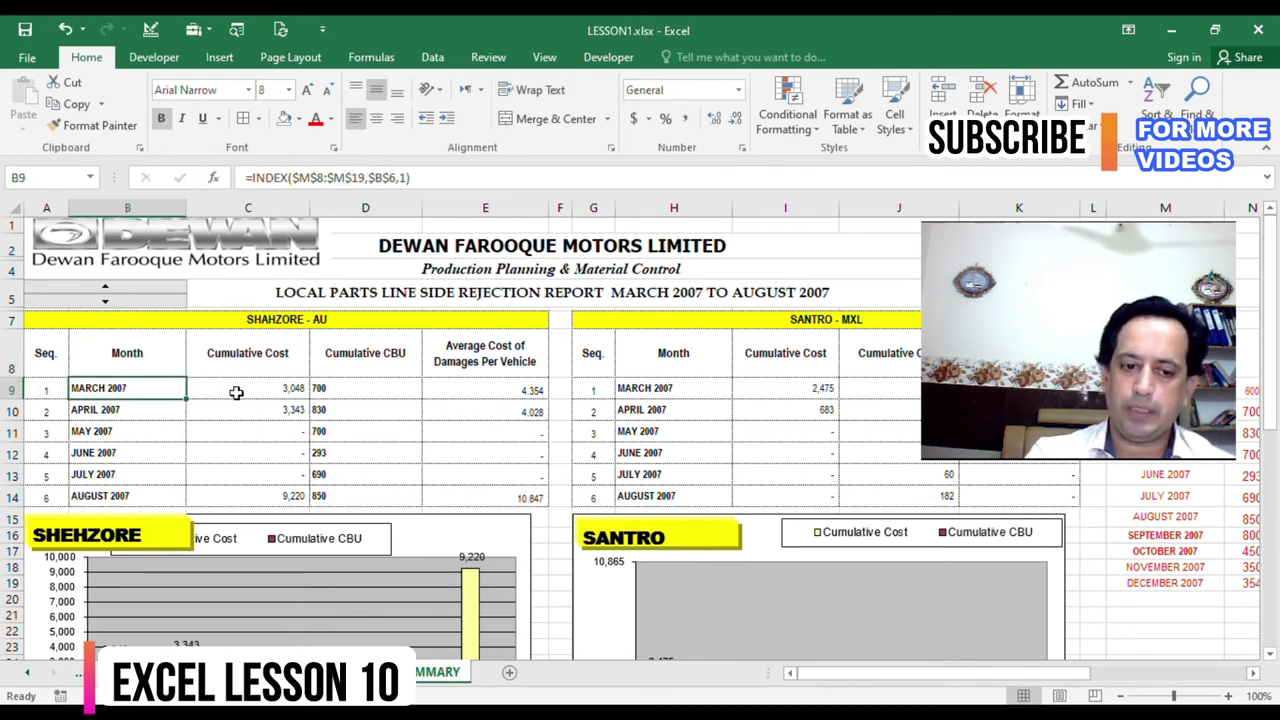
pyautogui.click(245, 390)
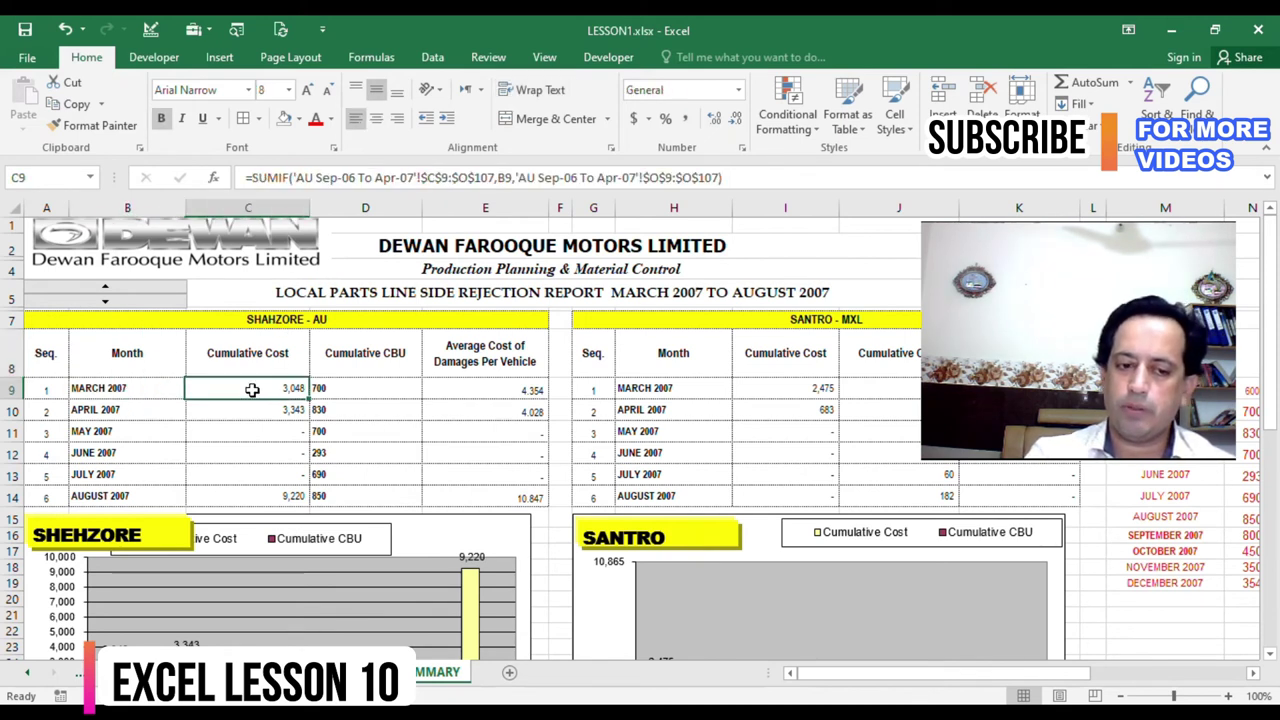
pyautogui.click(110, 388)
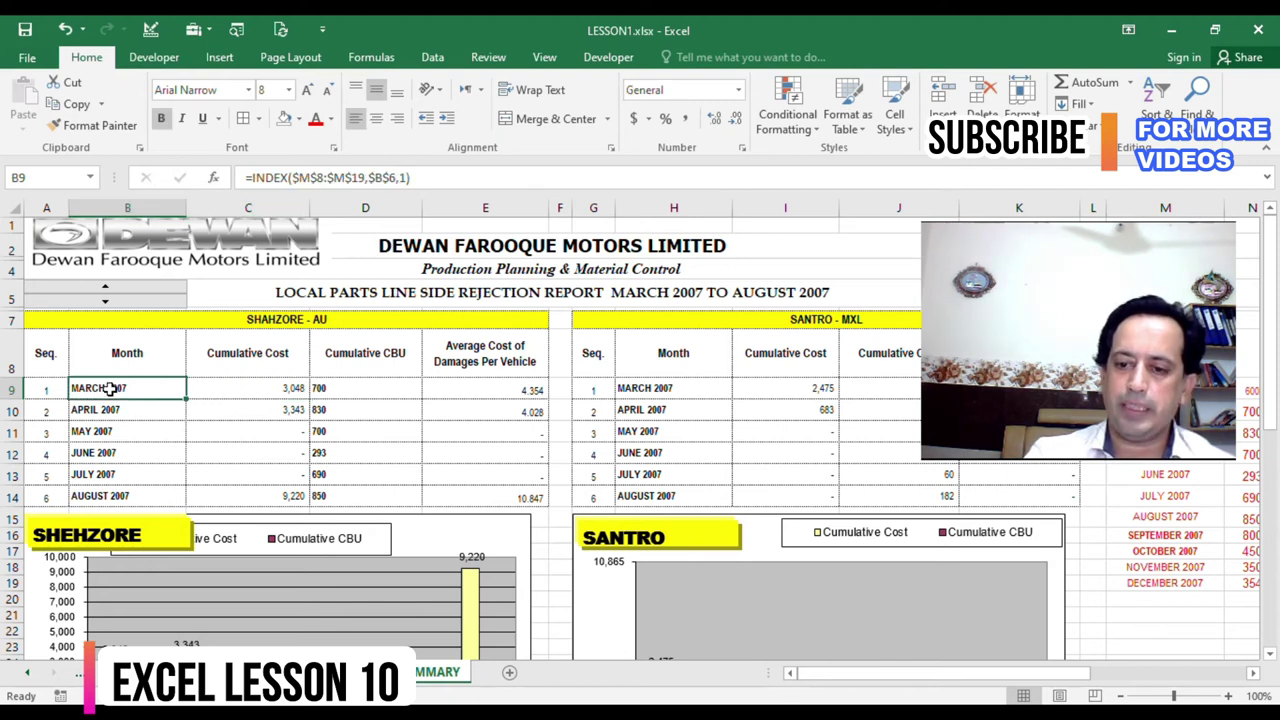
pyautogui.doubleClick(110, 388)
# - Edit the B9 month INDEX formula in the formula bar and commit it
pyautogui.moveTo(1005, 347); pyautogui.dragTo(648, 437)
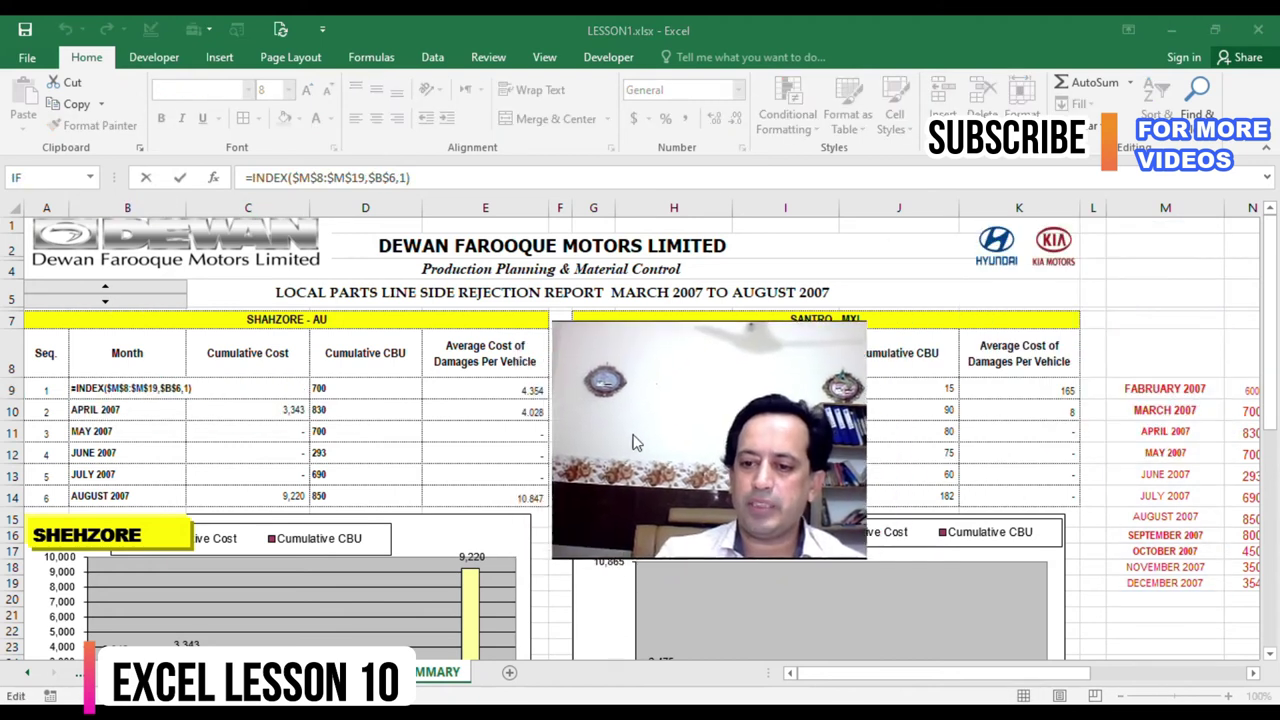
pyautogui.click(110, 415)
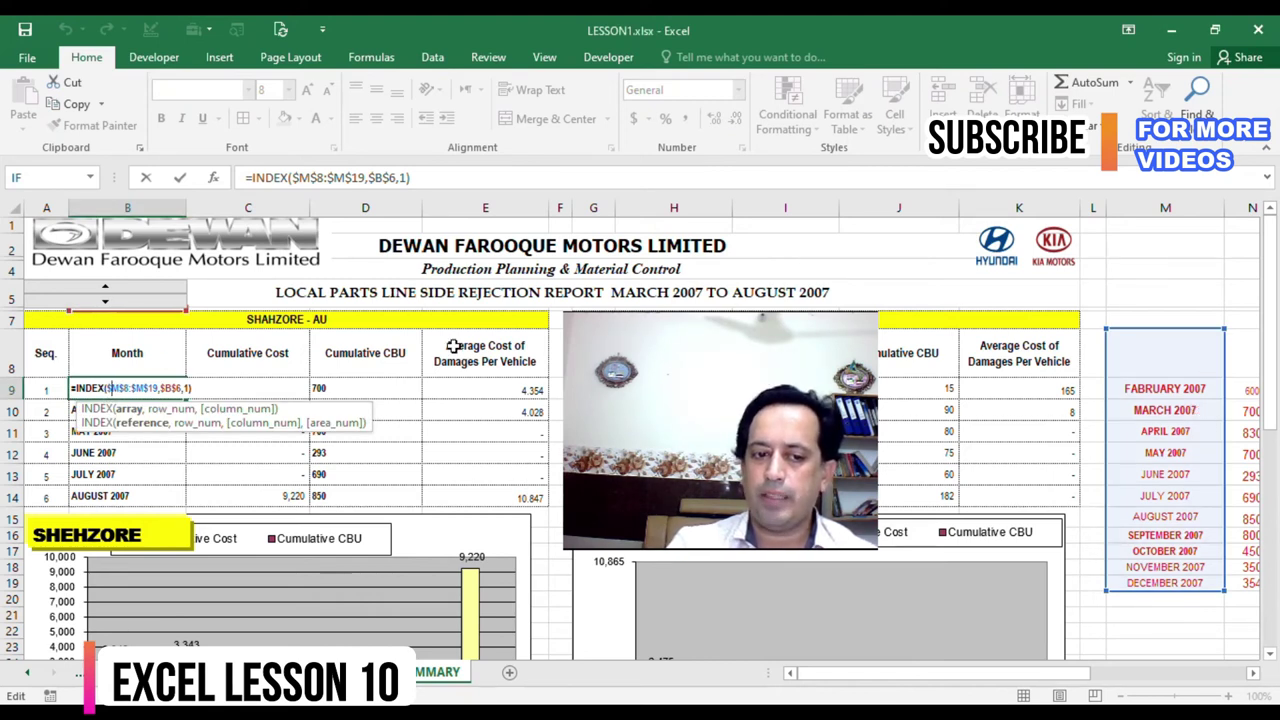
pyautogui.click(386, 177)
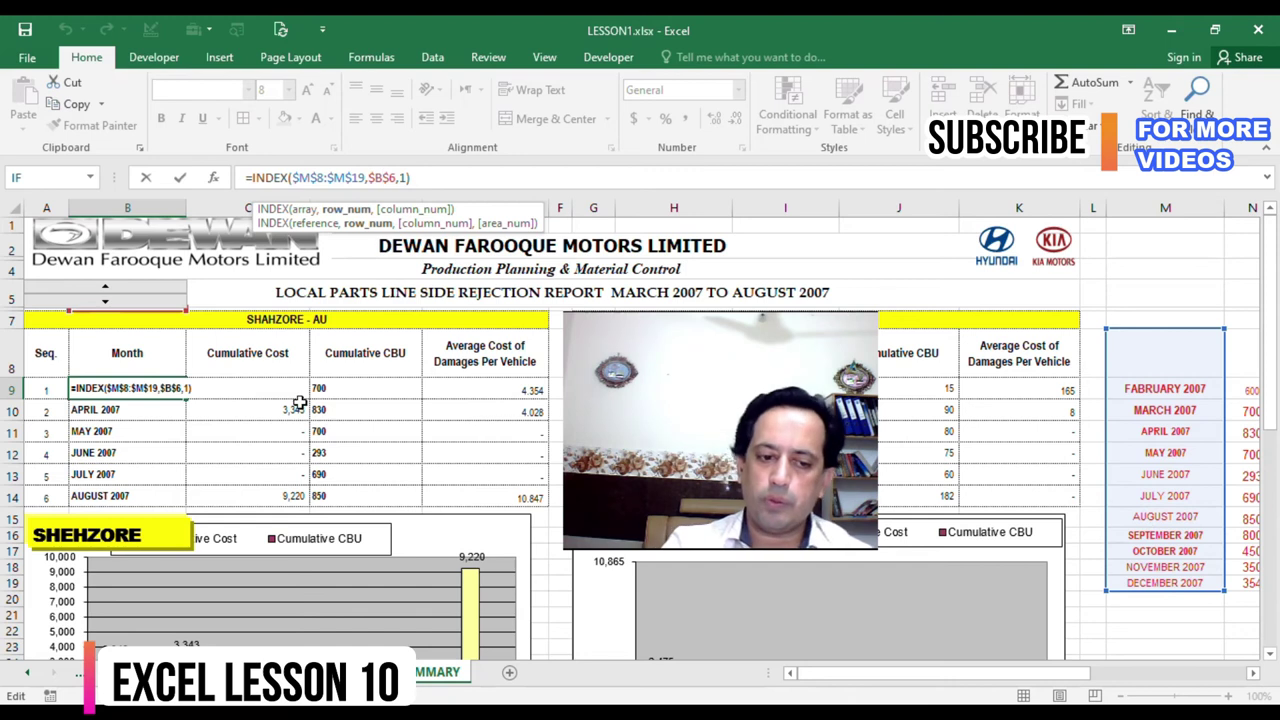
pyautogui.press('Return')
pyautogui.click(122, 390)
# - Inspect the month formulas in B10 through B14, leaving B10's formula unchanged
pyautogui.click(104, 409)
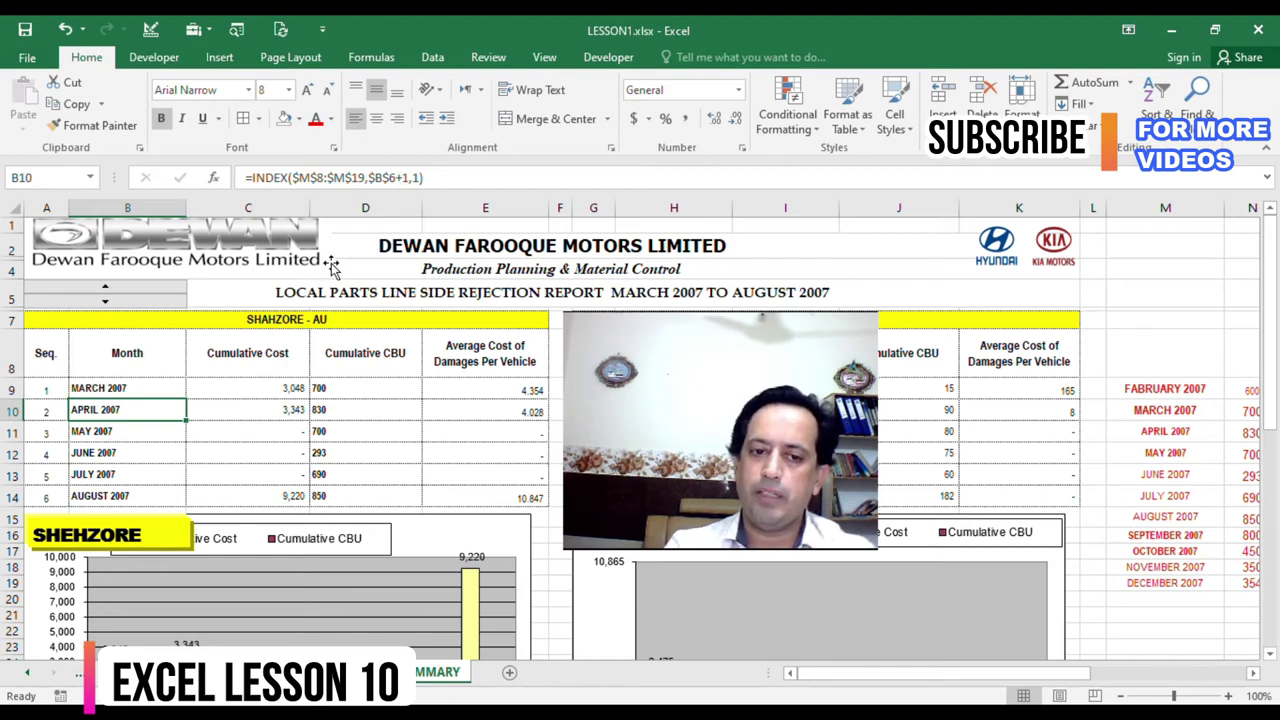
pyautogui.click(393, 178)
pyautogui.moveTo(407, 178); pyautogui.dragTo(316, 178)
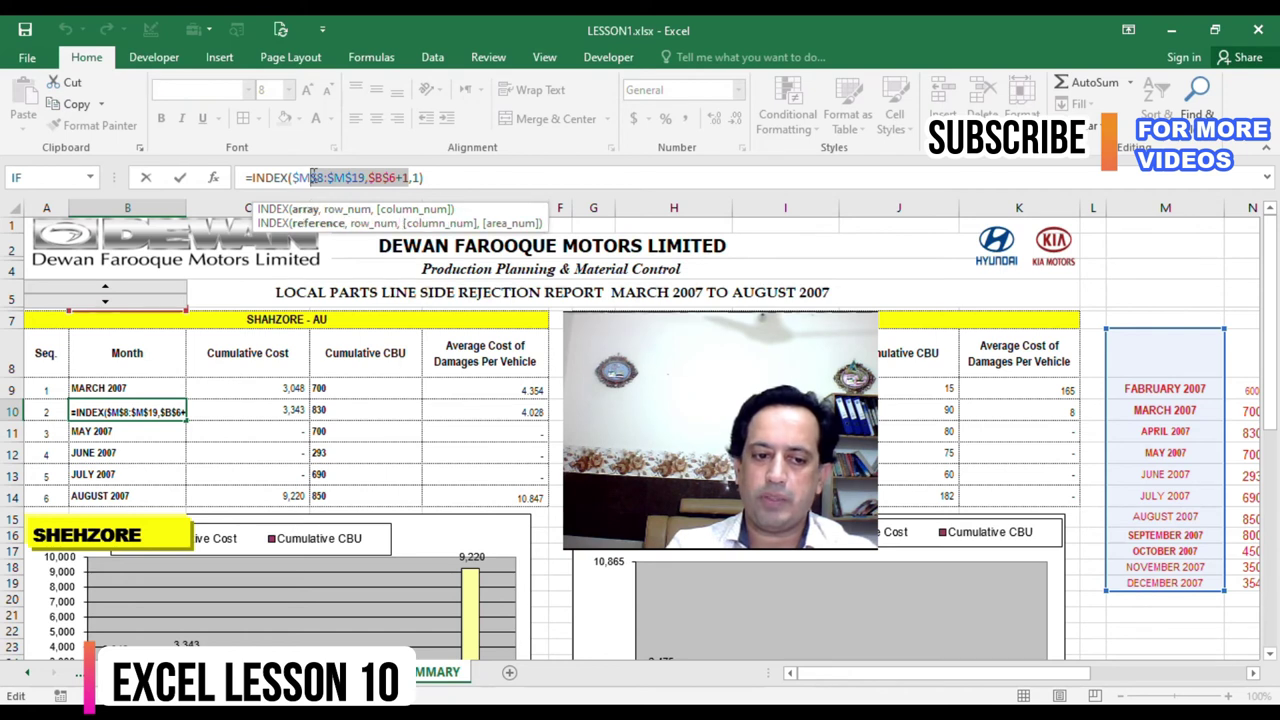
pyautogui.press('Escape')
pyautogui.click(115, 437)
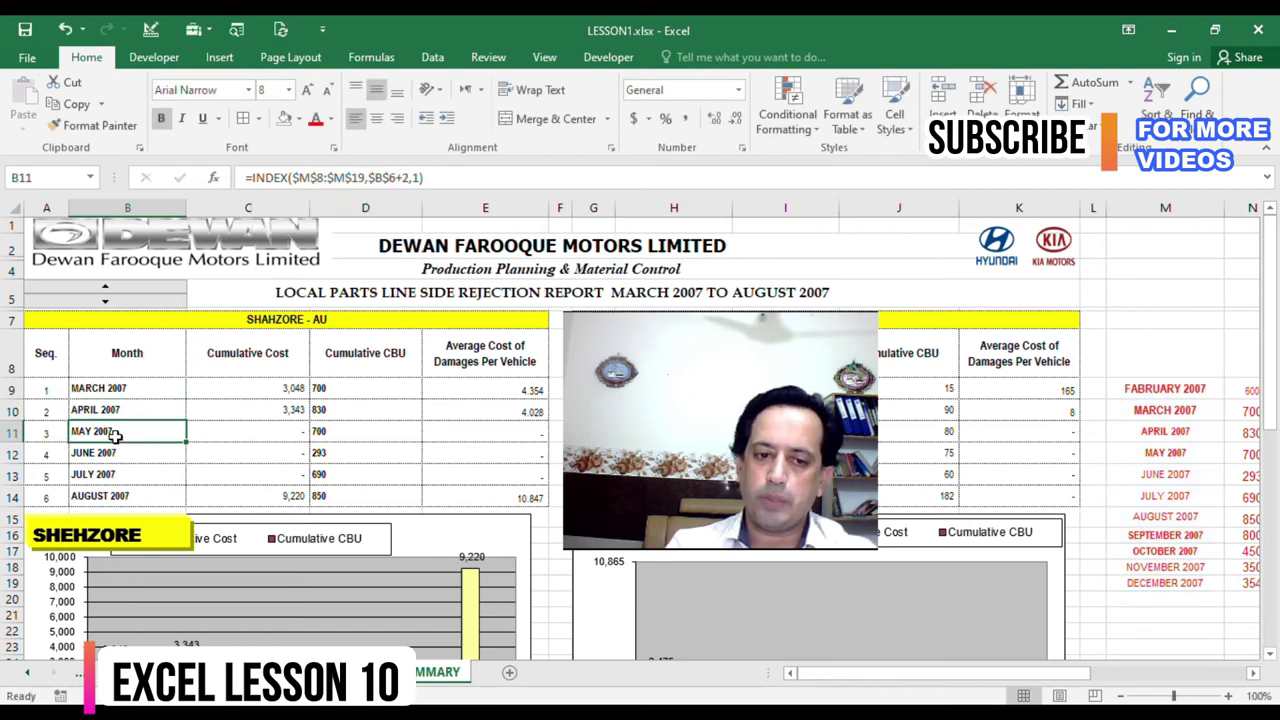
pyautogui.click(113, 455)
pyautogui.click(115, 478)
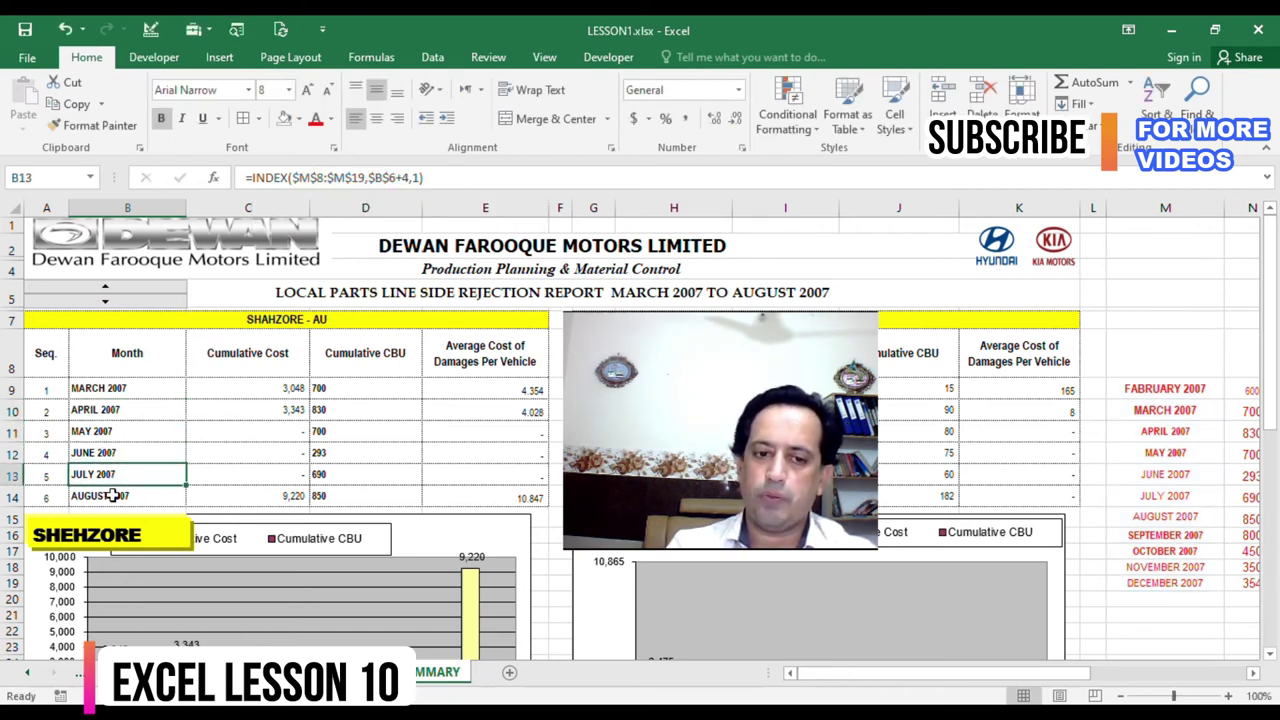
pyautogui.click(118, 496)
# - Advance the spinner four months so the report covers July 2007 to December 2007
pyautogui.click(136, 293)
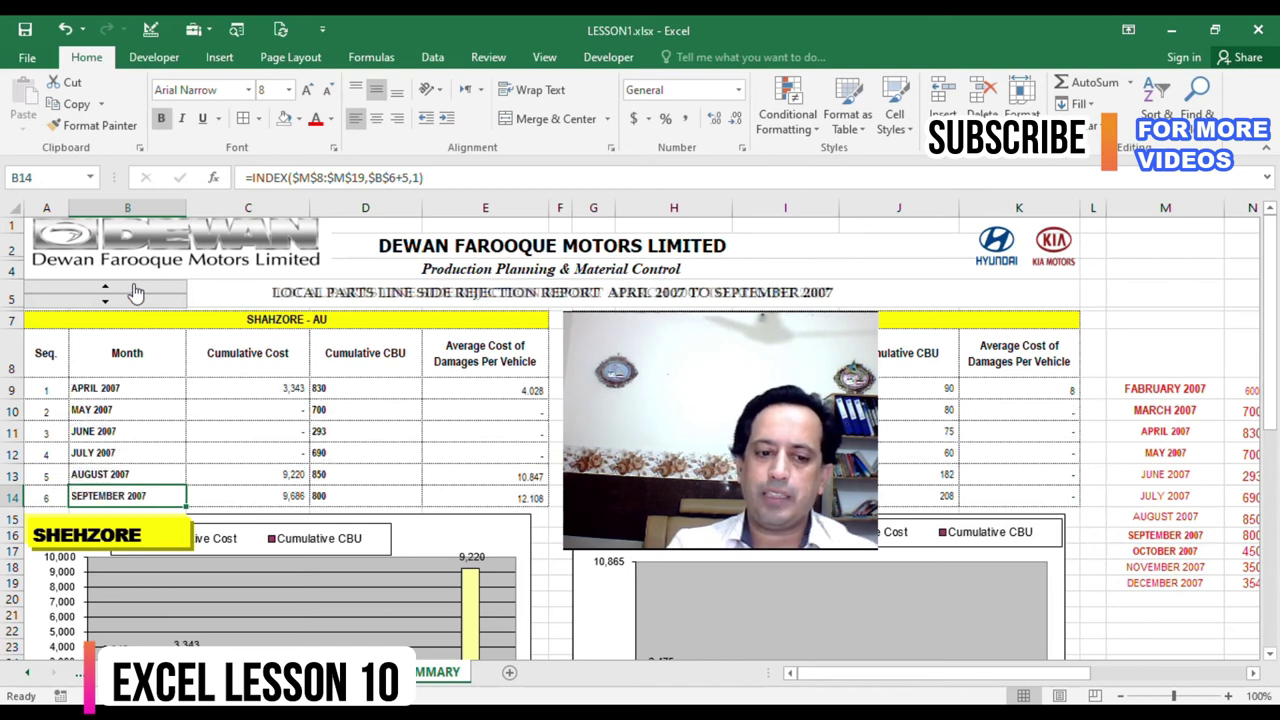
pyautogui.click(136, 293)
pyautogui.click(136, 292)
pyautogui.click(136, 292)
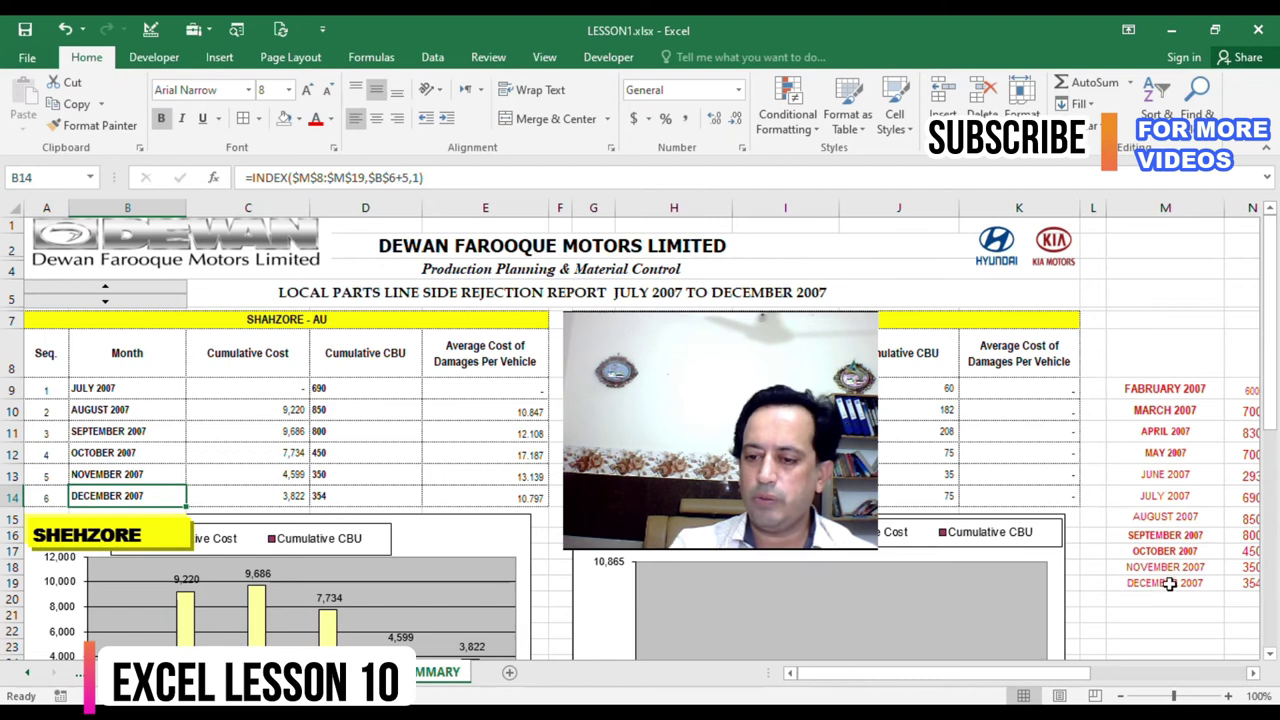
pyautogui.rightClick(128, 290)
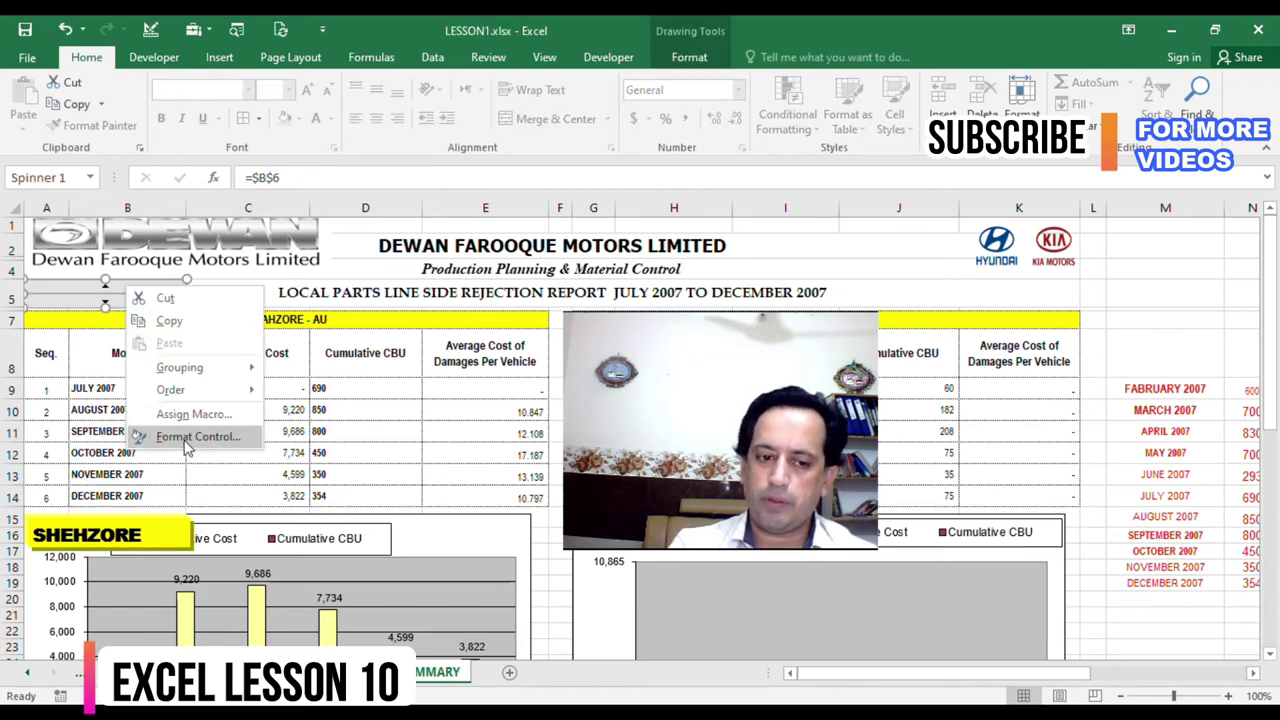
# - Confirm the spinner's settings (minimum 1, maximum 7, increment 1, linked to $B$6) and shorten it slightly
pyautogui.click(190, 436)
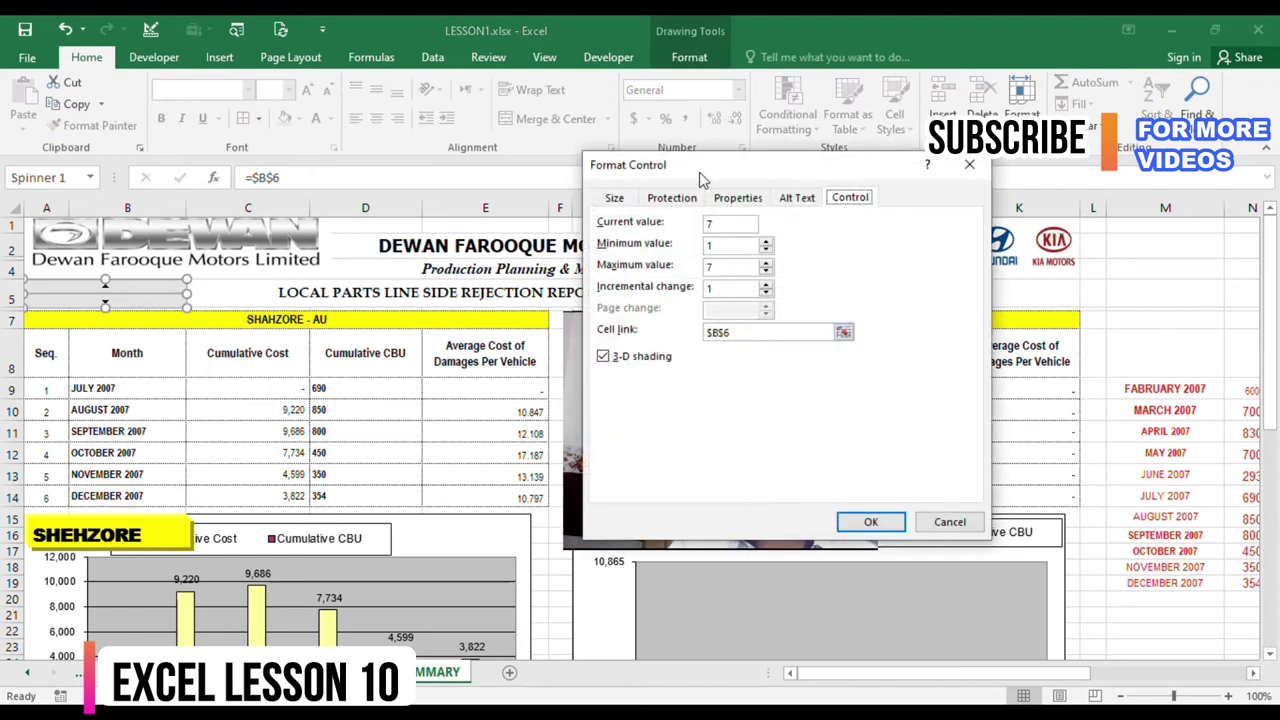
pyautogui.moveTo(703, 178); pyautogui.dragTo(257, 258)
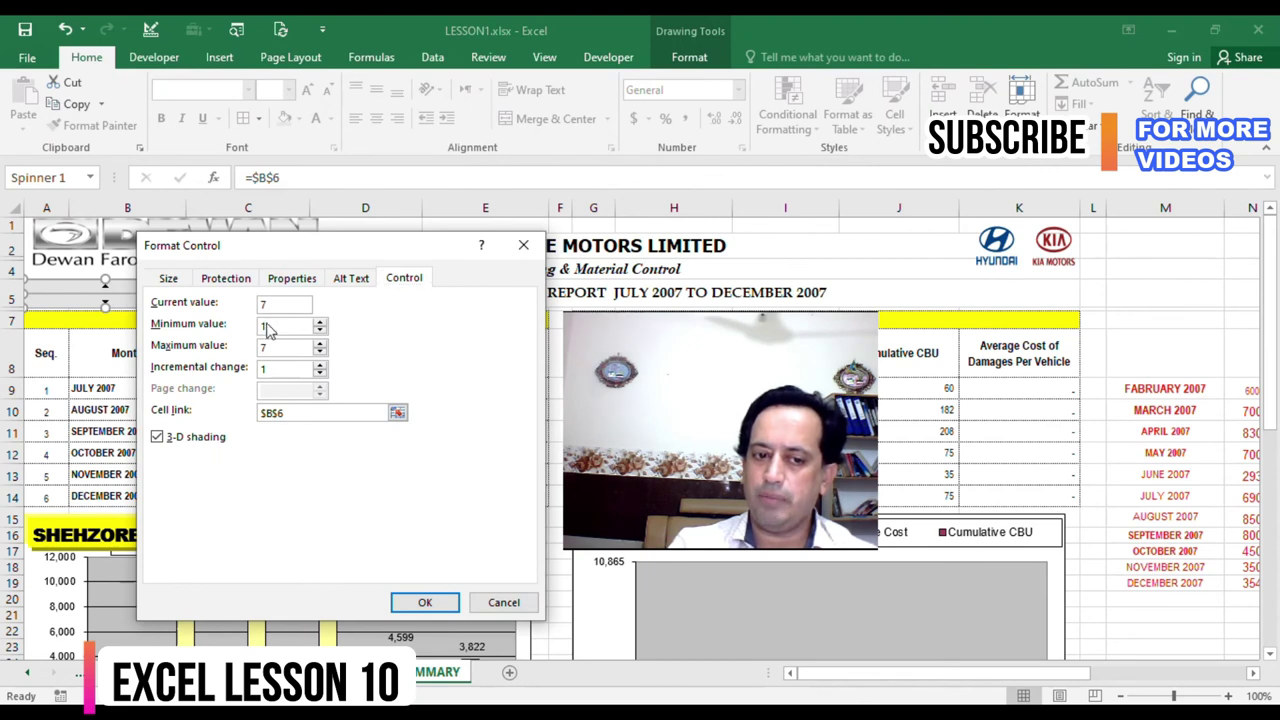
pyautogui.click(268, 347)
pyautogui.click(284, 368)
pyautogui.click(425, 603)
pyautogui.hotkey('ctrl', '1')
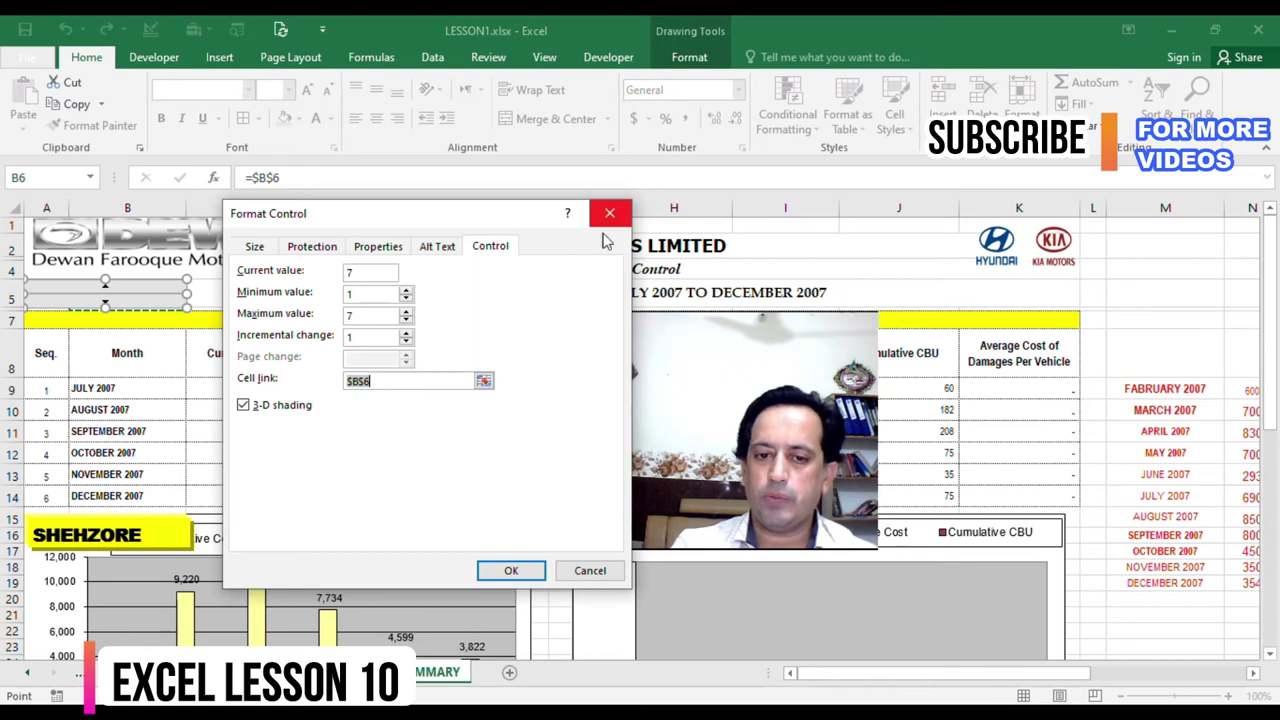
pyautogui.press('Return')
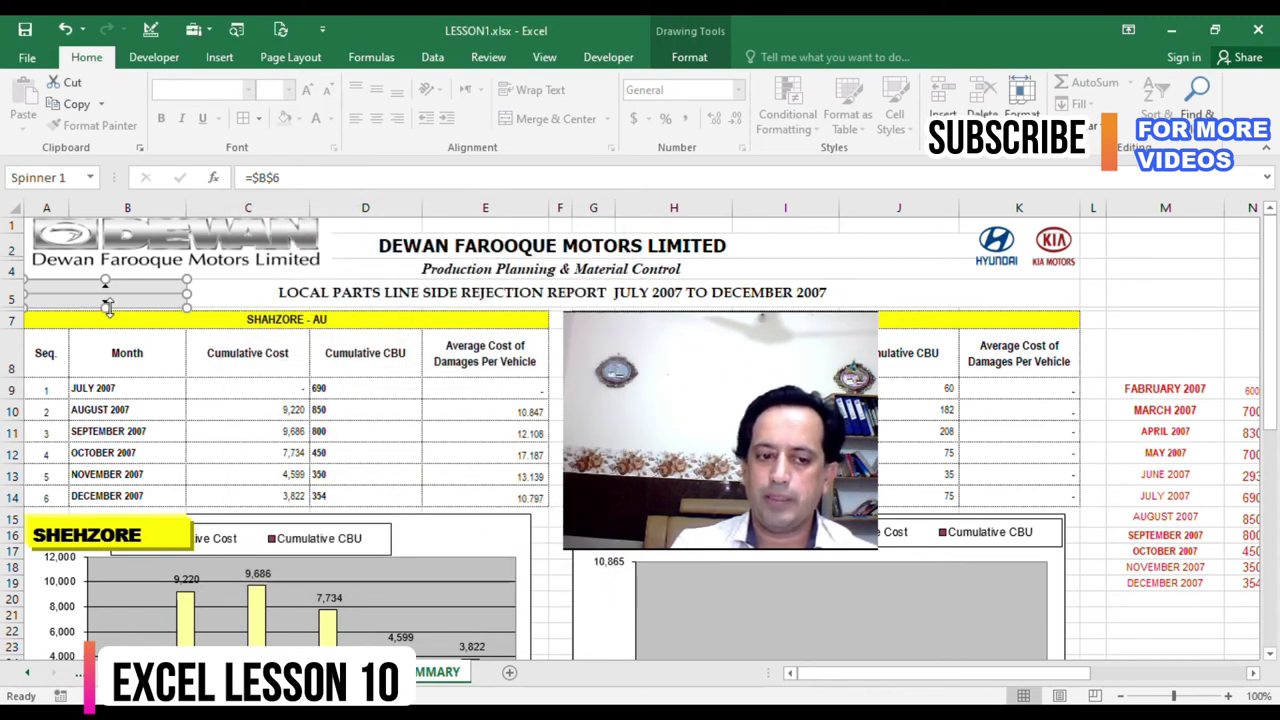
pyautogui.moveTo(105, 307); pyautogui.dragTo(105, 298)
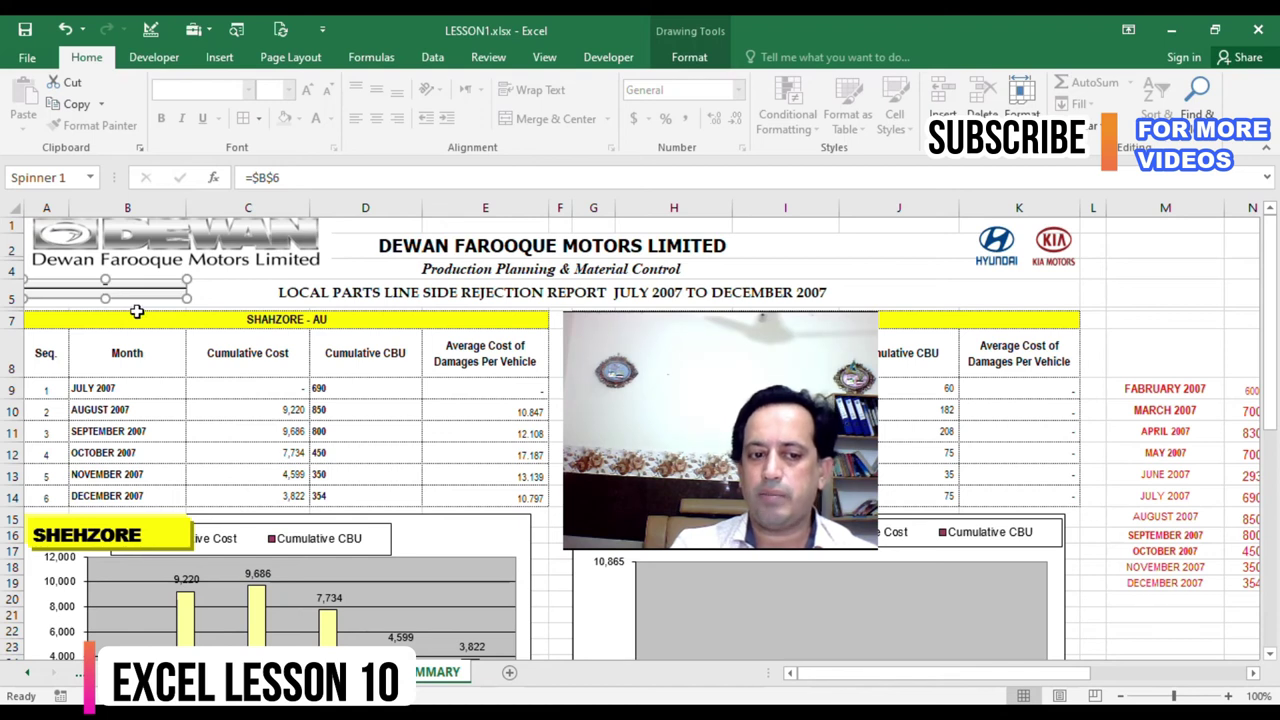
pyautogui.click(137, 310)
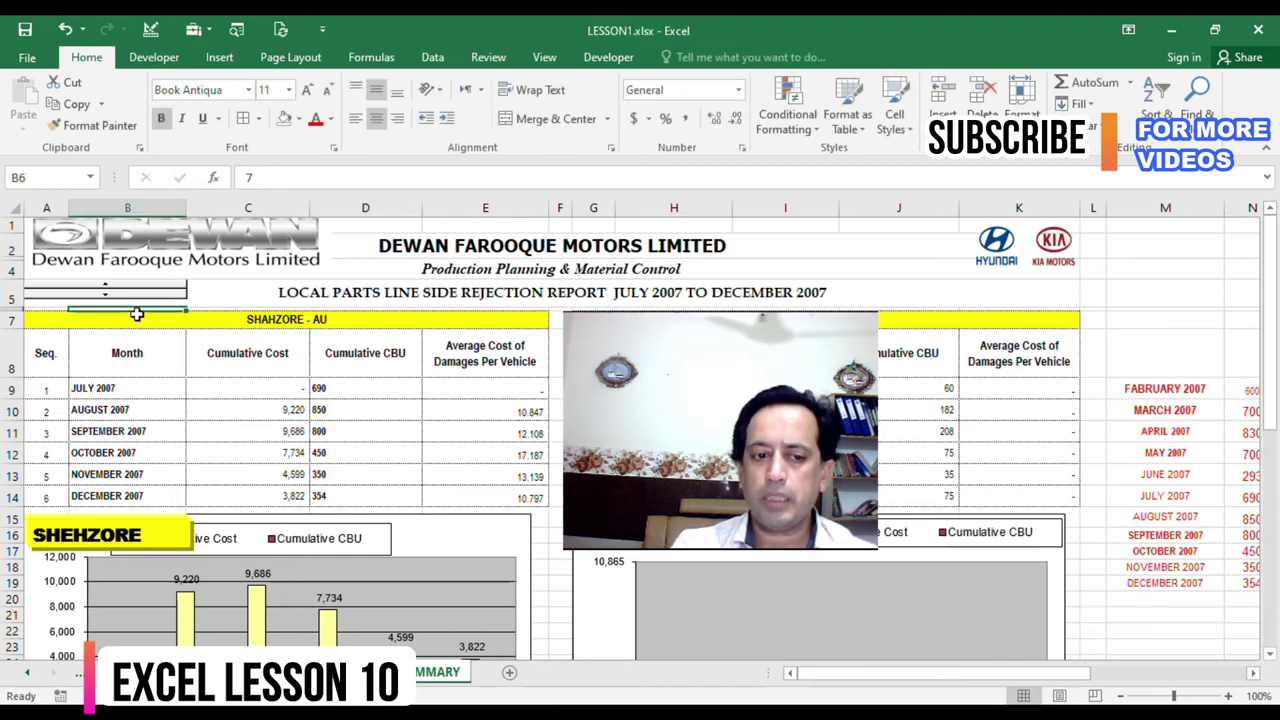
# - Review the month INDEX formulas in B9, H9, H10 and the SUMIF cost formula in I9
pyautogui.click(155, 395)
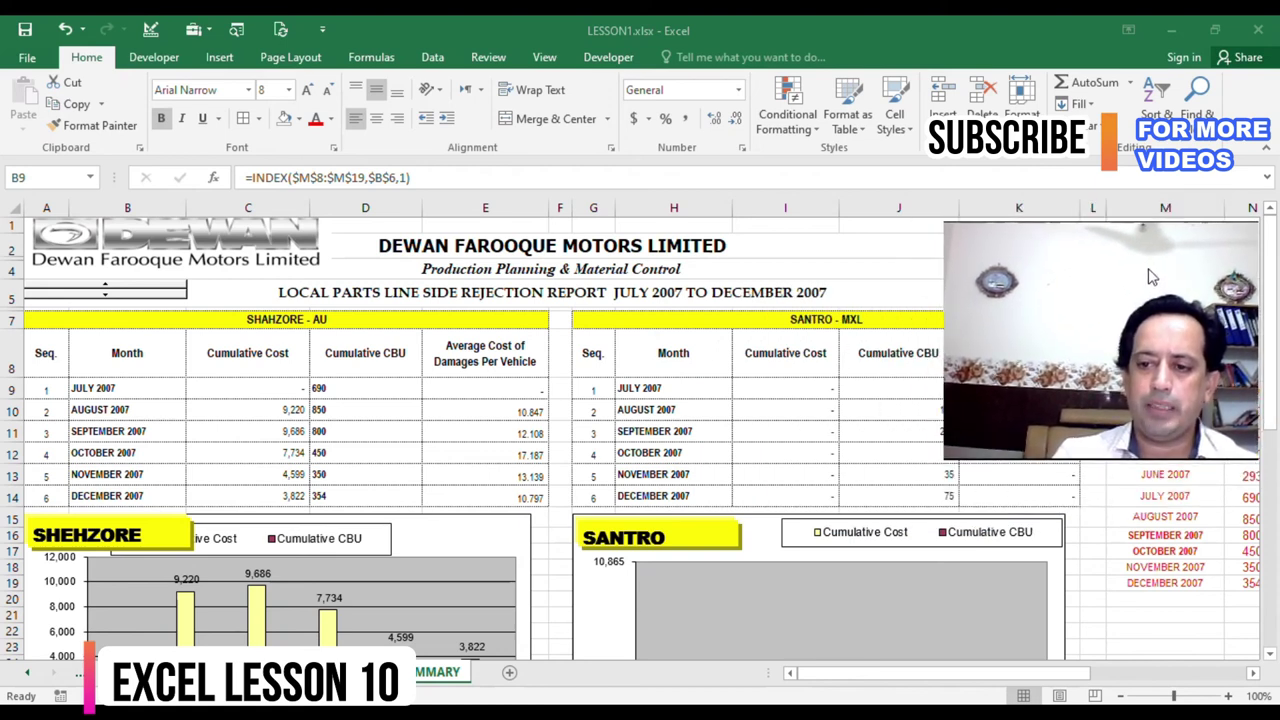
pyautogui.click(663, 382)
pyautogui.click(677, 412)
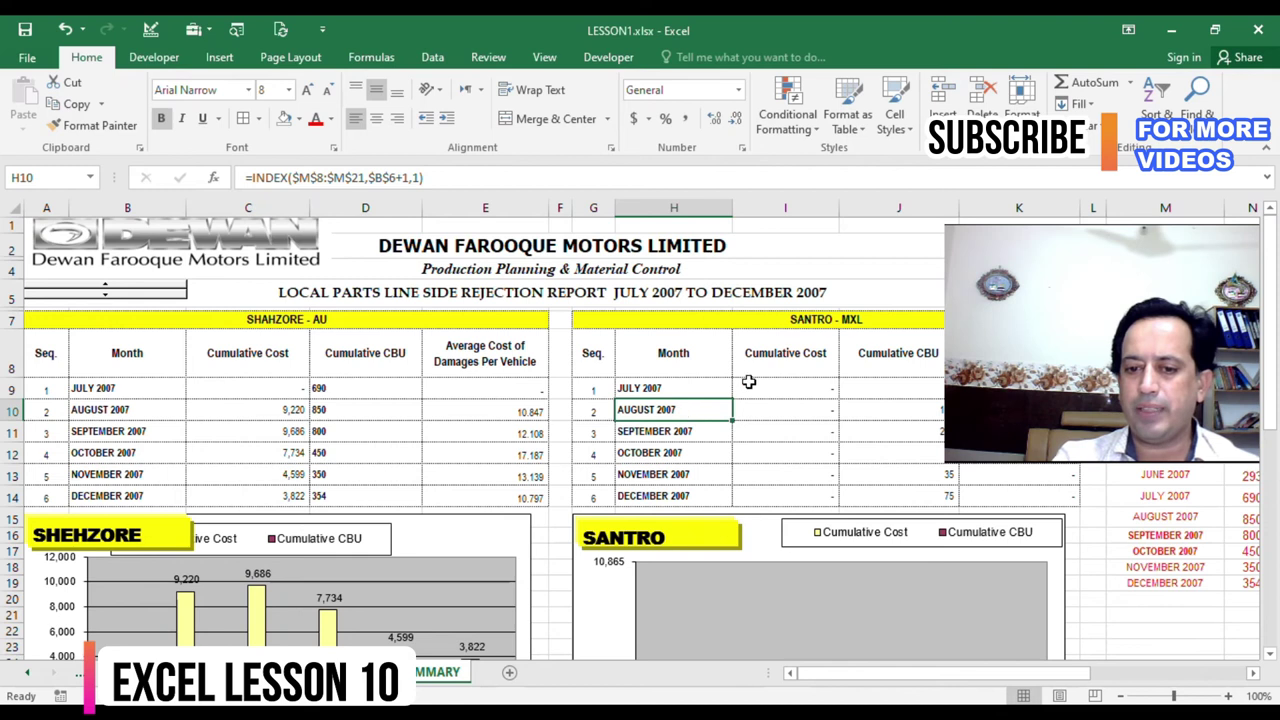
pyautogui.click(749, 384)
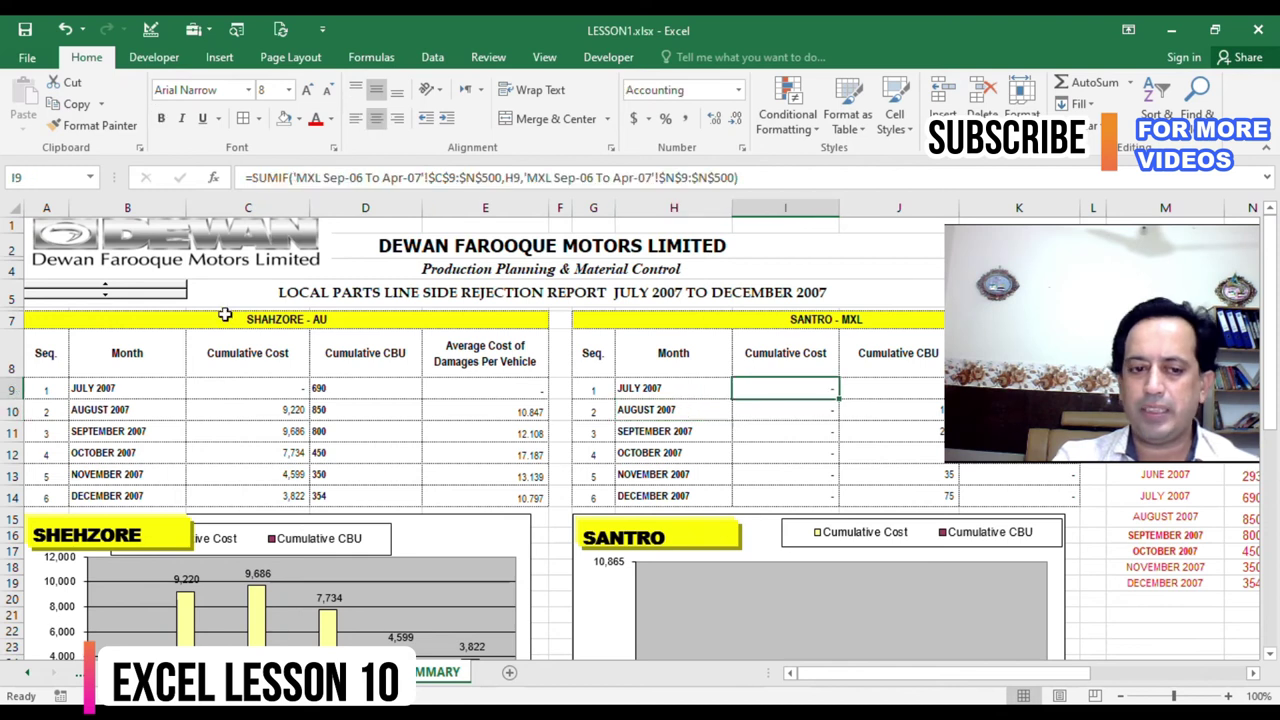
# - Step the report period back several months, then review C9:C14 and the B9 and C9 formulas
pyautogui.click(123, 296)
pyautogui.click(123, 298)
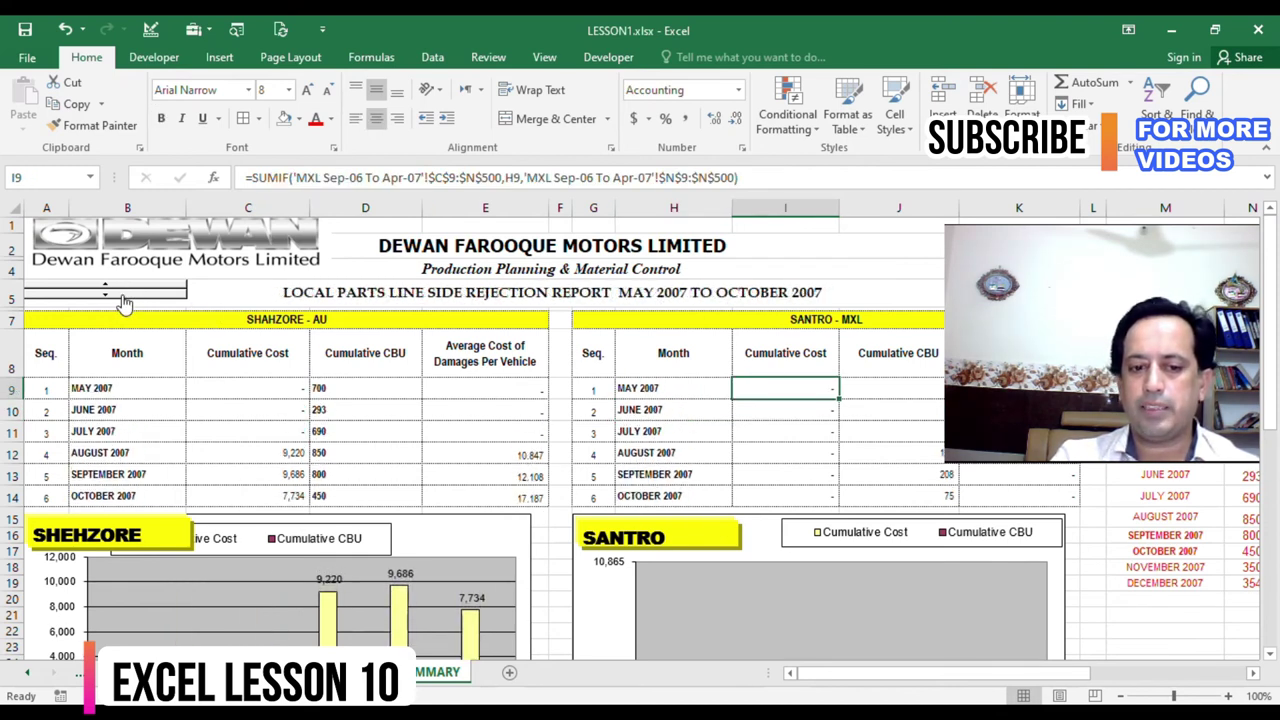
pyautogui.click(123, 298)
pyautogui.click(123, 298)
pyautogui.moveTo(277, 391); pyautogui.dragTo(276, 497)
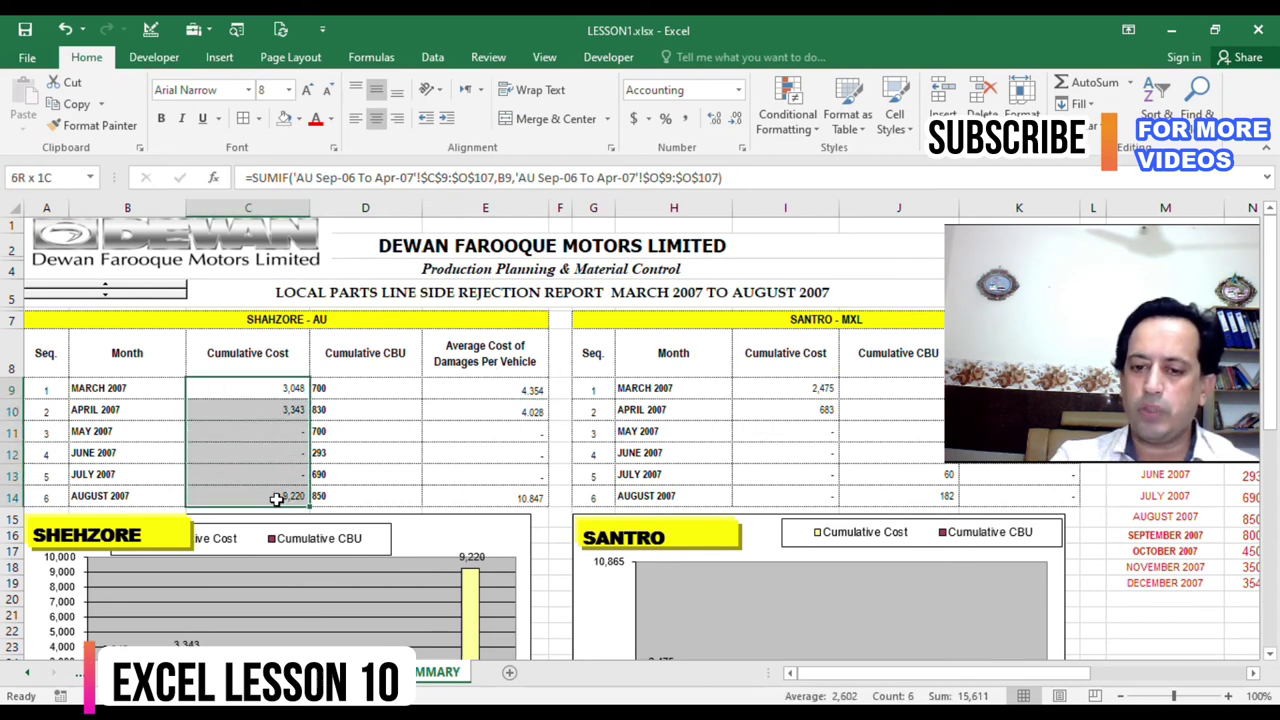
pyautogui.click(113, 390)
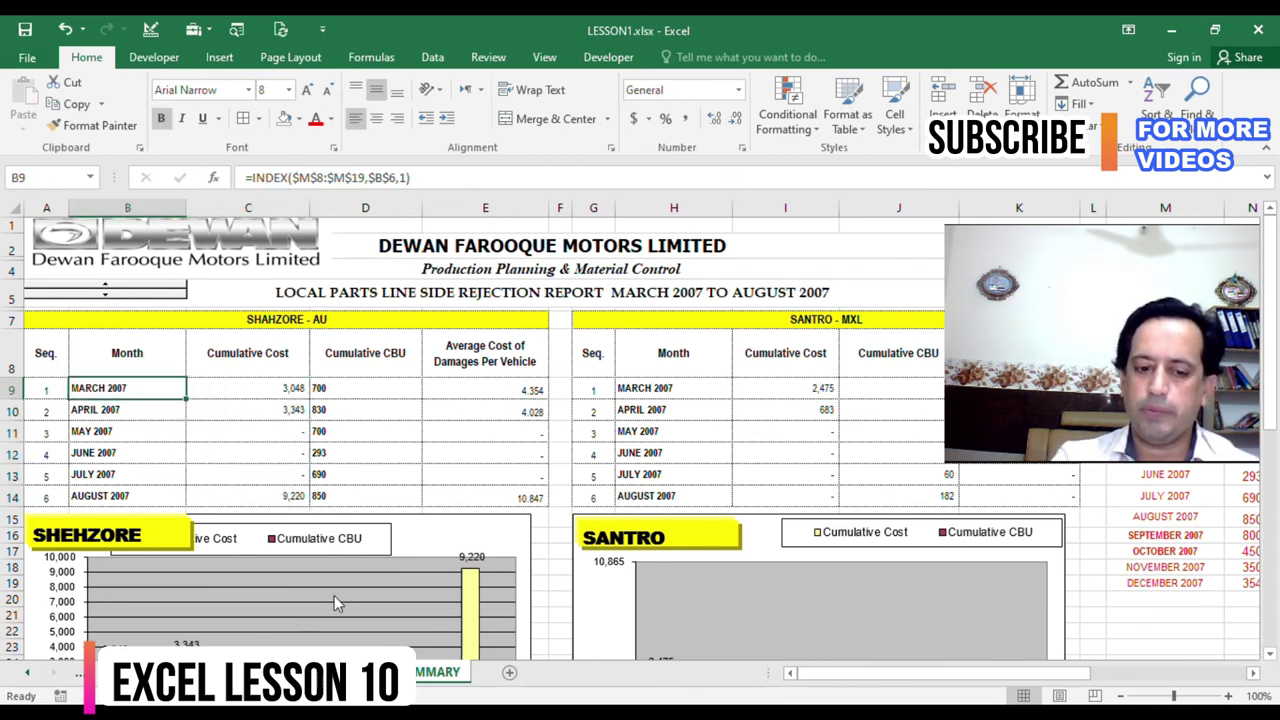
pyautogui.click(241, 390)
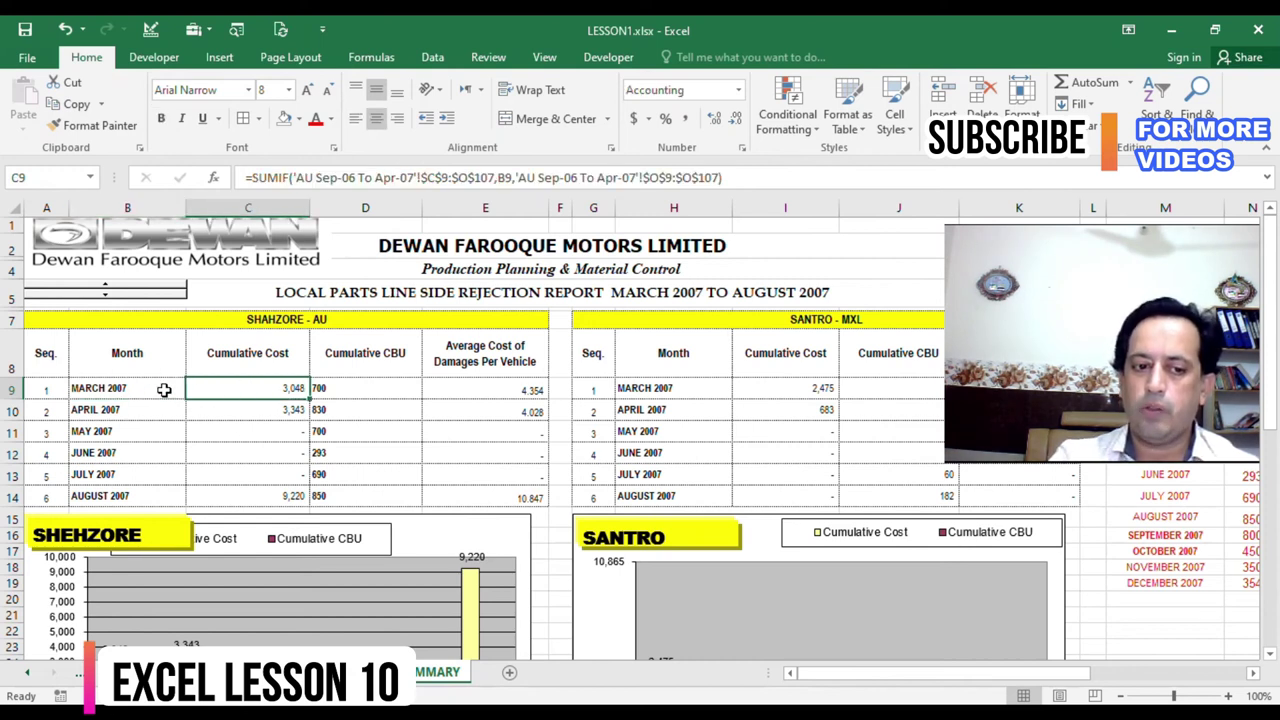
pyautogui.click(130, 391)
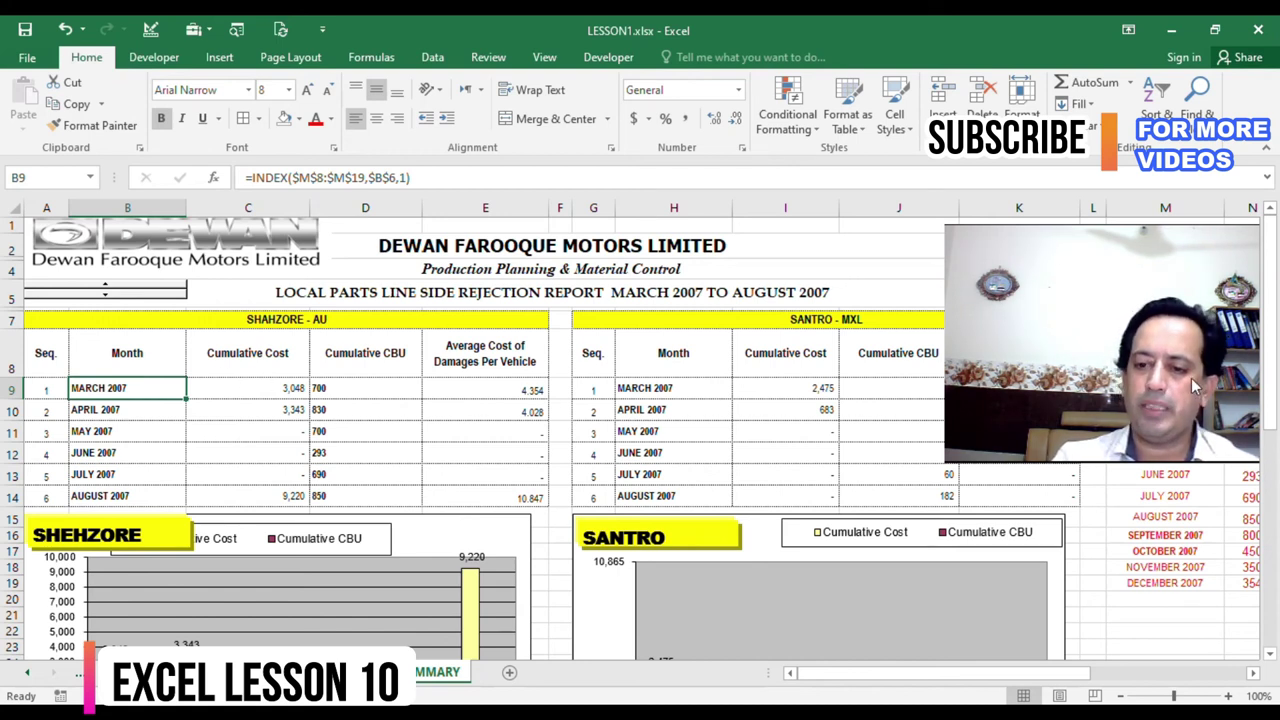
# - Advance the report period to July–December 2007, then step back to May–October 2007
pyautogui.moveTo(1197, 390); pyautogui.dragTo(974, 411)
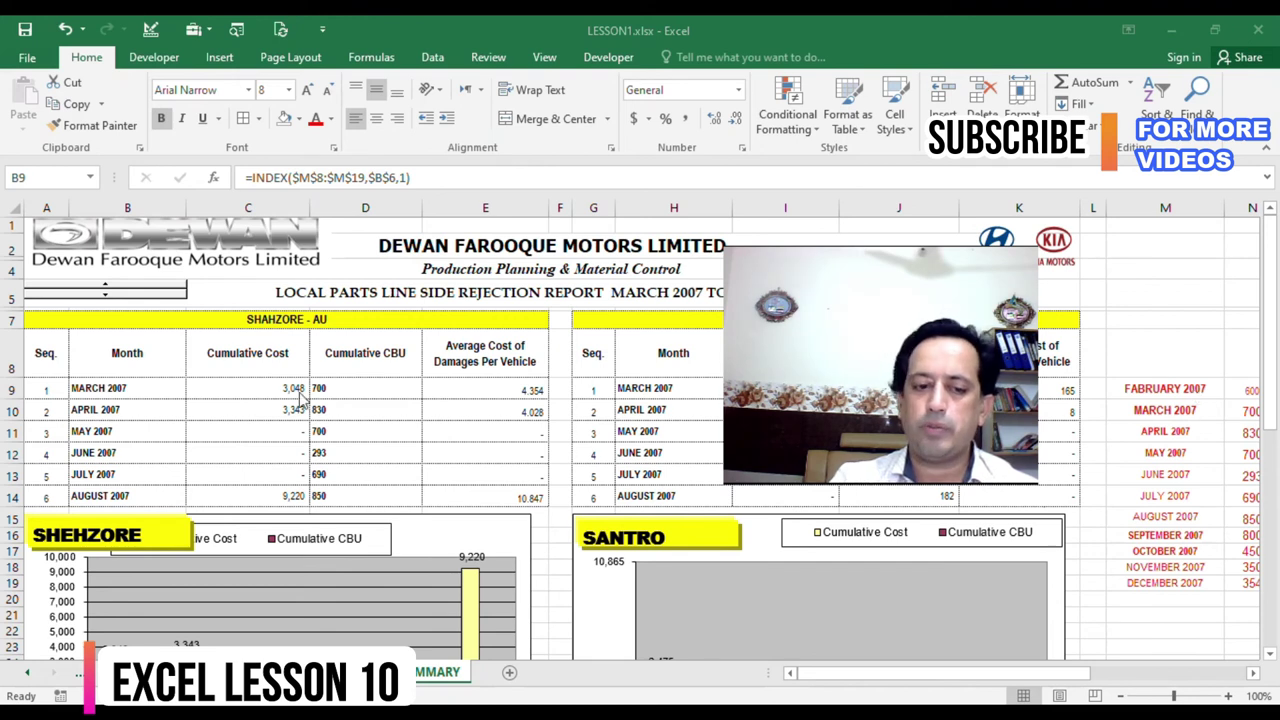
pyautogui.click(142, 289)
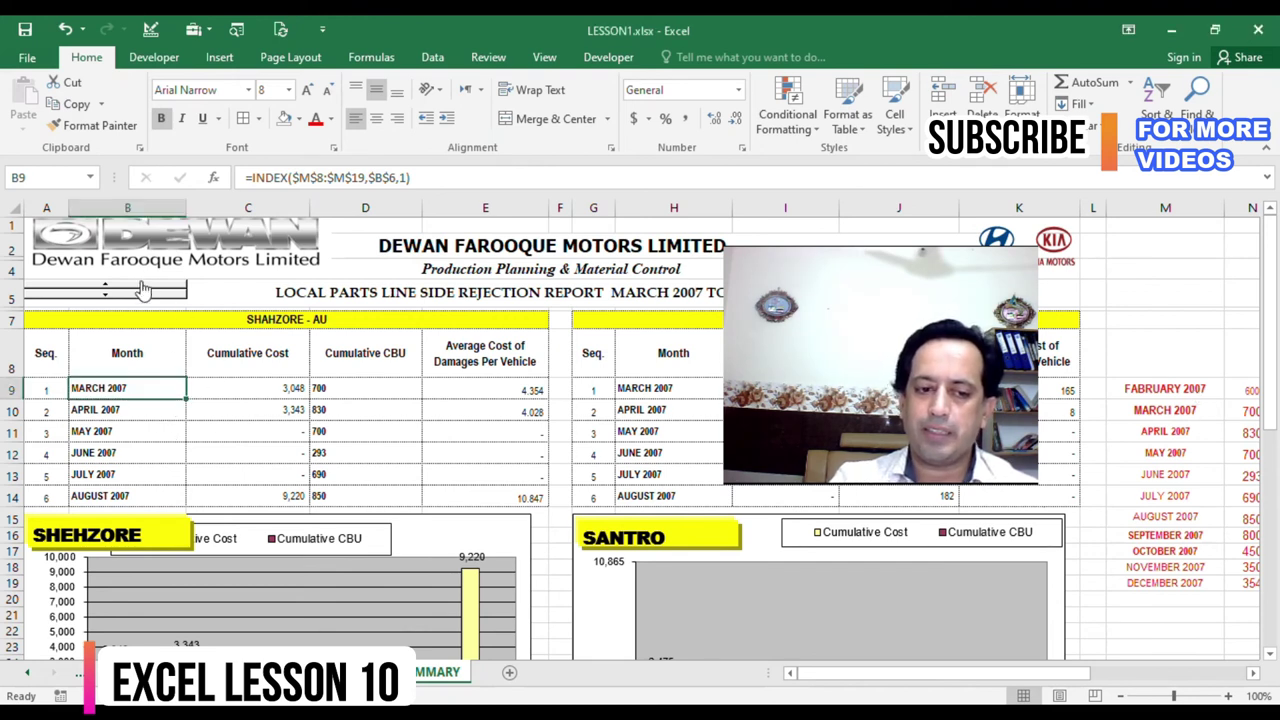
pyautogui.click(142, 289)
pyautogui.click(142, 289)
pyautogui.click(142, 289)
pyautogui.click(142, 289)
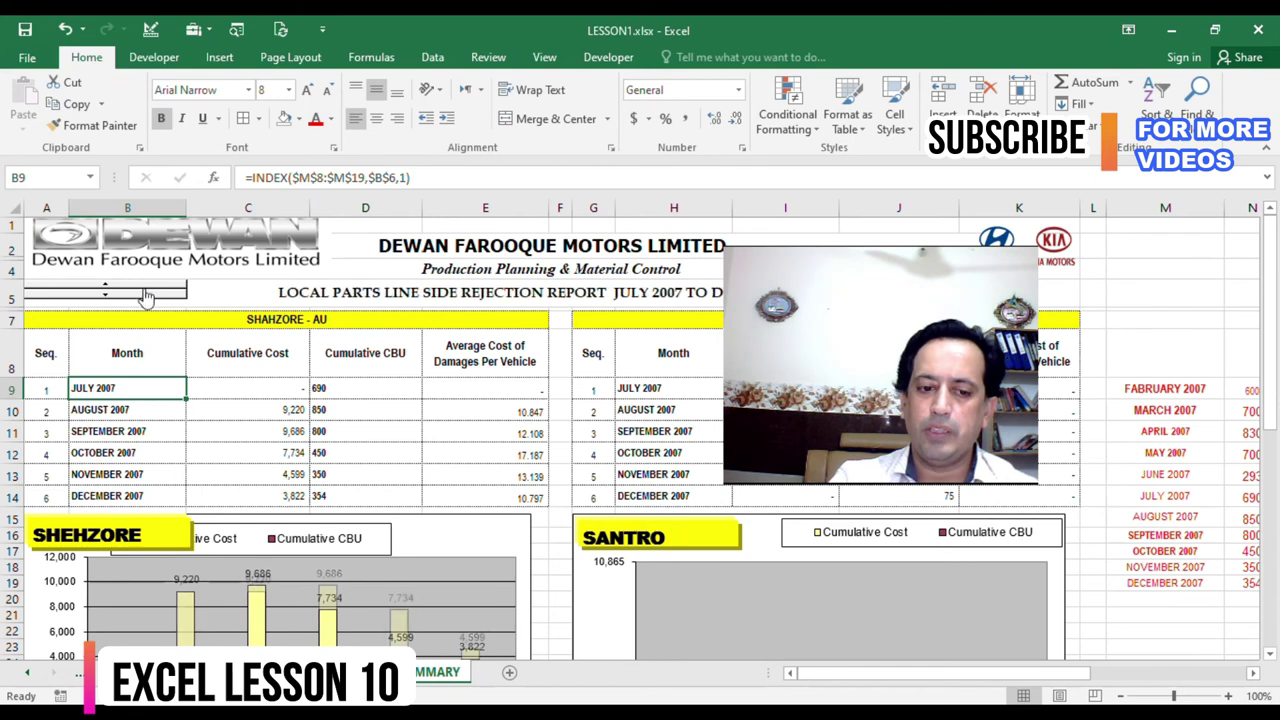
pyautogui.click(143, 290)
pyautogui.click(143, 290)
# - Move the Shehzore chart slightly lower on the sheet
pyautogui.moveTo(907, 407); pyautogui.dragTo(1113, 395)
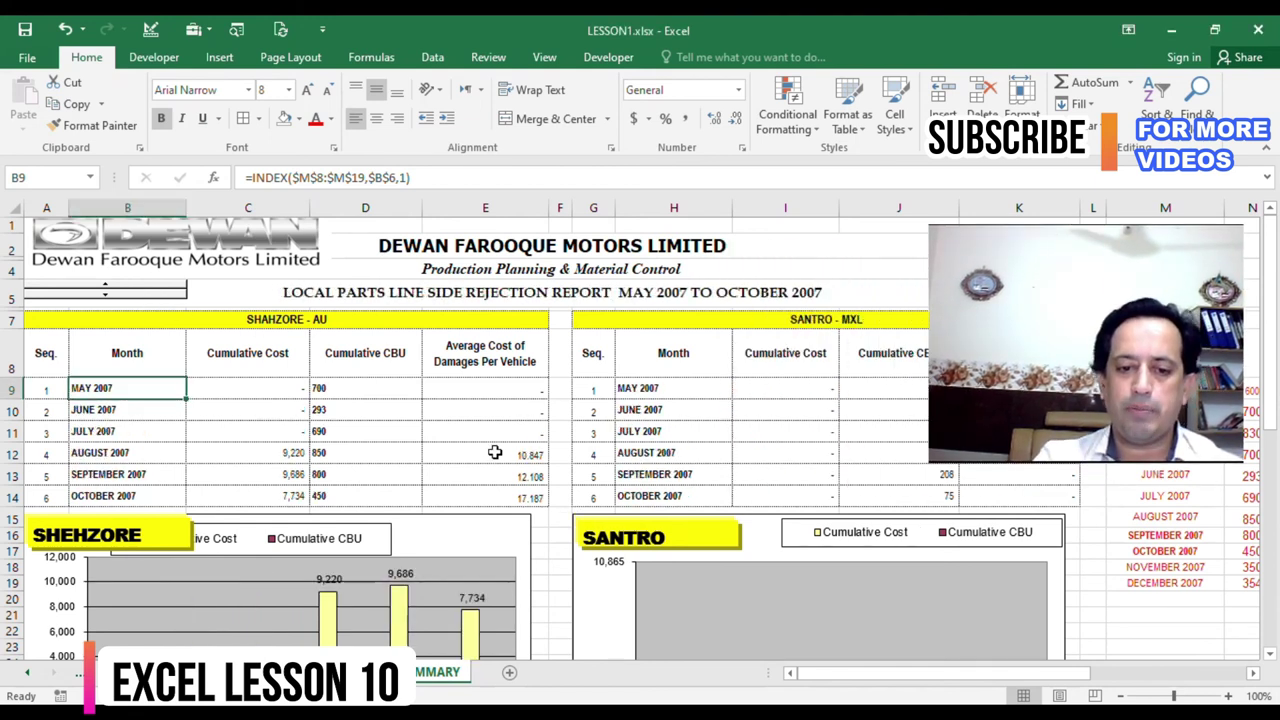
pyautogui.scroll(-3, 541, 495)
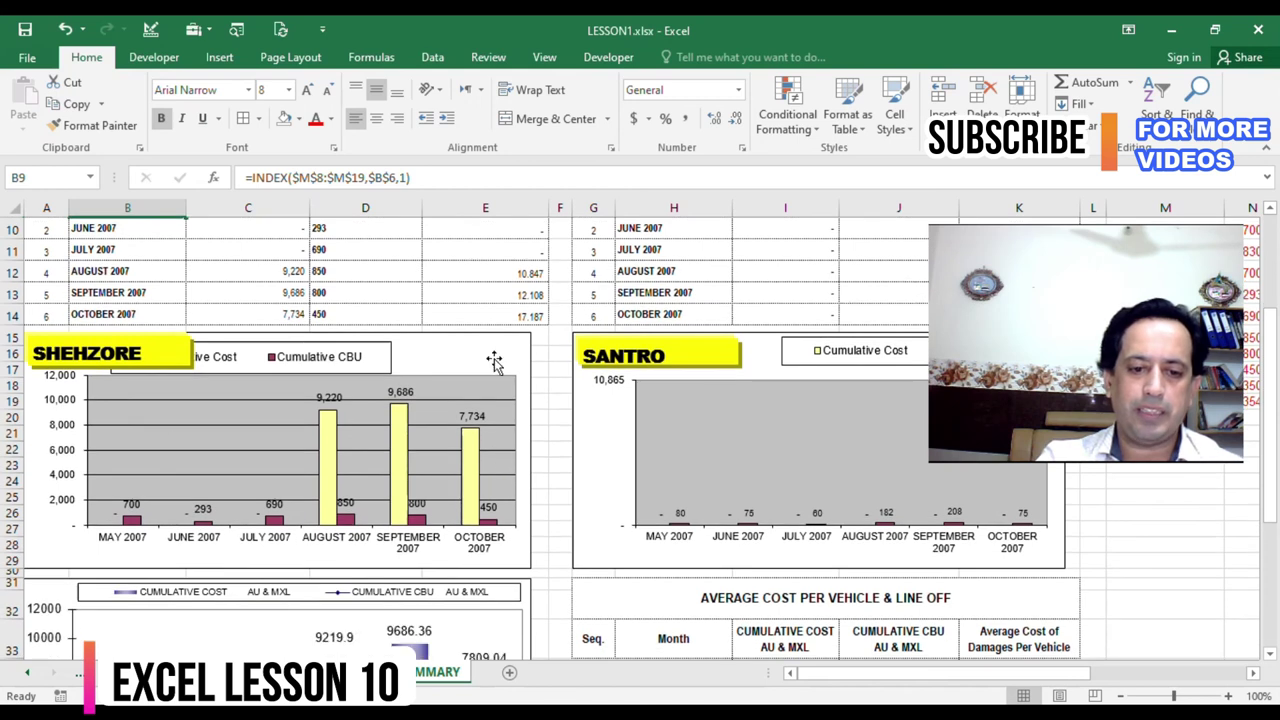
pyautogui.moveTo(491, 360); pyautogui.dragTo(500, 386)
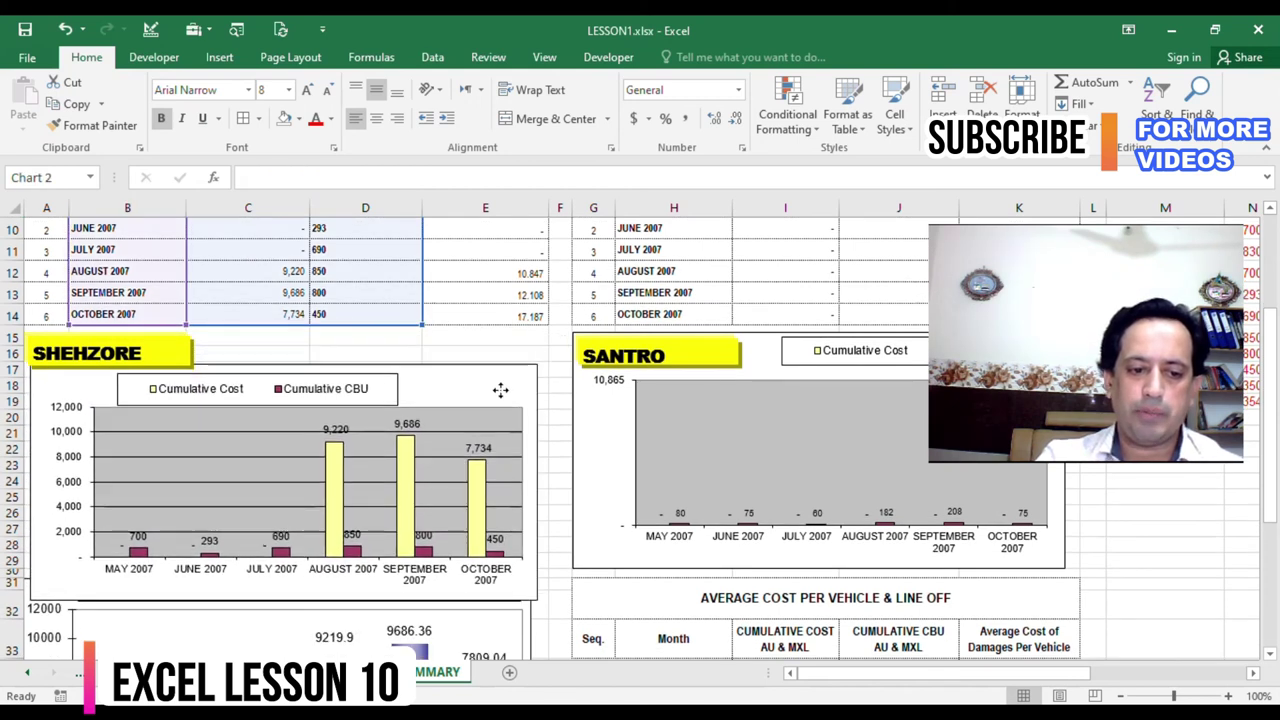
pyautogui.moveTo(500, 386); pyautogui.dragTo(490, 395)
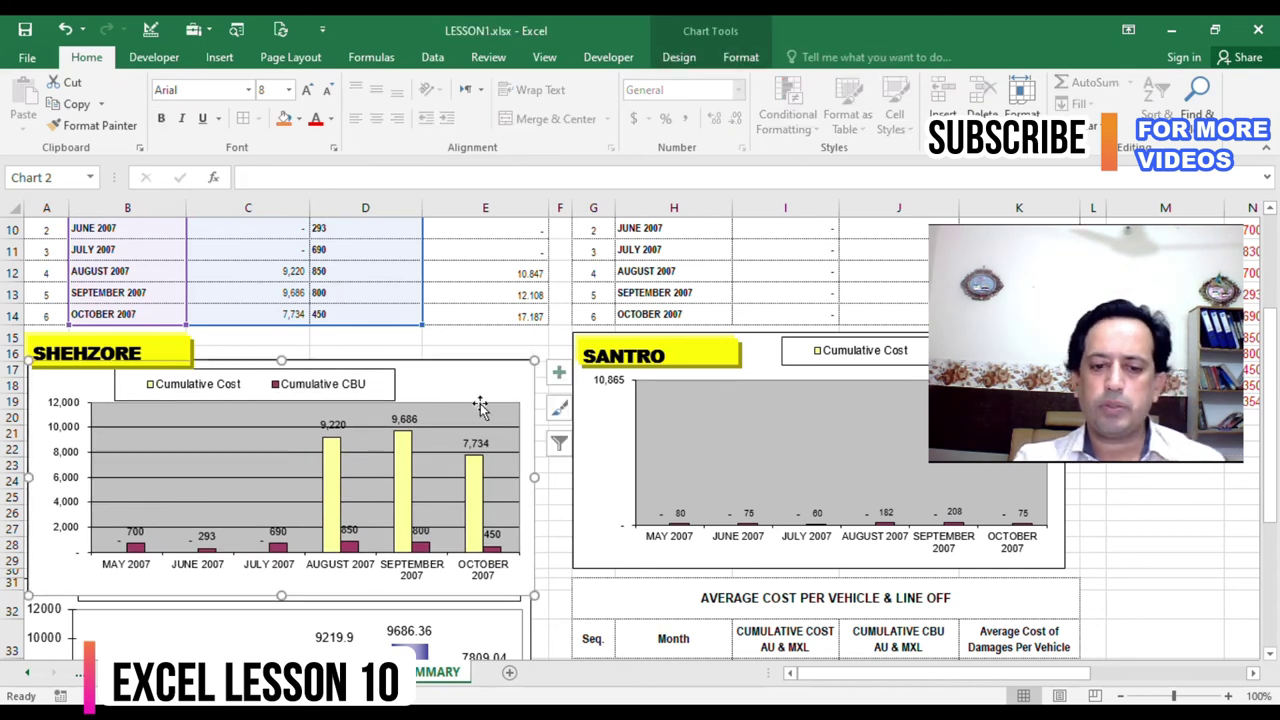
pyautogui.scroll(1, 432, 437)
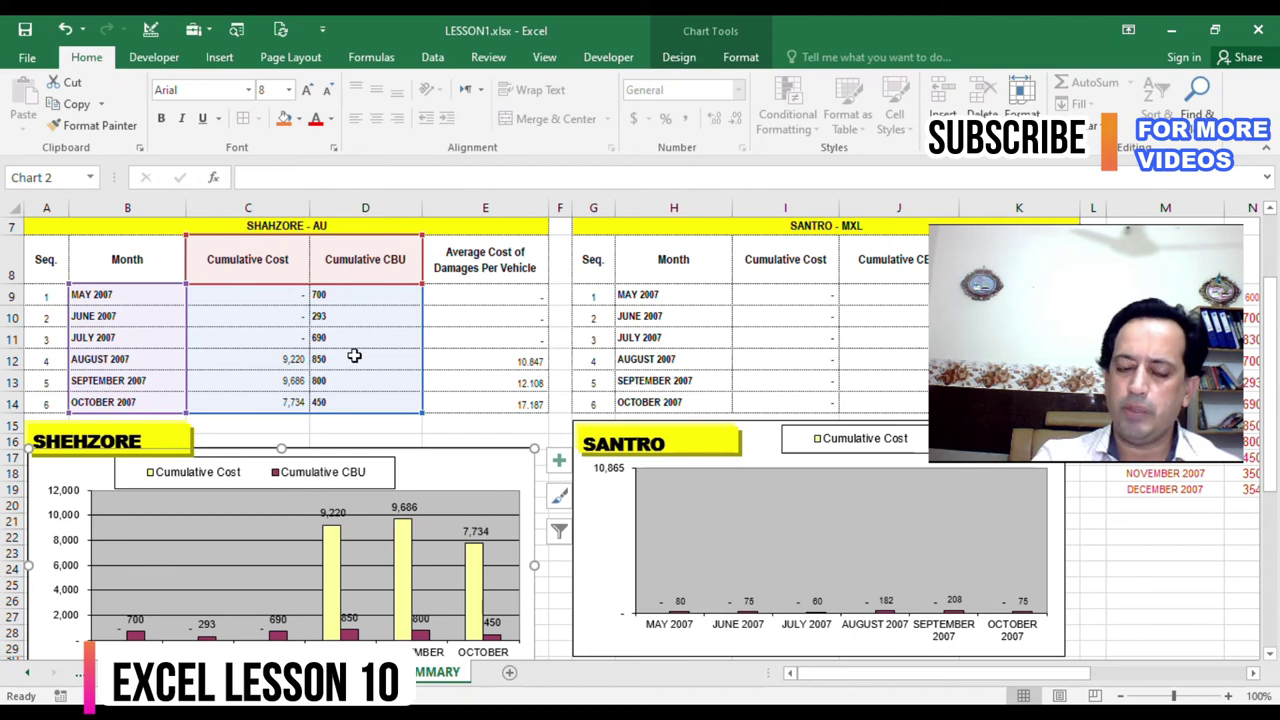
pyautogui.scroll(-2, 354, 356)
pyautogui.scroll(1, 350, 366)
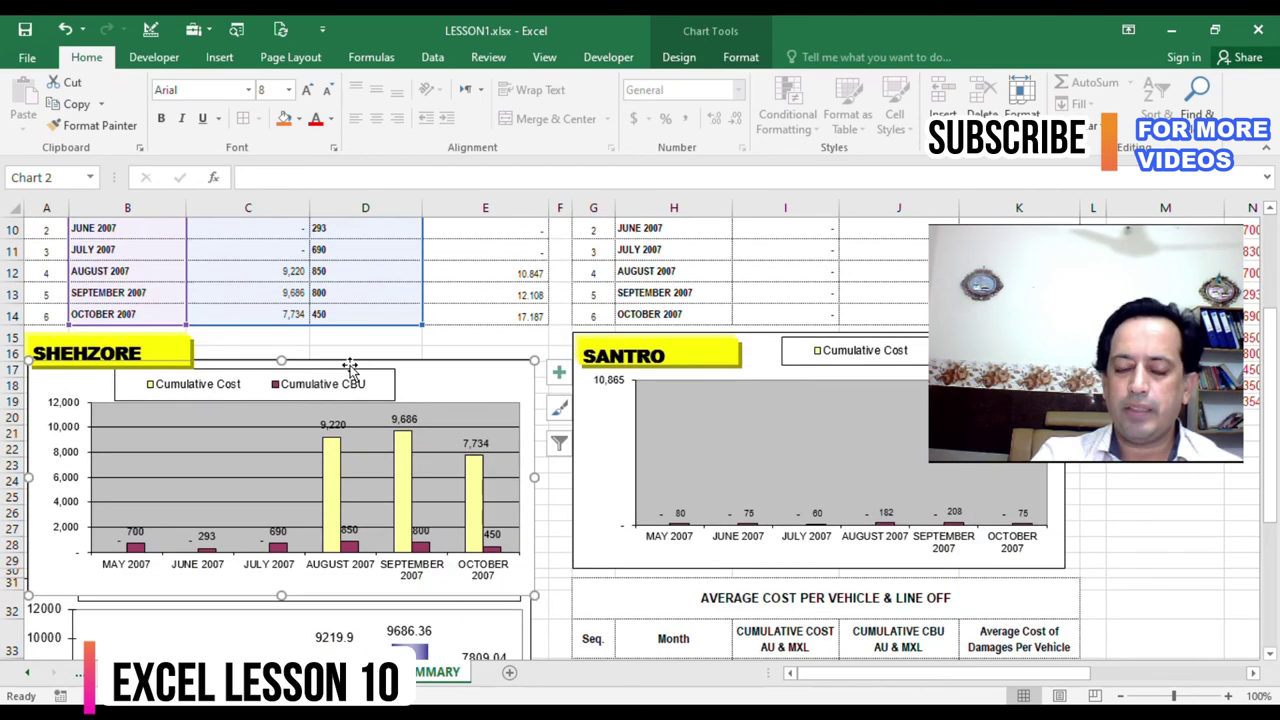
pyautogui.scroll(2, 350, 366)
pyautogui.scroll(-2, 349, 363)
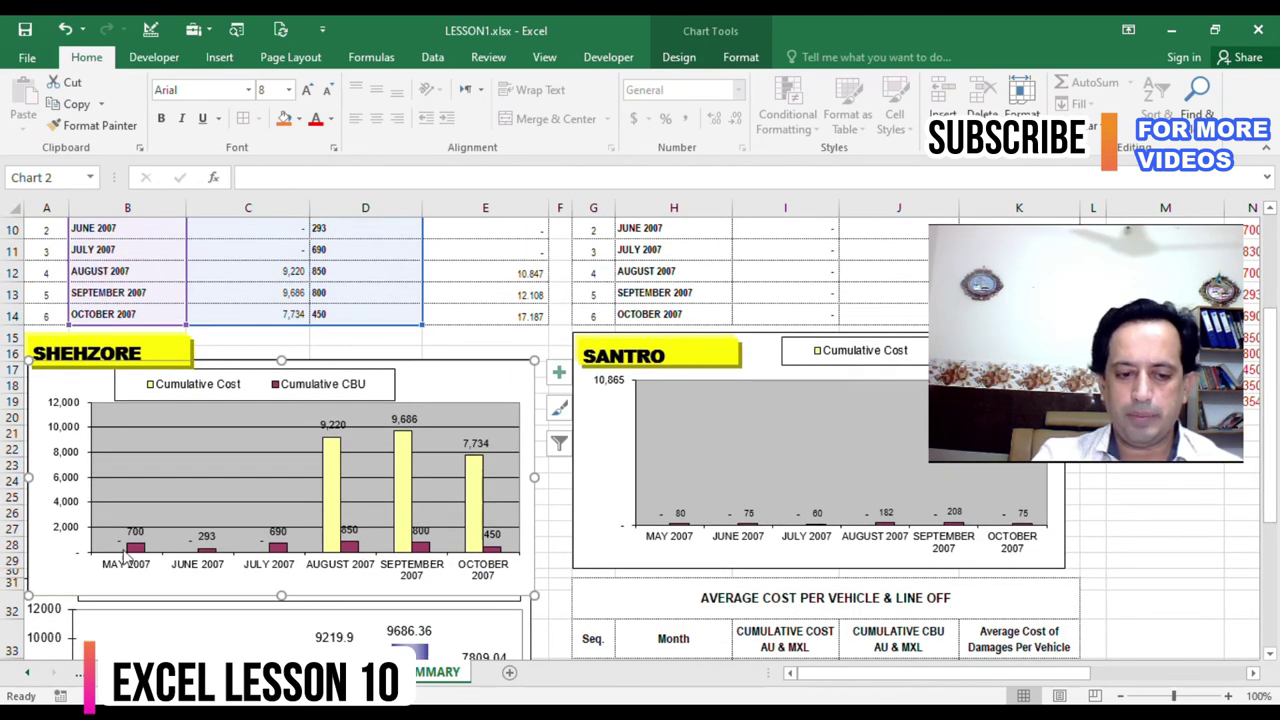
# - Check the E14 average cost formula and advance the period to July–December 2007
pyautogui.click(432, 322)
pyautogui.scroll(2, 449, 354)
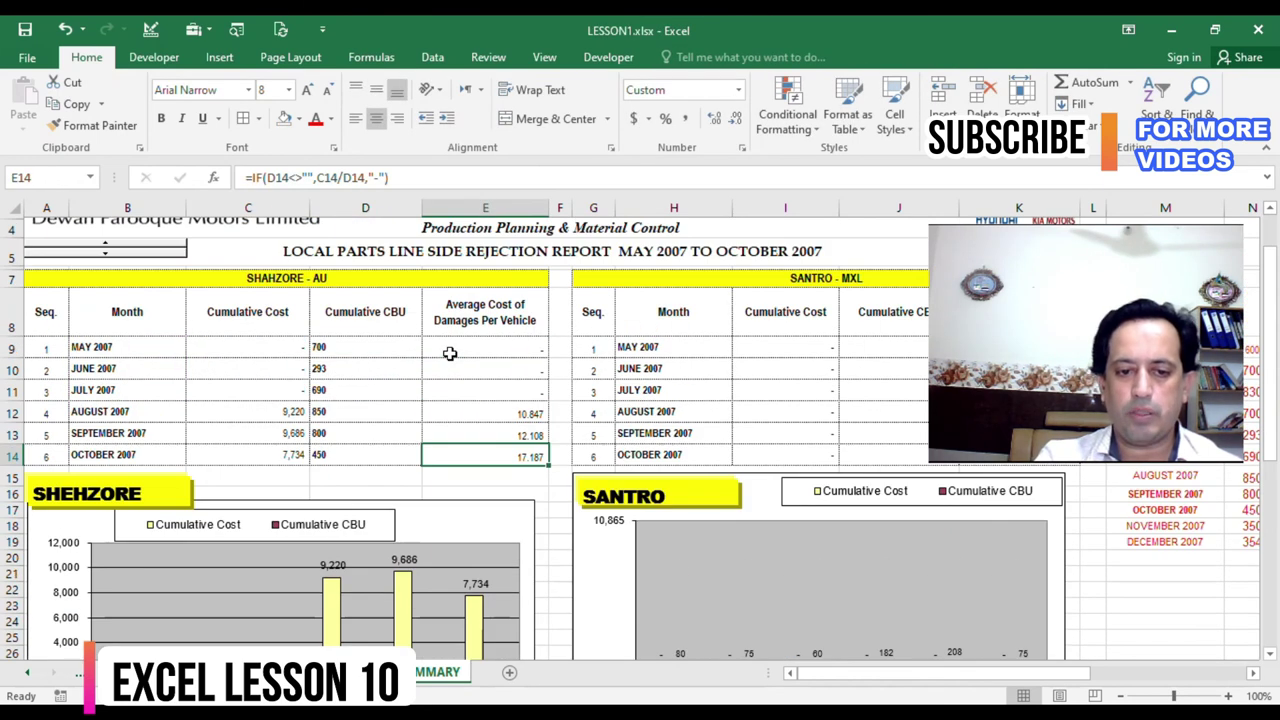
pyautogui.keyDown('ctrl'); pyautogui.scroll(-1, 404, 380); pyautogui.keyUp('ctrl')
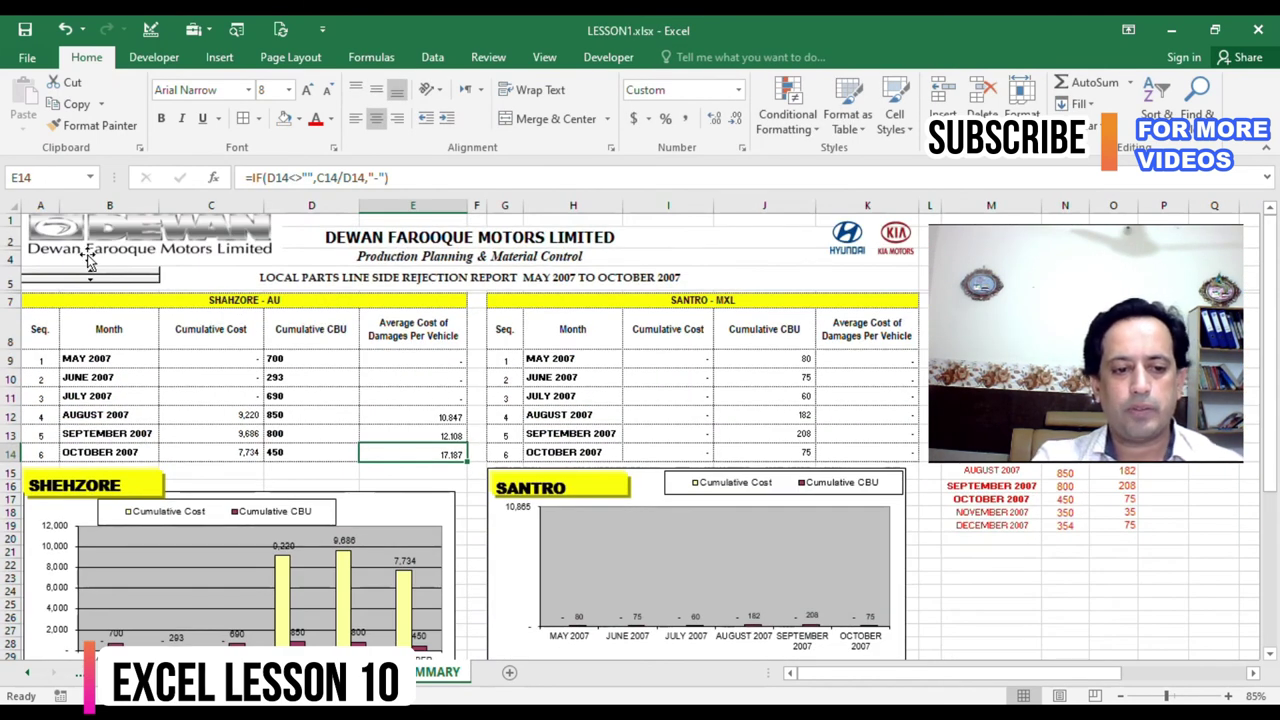
pyautogui.click(95, 277)
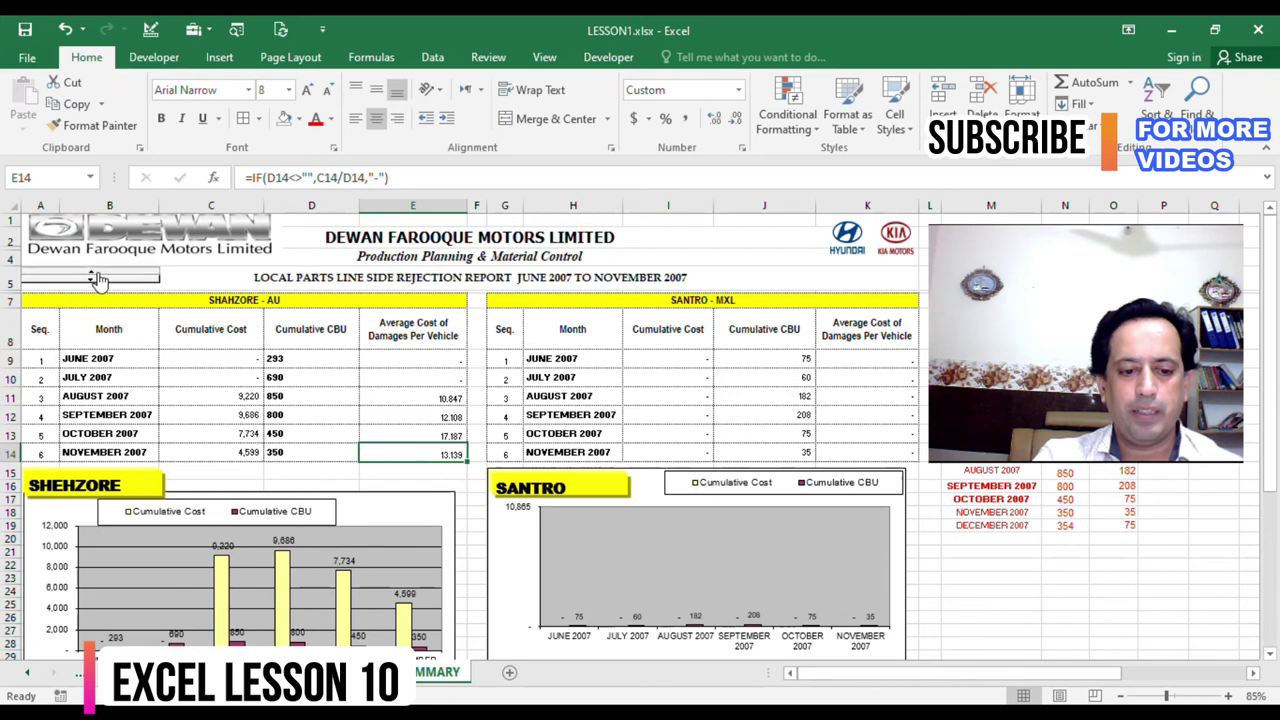
pyautogui.click(95, 277)
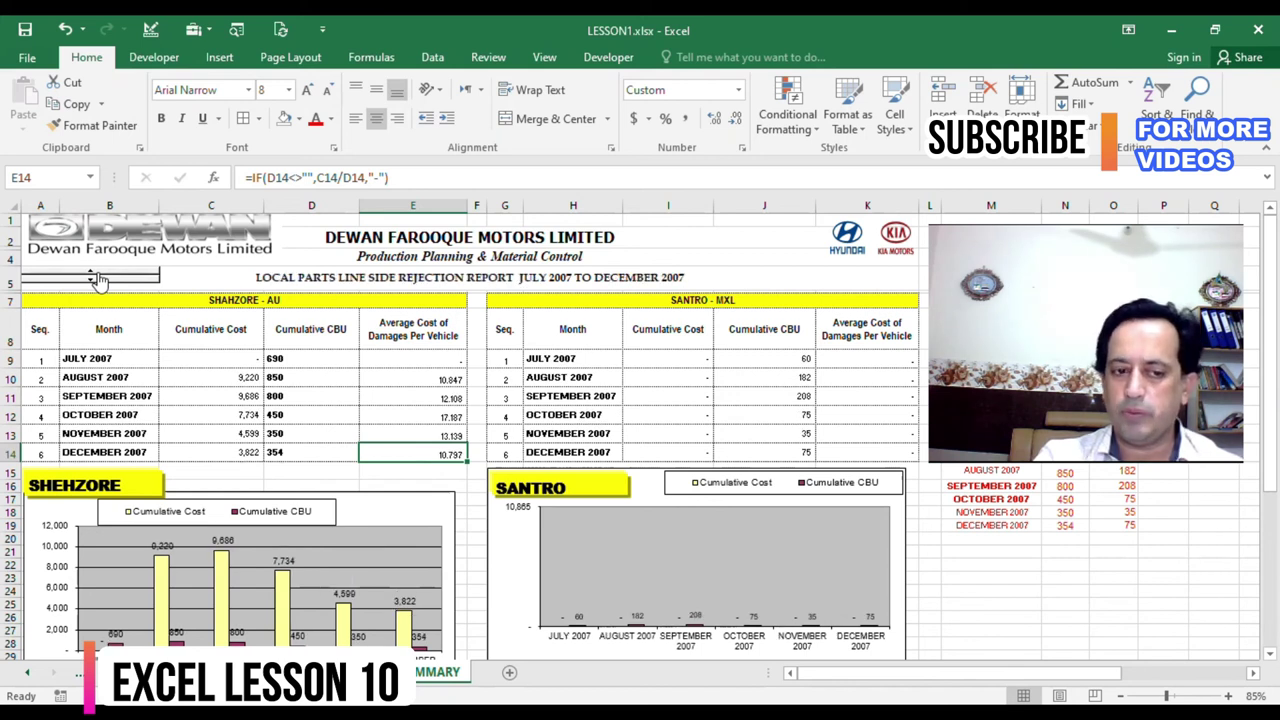
# - Move the report period back toward January 2007 using the spinner and its scroll box
pyautogui.click(97, 285)
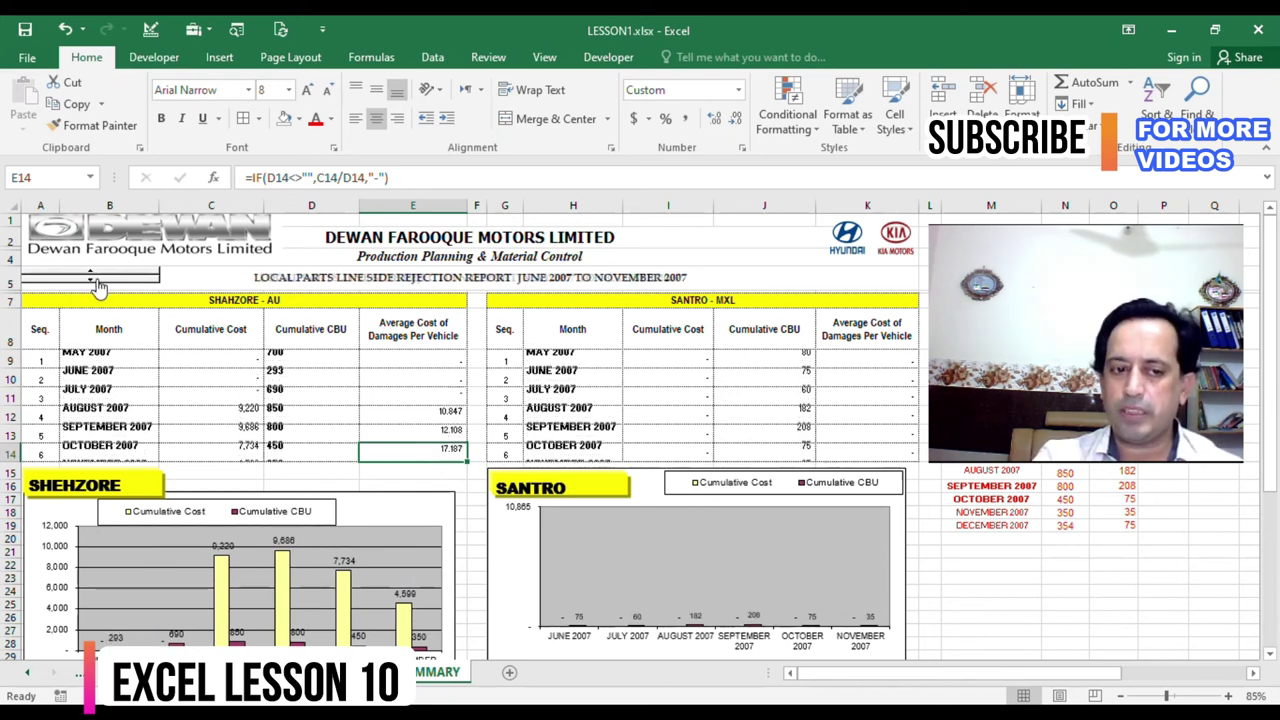
pyautogui.click(97, 285)
pyautogui.click(97, 285)
pyautogui.click(97, 285)
pyautogui.click(97, 285)
pyautogui.click(97, 285)
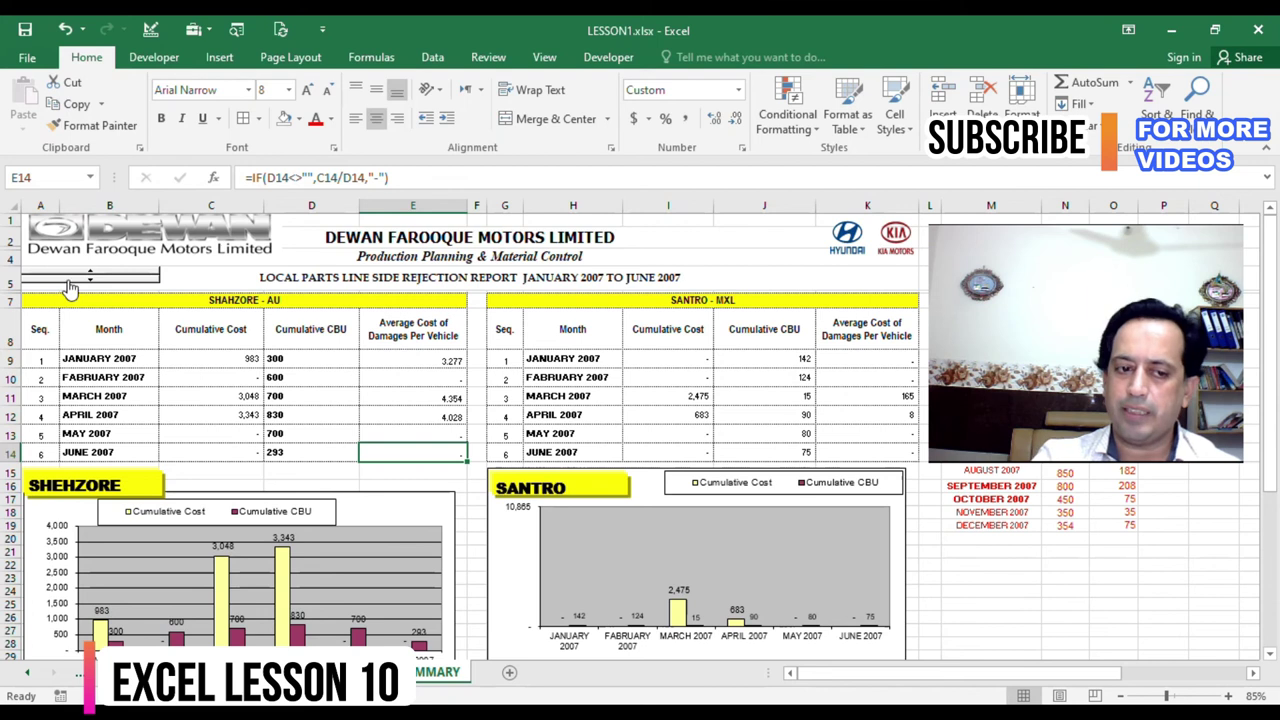
pyautogui.moveTo(68, 277); pyautogui.dragTo(68, 277)
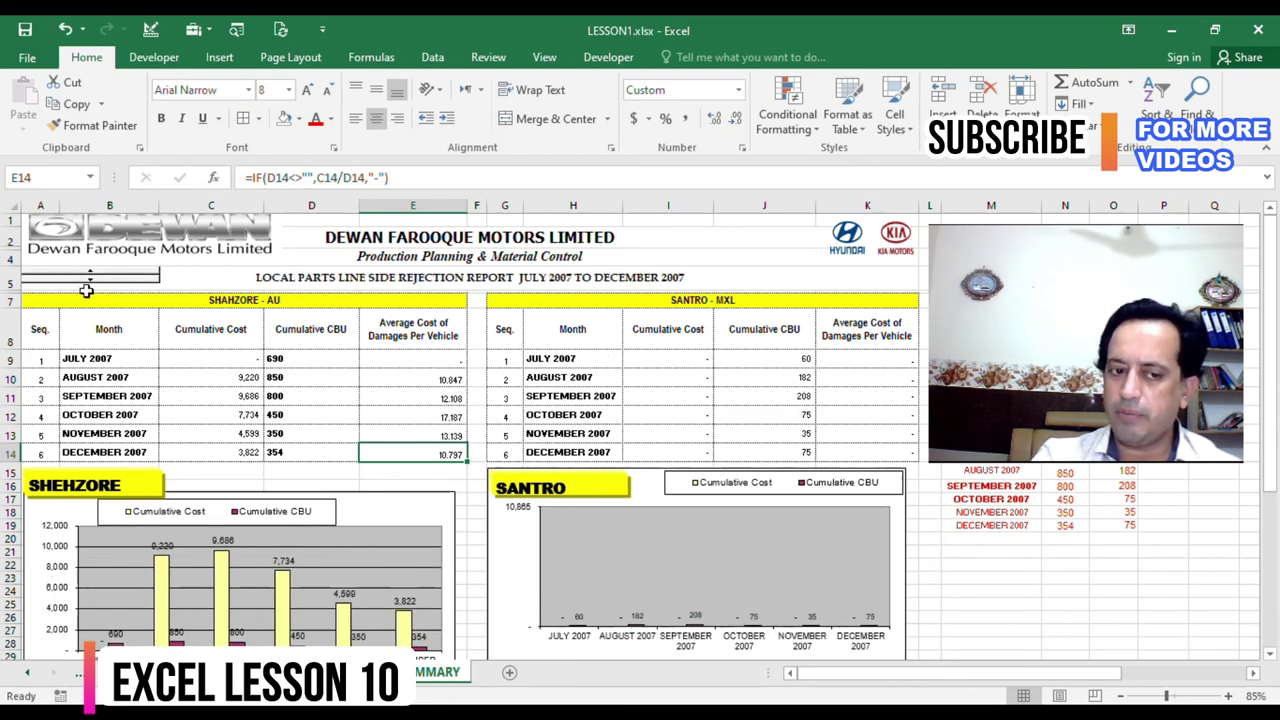
pyautogui.moveTo(90, 285); pyautogui.dragTo(90, 285)
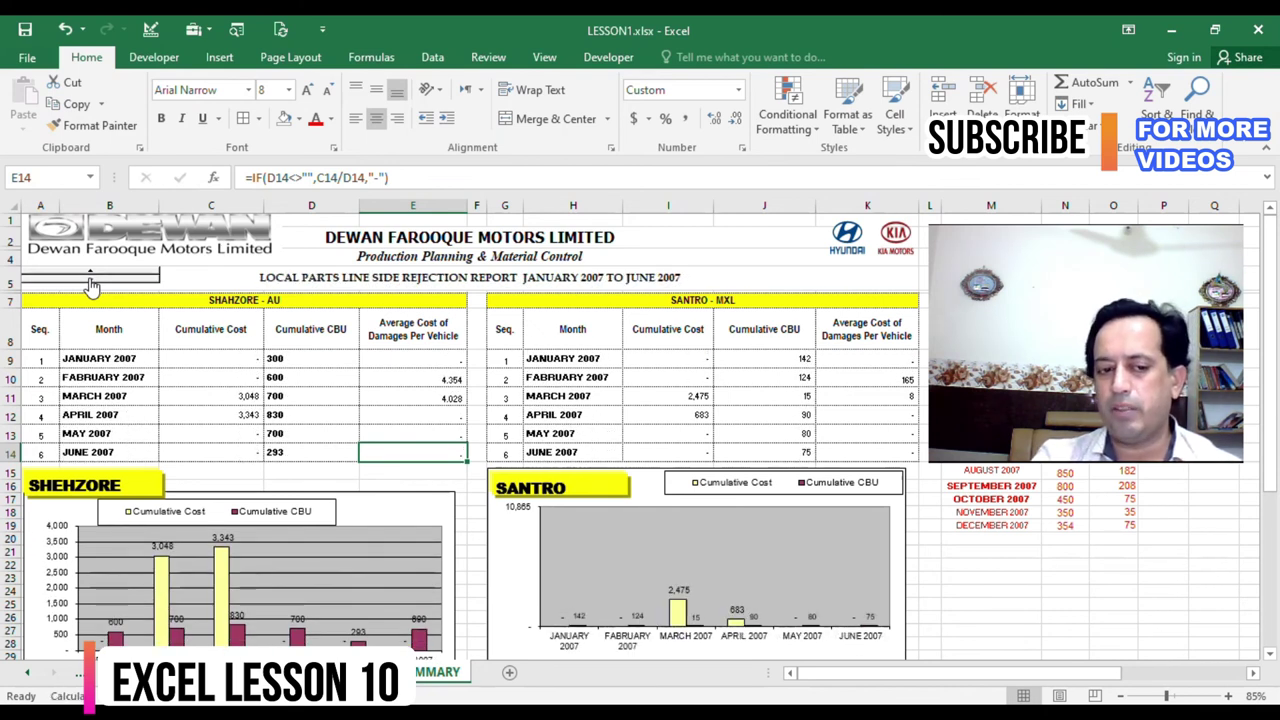
pyautogui.moveTo(93, 280); pyautogui.dragTo(93, 280)
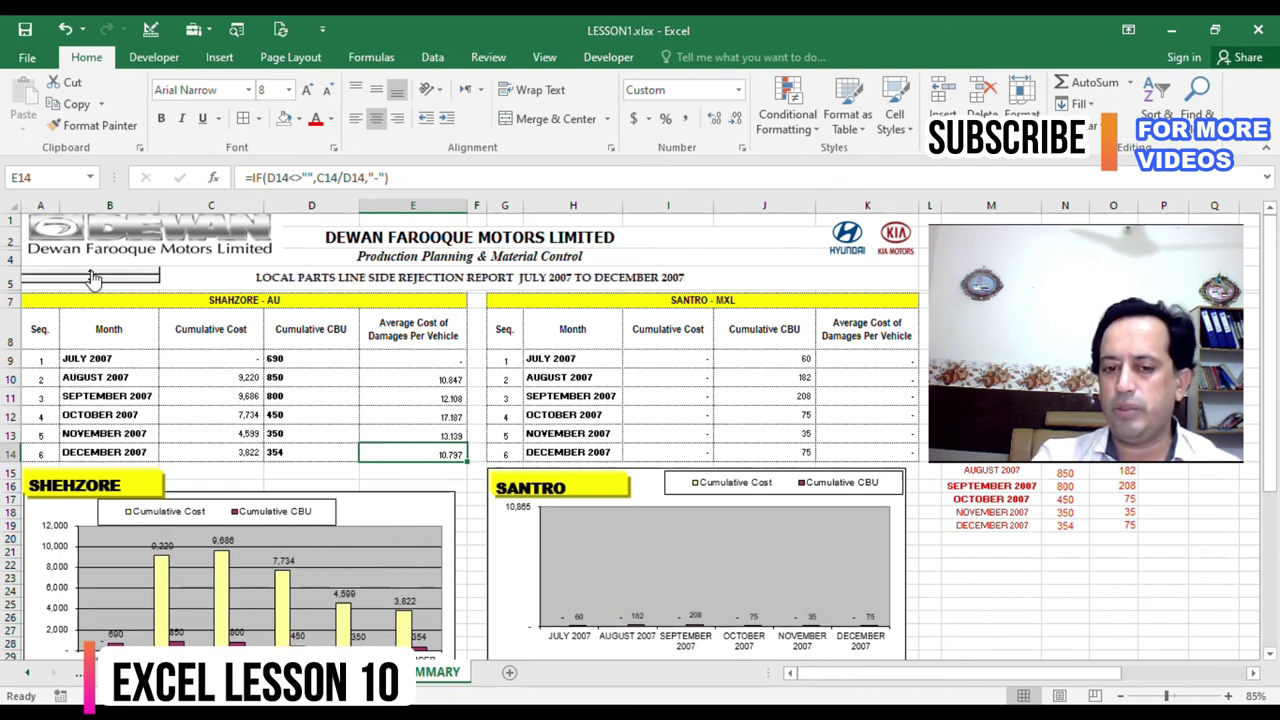
pyautogui.moveTo(96, 287); pyautogui.dragTo(96, 287)
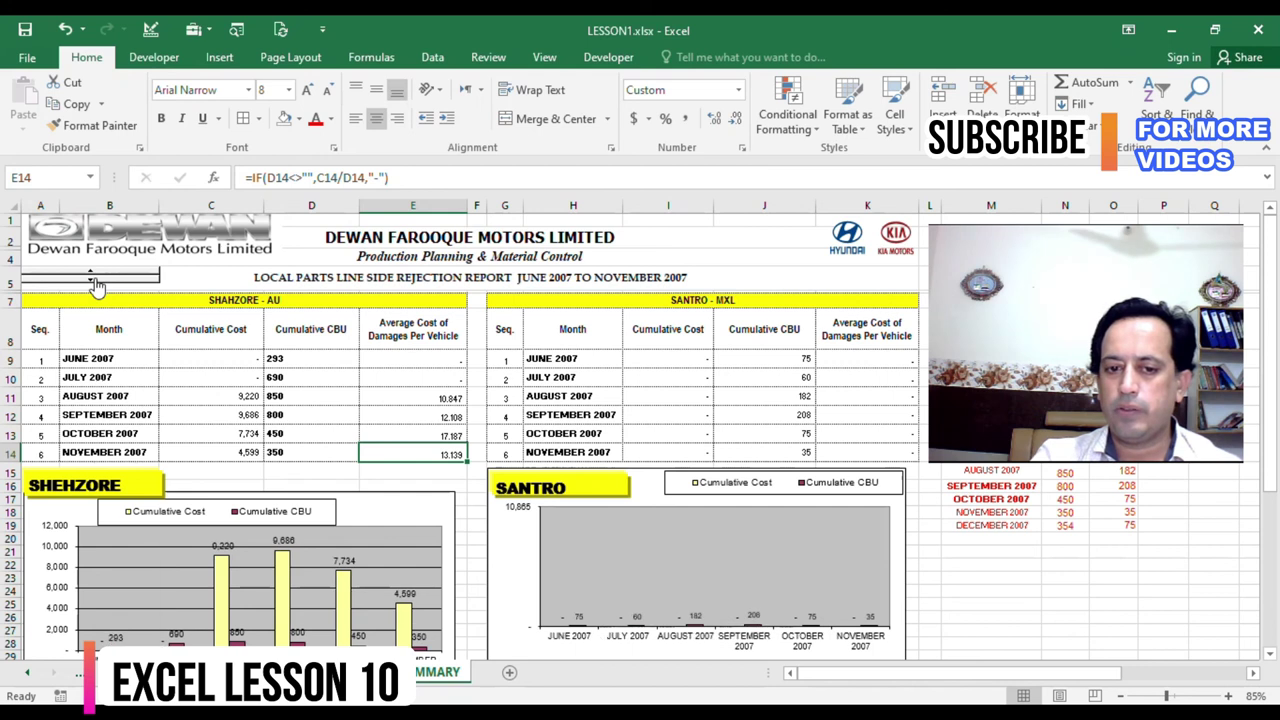
# - Settle the period on January–June 2007 and inspect the SANTRO chart's data
pyautogui.click(96, 285)
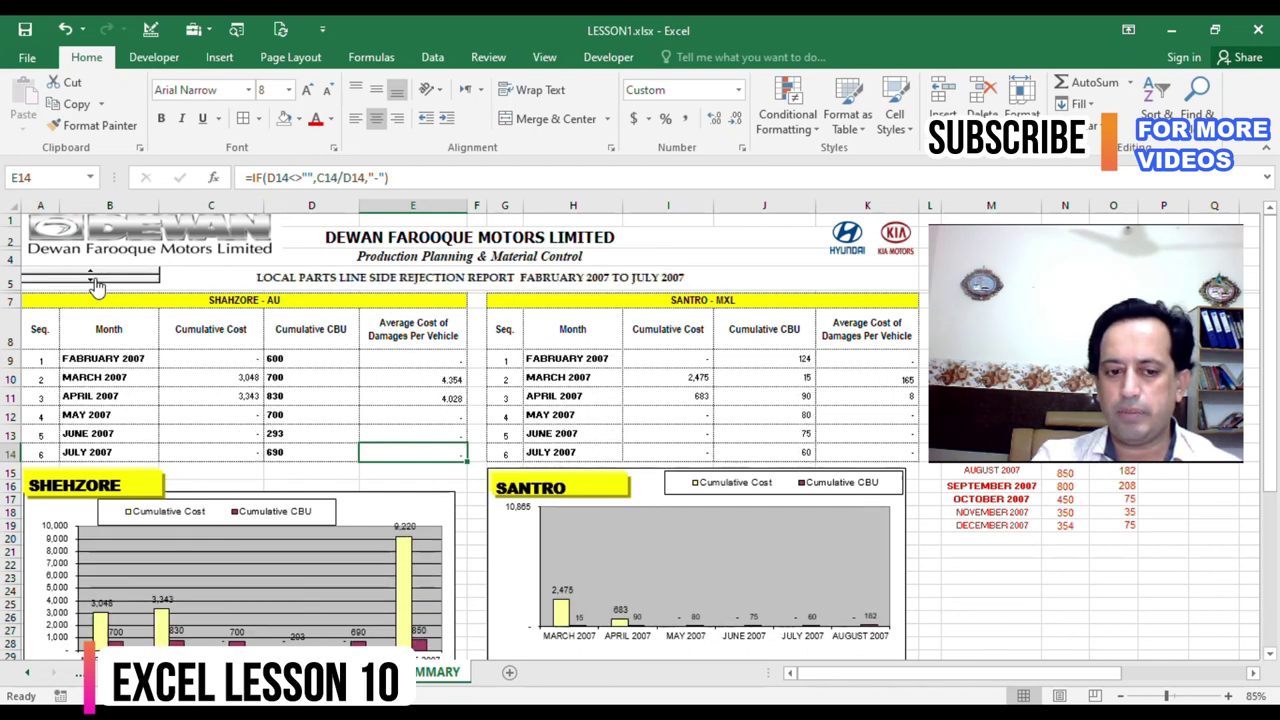
pyautogui.click(96, 285)
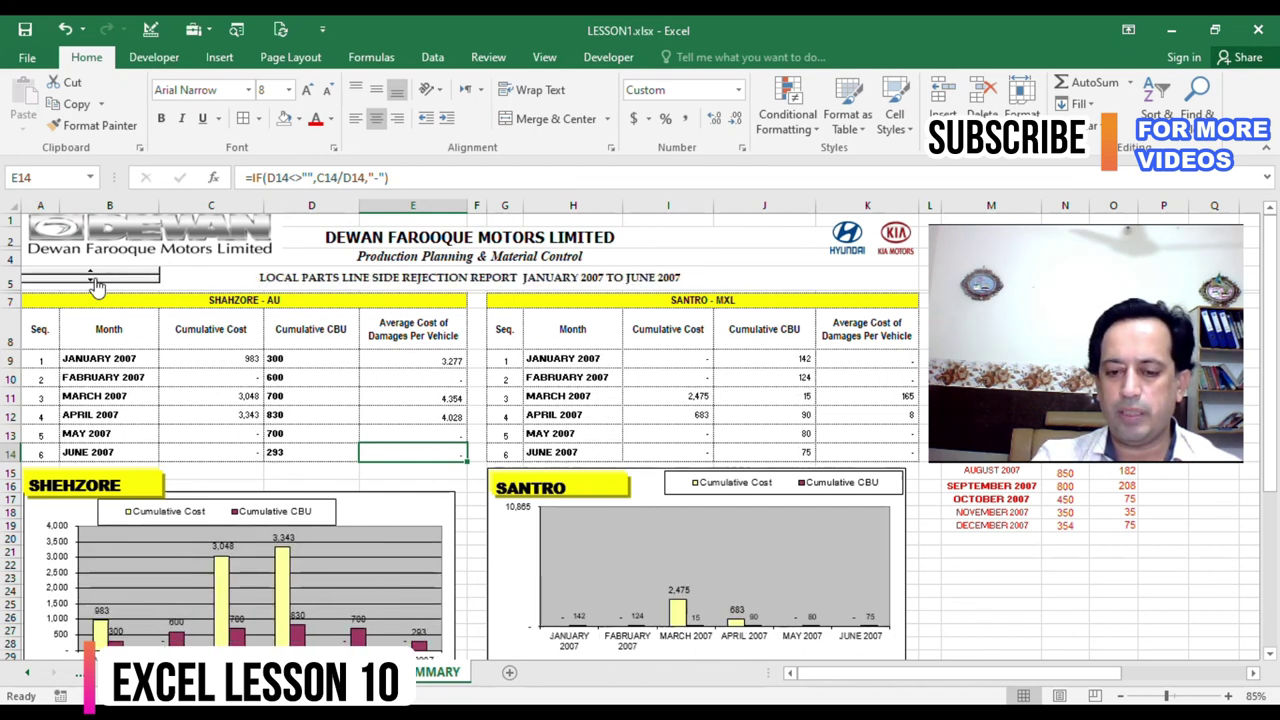
pyautogui.click(498, 524)
pyautogui.scroll(-1, 500, 525)
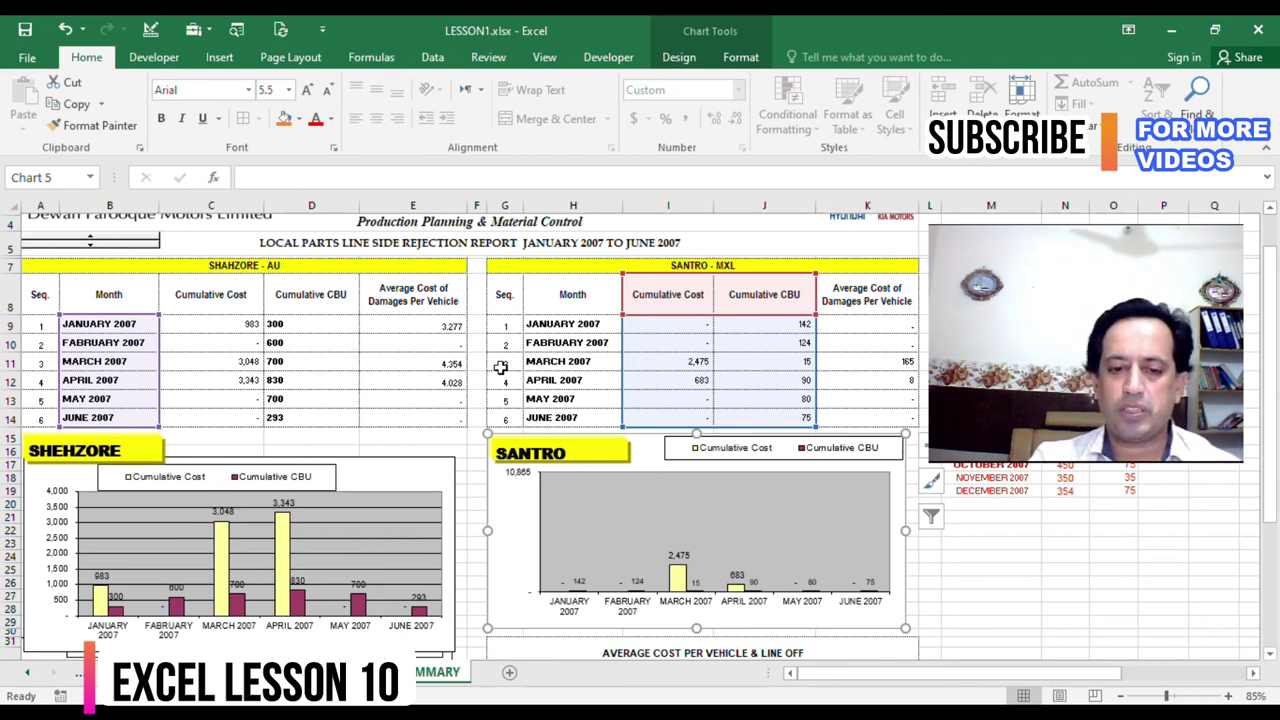
pyautogui.scroll(-3, 340, 492)
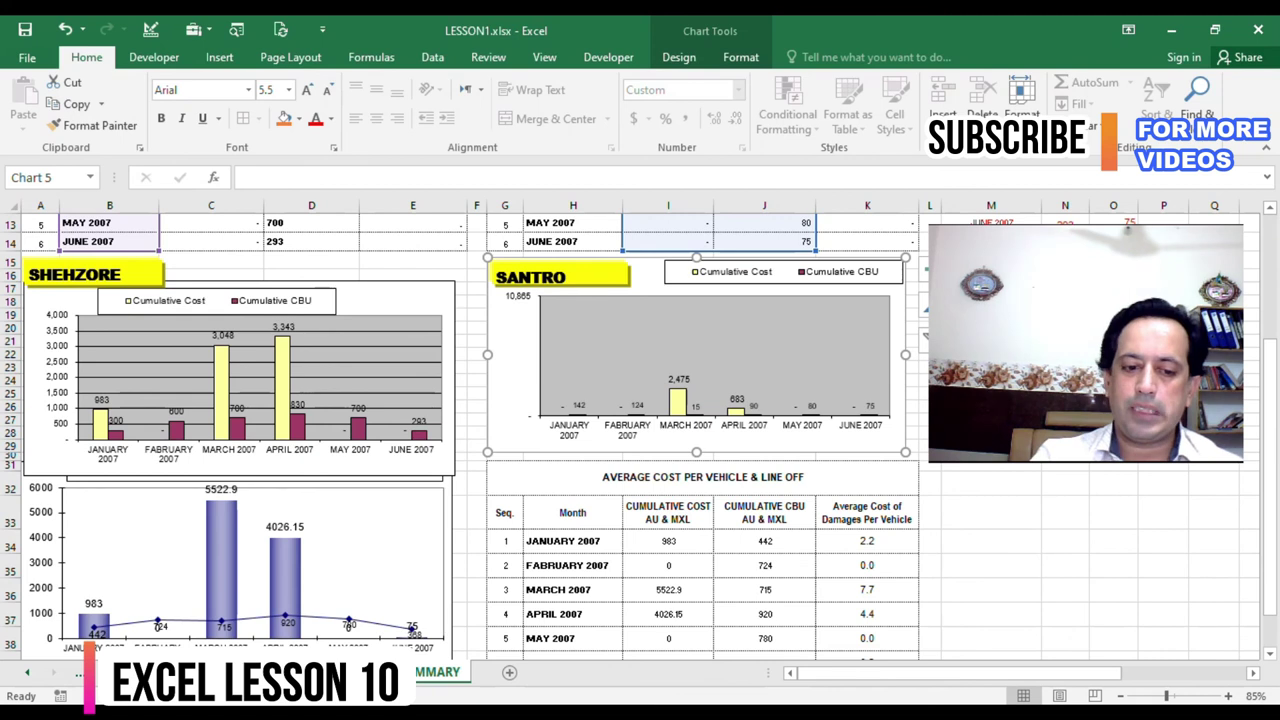
pyautogui.scroll(-1, 340, 492)
pyautogui.click(340, 492)
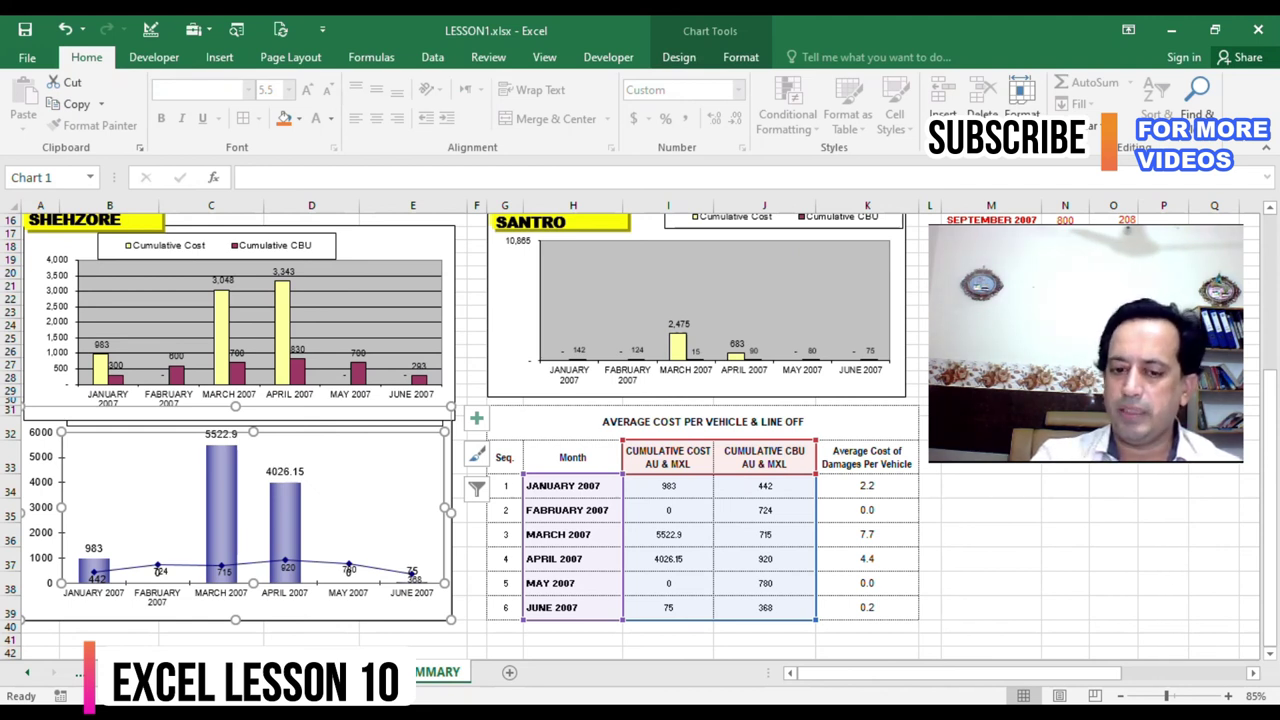
pyautogui.scroll(1, 640, 436)
pyautogui.scroll(1, 640, 436)
pyautogui.scroll(2, 640, 436)
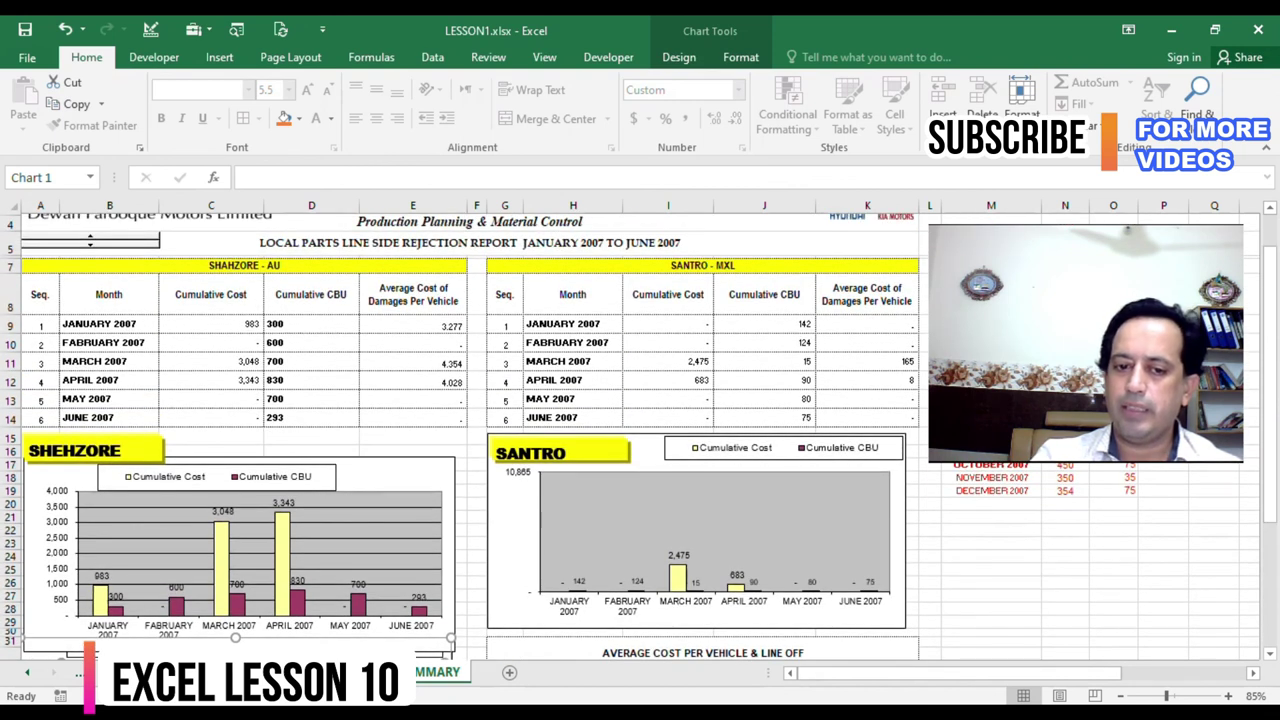
pyautogui.click(477, 362)
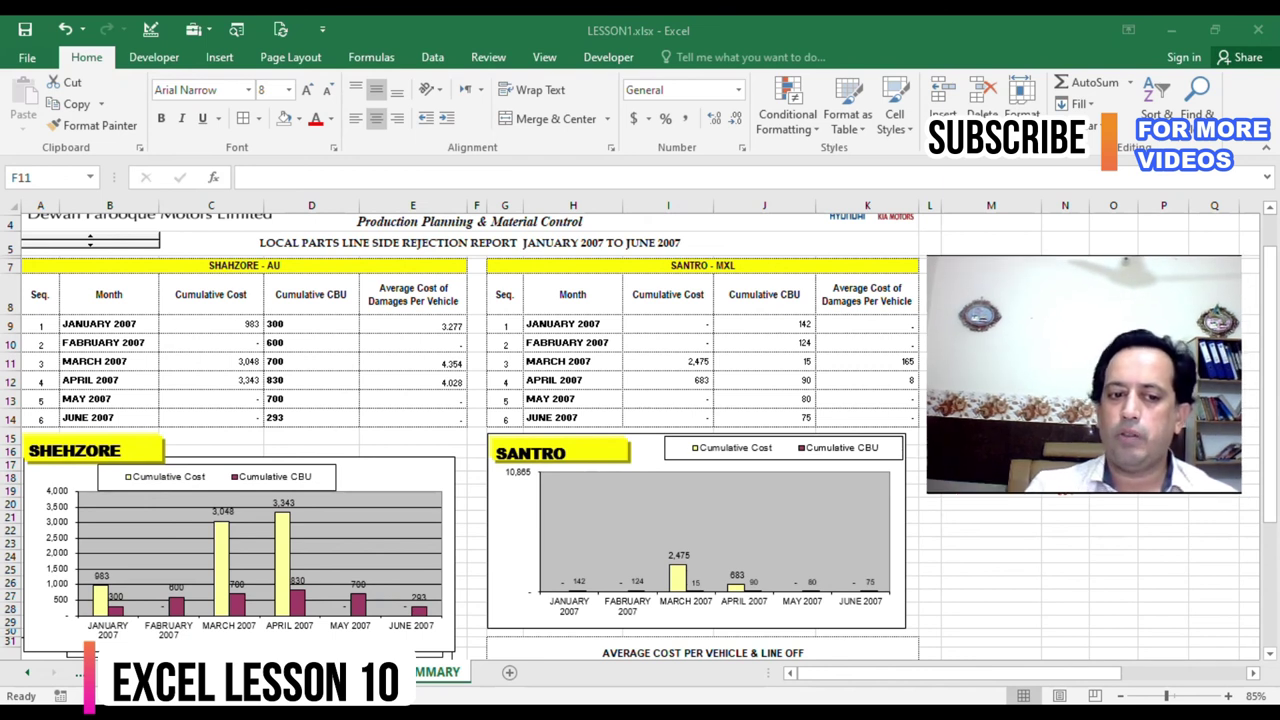
pyautogui.click(109, 323)
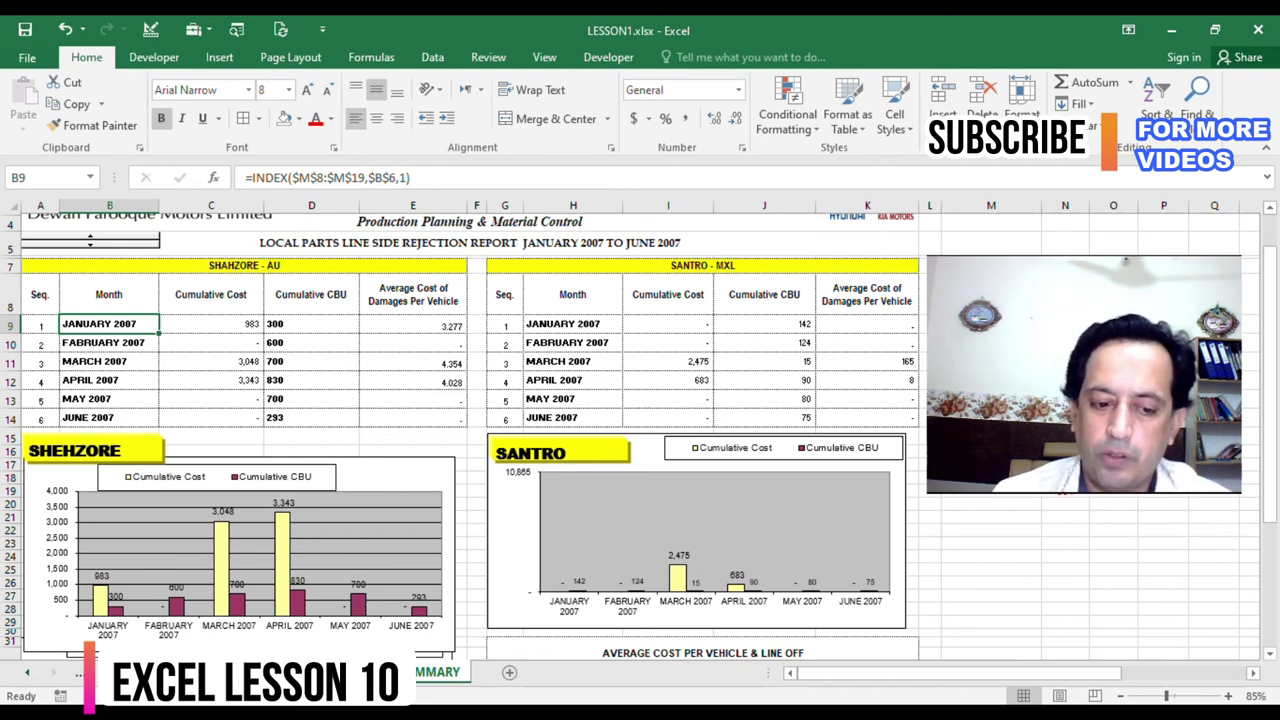
# - Switch to the Hyundai Santro rejection record sheet and select the August 2006 entry
pyautogui.hotkey('ctrl', 'pageup')
pyautogui.click(154, 320)
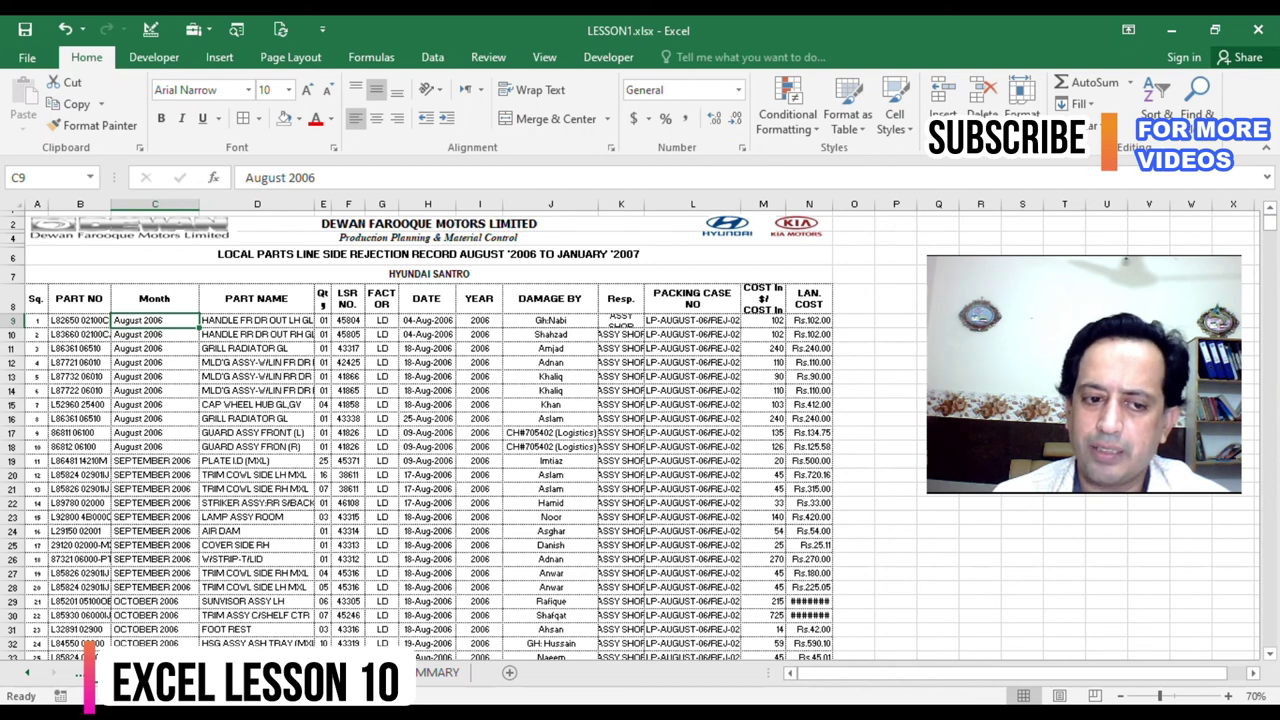
# - Total the landed costs in N9:N30 (Rs.10,773.65), then go back to the SUMMARY sheet
pyautogui.moveTo(809, 320); pyautogui.dragTo(809, 615)
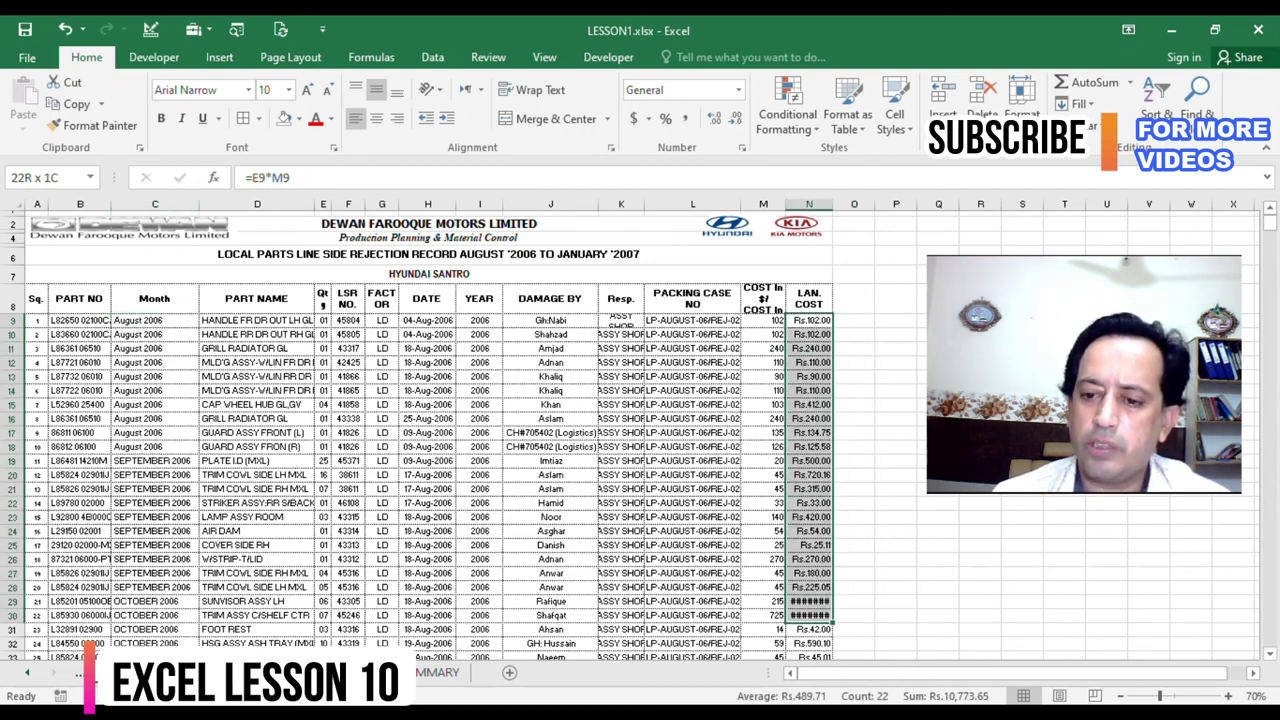
pyautogui.moveTo(809, 615); pyautogui.dragTo(809, 615)
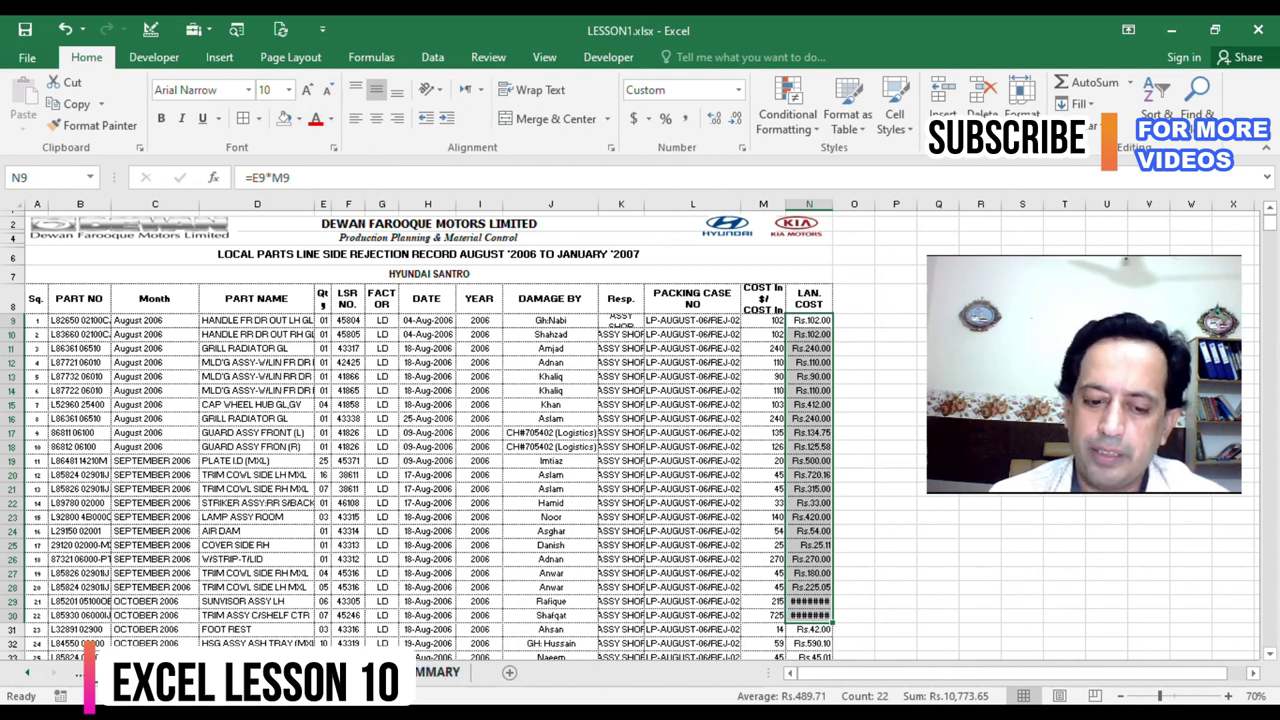
pyautogui.click(437, 672)
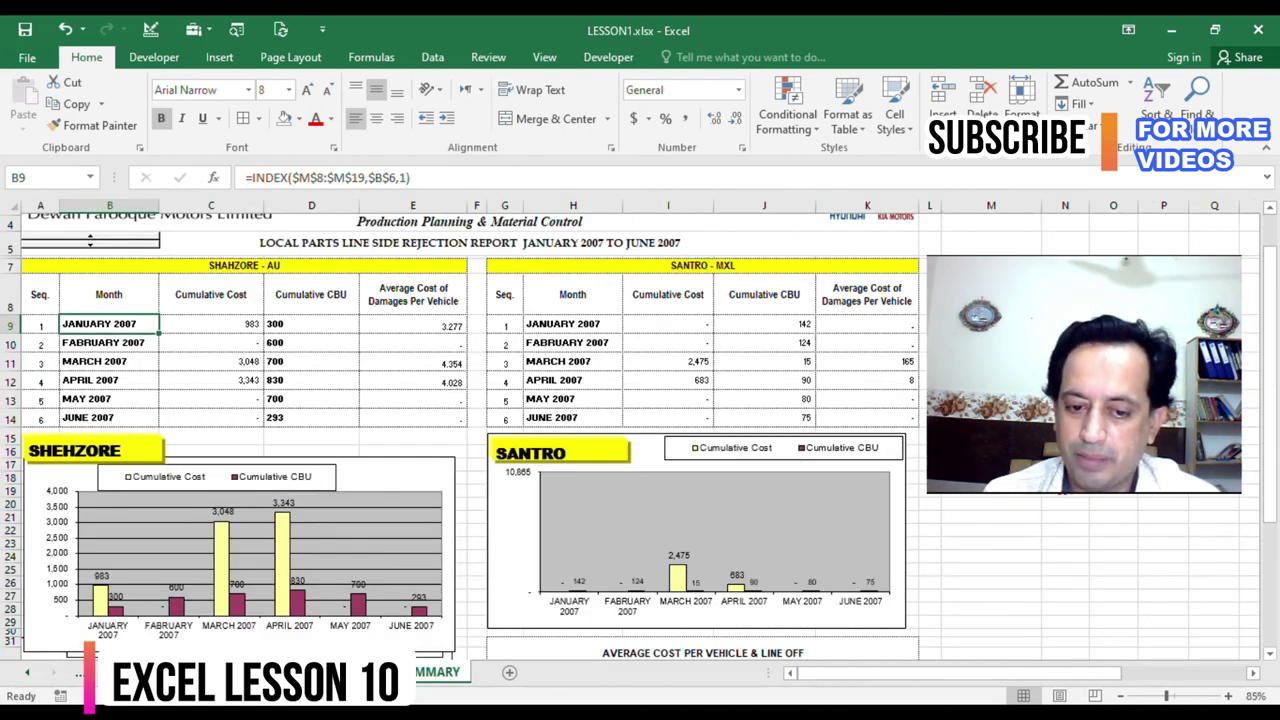
# - Lower the SANTRO chart level with SHEHZORE, then check the B9 month and C9 SUMIF formulas
pyautogui.click(700, 530)
pyautogui.moveTo(700, 530); pyautogui.dragTo(700, 540)
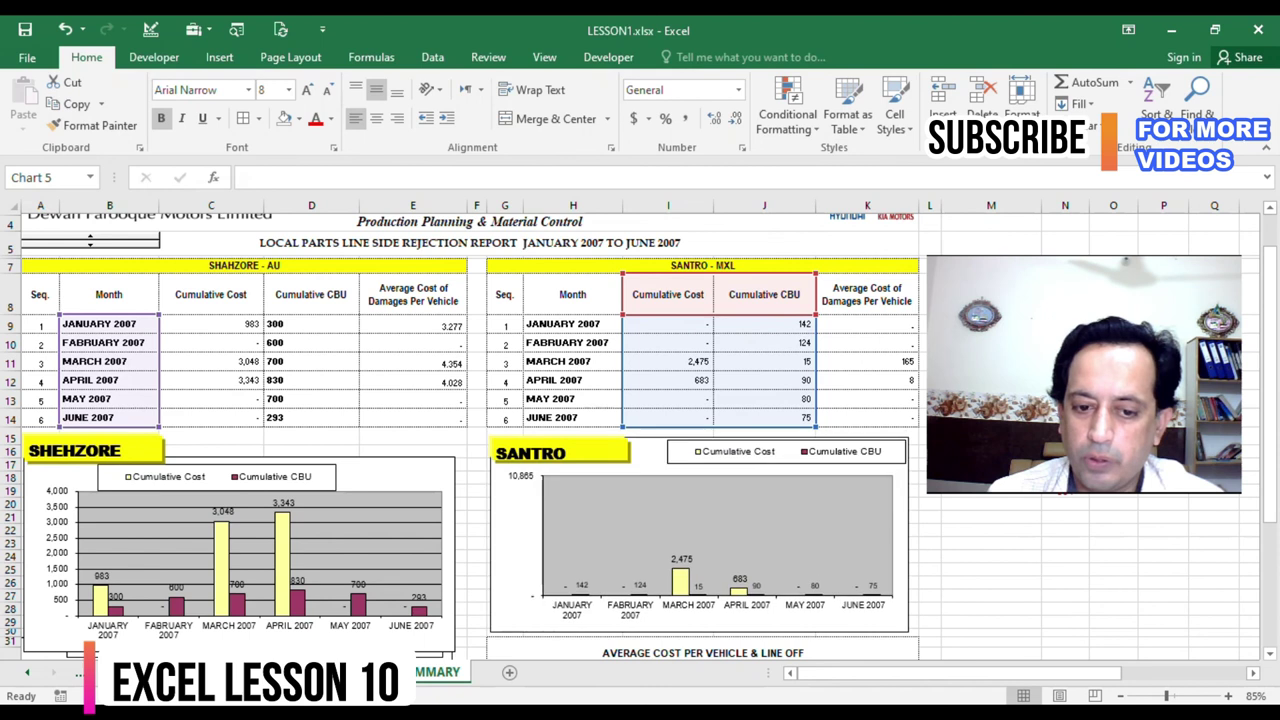
pyautogui.click(240, 540)
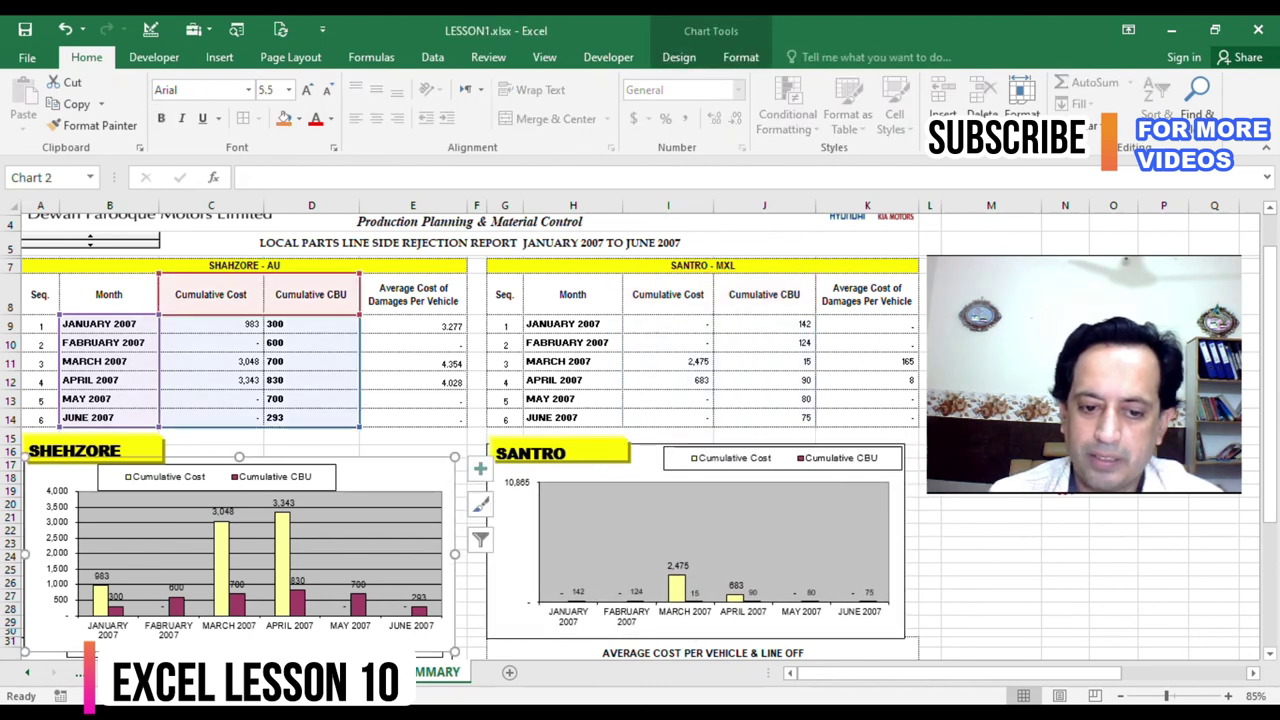
pyautogui.click(700, 550)
pyautogui.moveTo(700, 550); pyautogui.dragTo(706, 567)
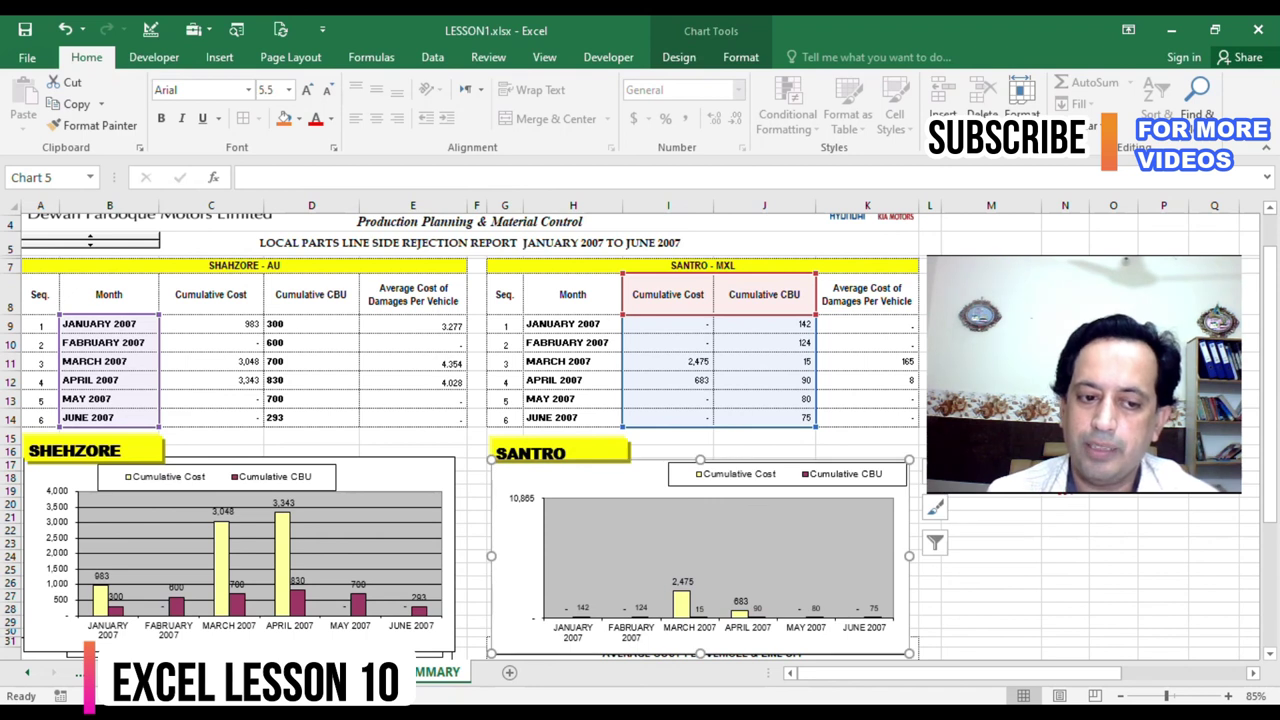
pyautogui.click(109, 323)
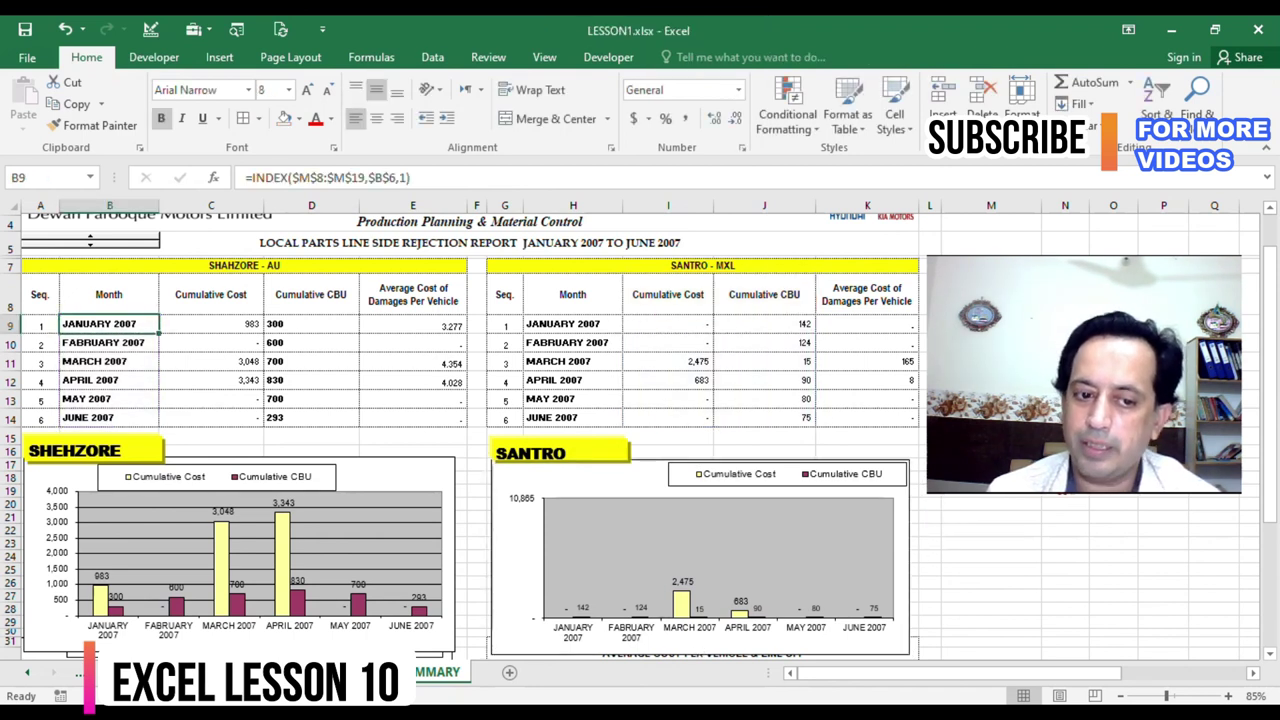
pyautogui.click(210, 323)
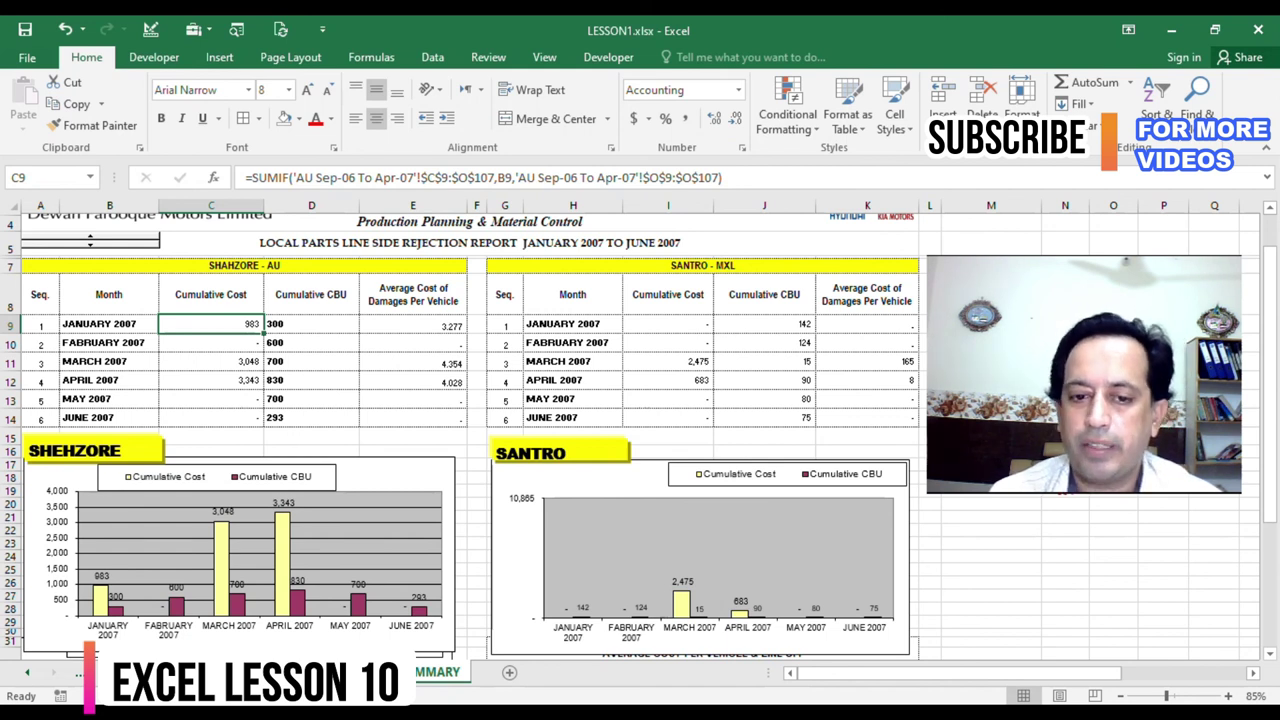
pyautogui.scroll(1, 640, 436)
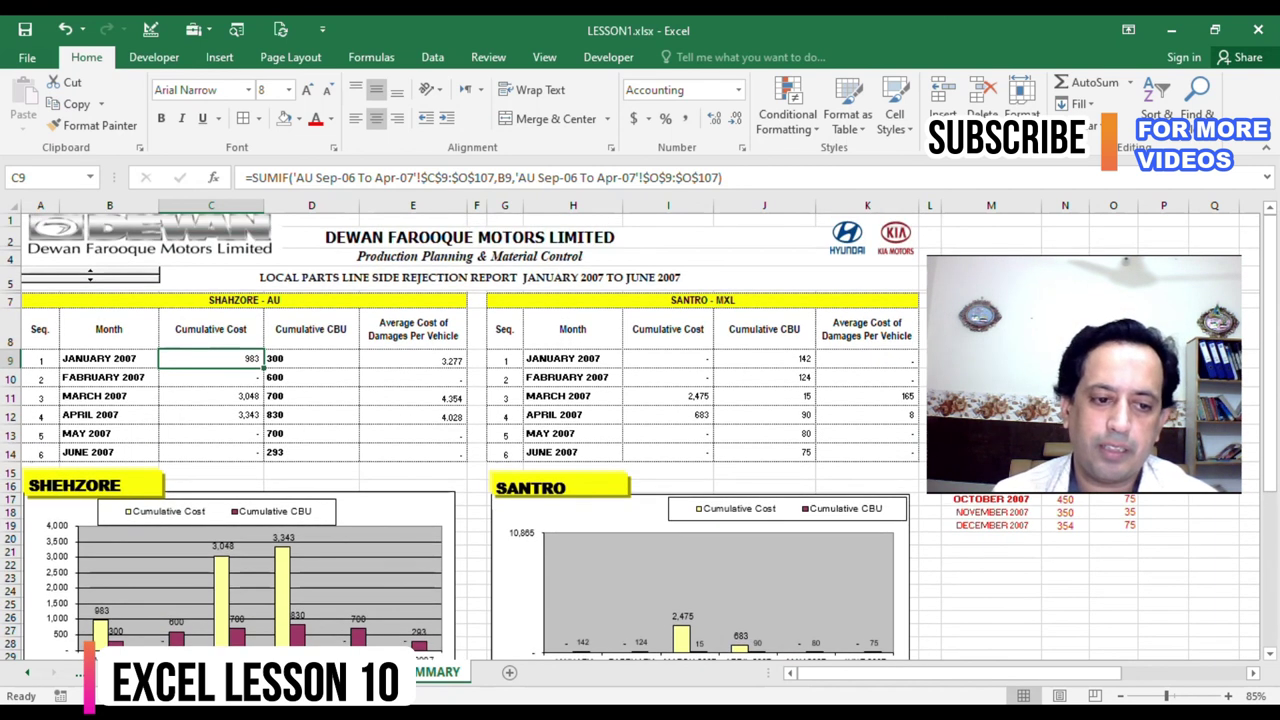
pyautogui.click(89, 269)
pyautogui.click(89, 269)
pyautogui.click(89, 269)
pyautogui.click(89, 269)
pyautogui.click(89, 269)
pyautogui.click(89, 269)
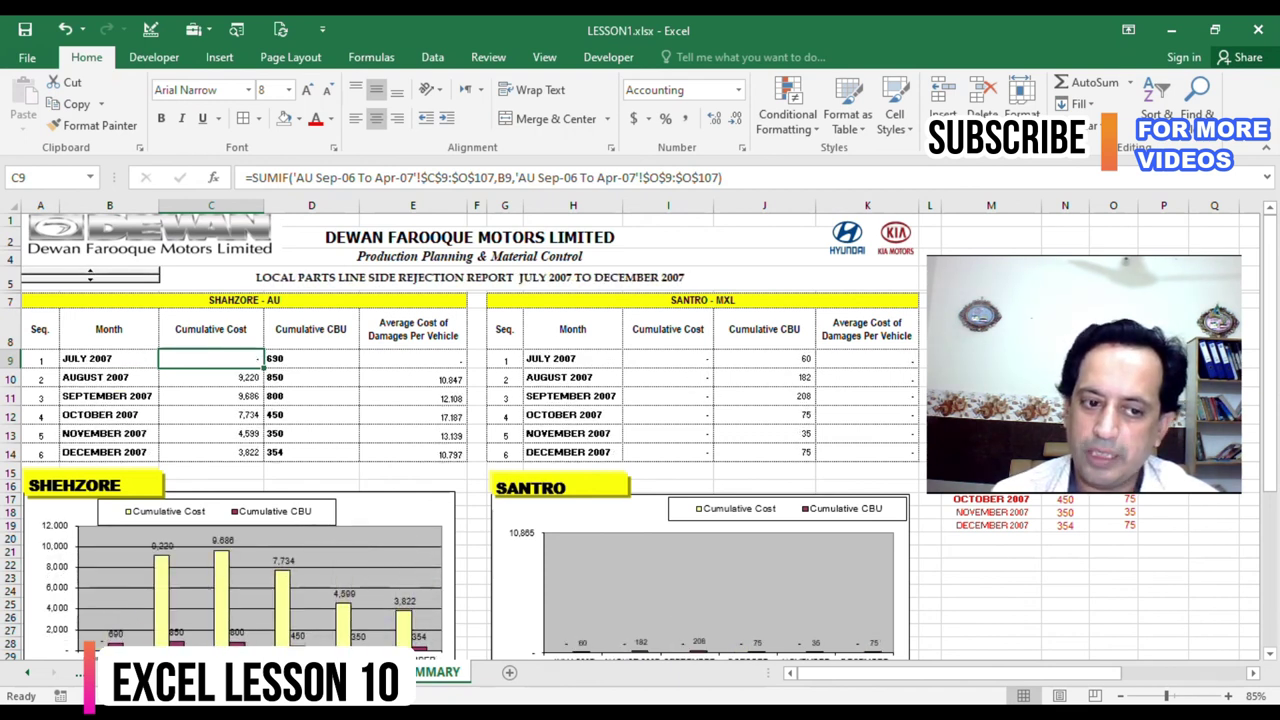
pyautogui.click(89, 279)
pyautogui.click(89, 279)
pyautogui.click(89, 279)
pyautogui.click(89, 279)
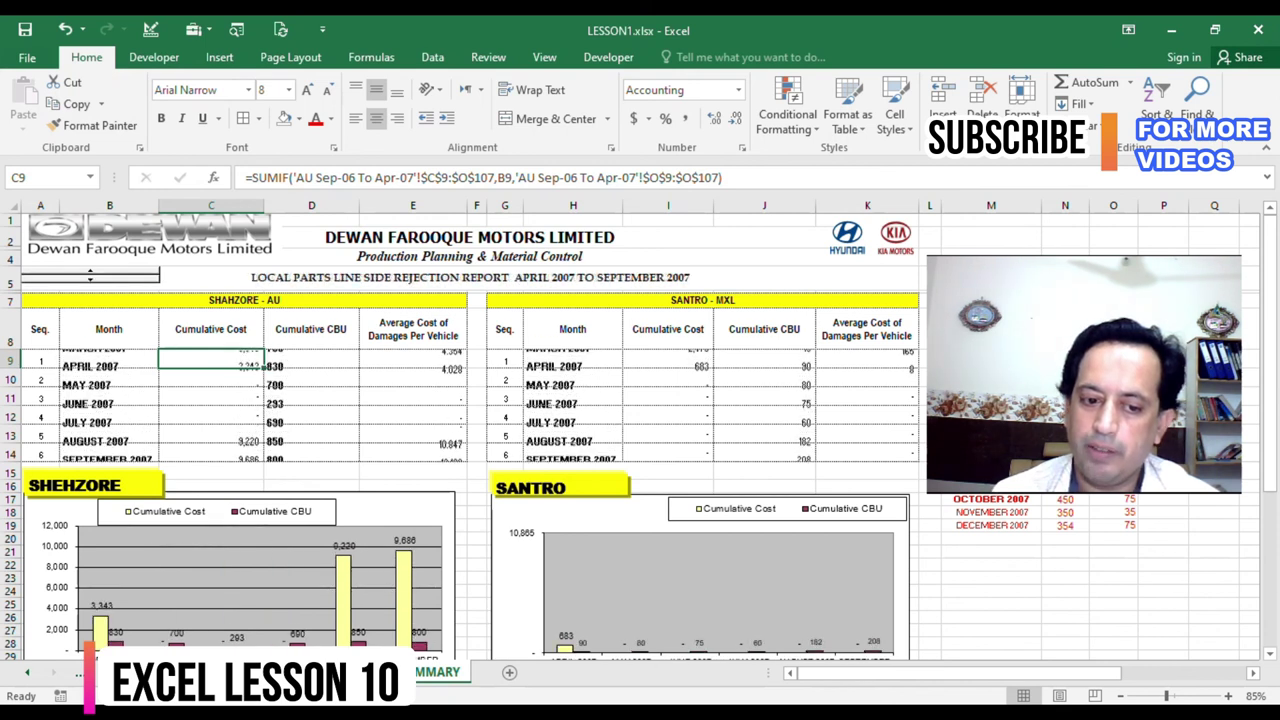
pyautogui.click(89, 279)
pyautogui.click(89, 279)
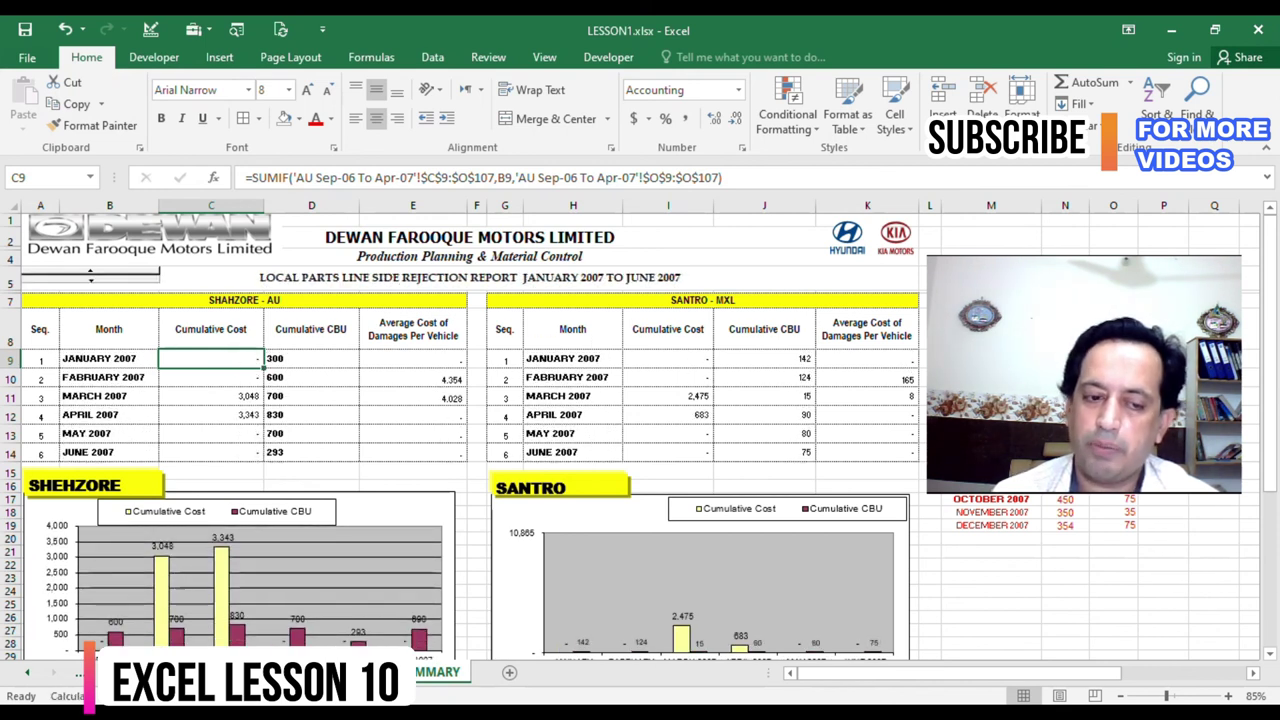
pyautogui.scroll(-1, 640, 436)
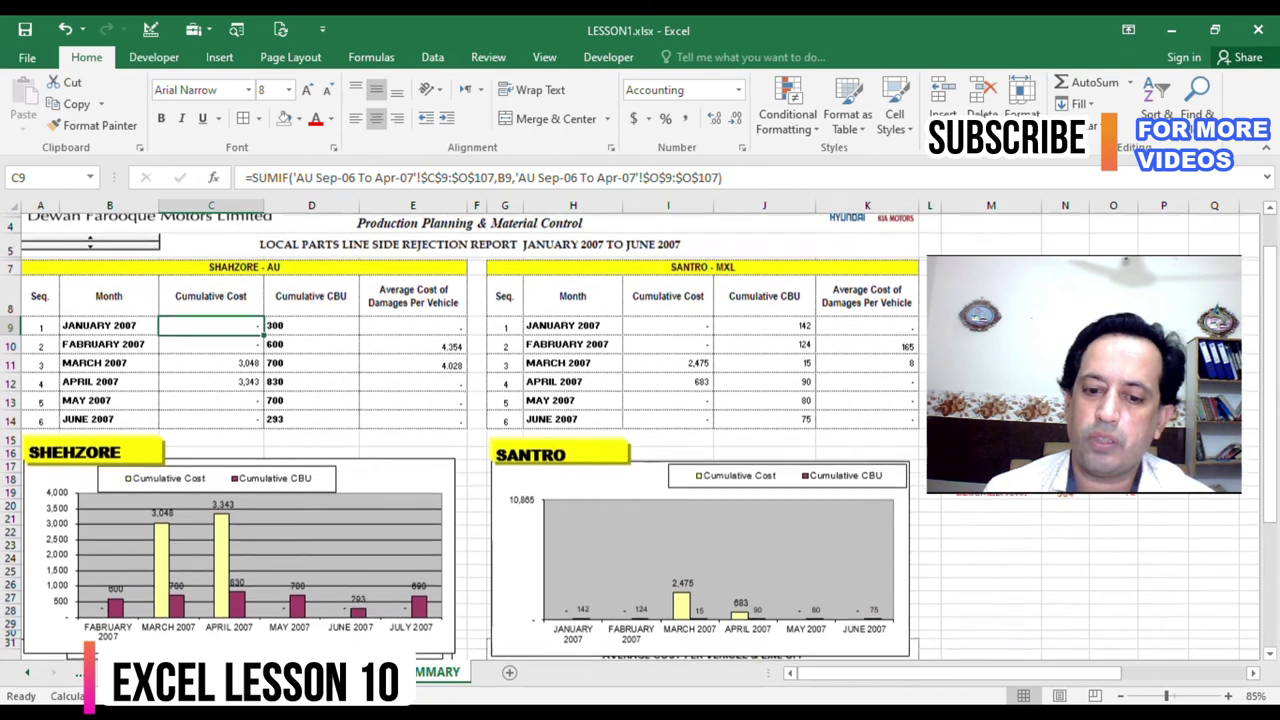
pyautogui.scroll(-1, 640, 436)
pyautogui.scroll(-3, 640, 436)
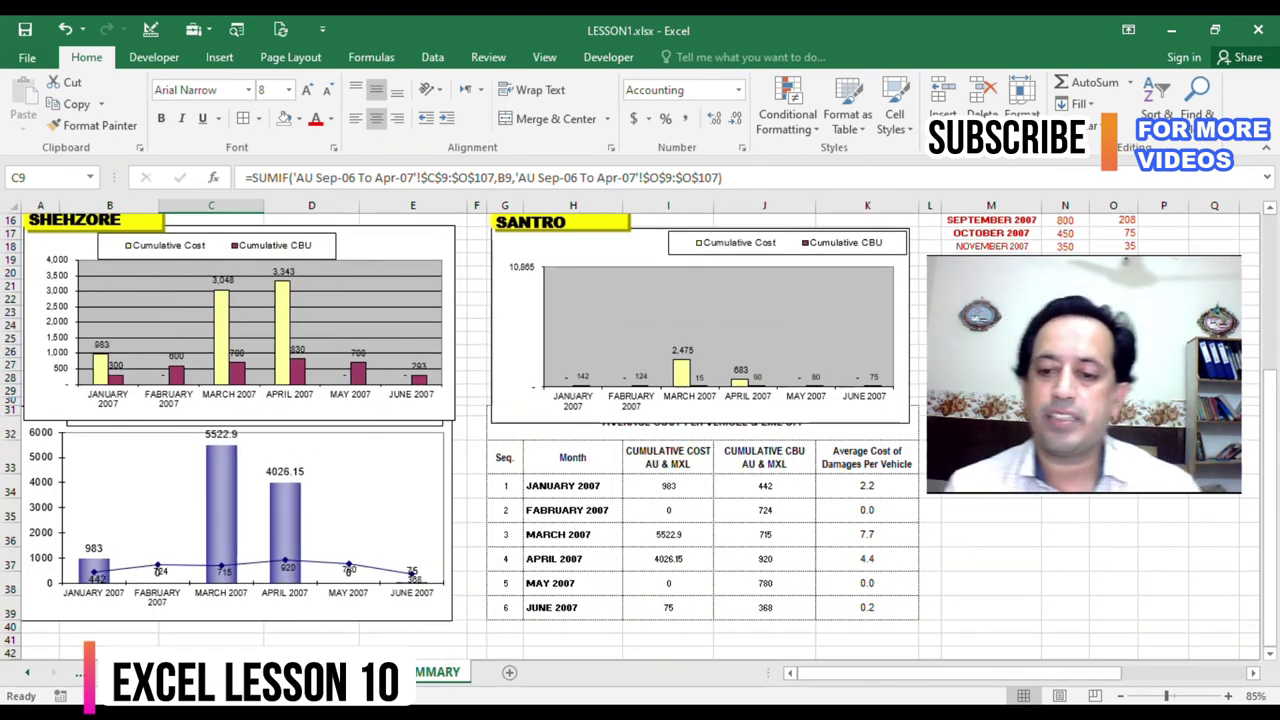
pyautogui.scroll(5, 210, 335)
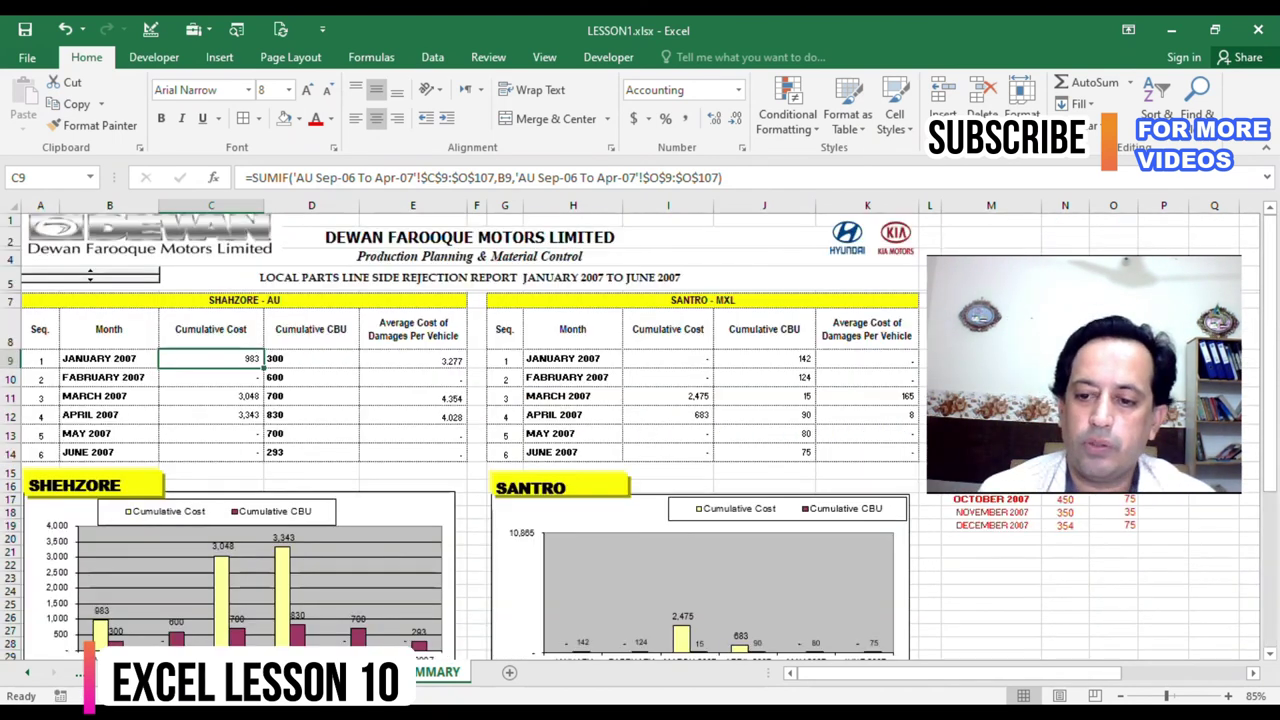